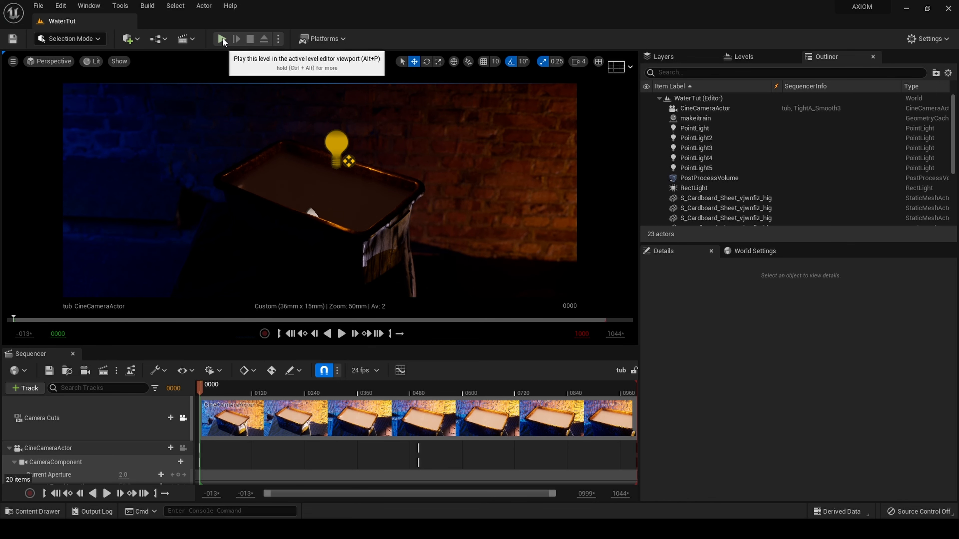
Preview the level with the tub sequence playing in the viewport, and stop the preview.
{"action": "left_click", "coordinate": [223, 39]}
{"action": "left_click", "coordinate": [341, 334]}
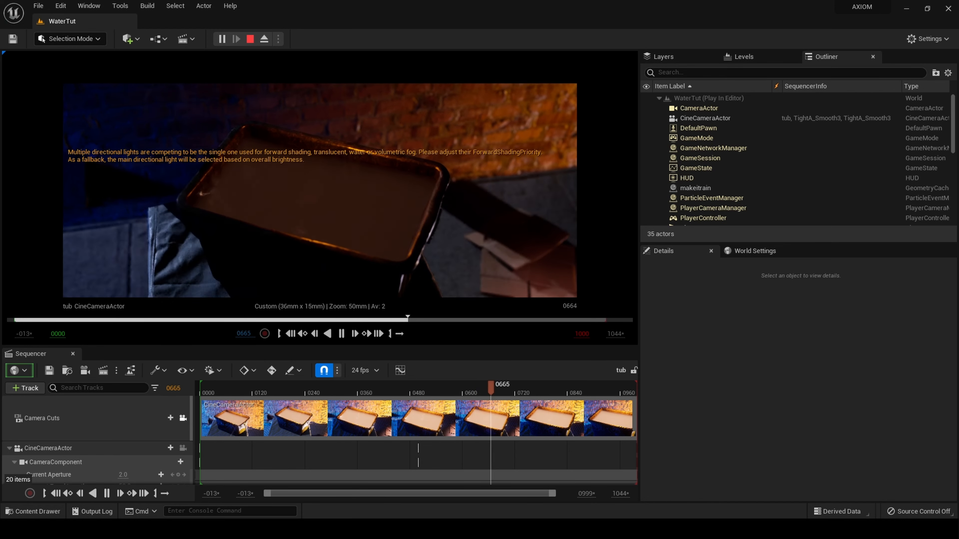
{"action": "key", "text": "Escape"}
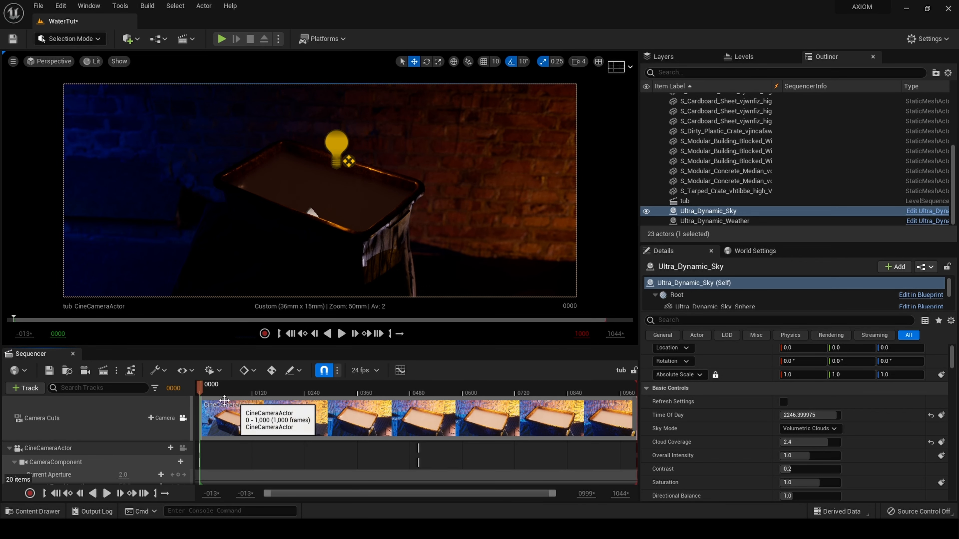
Scrub the sequence to frame 508, return to the start, and park the playhead at frame -012, before the camera cut.
{"action": "left_click_drag", "start_coordinate": [200, 395], "coordinate": [422, 391]}
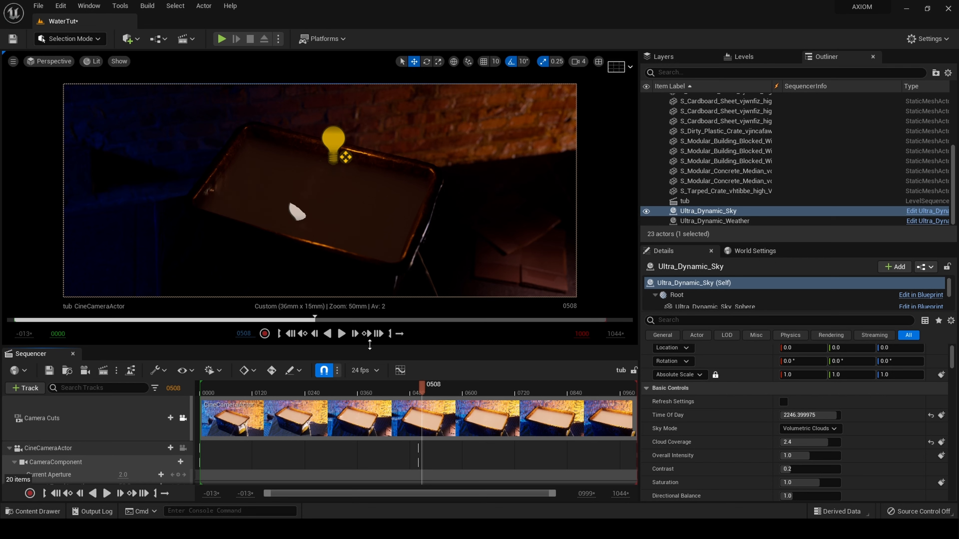
{"action": "left_click", "coordinate": [291, 335]}
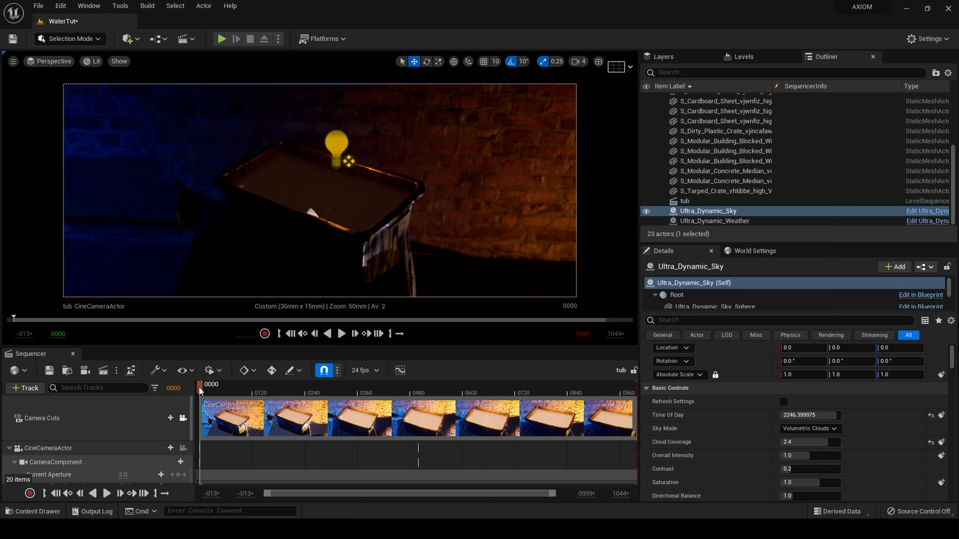
{"action": "left_click_drag", "start_coordinate": [200, 391], "coordinate": [190, 408]}
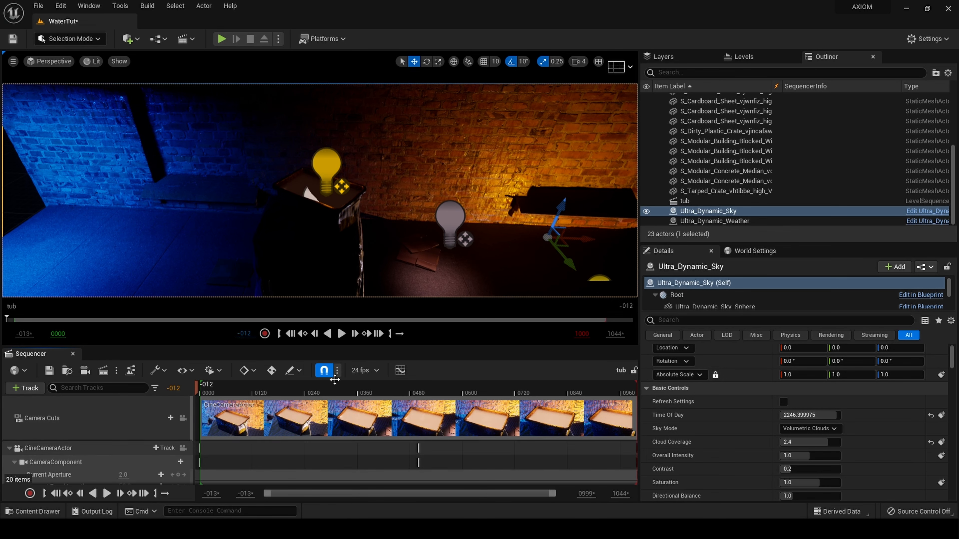
Switch the viewport to Unlit mode and pull back to show the whole brick wall set.
{"action": "right_click_drag", "start_coordinate": [340, 211], "coordinate": [319, 245]}
{"action": "left_click", "coordinate": [92, 63]}
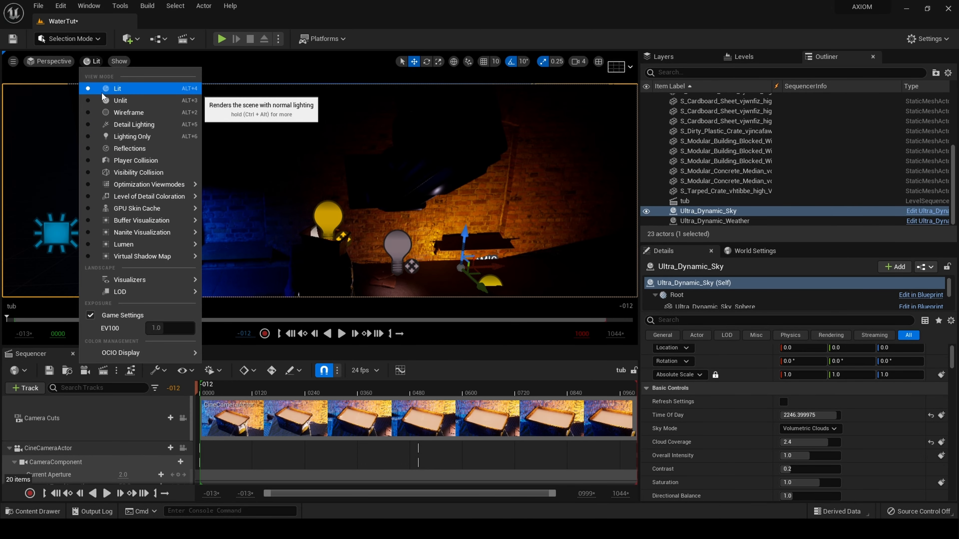
{"action": "left_click", "coordinate": [109, 104]}
{"action": "key", "text": "s"}
{"action": "right_click_drag", "start_coordinate": [302, 197], "coordinate": [289, 208]}
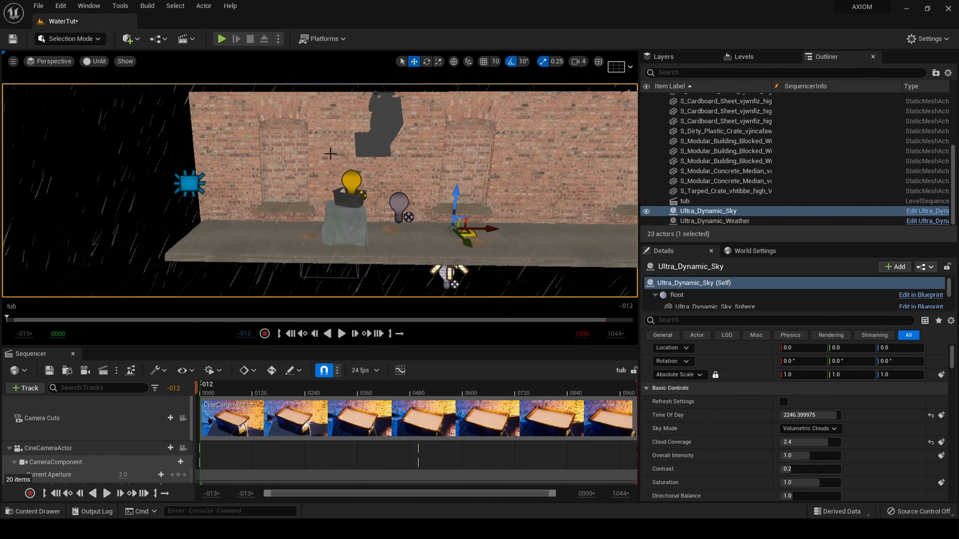
Inspect the modular blocked-window wall pieces that form the brick backdrop, selecting each in turn.
{"action": "left_click", "coordinate": [330, 154]}
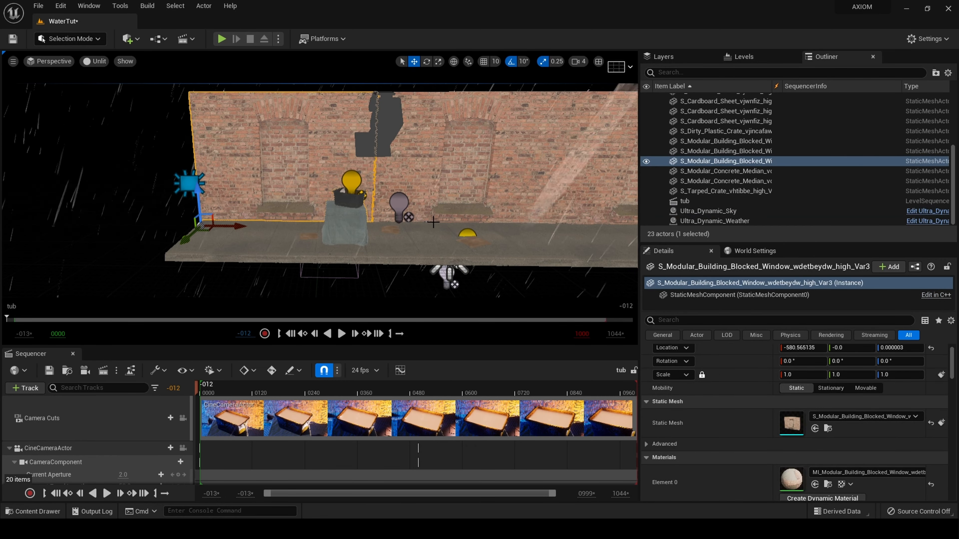
{"action": "middle_click_drag", "start_coordinate": [330, 154], "coordinate": [340, 135]}
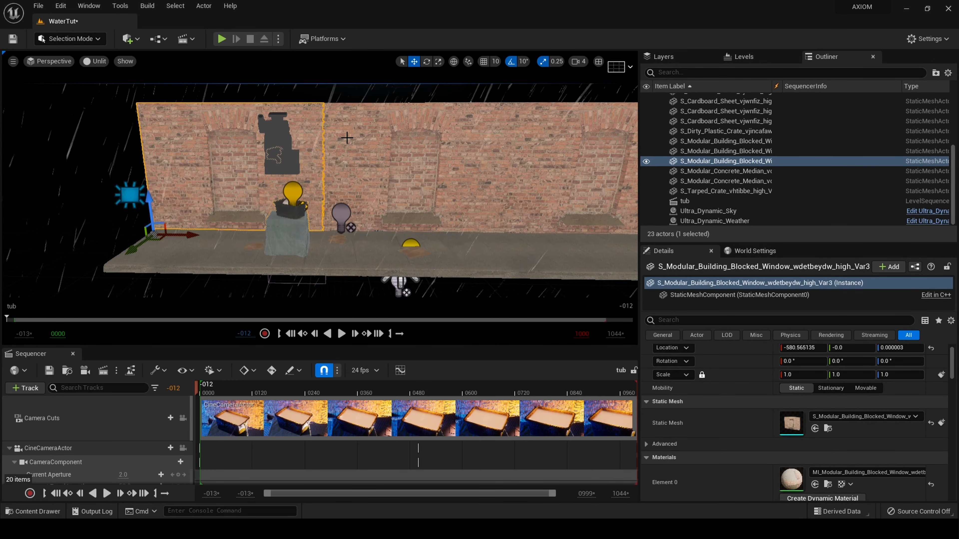
{"action": "left_click", "coordinate": [448, 139]}
{"action": "left_click", "coordinate": [551, 154]}
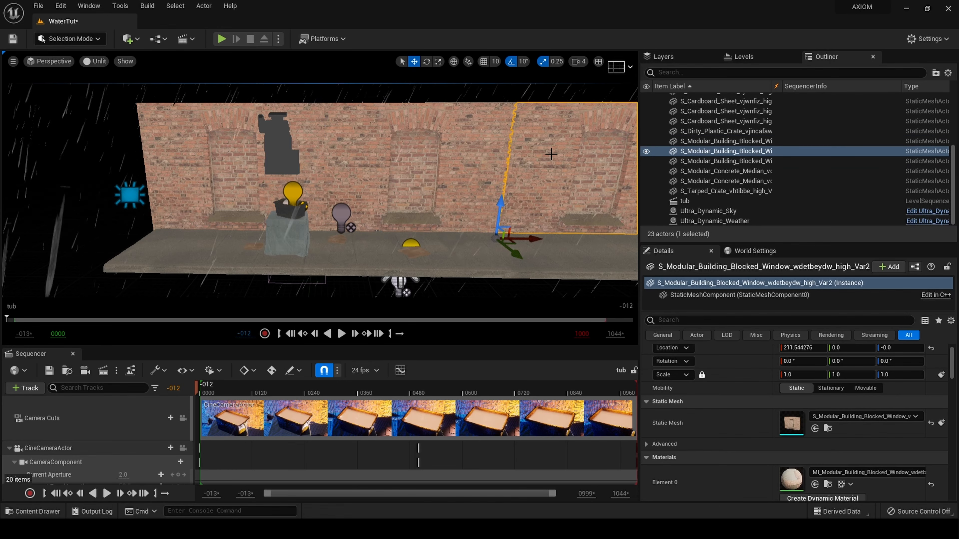
Inspect the two modular concrete median pieces that form the ground, selecting each in turn.
{"action": "left_click_drag", "start_coordinate": [373, 252], "coordinate": [377, 242]}
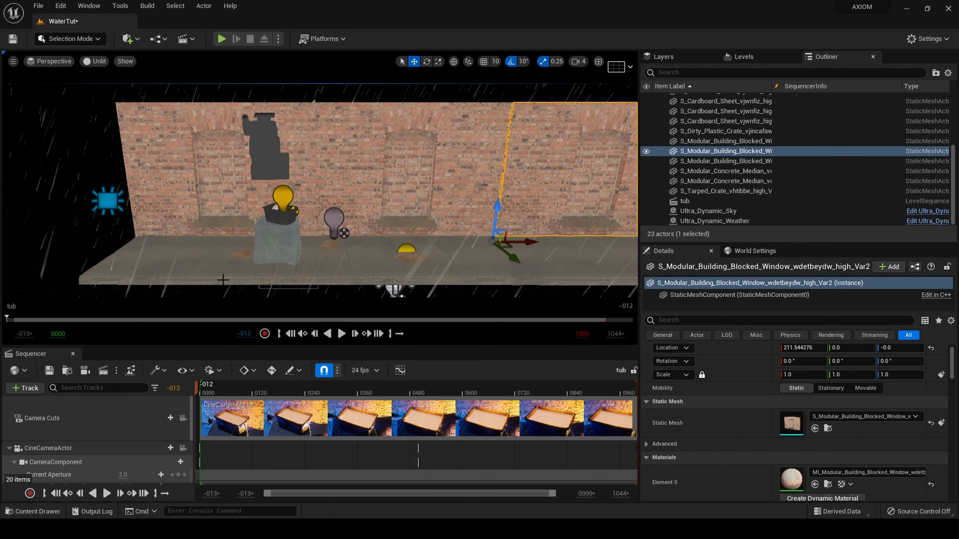
{"action": "left_click", "coordinate": [173, 276]}
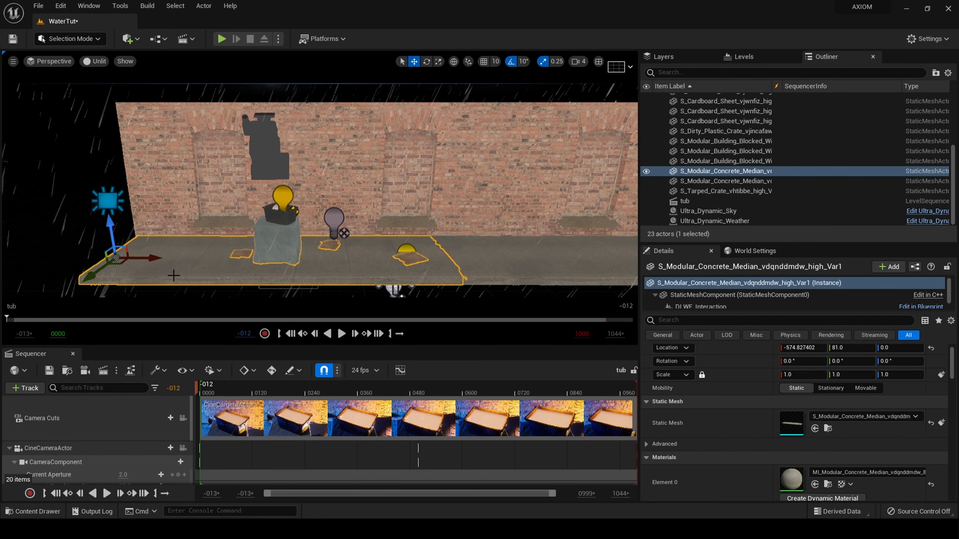
{"action": "left_click", "coordinate": [557, 260]}
{"action": "left_click", "coordinate": [352, 273]}
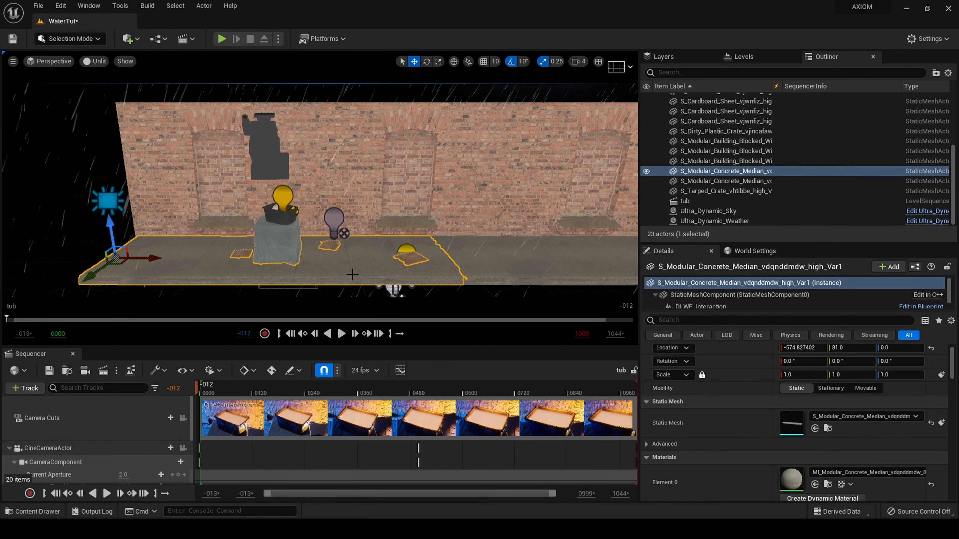
{"action": "left_click", "coordinate": [532, 270]}
Inspect the cardboard sheets lying around the ground, selecting each in turn.
{"action": "mouse_move", "coordinate": [348, 281]}
{"action": "right_mouse_down"}
{"action": "mouse_move", "coordinate": [346, 249]}
{"action": "mouse_move", "coordinate": [355, 317]}
{"action": "mouse_move", "coordinate": [345, 295]}
{"action": "right_mouse_up"}
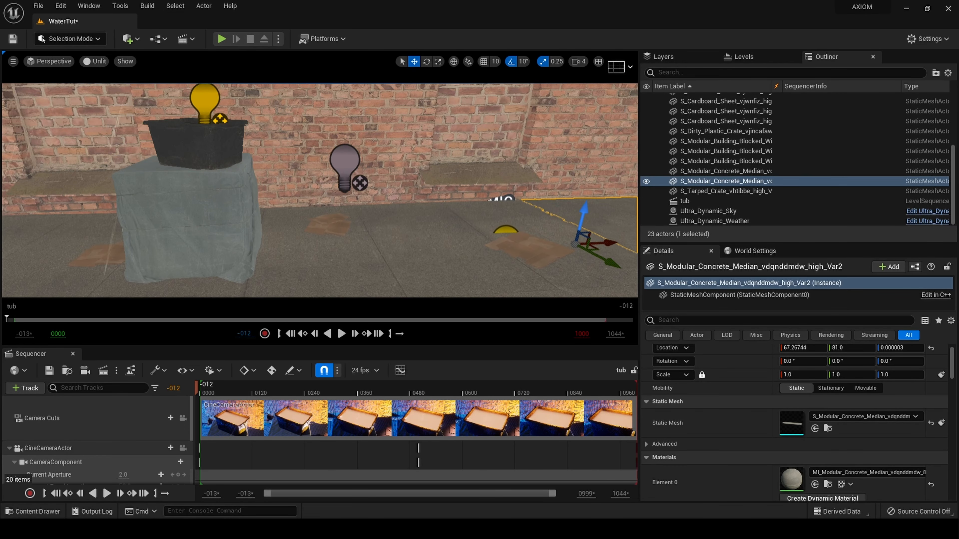
{"action": "left_click", "coordinate": [121, 252]}
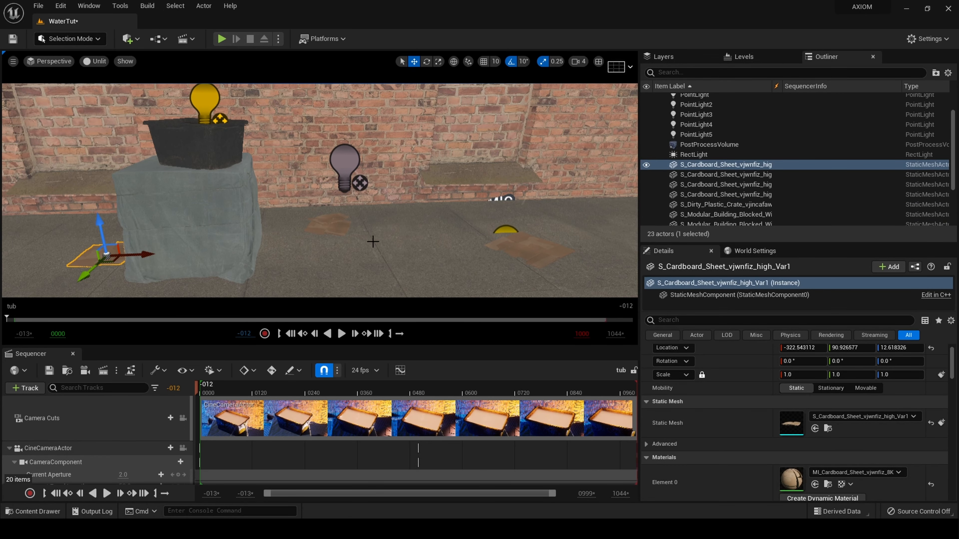
{"action": "left_click", "coordinate": [334, 219]}
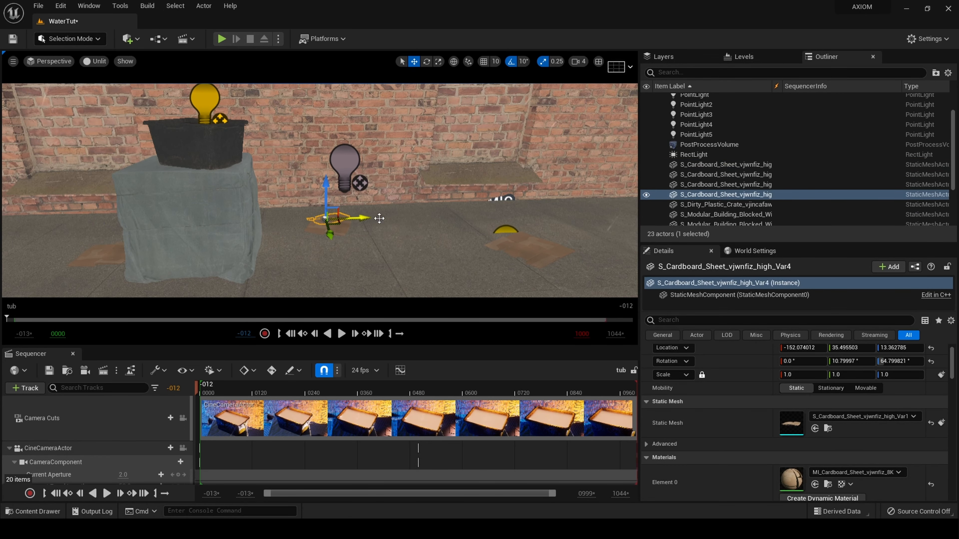
{"action": "left_click", "coordinate": [512, 246]}
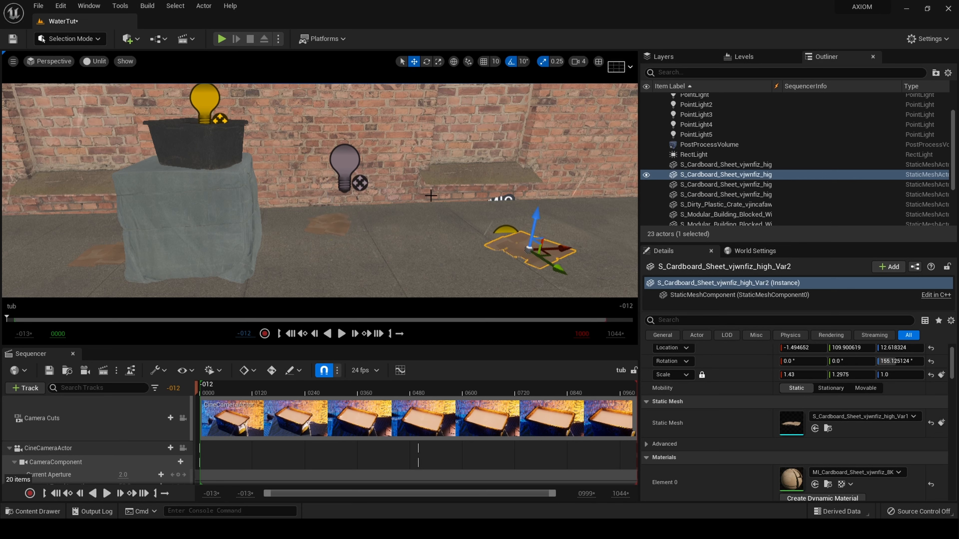
Inspect the tarped crate and the dirty plastic crate standing on top of it.
{"action": "left_click", "coordinate": [151, 179]}
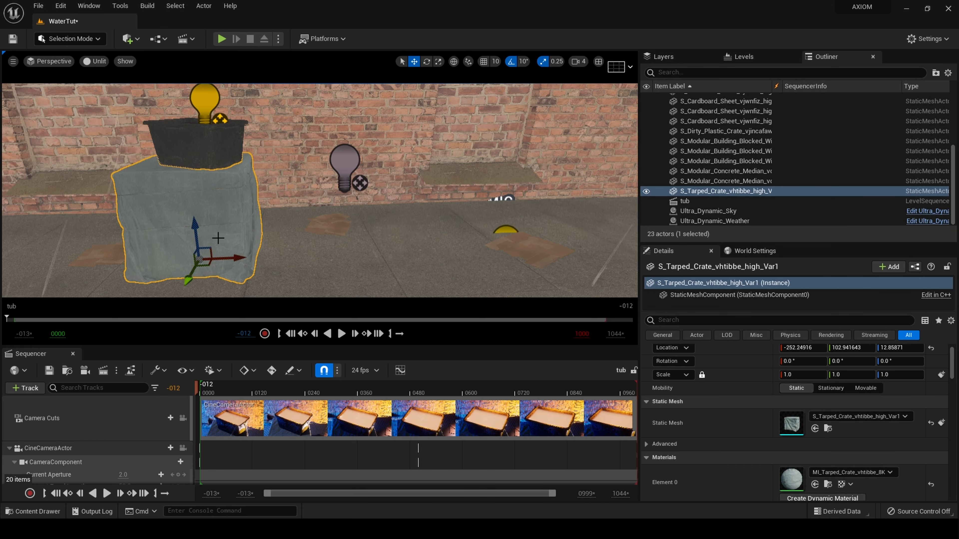
{"action": "right_click_drag", "start_coordinate": [216, 238], "coordinate": [215, 222]}
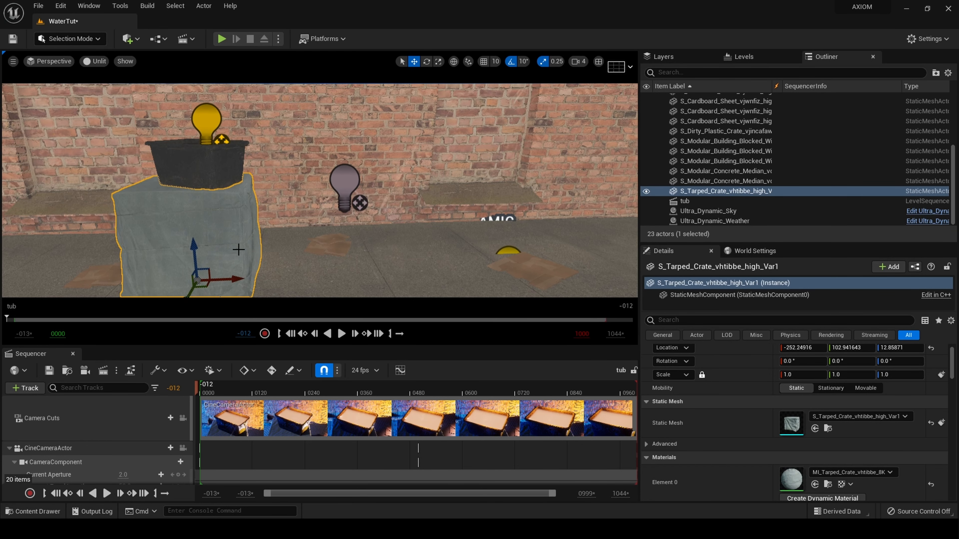
{"action": "left_click", "coordinate": [216, 173]}
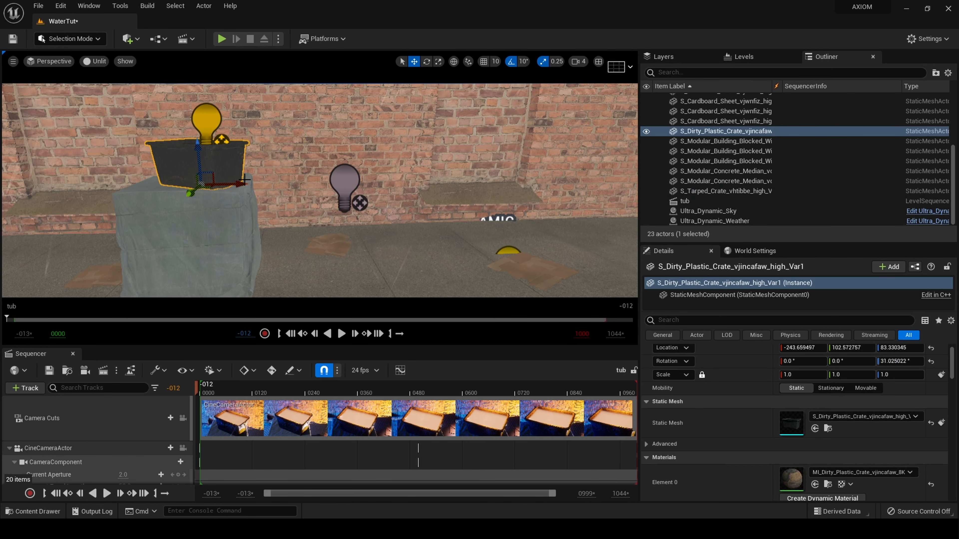
{"action": "middle_click_drag", "start_coordinate": [230, 185], "coordinate": [230, 182]}
{"action": "left_click_drag", "start_coordinate": [230, 182], "coordinate": [236, 201], "text": "ctrl"}
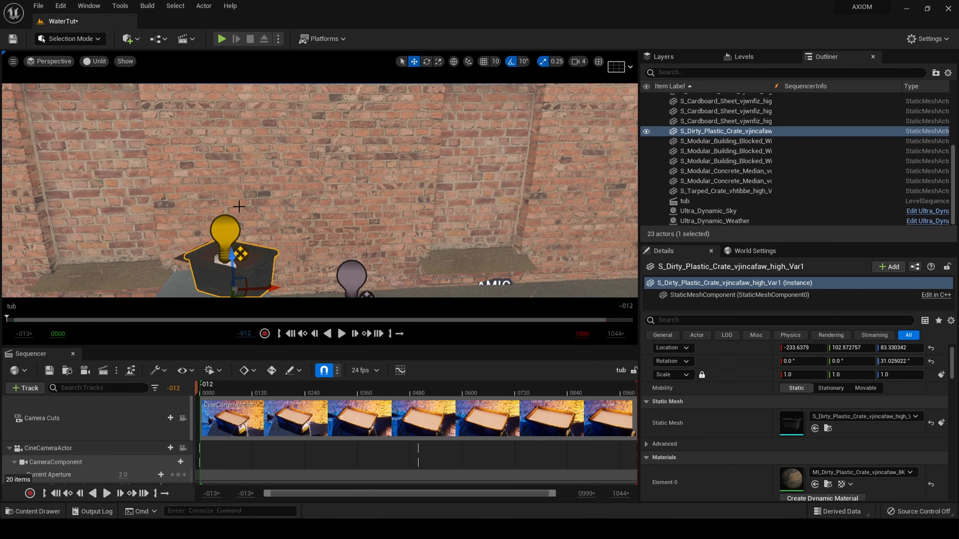
{"action": "key", "text": "ctrl+z"}
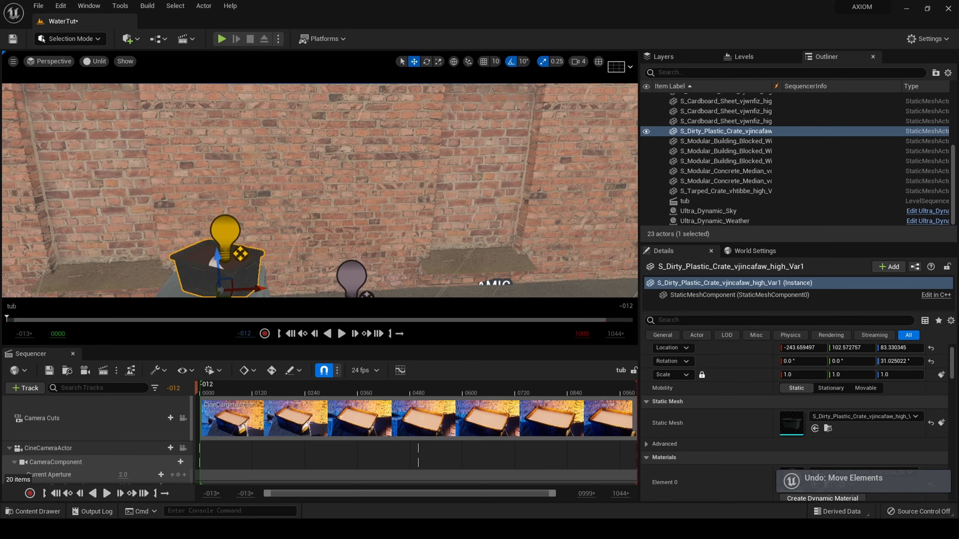
Inspect the scene lights: the point lights near the ground, the one above the plastic crate, and the blue rect light.
{"action": "middle_click_drag", "start_coordinate": [403, 227], "coordinate": [392, 240]}
{"action": "left_click", "coordinate": [353, 205]}
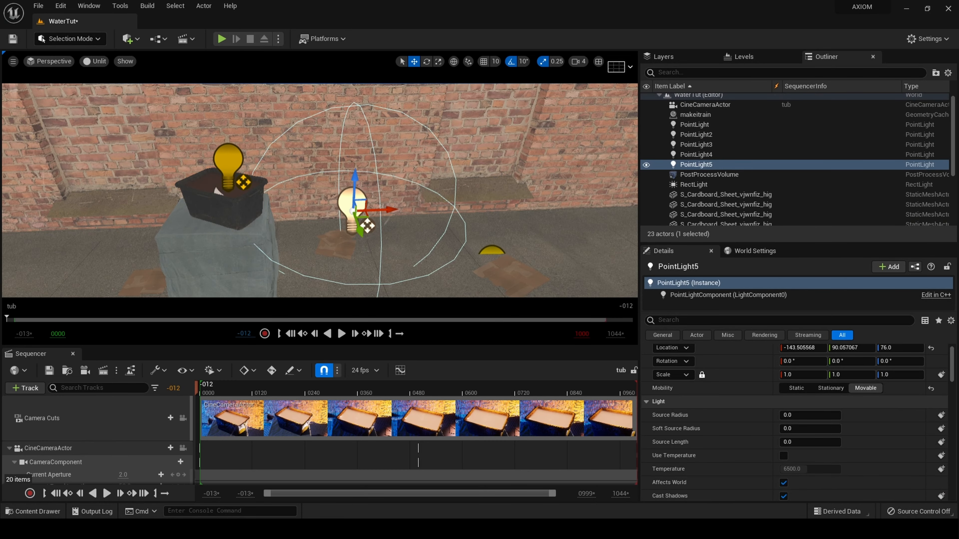
{"action": "left_click", "coordinate": [492, 250]}
{"action": "left_click", "coordinate": [225, 175]}
{"action": "right_click_drag", "start_coordinate": [316, 230], "coordinate": [234, 208]}
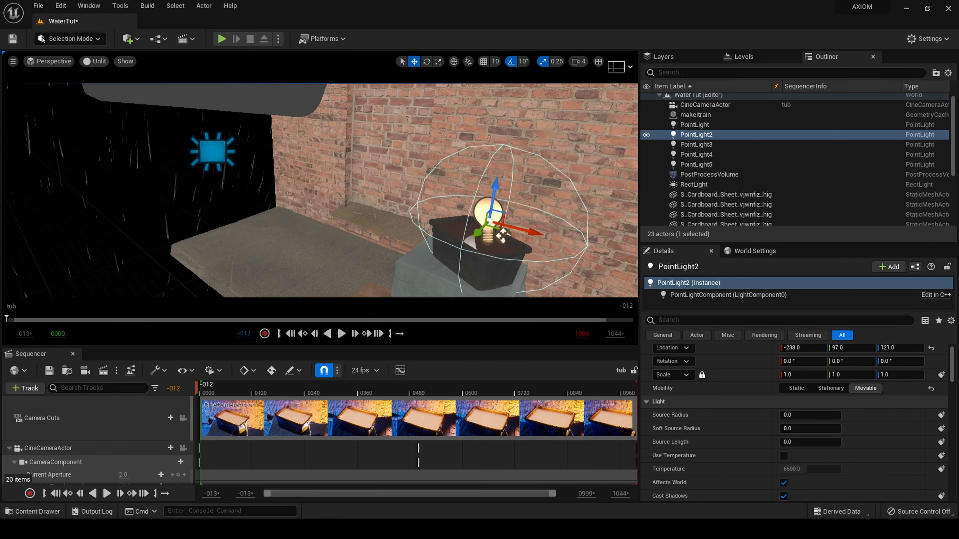
{"action": "left_click", "coordinate": [211, 152]}
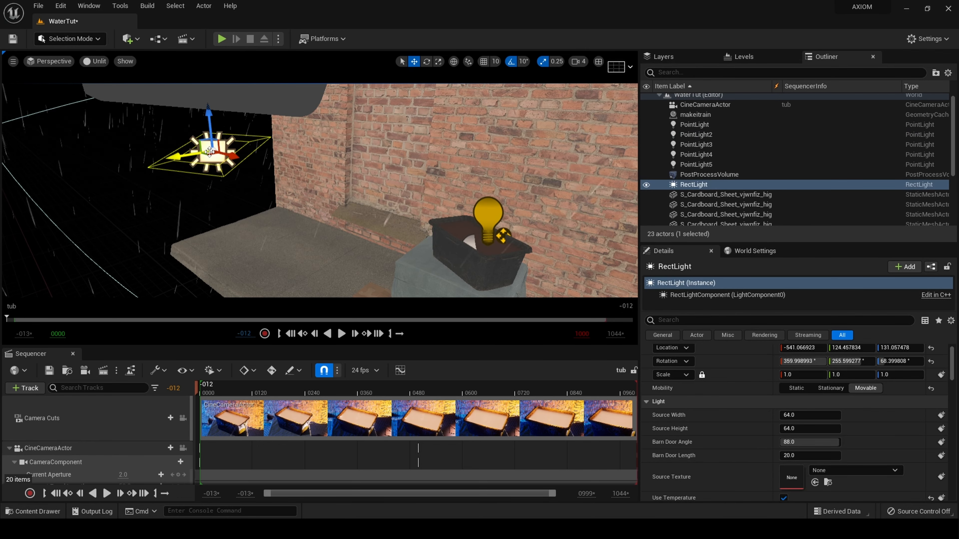
Select the makeitrain water surface in the plastic crate and review its MI_Pool_03 material instance, closing the material editor when done.
{"action": "right_click_drag", "start_coordinate": [210, 151], "coordinate": [216, 262]}
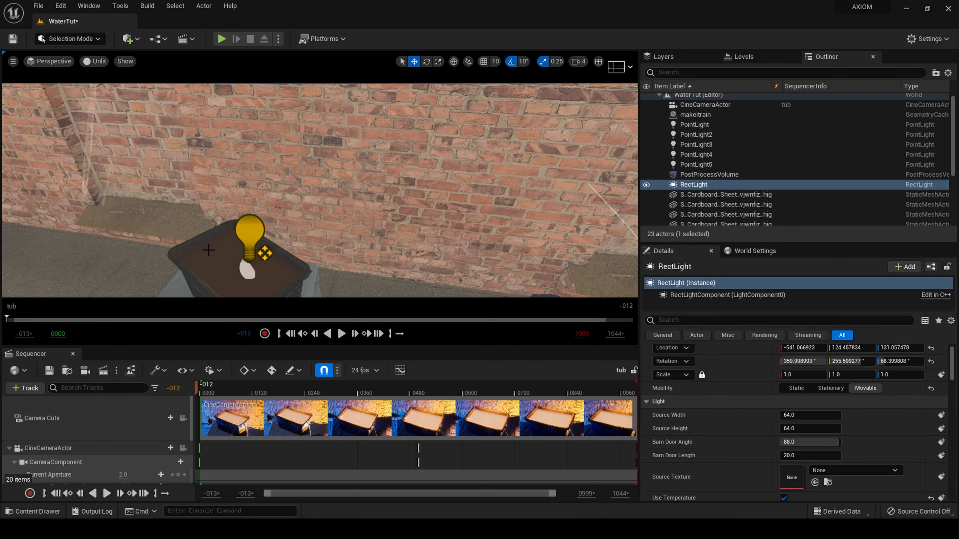
{"action": "left_click", "coordinate": [216, 262]}
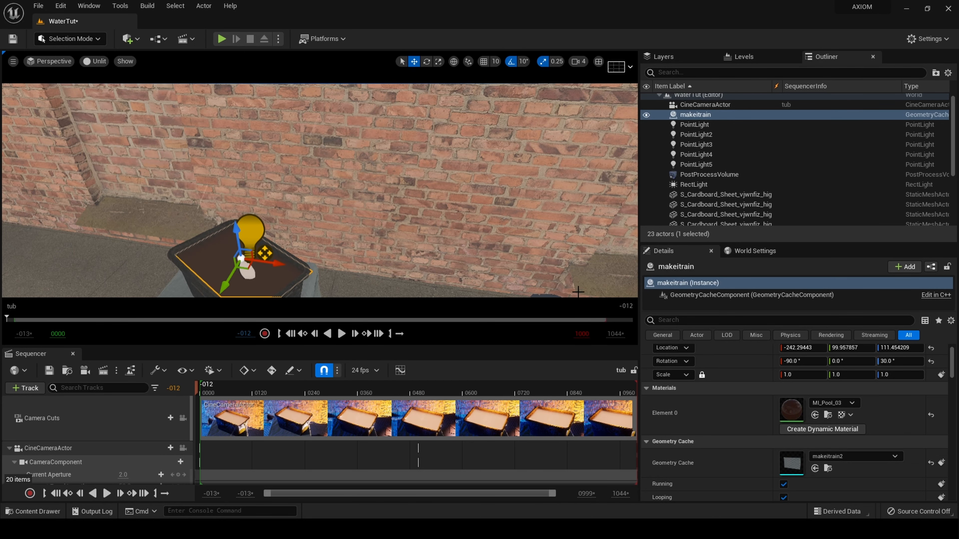
{"action": "right_click_drag", "start_coordinate": [578, 289], "coordinate": [576, 298]}
{"action": "right_click_drag", "start_coordinate": [529, 253], "coordinate": [543, 297]}
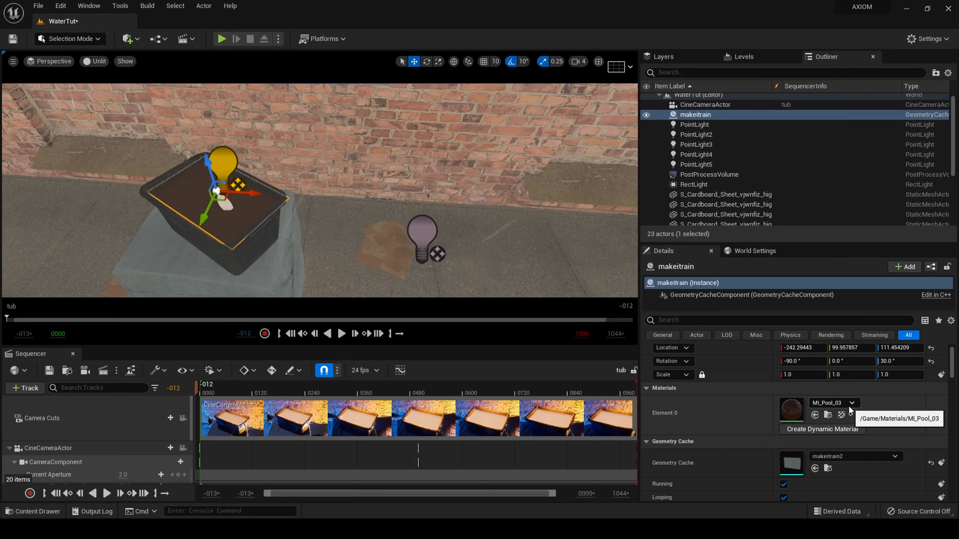
{"action": "double_click", "coordinate": [796, 414]}
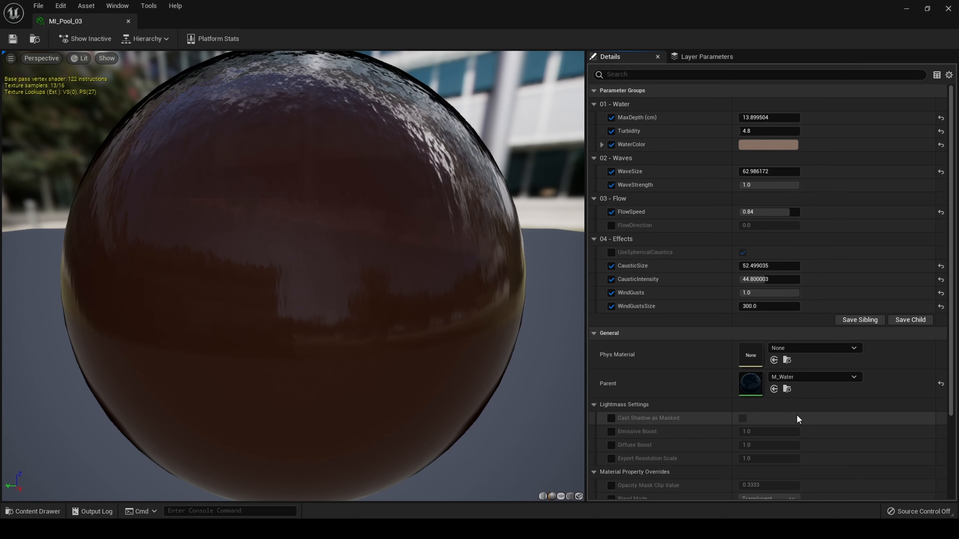
{"action": "left_click_drag", "start_coordinate": [381, 323], "coordinate": [385, 368]}
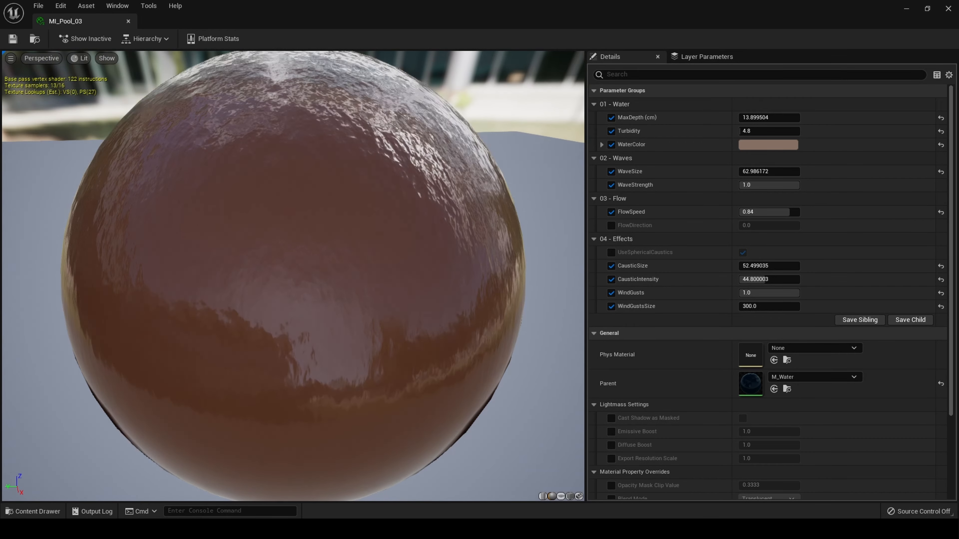
{"action": "left_click", "coordinate": [949, 10]}
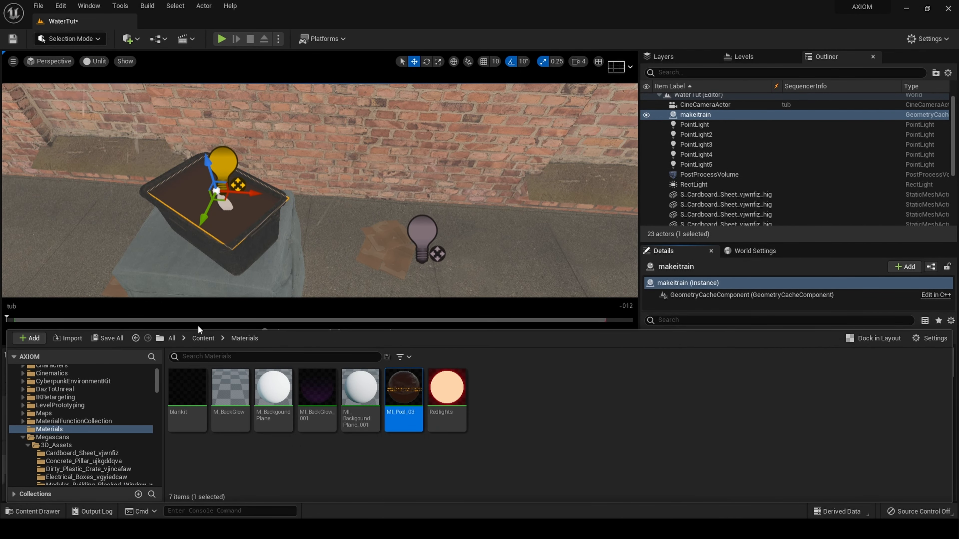
Browse the project's root Content folder and check the content display options, including engine and plugin content.
{"action": "left_click", "coordinate": [202, 338]}
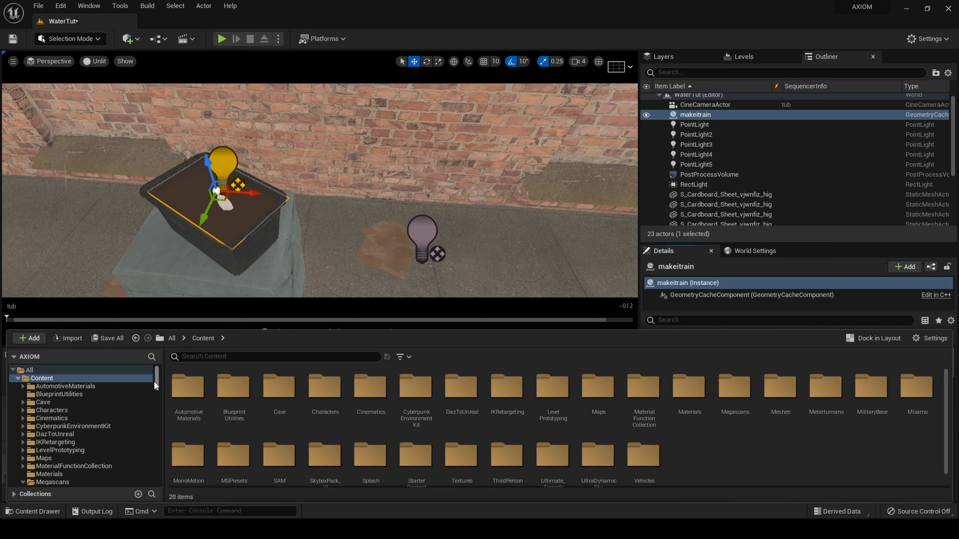
{"action": "scroll", "coordinate": [160, 379], "scroll_direction": "down", "scroll_amount": 5}
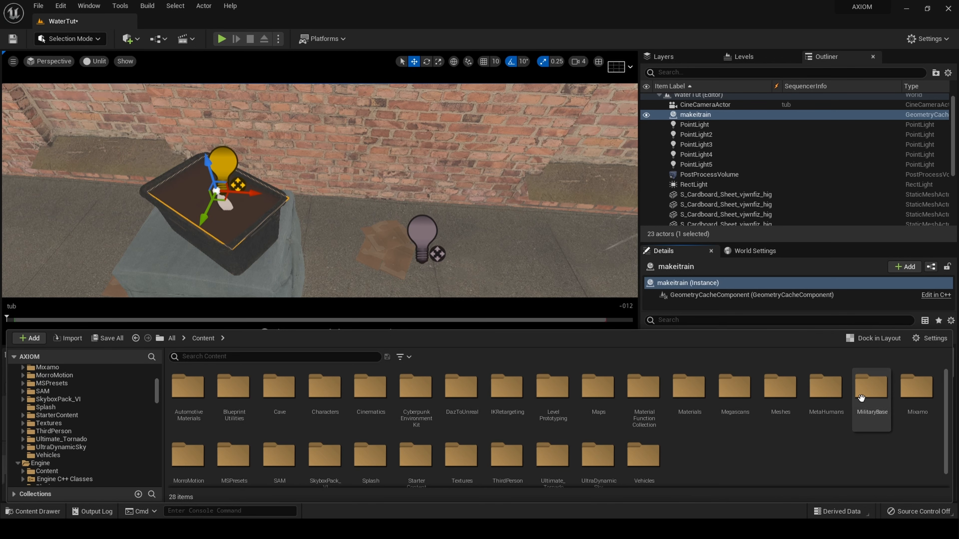
{"action": "left_click", "coordinate": [931, 340]}
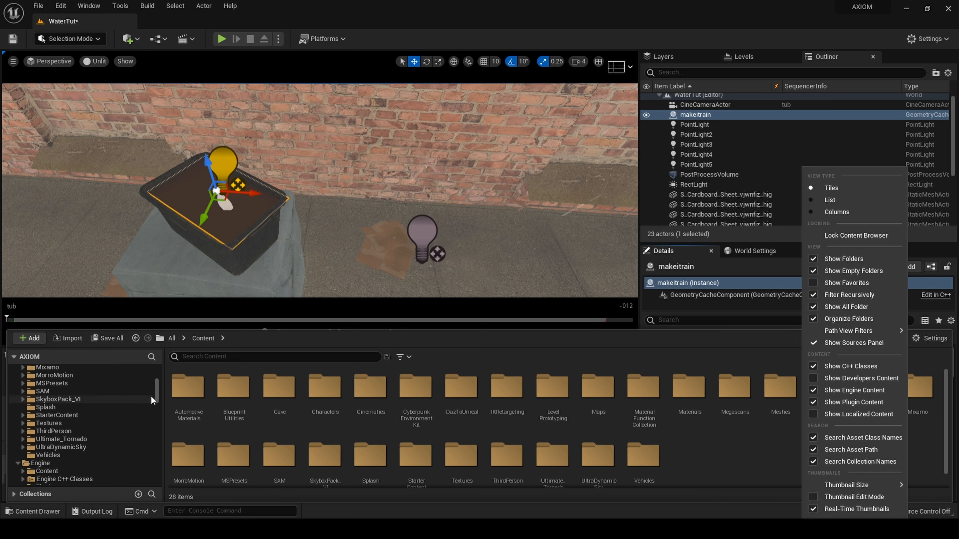
{"action": "left_click_drag", "start_coordinate": [157, 400], "coordinate": [169, 355]}
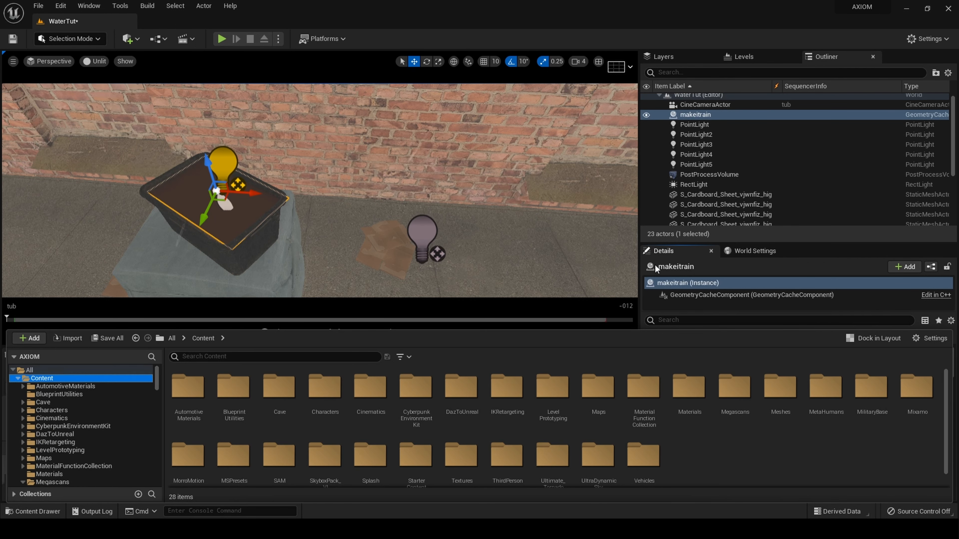
Locate the makeitrain surface's MI_Pool_03 material in the content folders and review its water, wave, flow and effects parameters, closing its editor when done.
{"action": "left_click", "coordinate": [690, 258]}
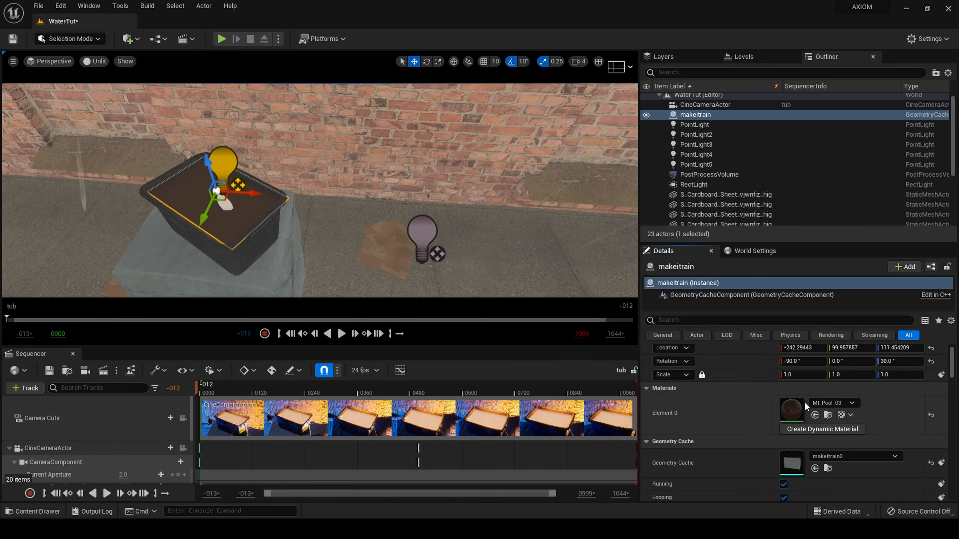
{"action": "left_click", "coordinate": [828, 415]}
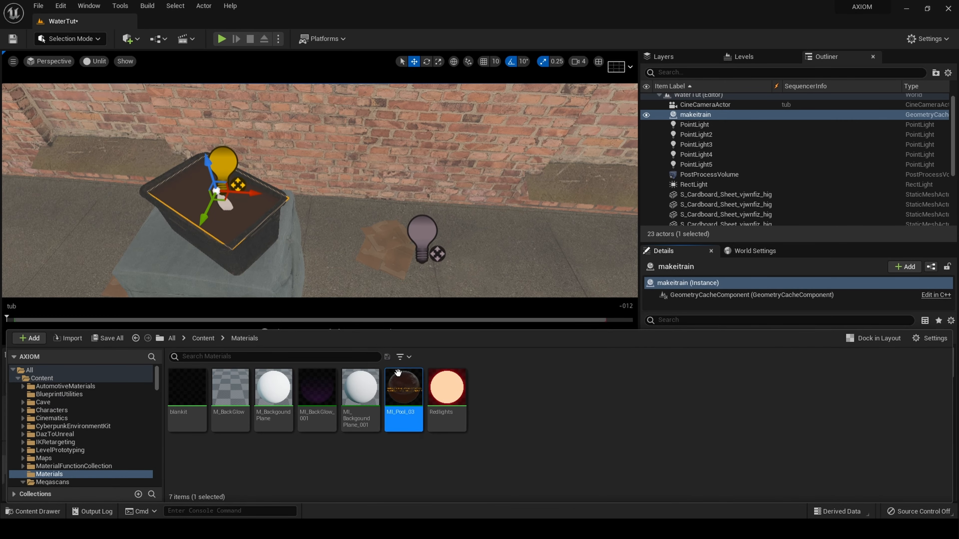
{"action": "double_click", "coordinate": [404, 385]}
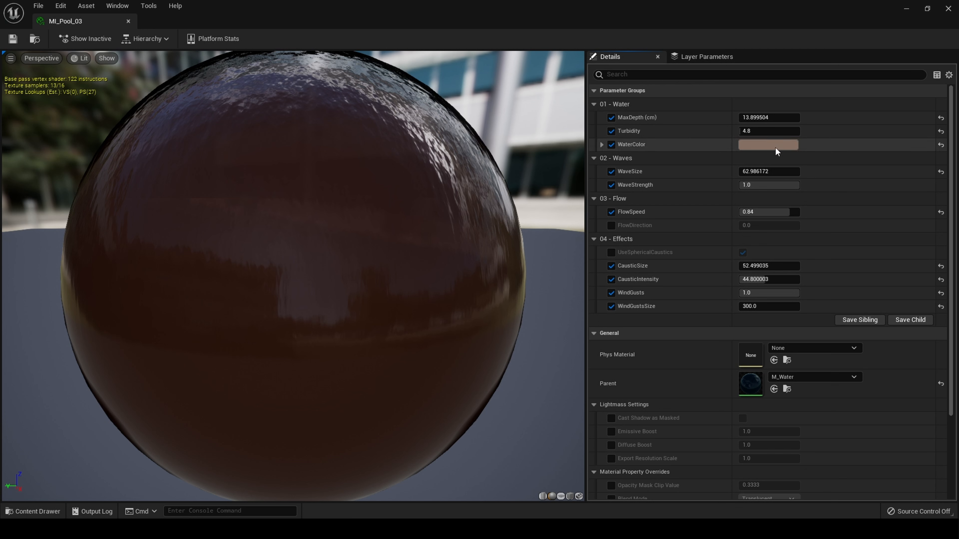
{"action": "left_click", "coordinate": [948, 8]}
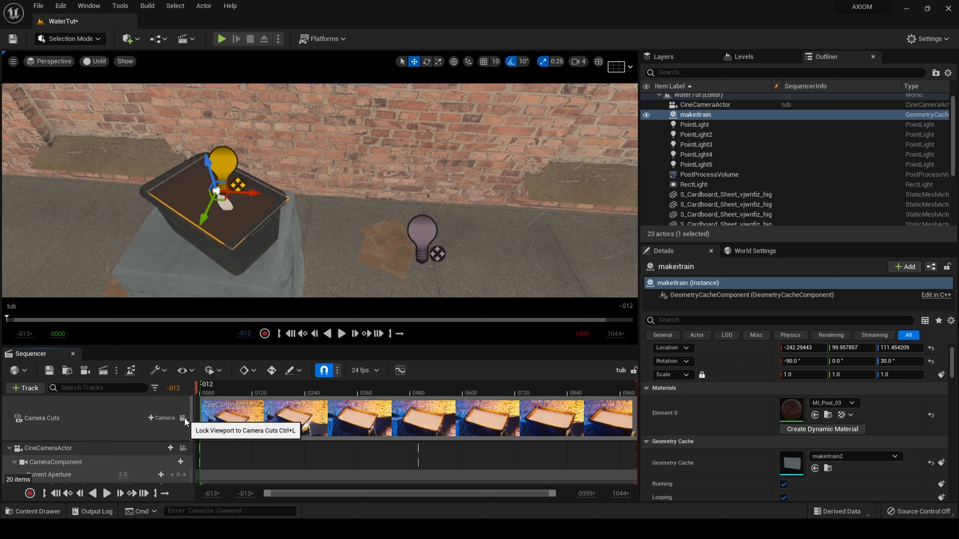
Show the viewport in Lit mode and inspect the water crate under the scene lighting, with the viewport unlocked from the camera cuts.
{"action": "left_click", "coordinate": [86, 64]}
{"action": "left_click", "coordinate": [103, 88]}
{"action": "mouse_move", "coordinate": [320, 190]}
{"action": "right_mouse_down"}
{"action": "mouse_move", "coordinate": [298, 158]}
{"action": "mouse_move", "coordinate": [325, 211]}
{"action": "mouse_move", "coordinate": [321, 194]}
{"action": "mouse_move", "coordinate": [299, 189]}
{"action": "mouse_move", "coordinate": [308, 189]}
{"action": "right_mouse_up"}
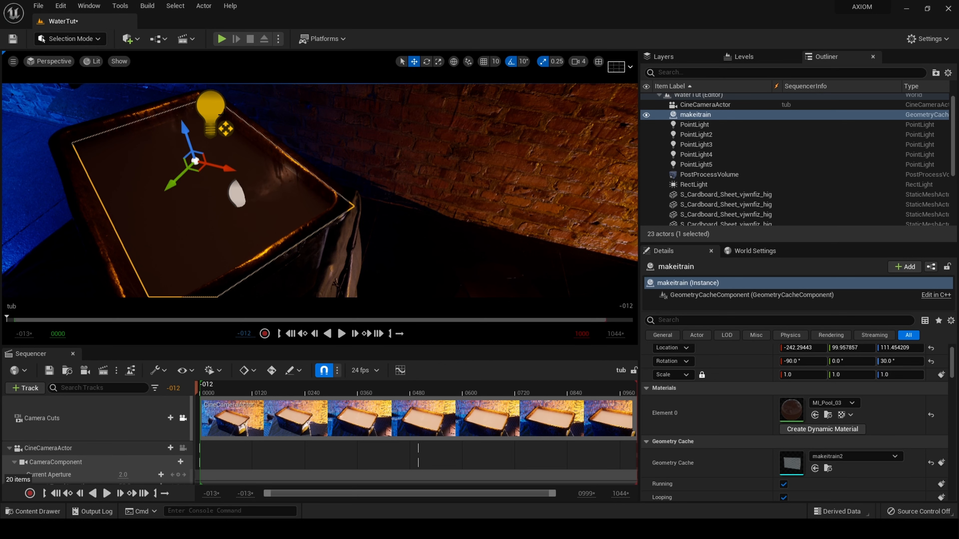
{"action": "right_click_drag", "start_coordinate": [267, 183], "coordinate": [289, 132]}
{"action": "left_click", "coordinate": [183, 419]}
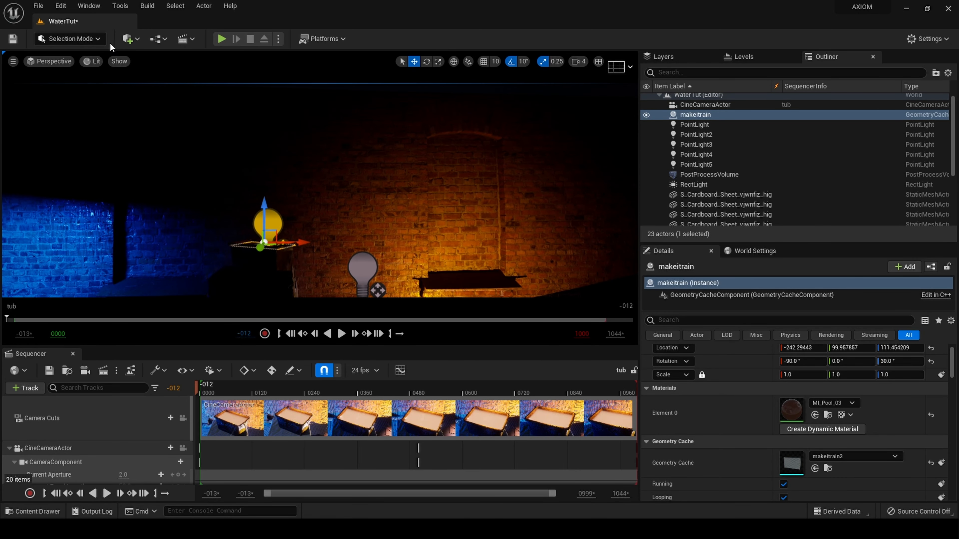
Return the viewport to Unlit mode and inspect the Ultra_Dynamic_Sky and Ultra_Dynamic_Weather actors that provide the sky and rain.
{"action": "left_click", "coordinate": [94, 62]}
{"action": "left_click", "coordinate": [120, 100]}
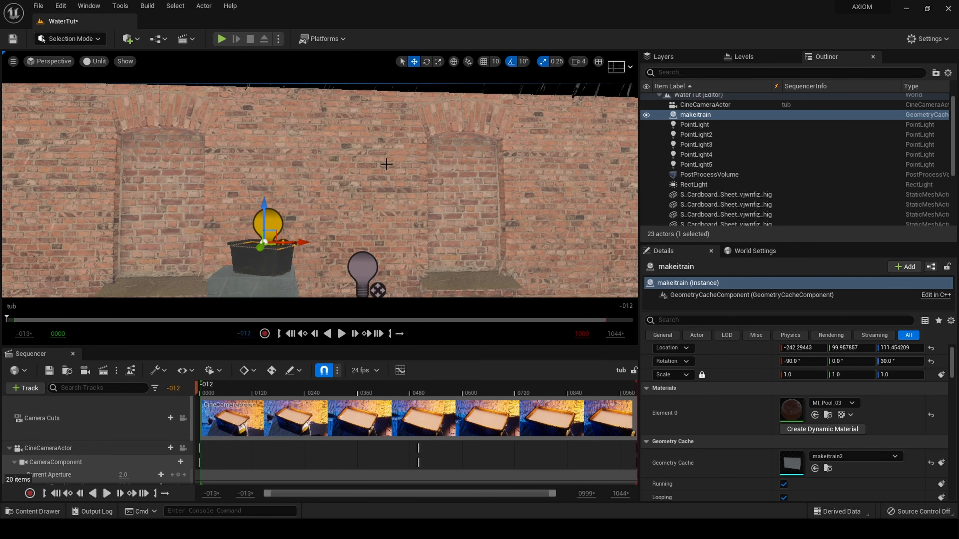
{"action": "right_click_drag", "start_coordinate": [264, 170], "coordinate": [280, 167]}
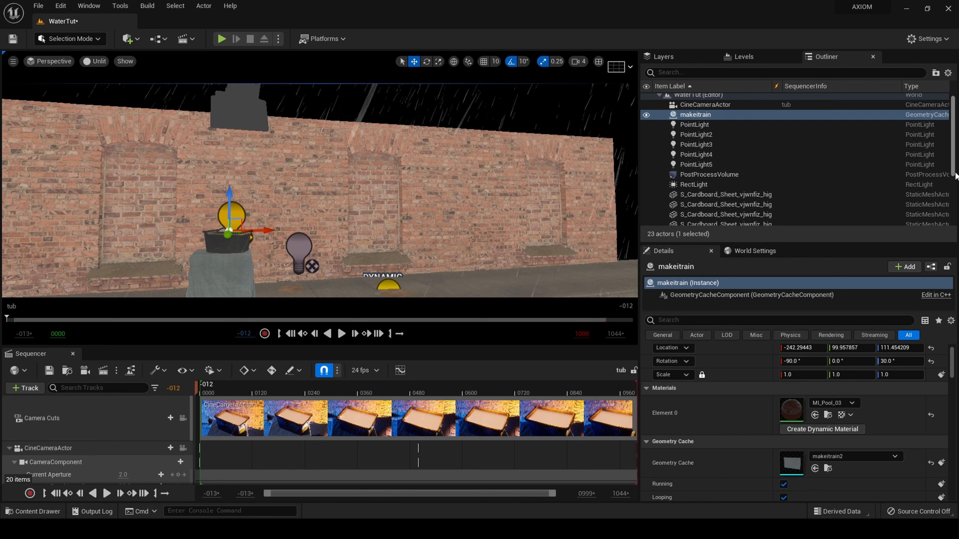
{"action": "scroll", "coordinate": [956, 216], "scroll_direction": "down", "scroll_amount": 5}
{"action": "left_click", "coordinate": [727, 210]}
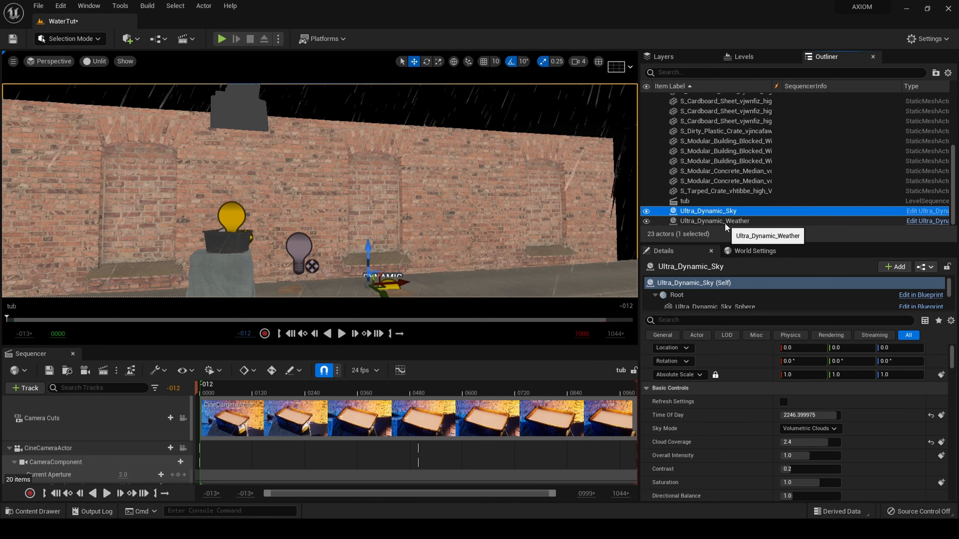
{"action": "left_click", "coordinate": [724, 222]}
{"action": "left_click", "coordinate": [723, 212]}
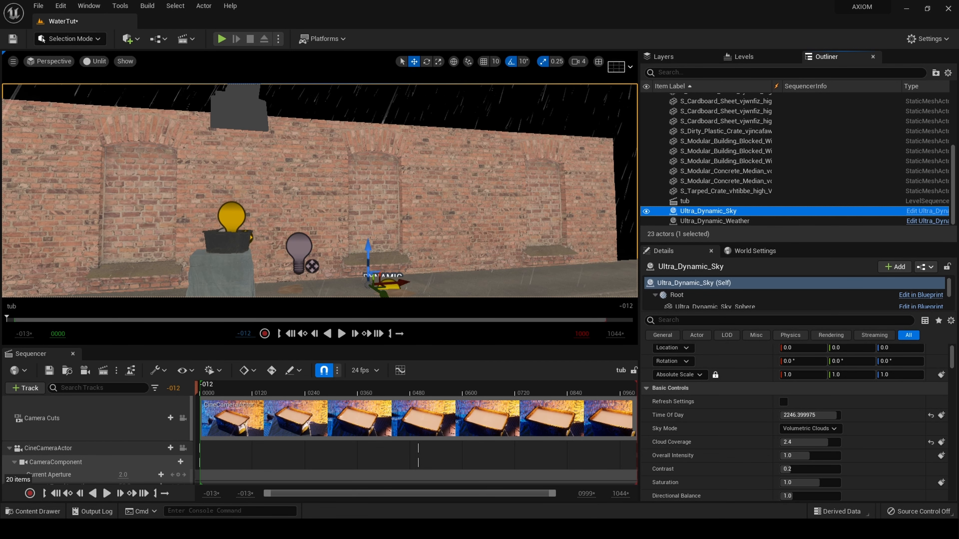
Switch to the Epic Games Launcher and review the Ultra Dynamic Sky marketplace page, including its supported engine versions and feature list.
{"action": "key", "text": "alt+Tab"}
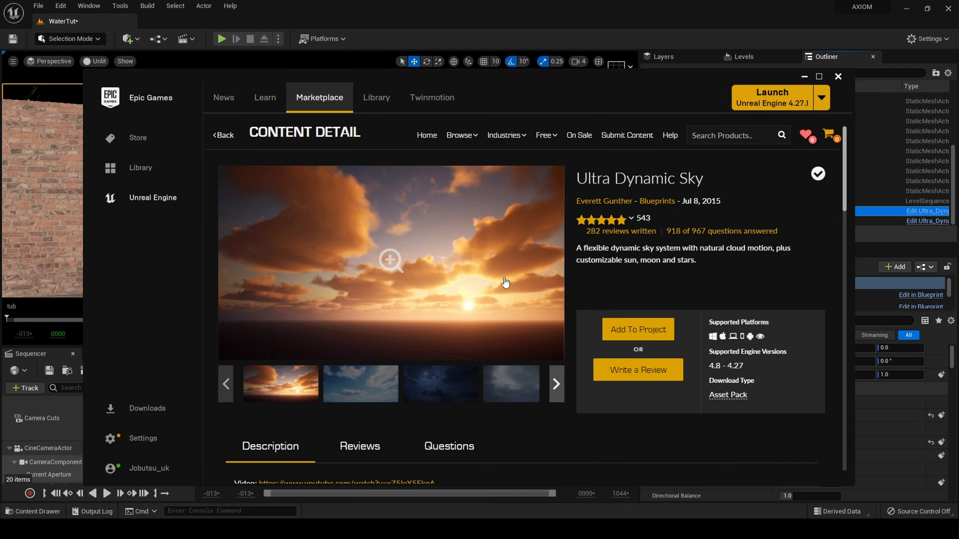
{"action": "scroll", "coordinate": [637, 252], "scroll_direction": "down", "scroll_amount": 4}
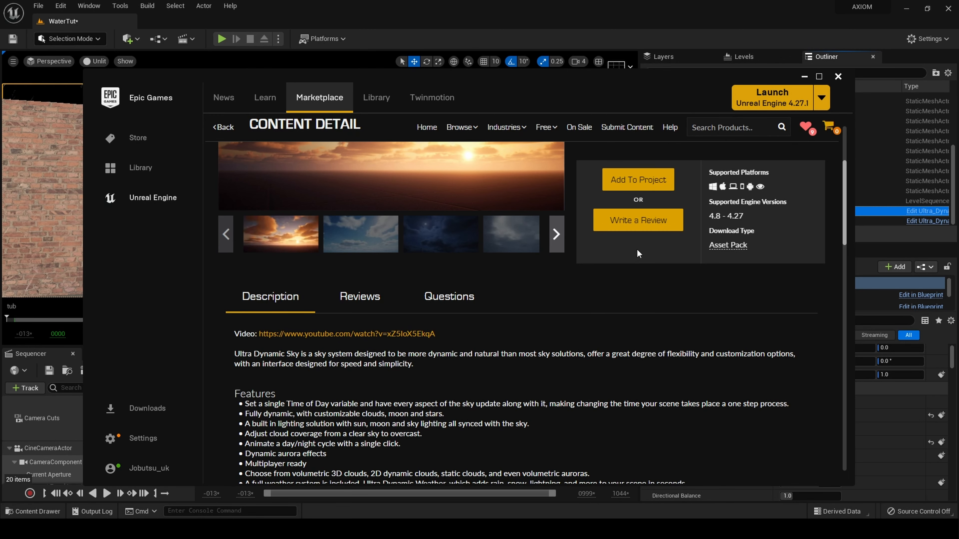
{"action": "scroll", "coordinate": [638, 251], "scroll_direction": "up", "scroll_amount": 4}
{"action": "scroll", "coordinate": [639, 251], "scroll_direction": "down", "scroll_amount": 1}
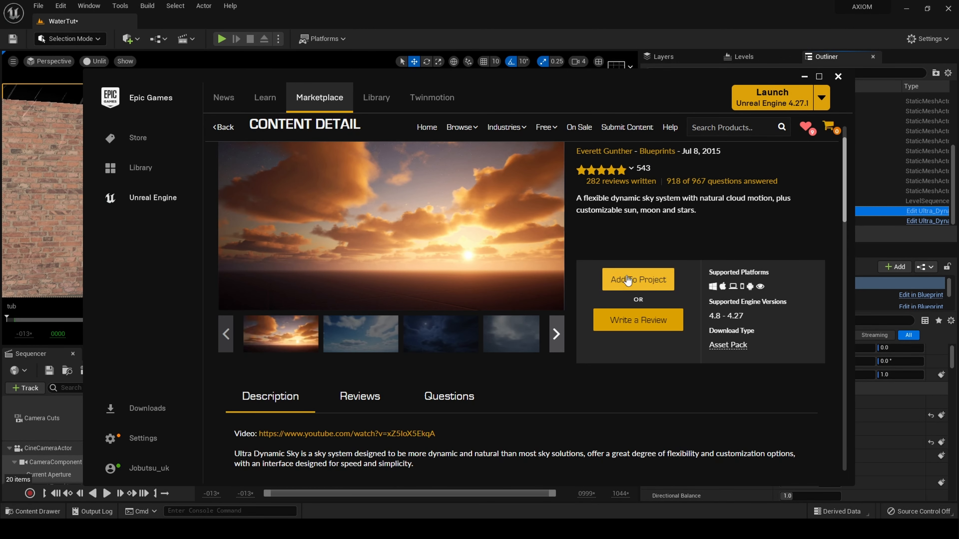
{"action": "scroll", "coordinate": [598, 286], "scroll_direction": "up", "scroll_amount": 1}
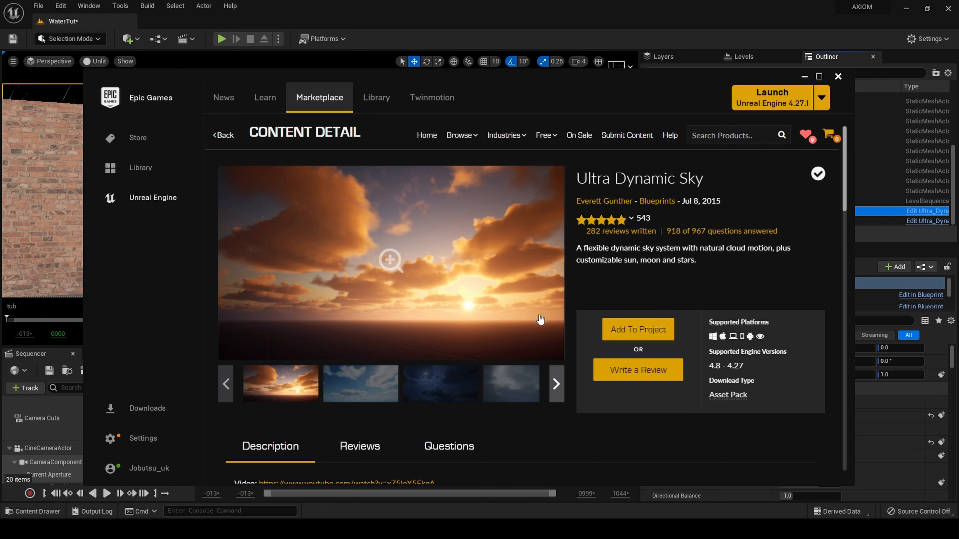
{"action": "scroll", "coordinate": [540, 318], "scroll_direction": "down", "scroll_amount": 1}
{"action": "scroll", "coordinate": [540, 317], "scroll_direction": "down", "scroll_amount": 5}
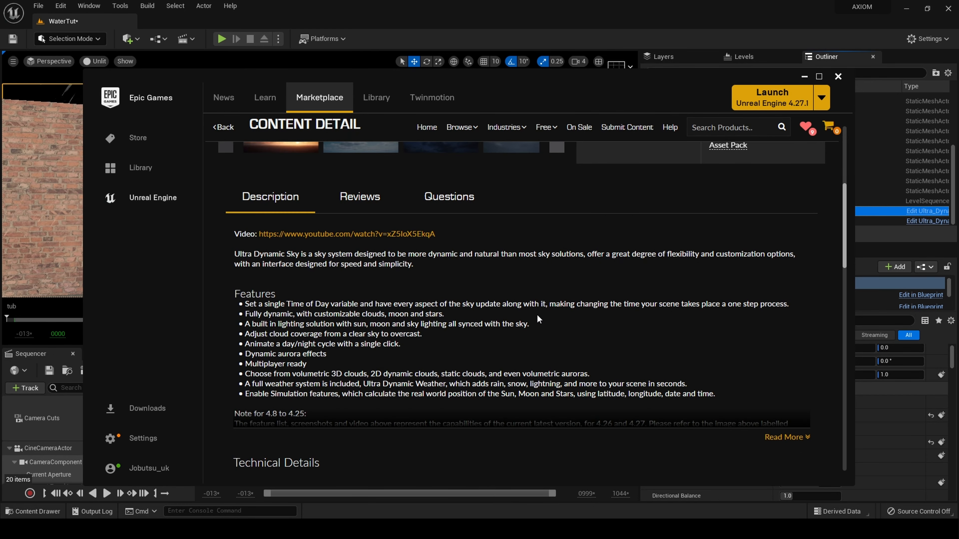
{"action": "scroll", "coordinate": [536, 315], "scroll_direction": "up", "scroll_amount": 6}
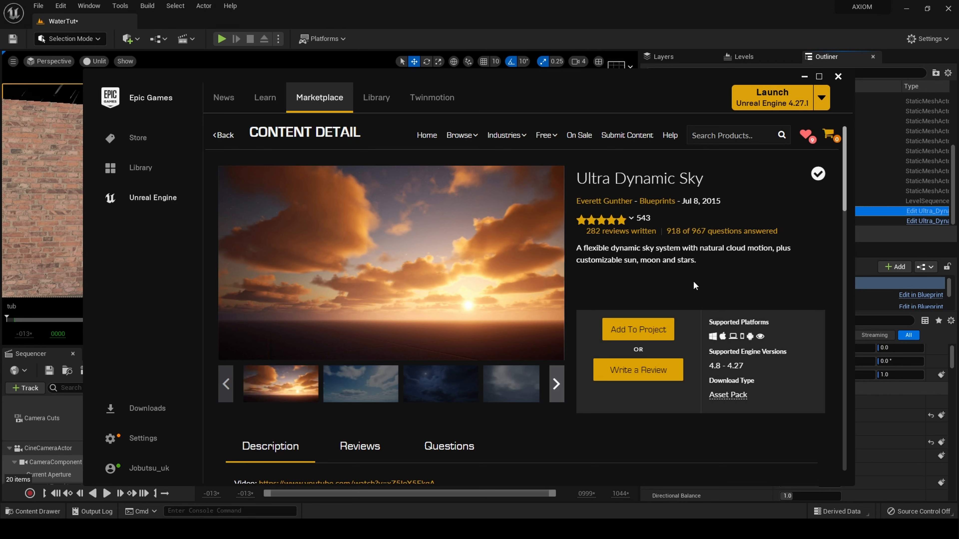
Read the full Ultra Dynamic Sky description and technical details, covering support, included blueprints, materials and textures.
{"action": "scroll", "coordinate": [489, 358], "scroll_direction": "down", "scroll_amount": 15}
{"action": "scroll", "coordinate": [488, 357], "scroll_direction": "down", "scroll_amount": 3}
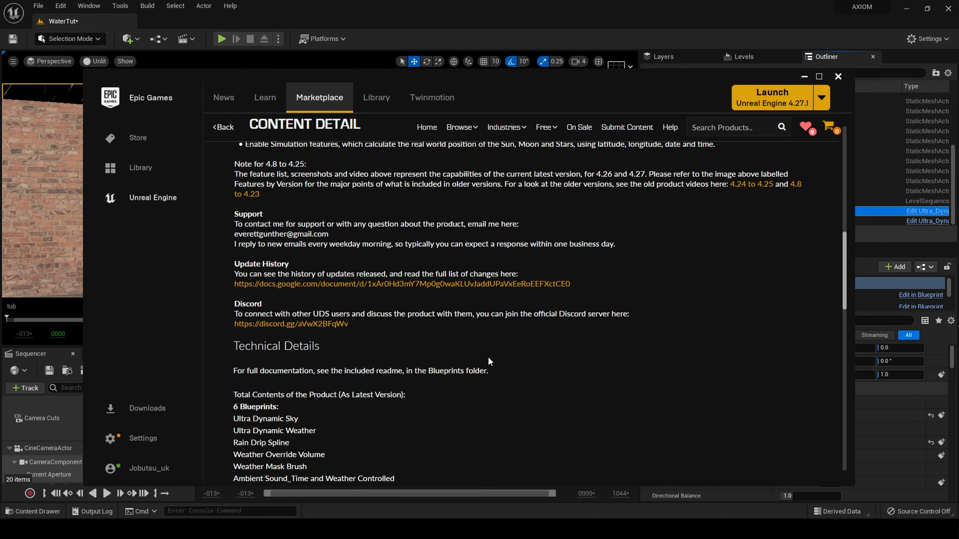
{"action": "scroll", "coordinate": [488, 357], "scroll_direction": "down", "scroll_amount": 3}
{"action": "scroll", "coordinate": [487, 362], "scroll_direction": "down", "scroll_amount": 3}
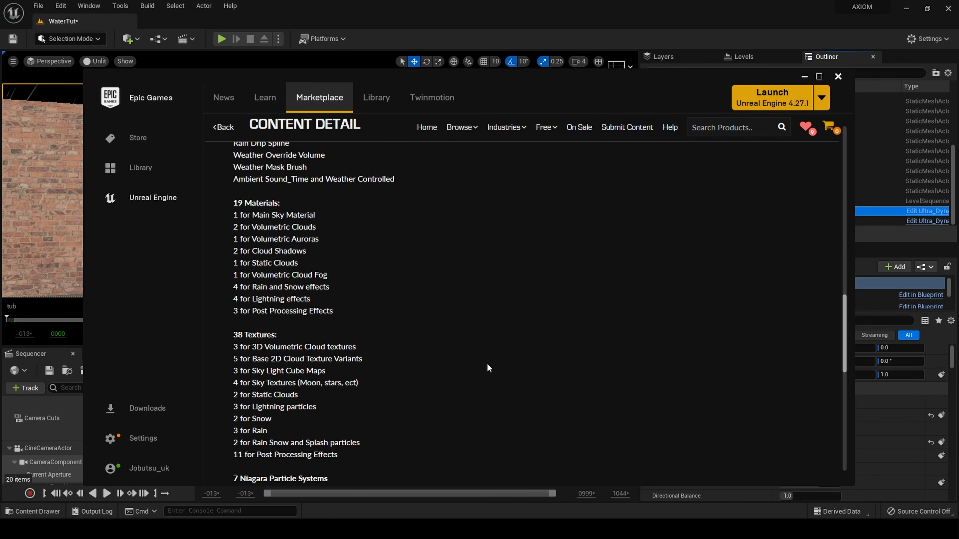
{"action": "scroll", "coordinate": [487, 363], "scroll_direction": "down", "scroll_amount": 3}
{"action": "scroll", "coordinate": [487, 363], "scroll_direction": "up", "scroll_amount": 6}
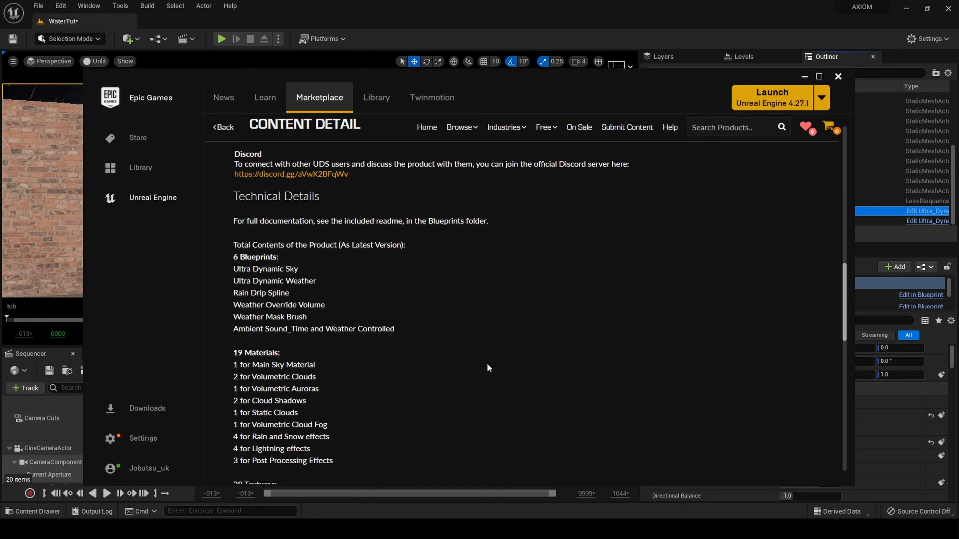
{"action": "scroll", "coordinate": [487, 362], "scroll_direction": "up", "scroll_amount": 3}
{"action": "scroll", "coordinate": [487, 364], "scroll_direction": "up", "scroll_amount": 3}
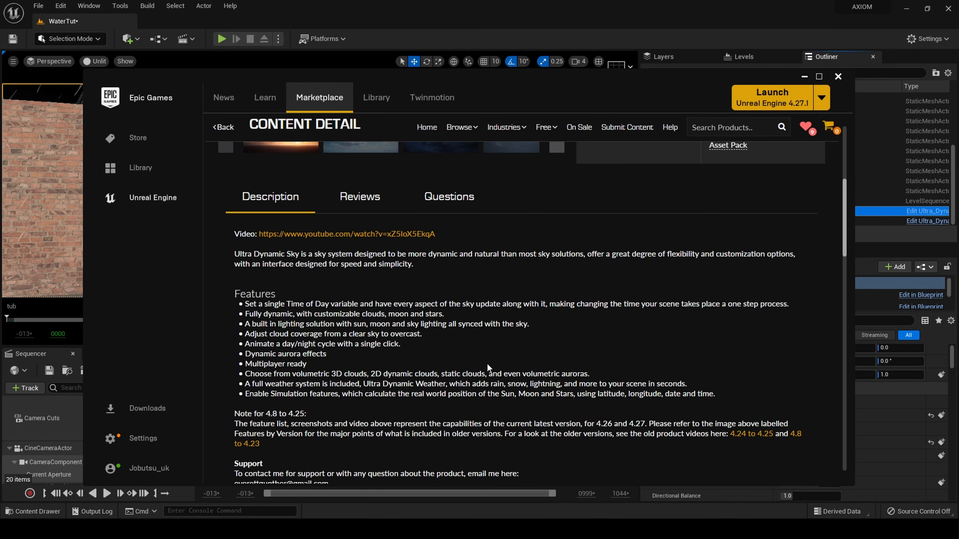
{"action": "scroll", "coordinate": [487, 364], "scroll_direction": "up", "scroll_amount": 3}
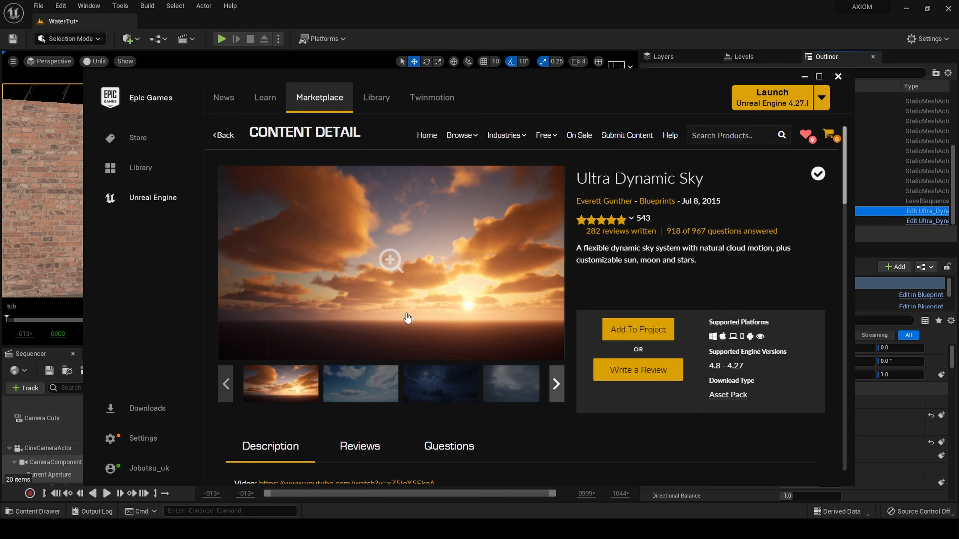
Check the Ultra Dynamic Sky seller's profile for other products, and close the launcher to return to the Unreal Editor scene.
{"action": "left_click", "coordinate": [625, 204]}
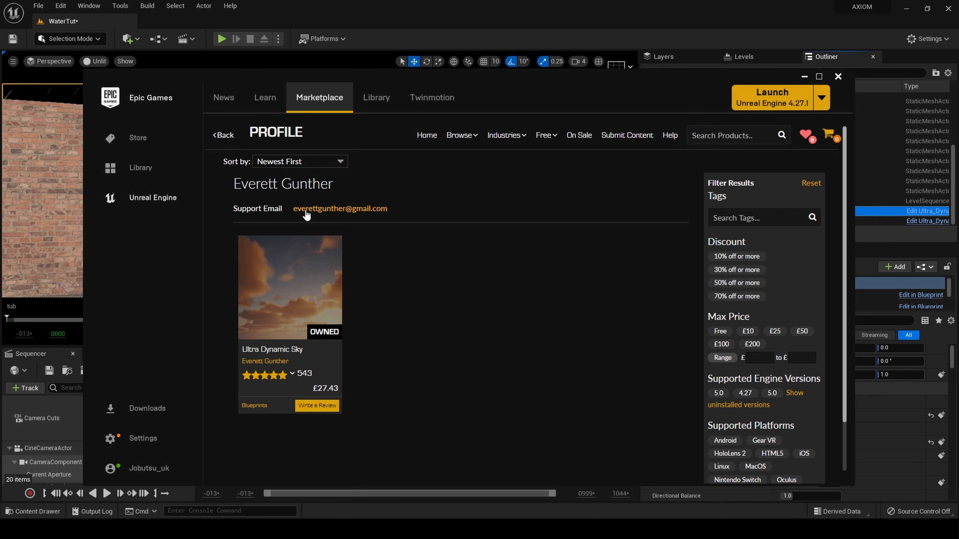
{"action": "left_click", "coordinate": [228, 140]}
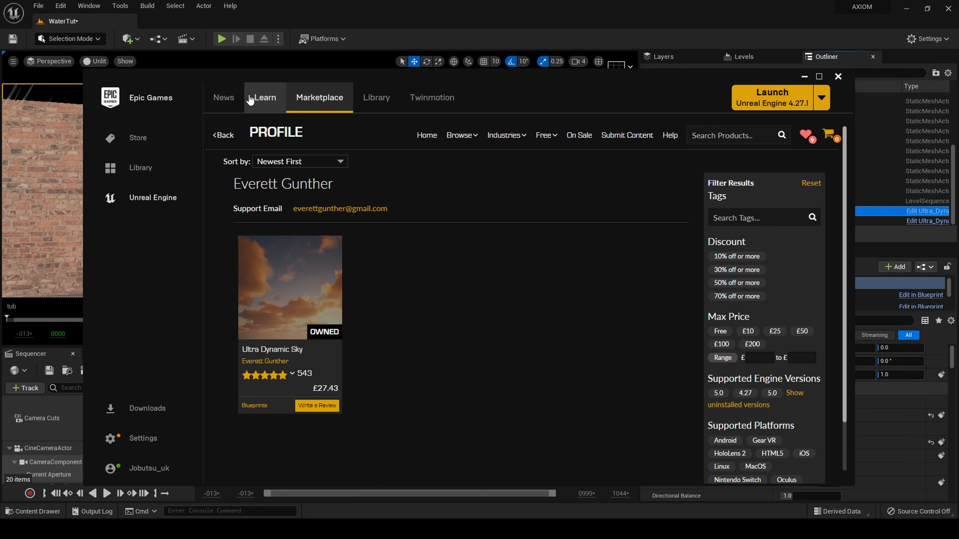
{"action": "left_click", "coordinate": [225, 95]}
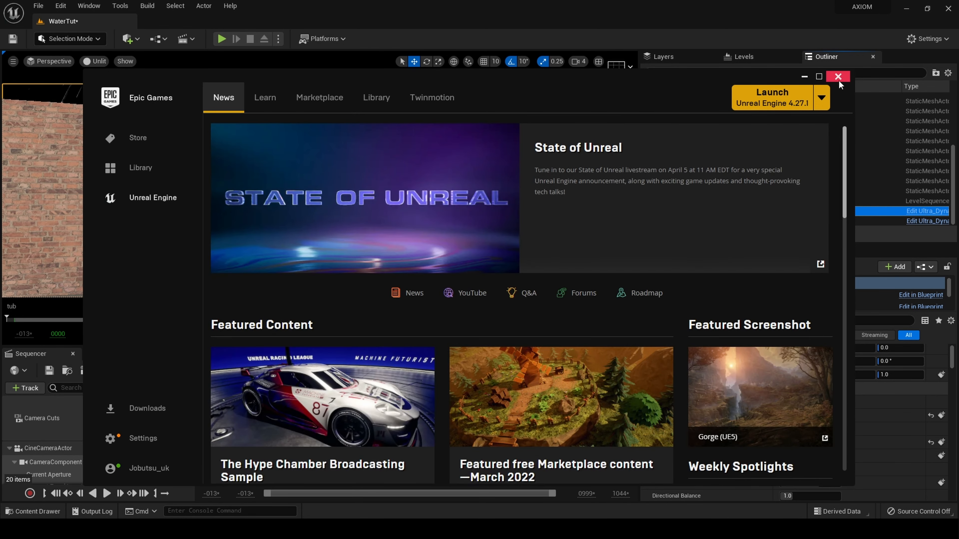
{"action": "left_click", "coordinate": [838, 77]}
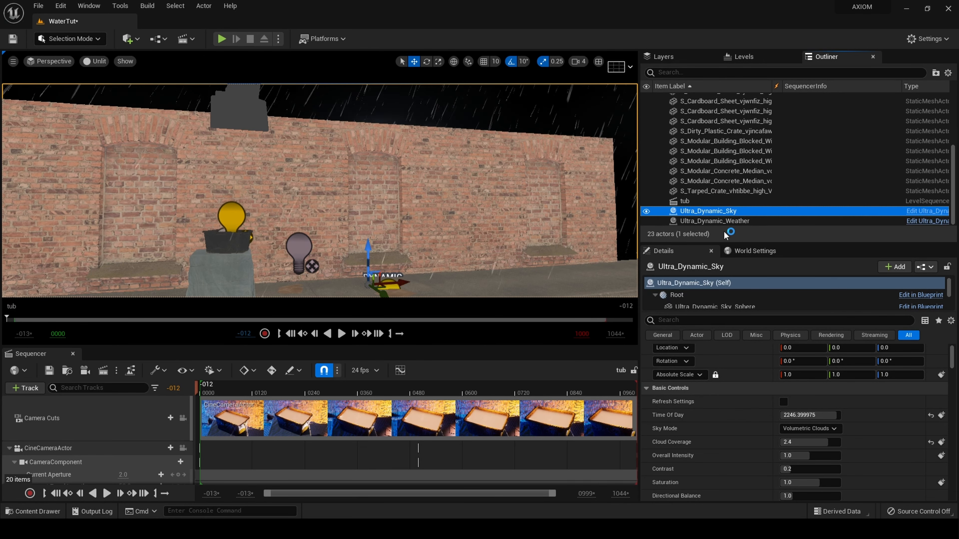
{"action": "right_click_drag", "start_coordinate": [513, 190], "coordinate": [510, 226]}
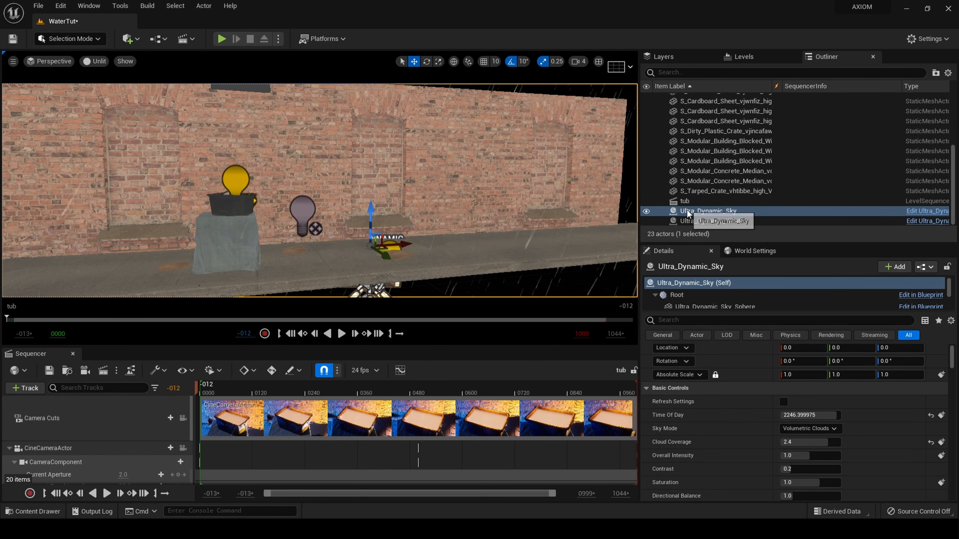
Open the project's Maps content folder.
{"action": "left_click", "coordinate": [33, 511]}
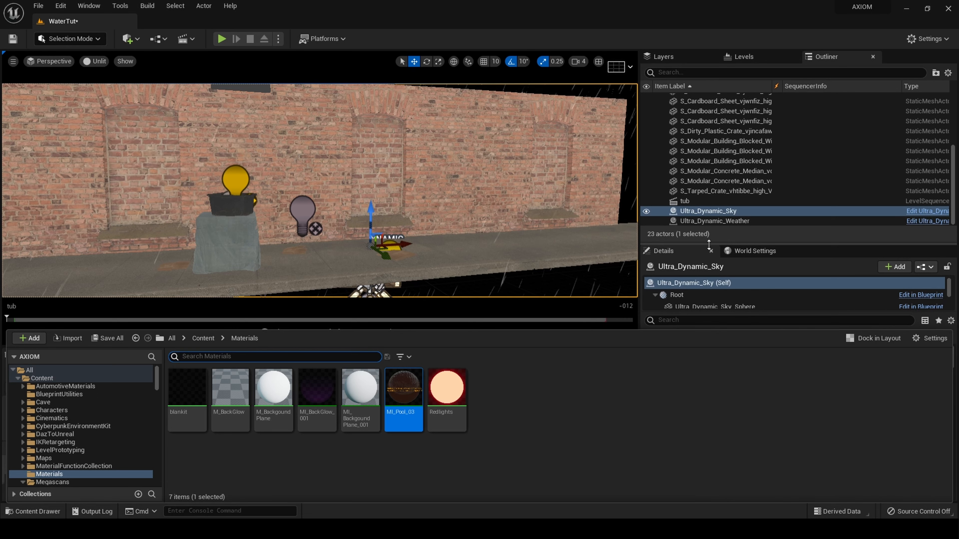
{"action": "left_click", "coordinate": [38, 6]}
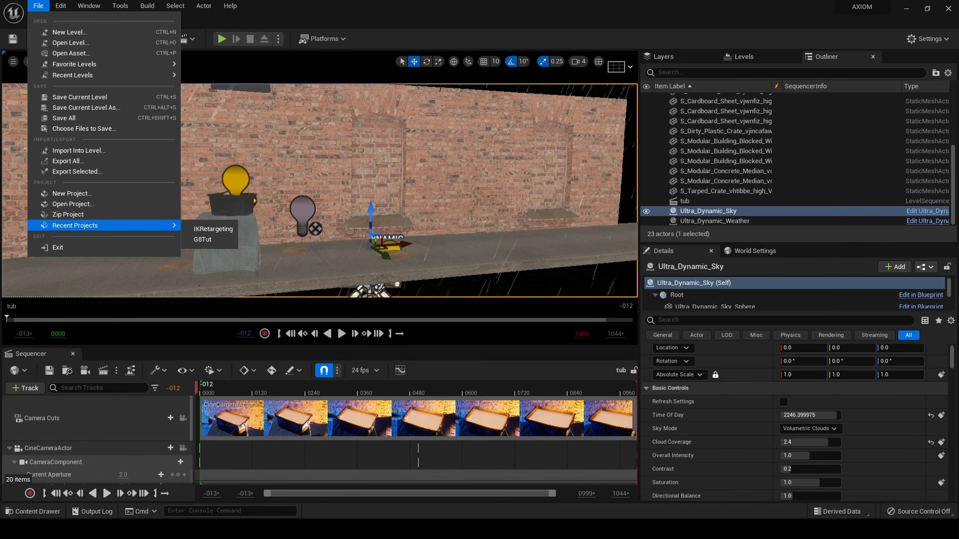
{"action": "left_click", "coordinate": [33, 511]}
{"action": "left_click", "coordinate": [576, 407]}
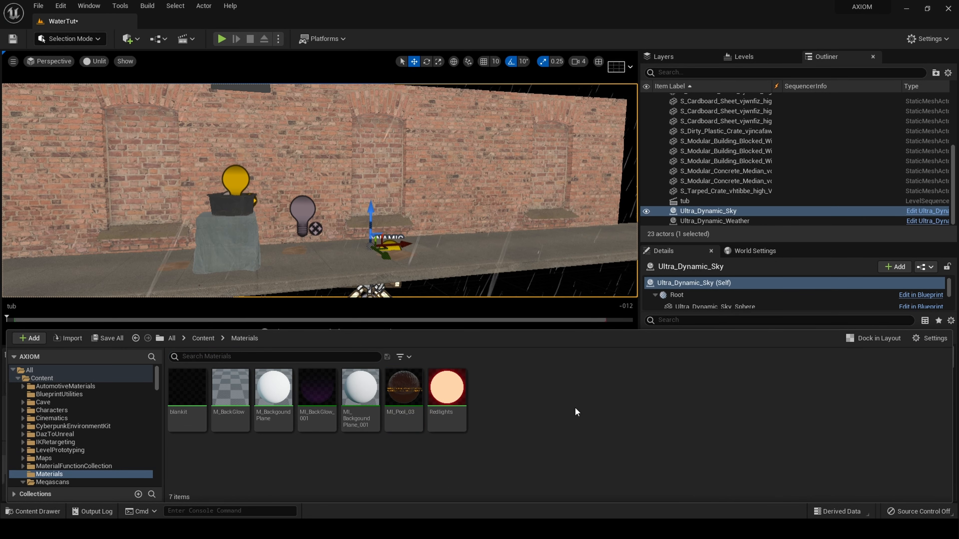
{"action": "left_click", "coordinate": [204, 338]}
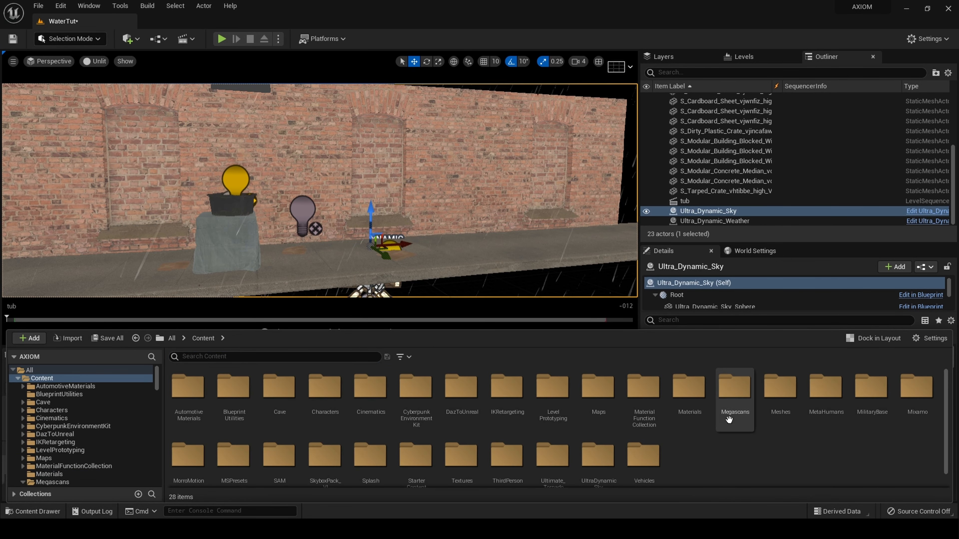
{"action": "double_click", "coordinate": [578, 389]}
Create a new level named WaterTut2 in the Maps folder and open it.
{"action": "right_click", "coordinate": [415, 473]}
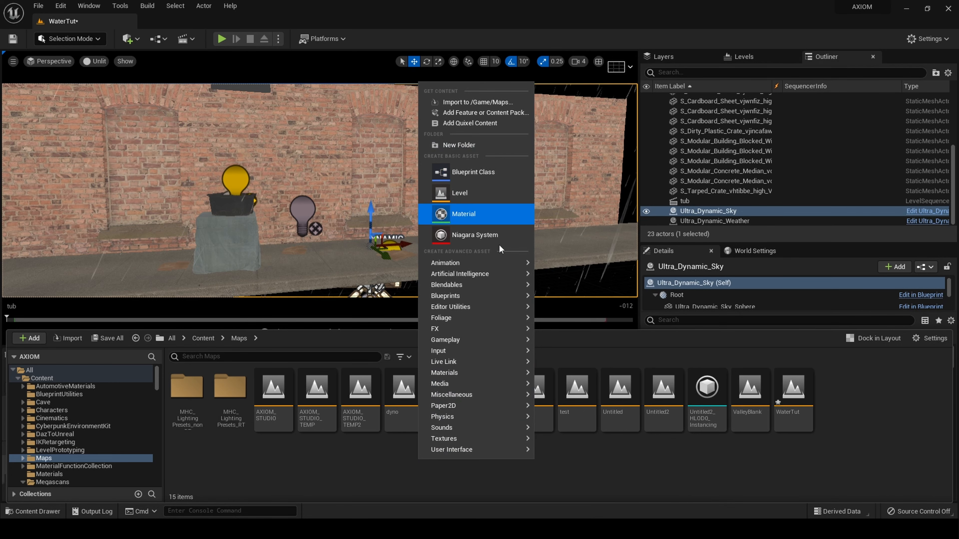
{"action": "left_click", "coordinate": [439, 194]}
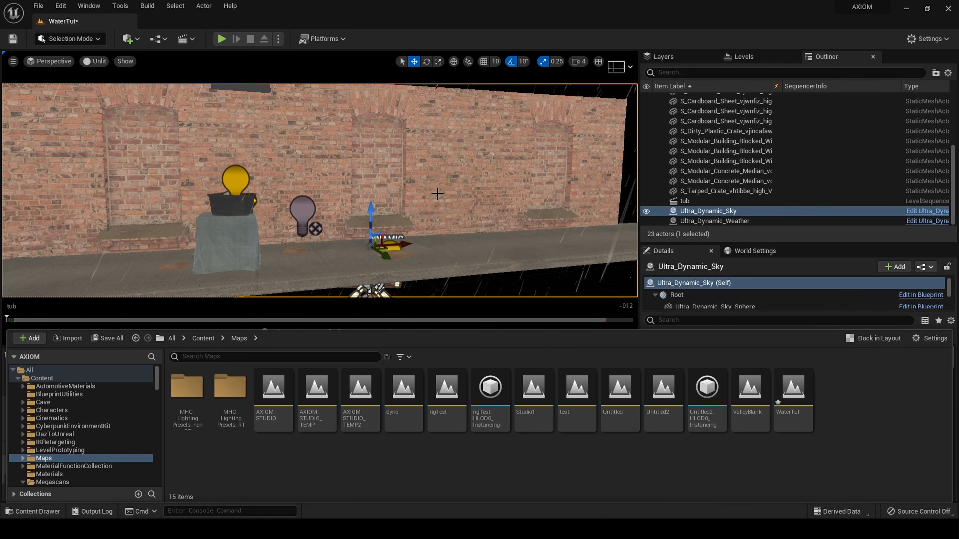
{"action": "key", "text": "BackSpace"}
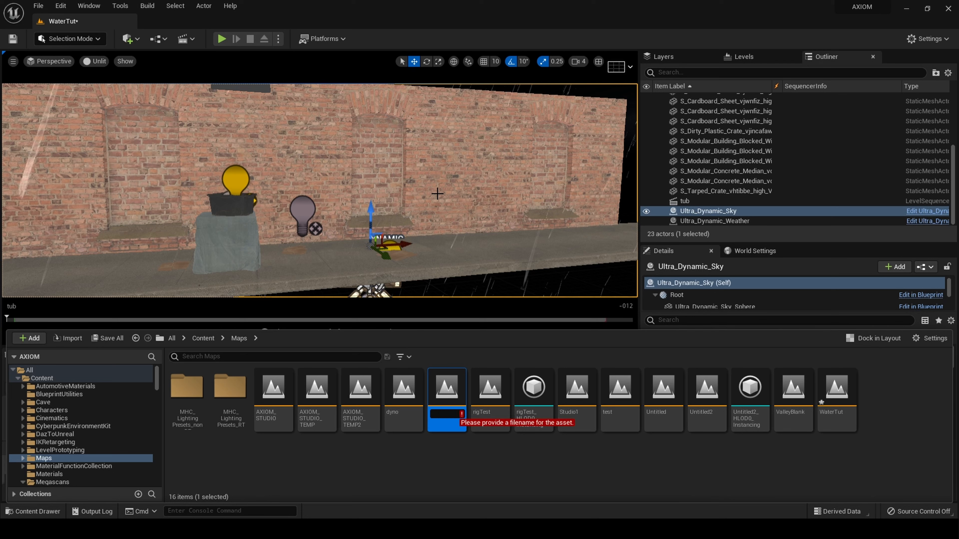
{"action": "type", "text": "Water"}
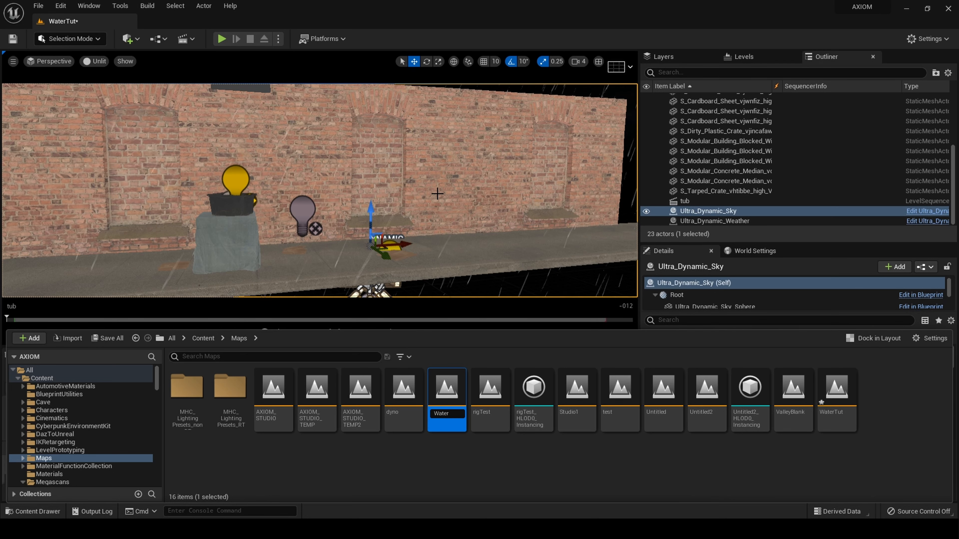
{"action": "type", "text": "Tut2"}
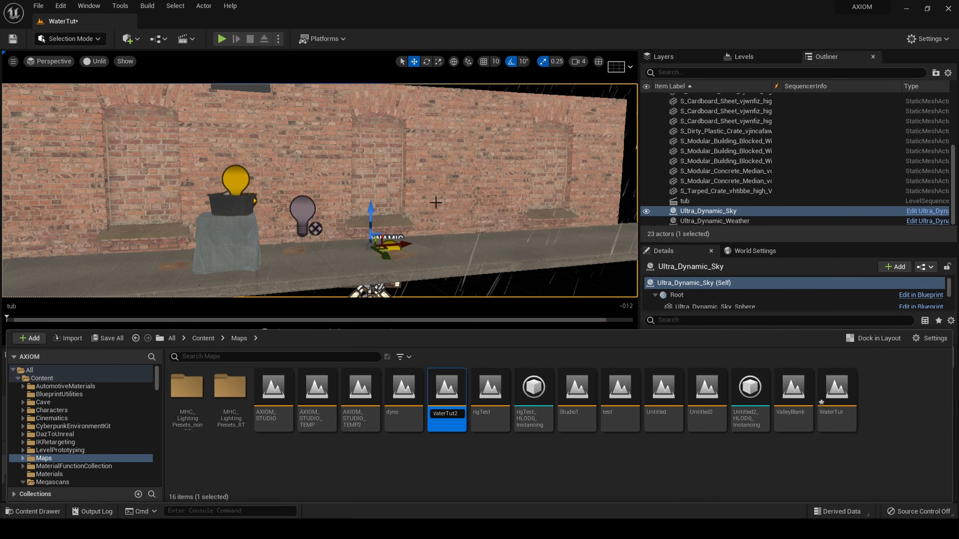
{"action": "key", "text": "Return"}
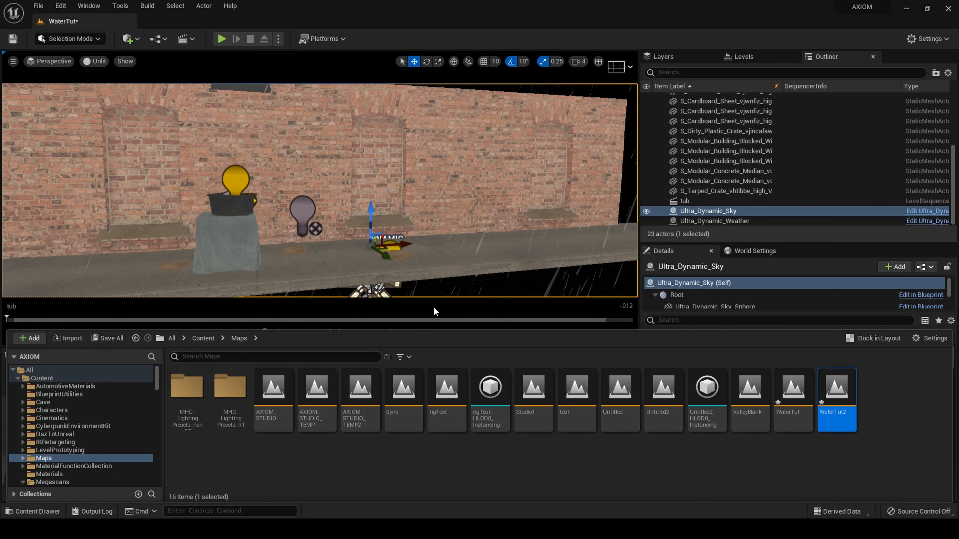
{"action": "double_click", "coordinate": [847, 396]}
{"action": "left_click", "coordinate": [490, 376]}
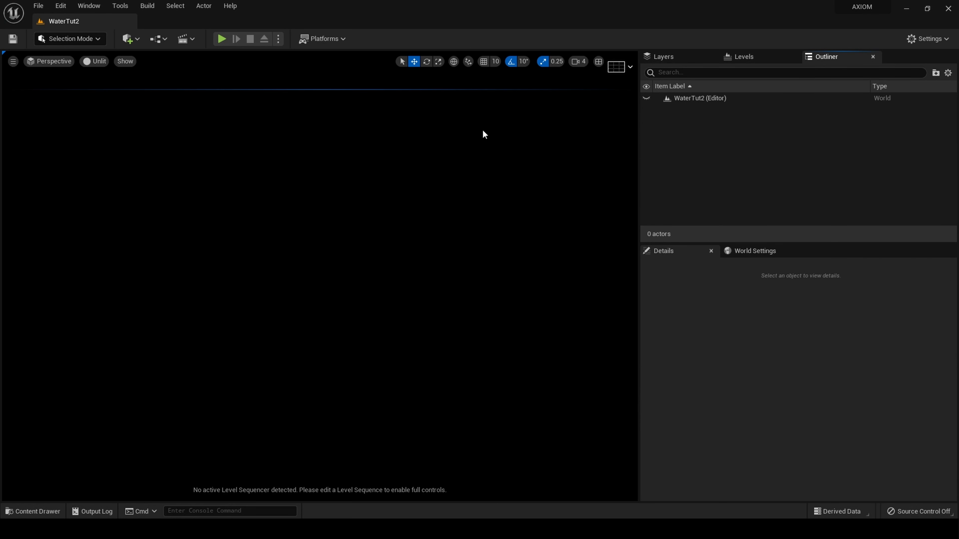
Place the Ultra_Dynamic_Sky blueprint from UltraDynamicSky/Blueprints into the level and reset its location to the world origin.
{"action": "left_click", "coordinate": [44, 513]}
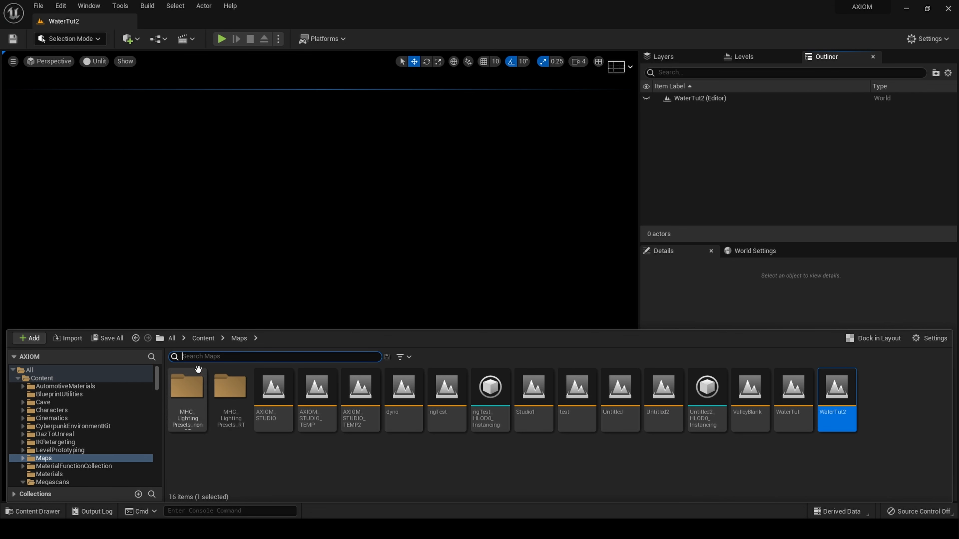
{"action": "left_click", "coordinate": [202, 342]}
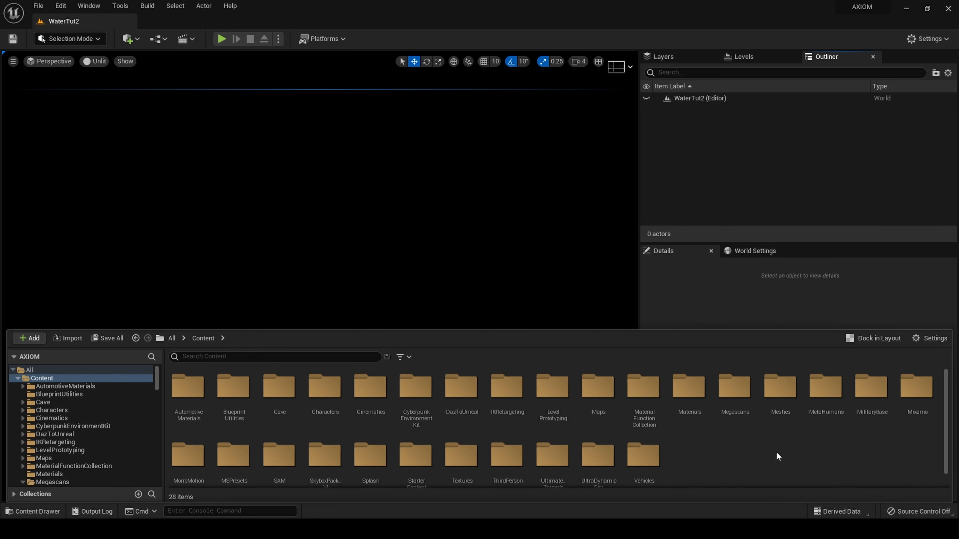
{"action": "scroll", "coordinate": [717, 449], "scroll_direction": "down", "scroll_amount": 1}
{"action": "left_click", "coordinate": [603, 443]}
{"action": "double_click", "coordinate": [602, 443]}
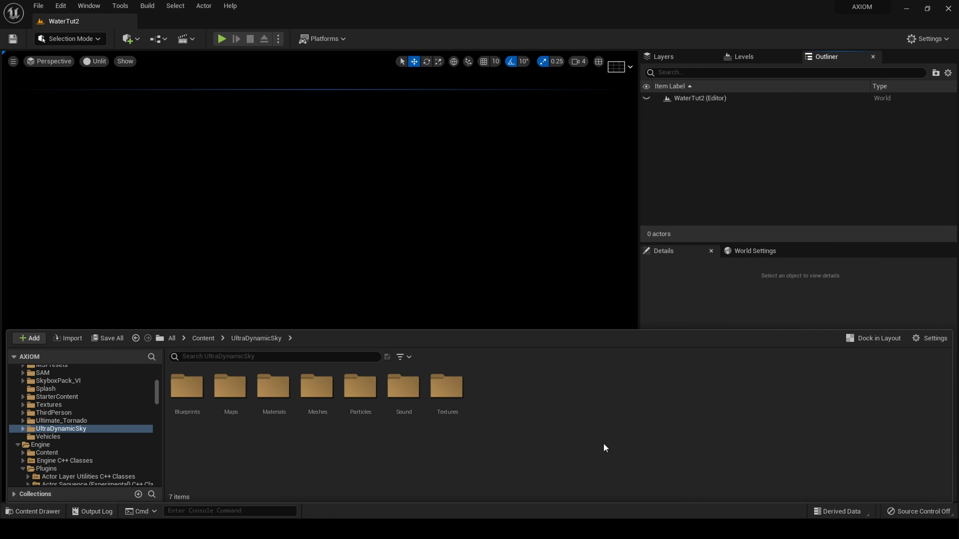
{"action": "double_click", "coordinate": [188, 387]}
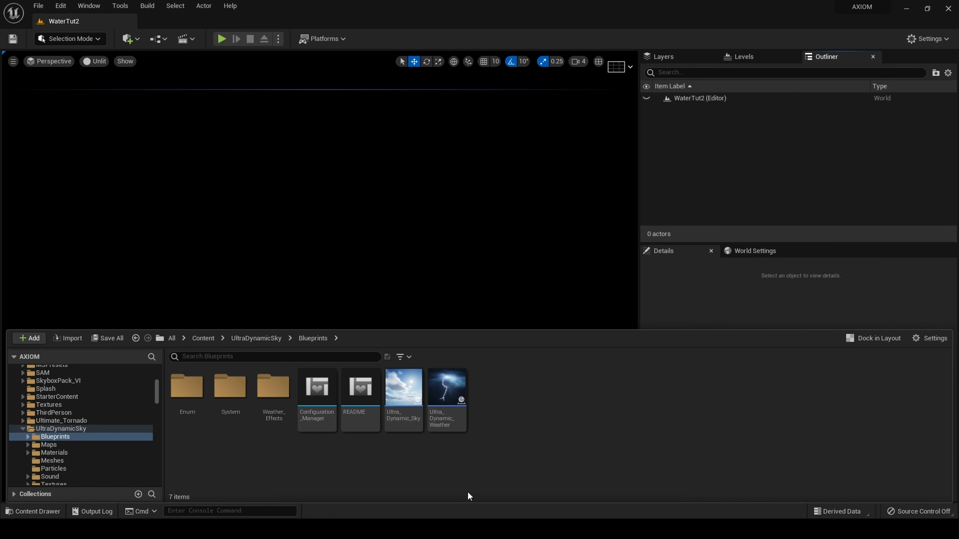
{"action": "left_click", "coordinate": [413, 406]}
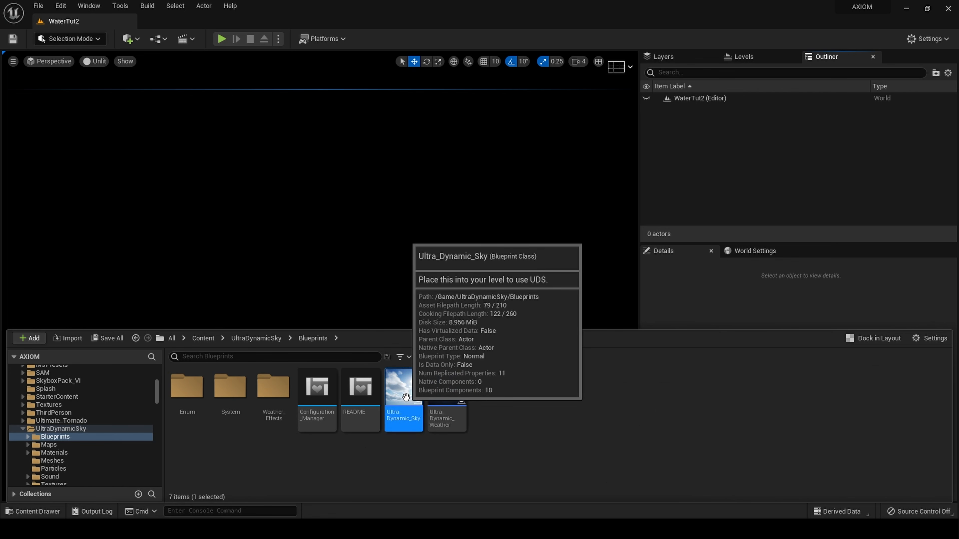
{"action": "left_click_drag", "start_coordinate": [413, 406], "coordinate": [313, 267]}
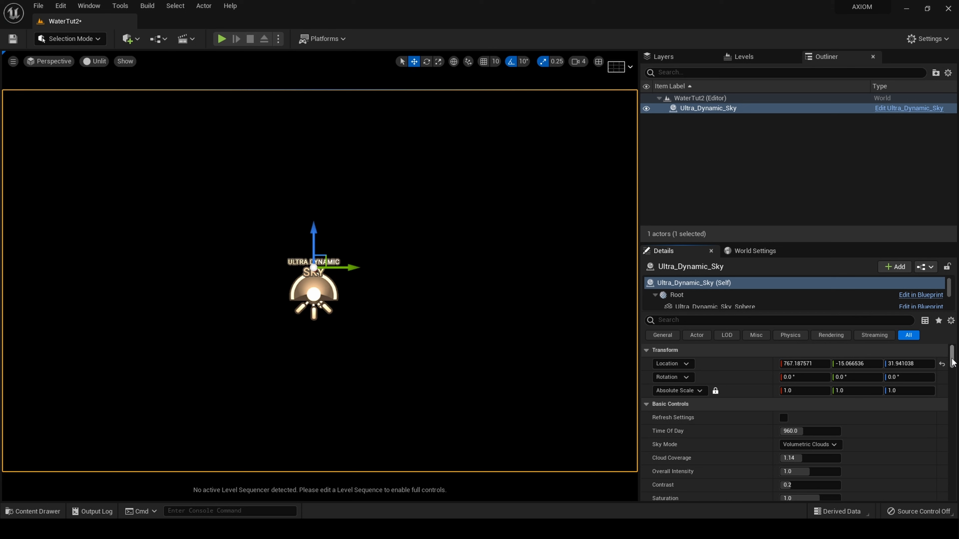
{"action": "left_click", "coordinate": [942, 364]}
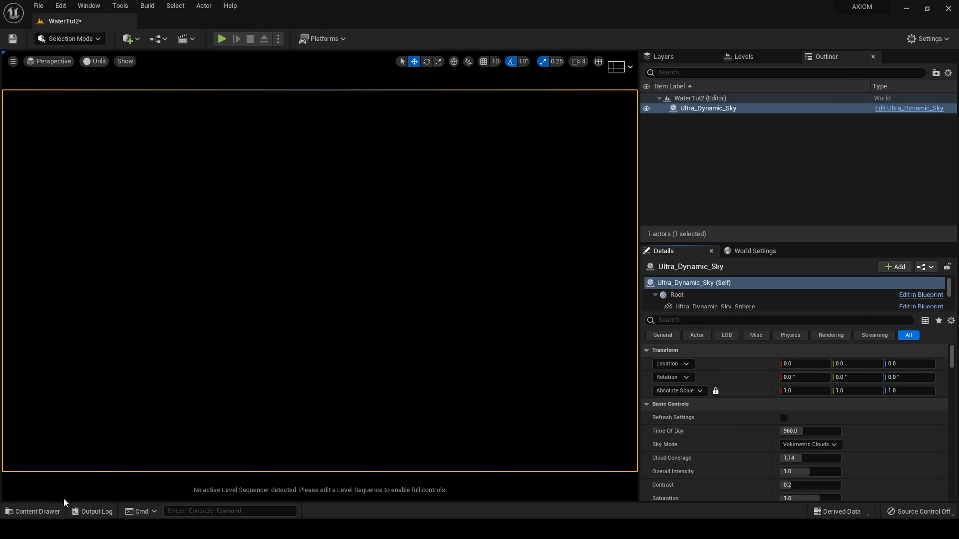
Add the Ultra_Dynamic_Weather blueprint to the level and reset its location to the world origin.
{"action": "left_click", "coordinate": [32, 511]}
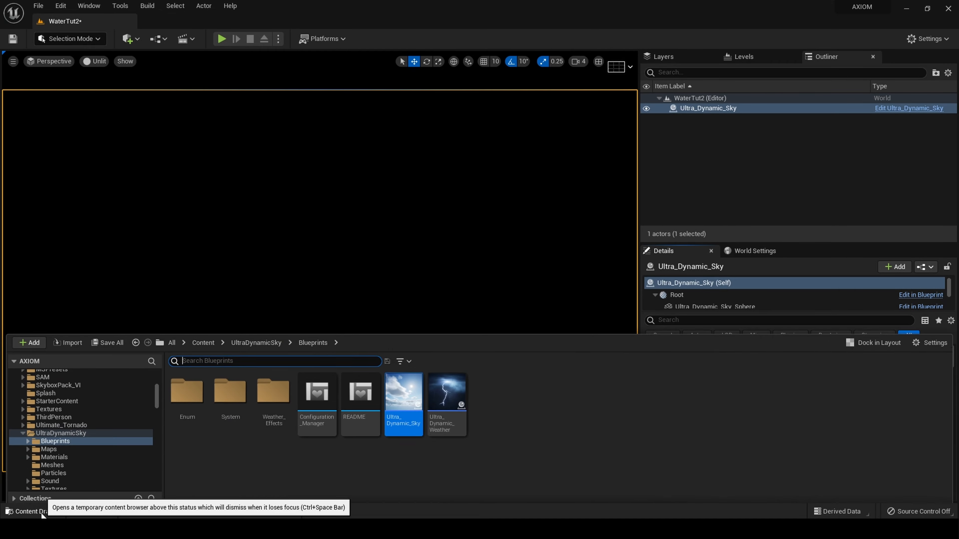
{"action": "left_click_drag", "start_coordinate": [446, 395], "coordinate": [452, 274]}
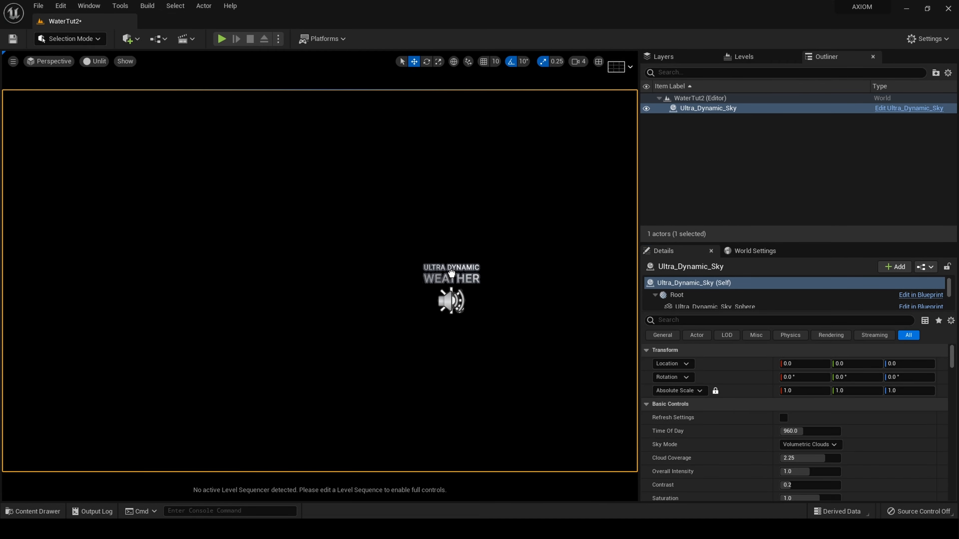
{"action": "left_click", "coordinate": [942, 365]}
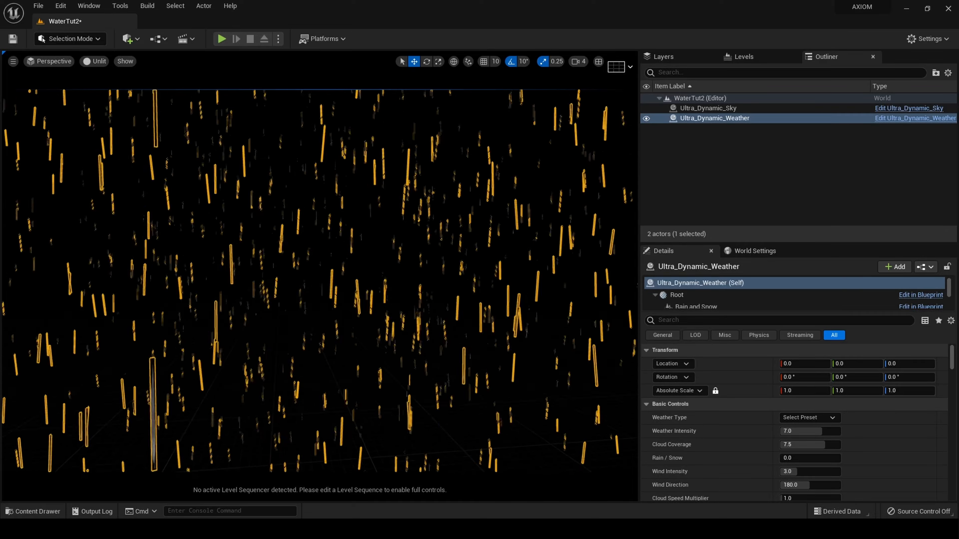
Apply the Clear Skies weather preset to the Ultra_Dynamic_Weather actor.
{"action": "left_click", "coordinate": [725, 109]}
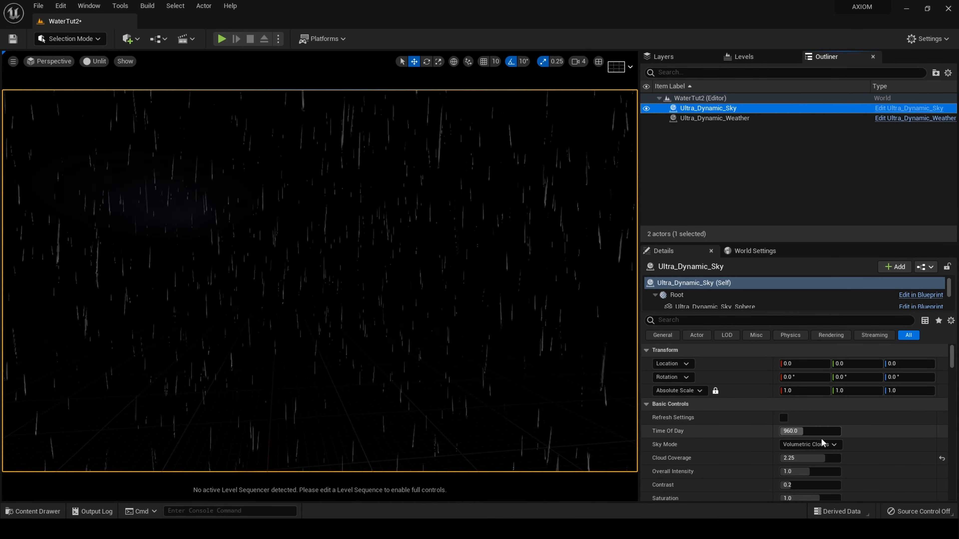
{"action": "left_click", "coordinate": [736, 118]}
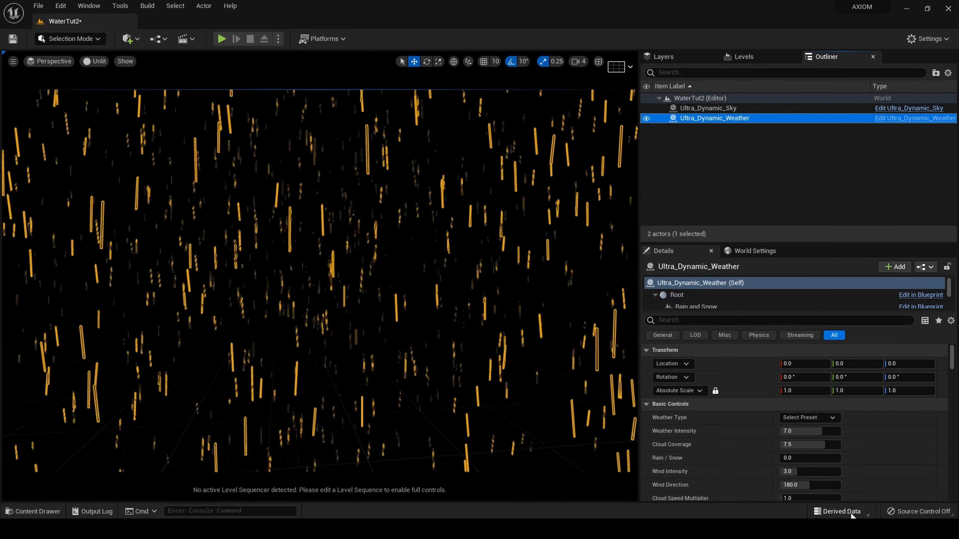
{"action": "left_click", "coordinate": [814, 418]}
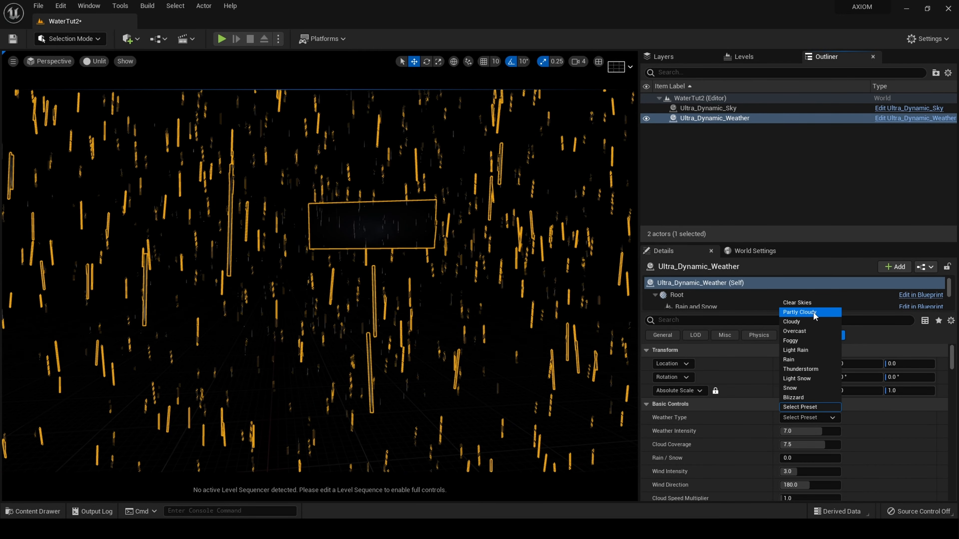
{"action": "left_click", "coordinate": [811, 303]}
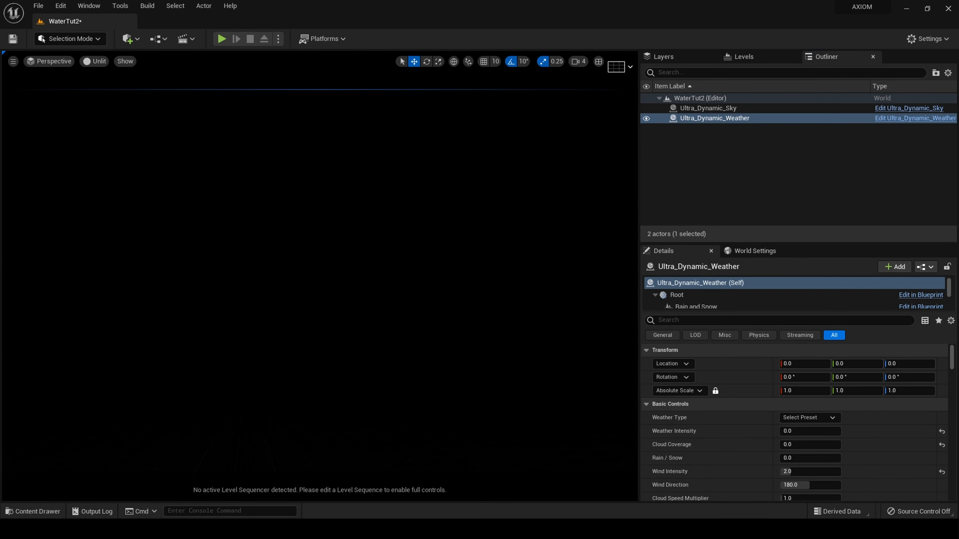
Select Ultra_Dynamic_Sky, switch the viewport to Lit mode and look around the sky and horizon.
{"action": "left_click", "coordinate": [691, 109]}
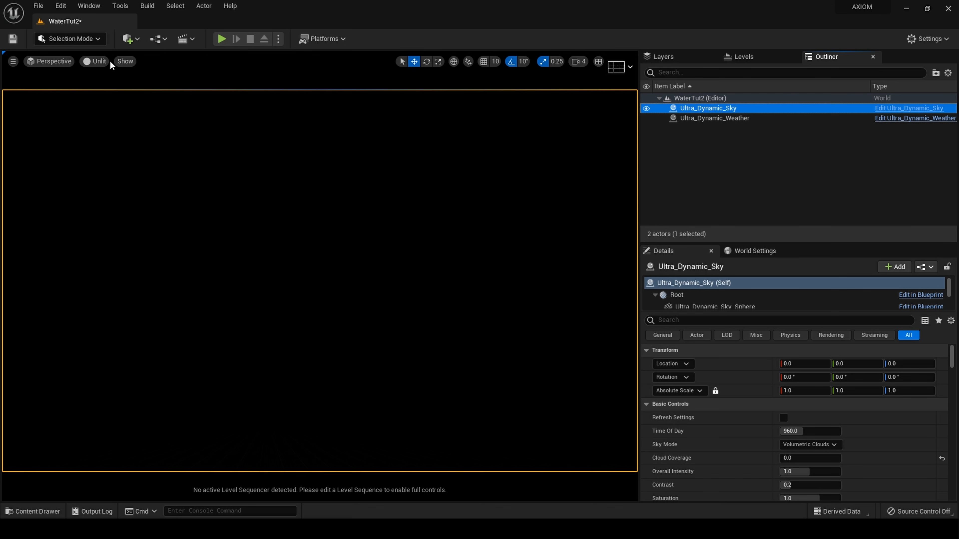
{"action": "left_click", "coordinate": [100, 61]}
{"action": "left_click", "coordinate": [107, 93]}
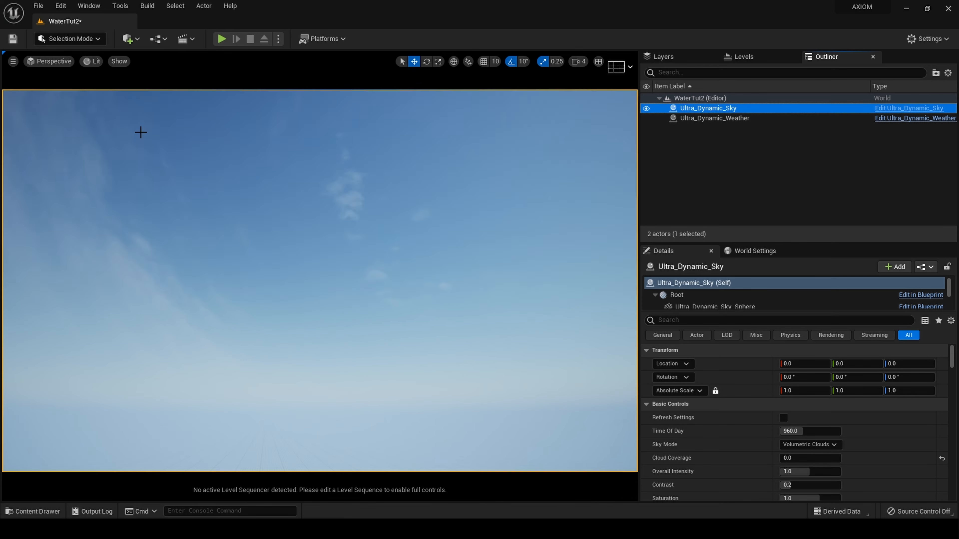
{"action": "mouse_move", "coordinate": [451, 302]}
{"action": "right_mouse_down"}
{"action": "mouse_move", "coordinate": [446, 346]}
{"action": "mouse_move", "coordinate": [453, 303]}
{"action": "right_mouse_up"}
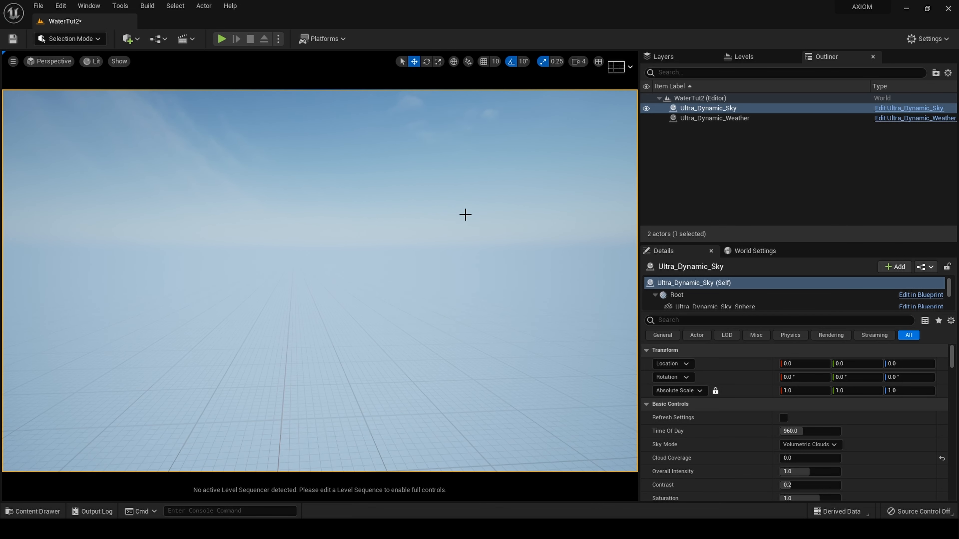
{"action": "mouse_move", "coordinate": [464, 215]}
{"action": "right_mouse_down"}
{"action": "mouse_move", "coordinate": [460, 152]}
{"action": "mouse_move", "coordinate": [474, 213]}
{"action": "right_mouse_up"}
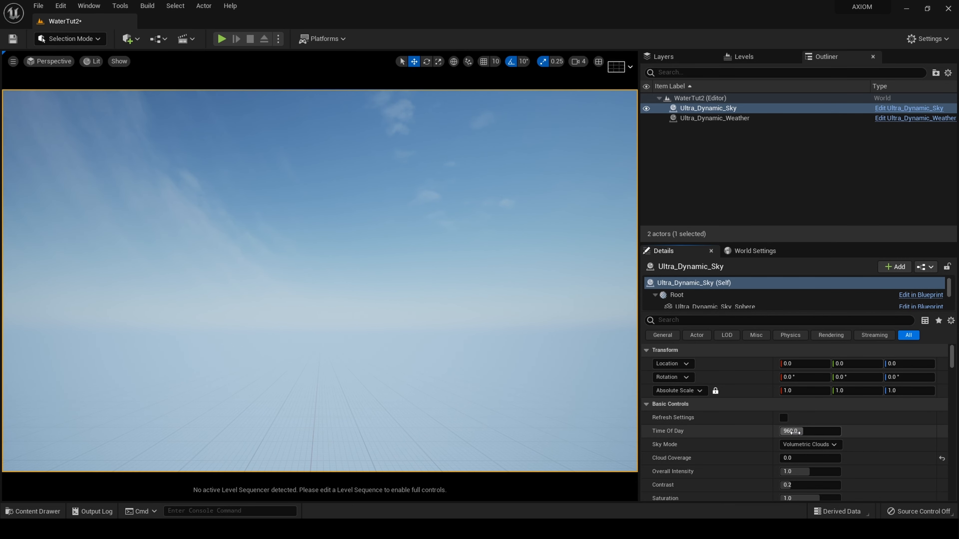
Try a Time Of Day of about 1881.6 on Ultra_Dynamic_Sky, view the night sky, and reset the value to its default.
{"action": "left_click_drag", "start_coordinate": [792, 432], "coordinate": [837, 431]}
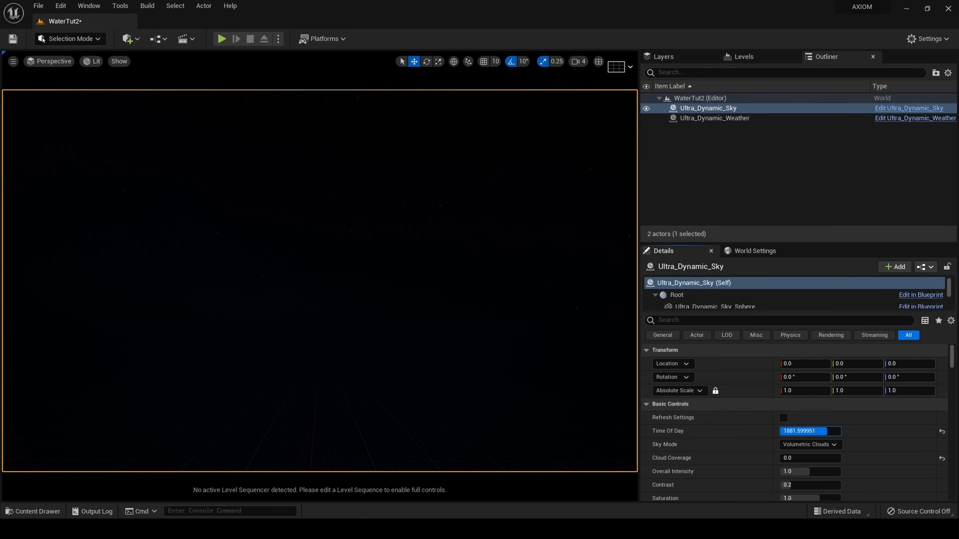
{"action": "right_click_drag", "start_coordinate": [465, 309], "coordinate": [566, 325]}
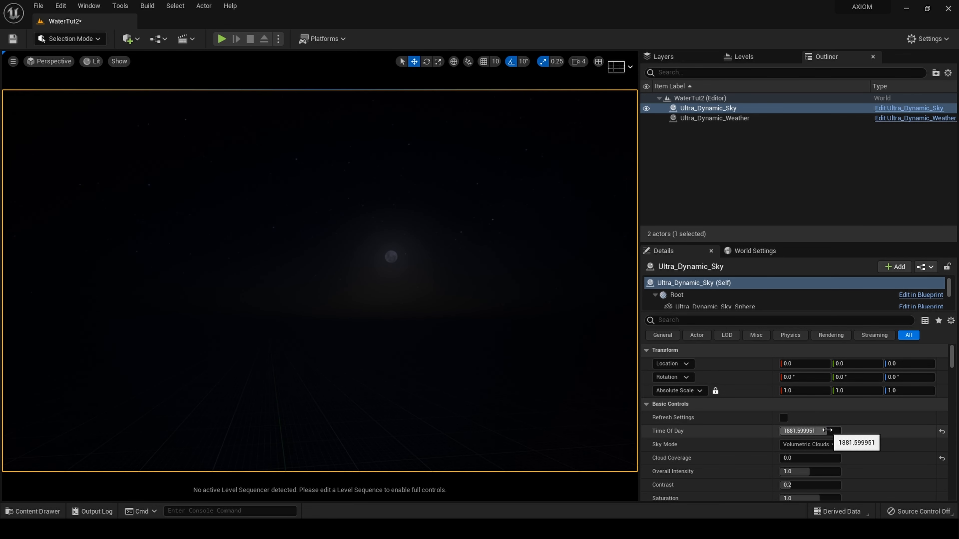
{"action": "left_click", "coordinate": [942, 432]}
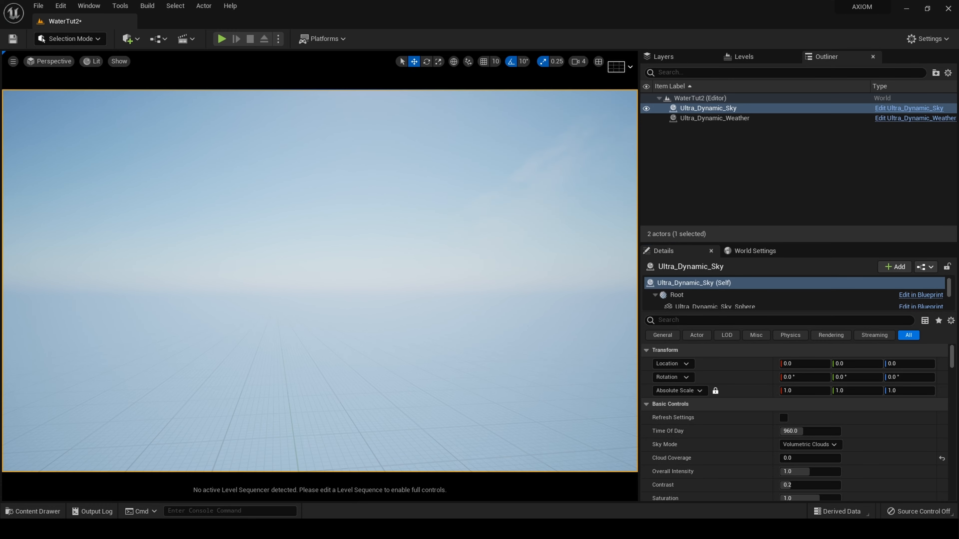
{"action": "right_click_drag", "start_coordinate": [491, 303], "coordinate": [483, 312]}
Apply the Partly Cloudy weather preset to the Ultra_Dynamic_Weather actor.
{"action": "left_click", "coordinate": [741, 119]}
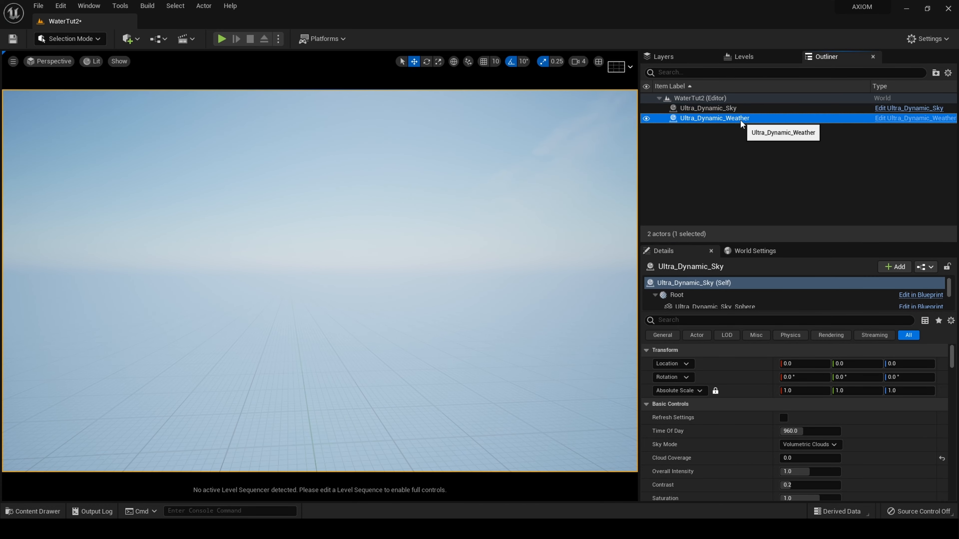
{"action": "left_click", "coordinate": [825, 418]}
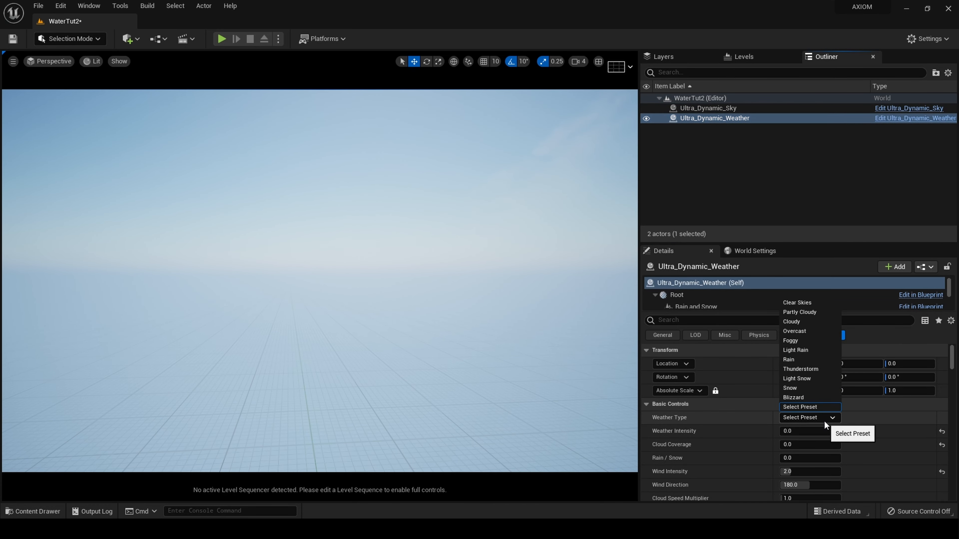
{"action": "left_click", "coordinate": [819, 312]}
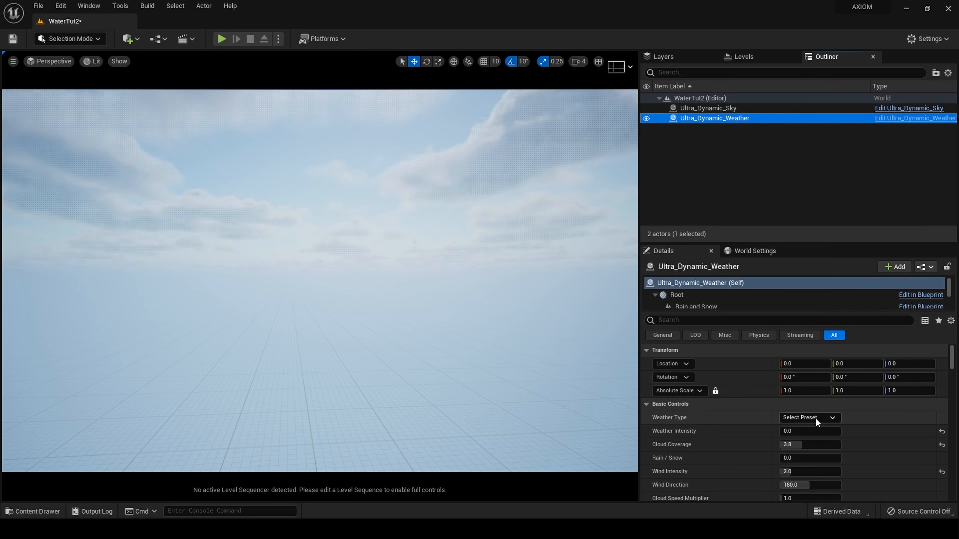
Try the Cloudy, Overcast and Foggy weather presets one after another on the Ultra_Dynamic_Weather actor.
{"action": "left_click", "coordinate": [815, 419]}
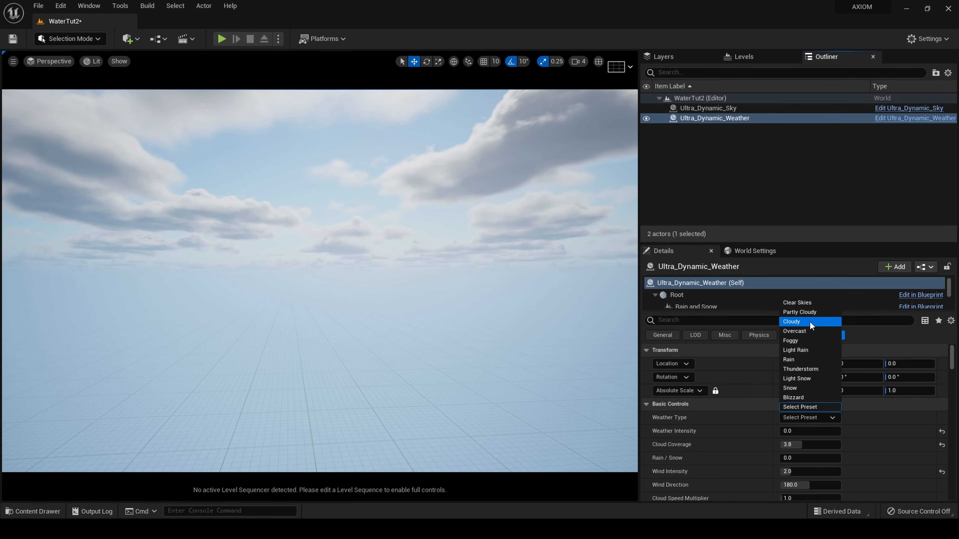
{"action": "left_click", "coordinate": [809, 321]}
{"action": "left_click", "coordinate": [815, 418]}
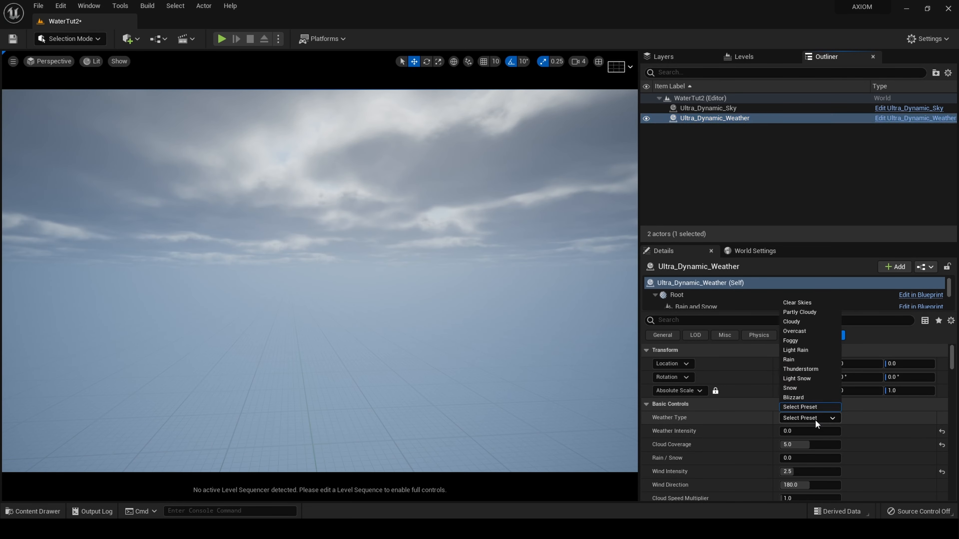
{"action": "left_click", "coordinate": [820, 332]}
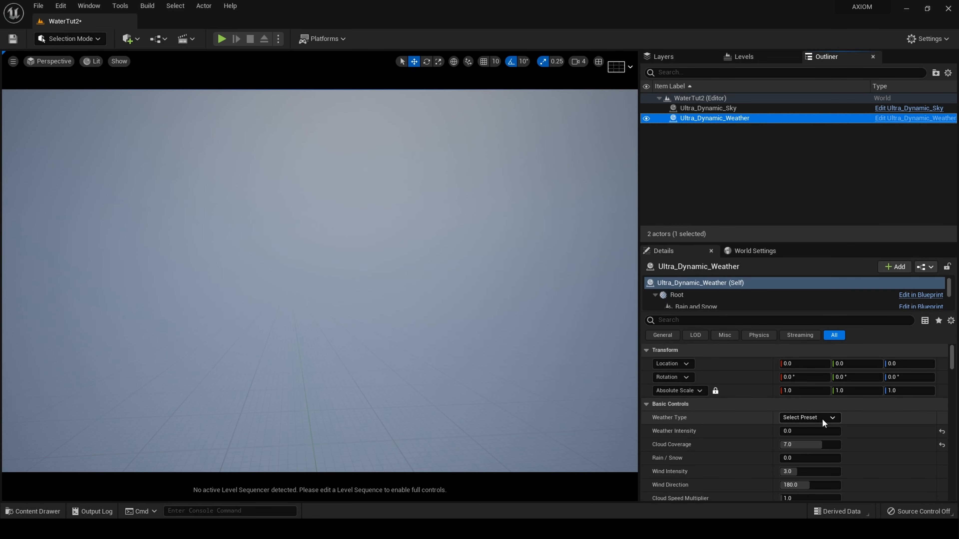
{"action": "left_click", "coordinate": [822, 418]}
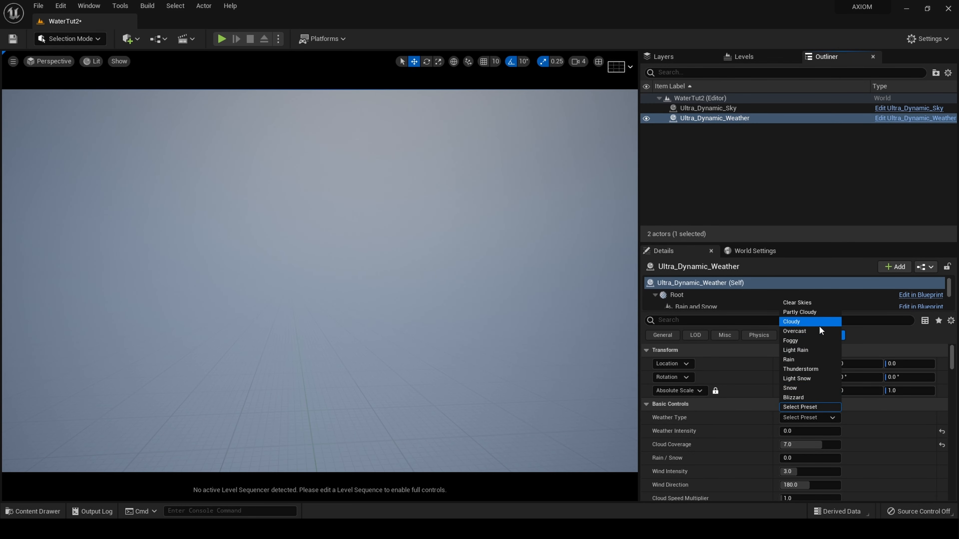
{"action": "left_click", "coordinate": [818, 341]}
Try the Light Rain, Rain and Thunderstorm presets in turn on the Ultra_Dynamic_Weather actor.
{"action": "left_click", "coordinate": [821, 418]}
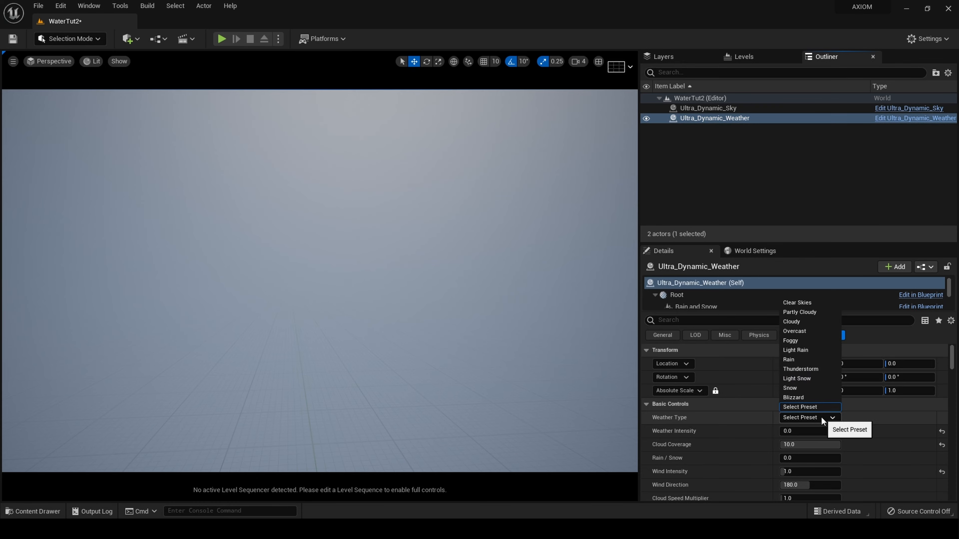
{"action": "left_click", "coordinate": [809, 353]}
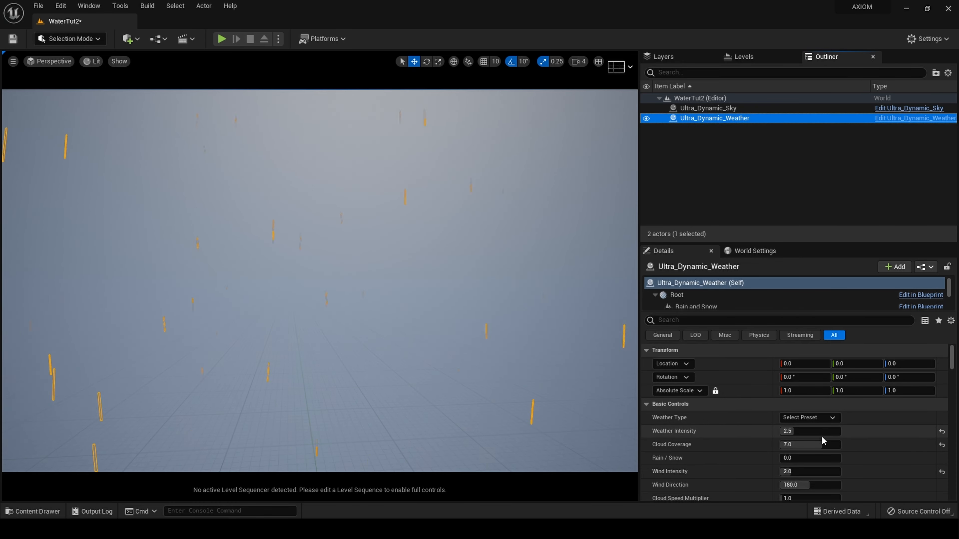
{"action": "left_click", "coordinate": [823, 417]}
{"action": "left_click", "coordinate": [807, 360]}
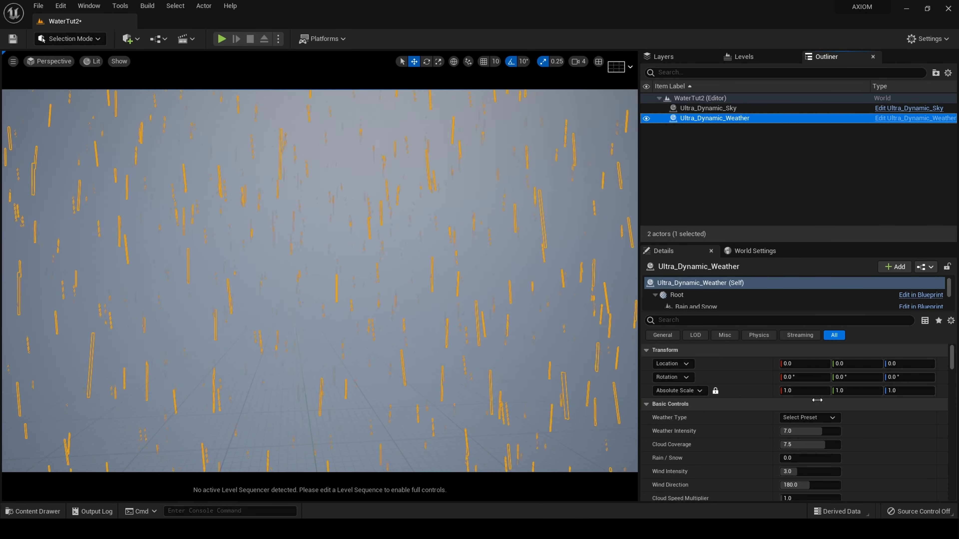
{"action": "left_click", "coordinate": [818, 417]}
{"action": "left_click", "coordinate": [803, 369]}
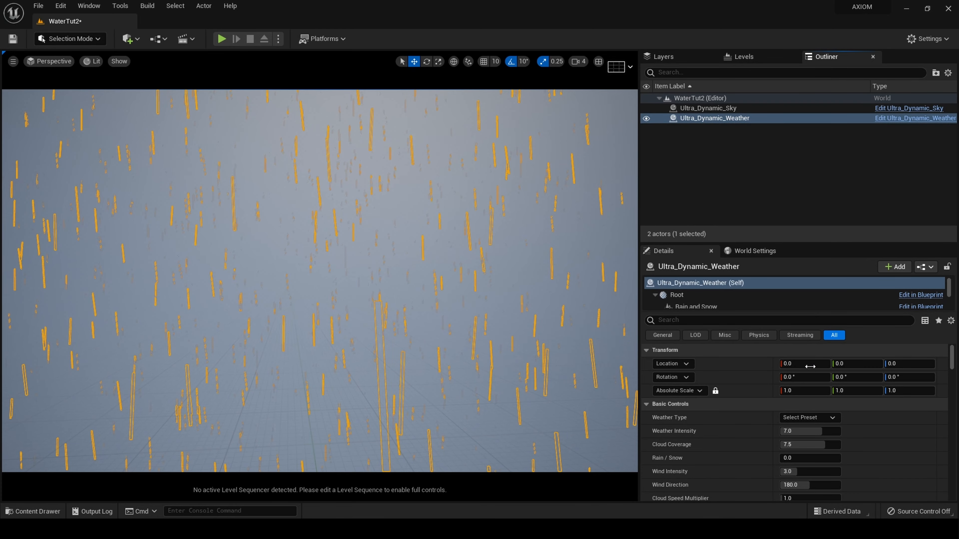
Try the Light Snow, Snow and Blizzard presets in turn on the Ultra_Dynamic_Weather actor.
{"action": "left_click", "coordinate": [818, 417]}
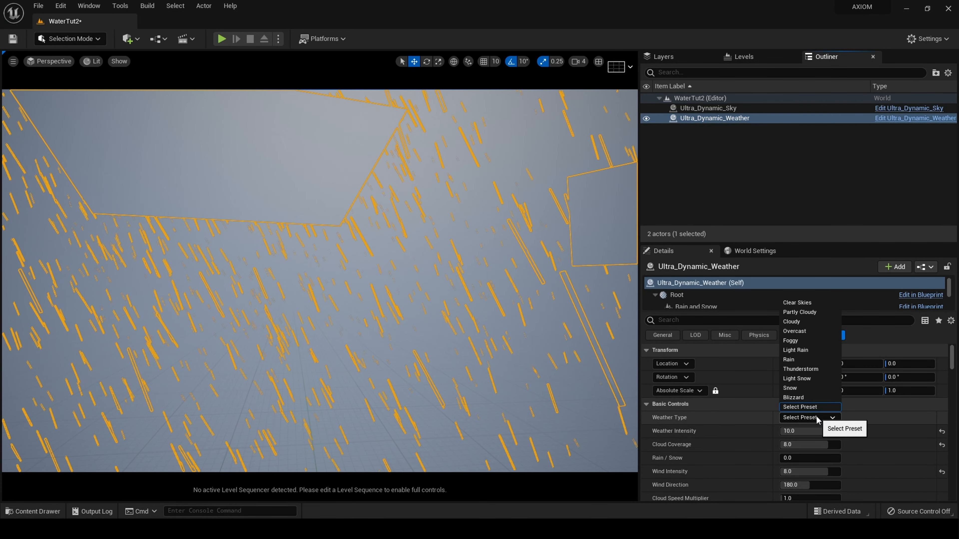
{"action": "left_click", "coordinate": [816, 378]}
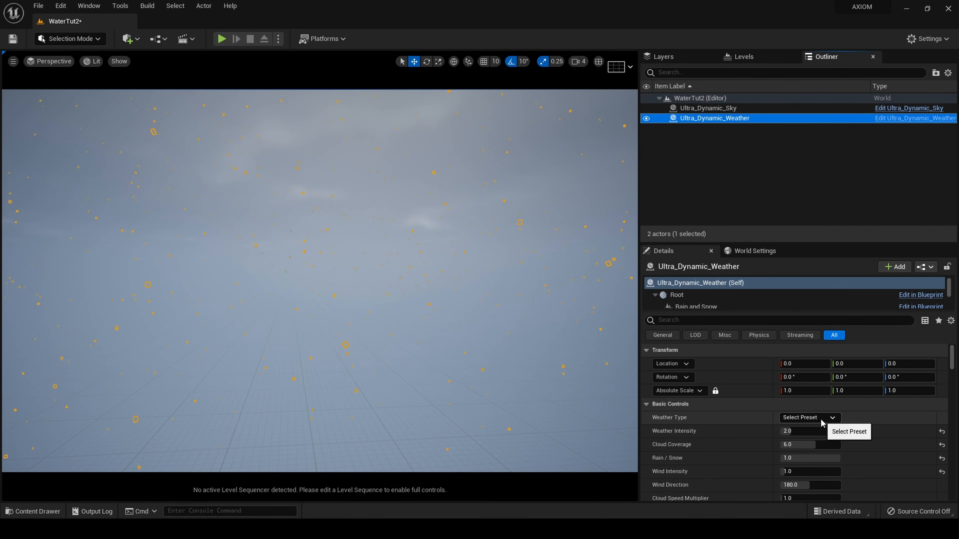
{"action": "left_click", "coordinate": [821, 419]}
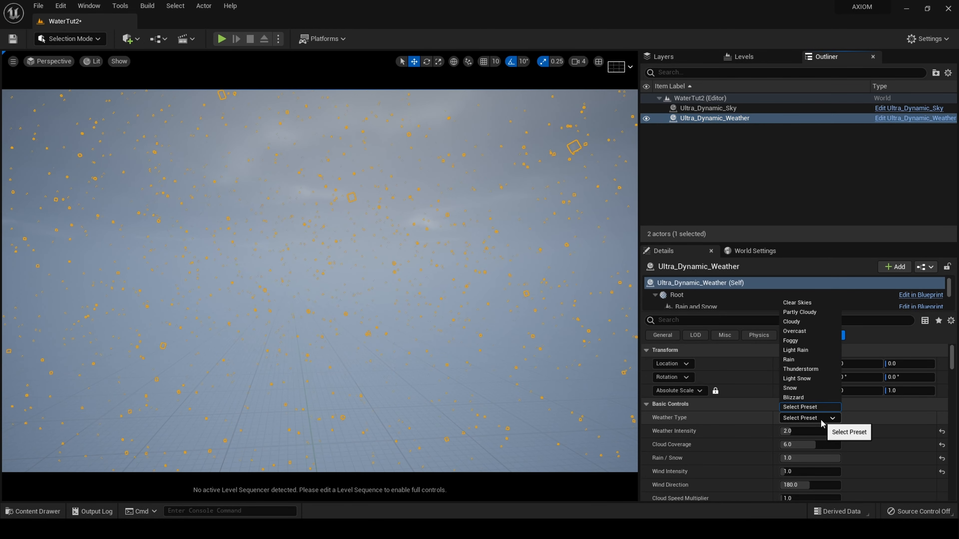
{"action": "left_click", "coordinate": [804, 388]}
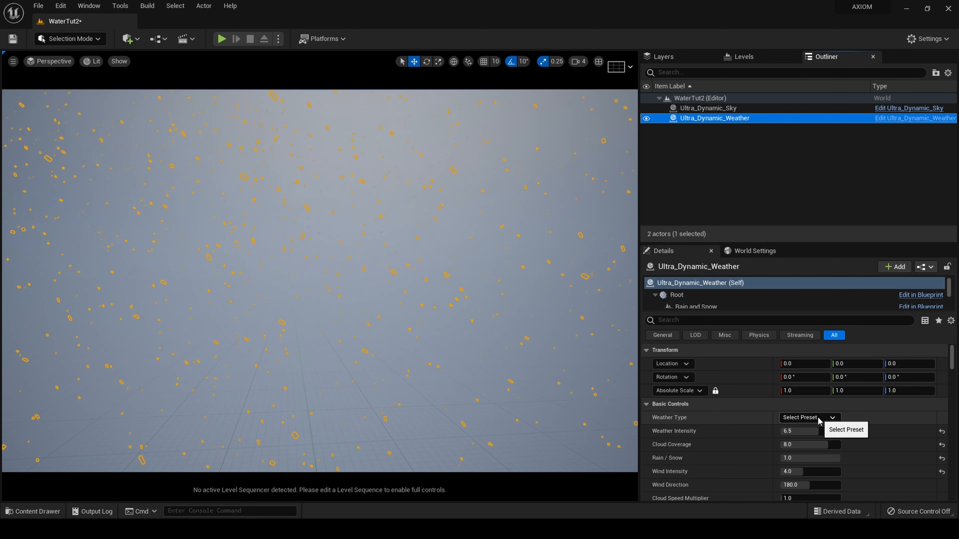
{"action": "left_click", "coordinate": [818, 418]}
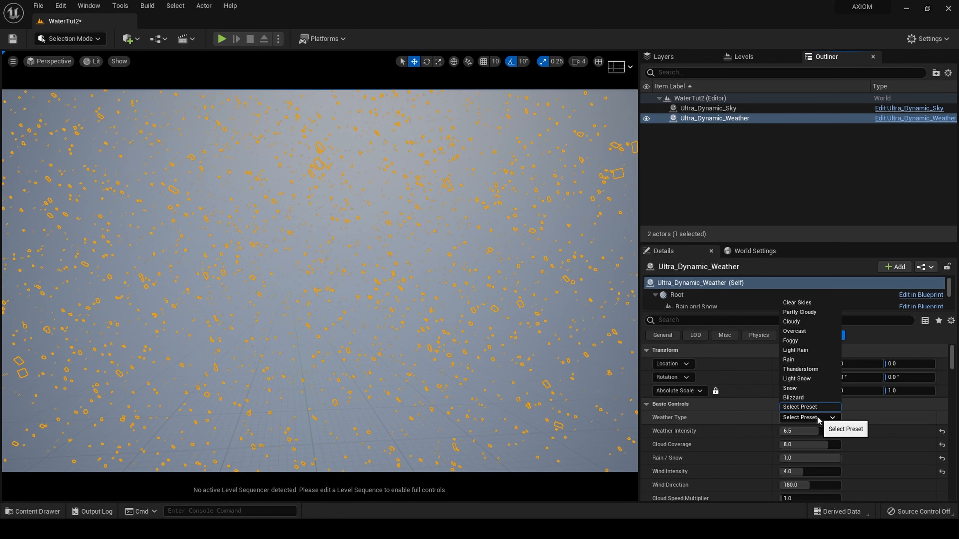
{"action": "left_click", "coordinate": [811, 397]}
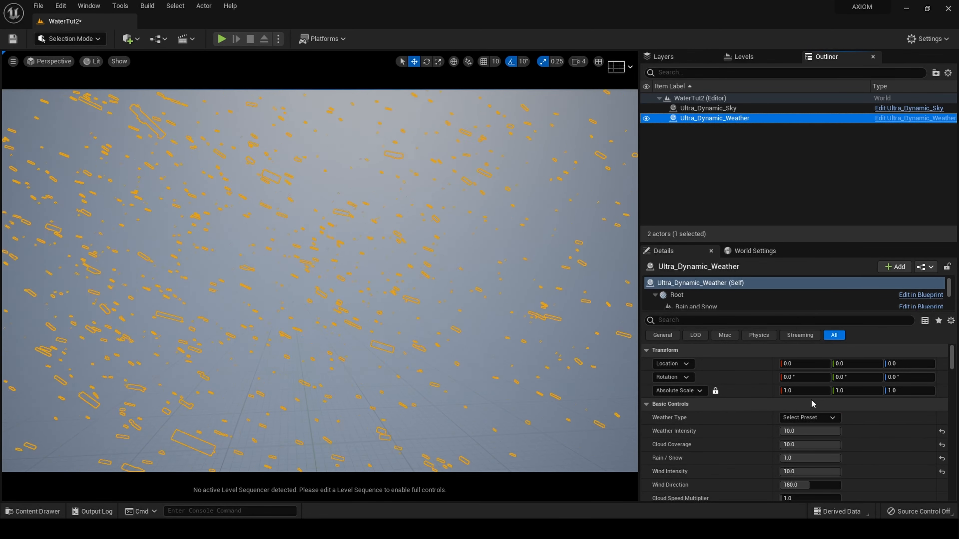
Set the Ultra_Dynamic_Weather actor back to the Clear Skies preset and close the preset choices.
{"action": "left_click", "coordinate": [819, 417]}
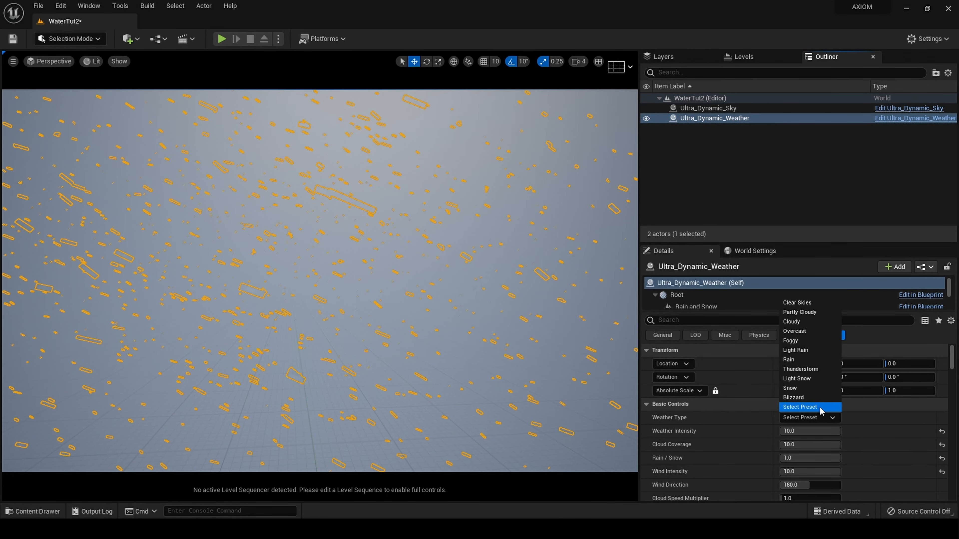
{"action": "left_click", "coordinate": [800, 304]}
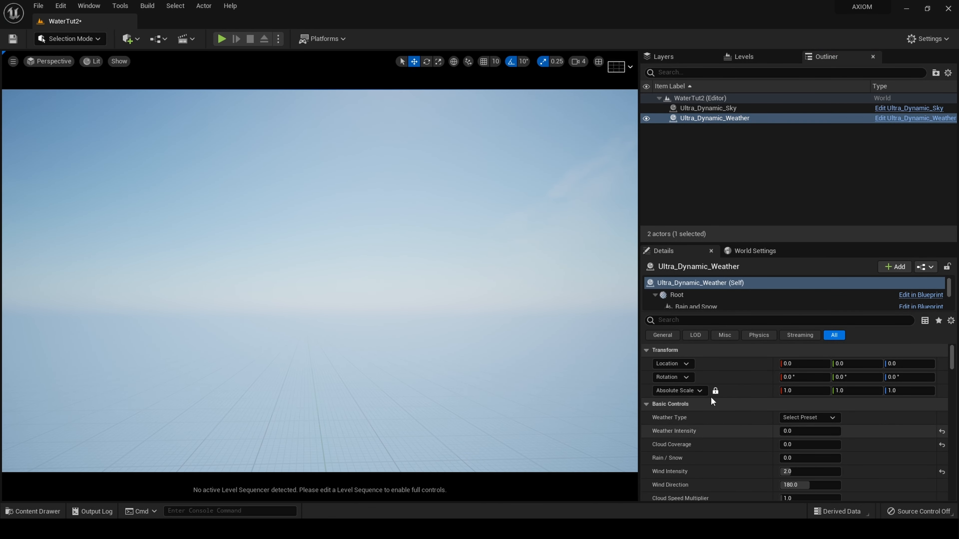
{"action": "left_click", "coordinate": [809, 419]}
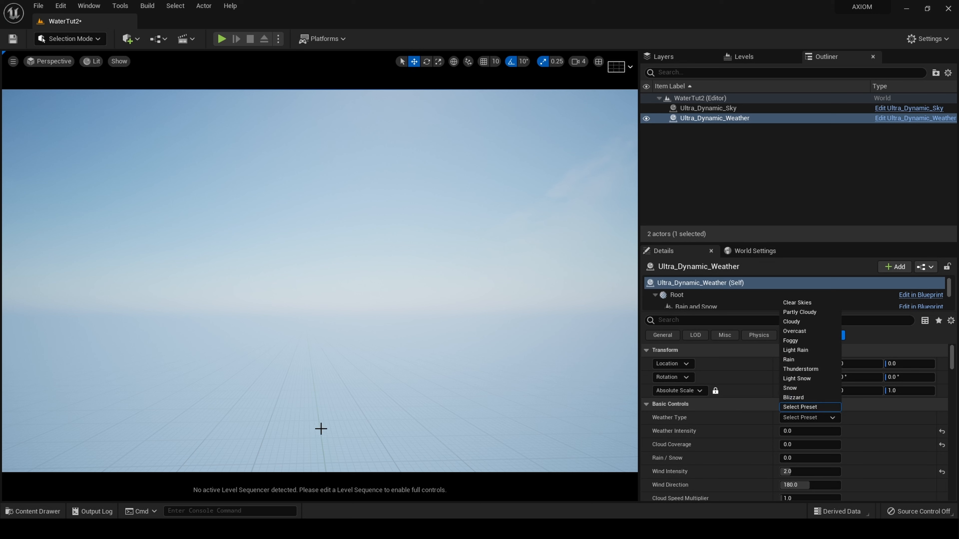
{"action": "left_click", "coordinate": [340, 411]}
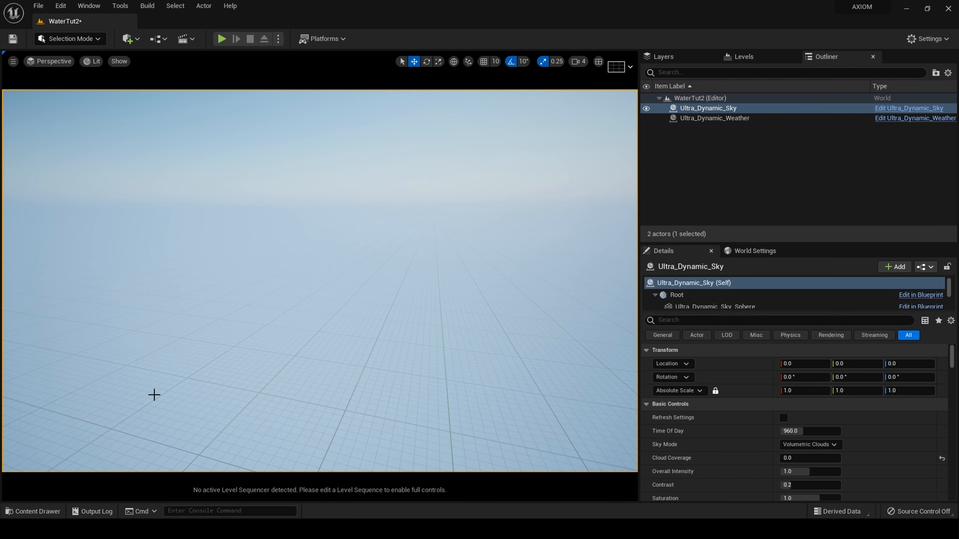
Show the project's root Content folder, and open Quixel Bridge at the locally downloaded Megascans assets.
{"action": "left_click", "coordinate": [59, 510]}
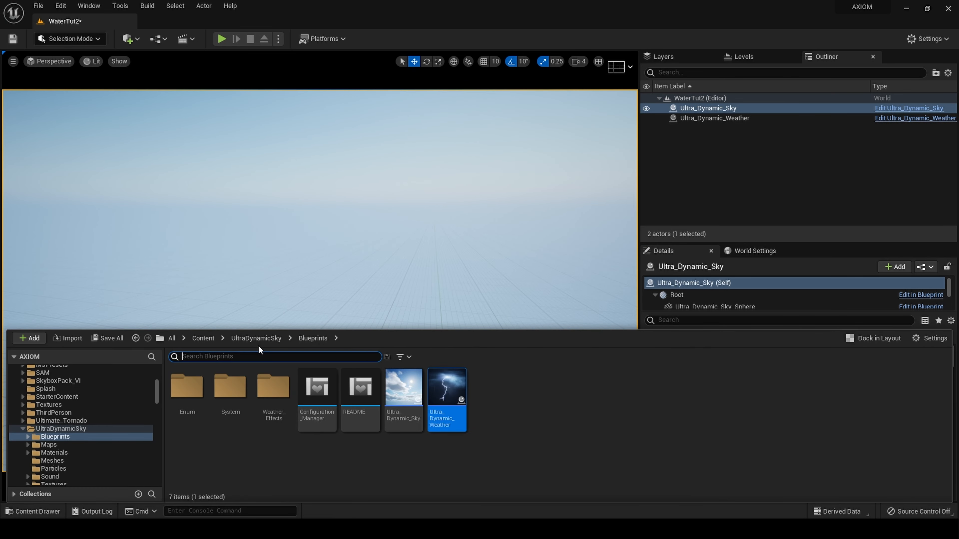
{"action": "left_click", "coordinate": [196, 339]}
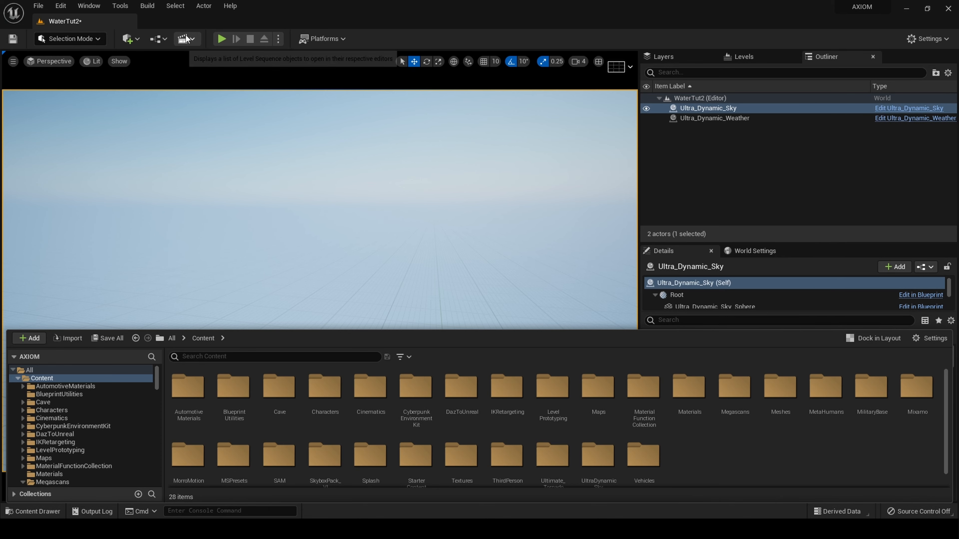
{"action": "left_click", "coordinate": [163, 39]}
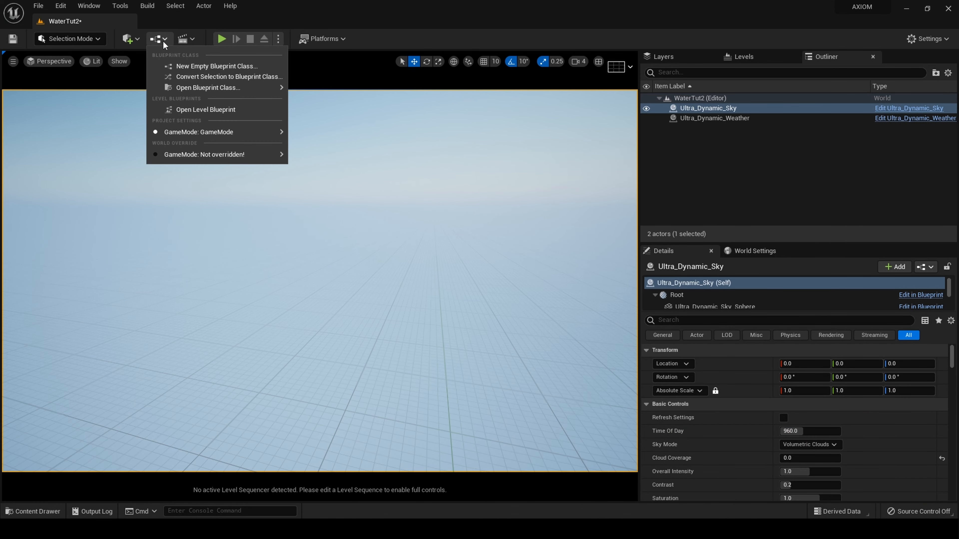
{"action": "left_click", "coordinate": [190, 40]}
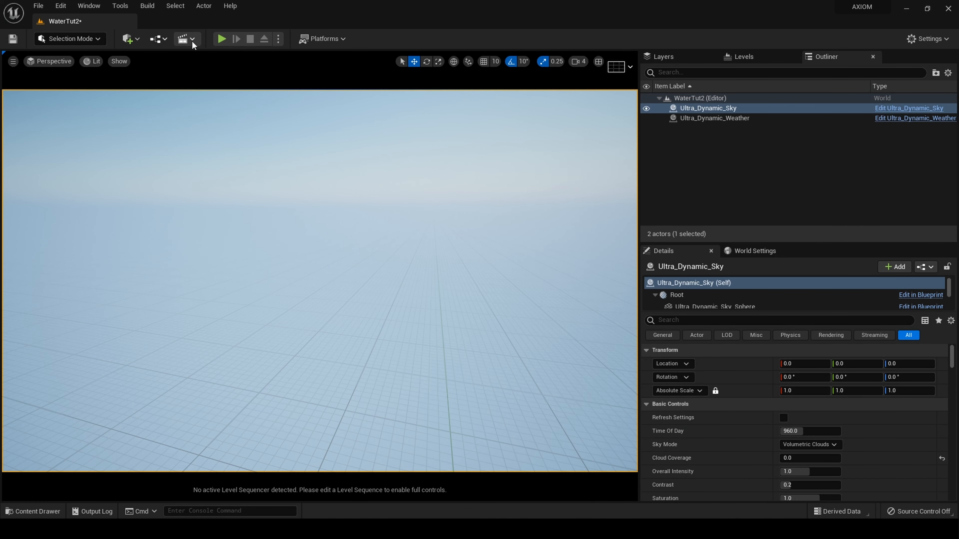
{"action": "left_click", "coordinate": [137, 39]}
{"action": "left_click", "coordinate": [152, 79]}
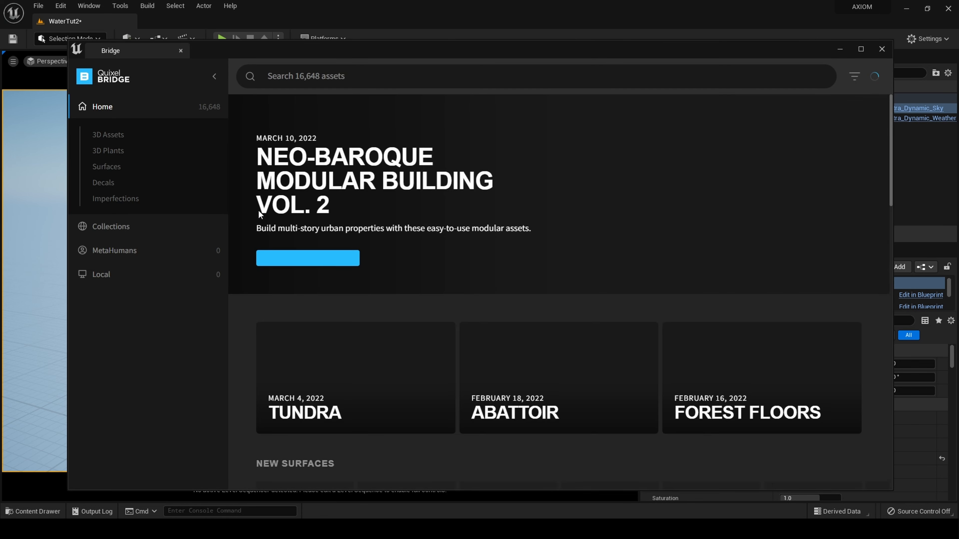
{"action": "left_click", "coordinate": [120, 281]}
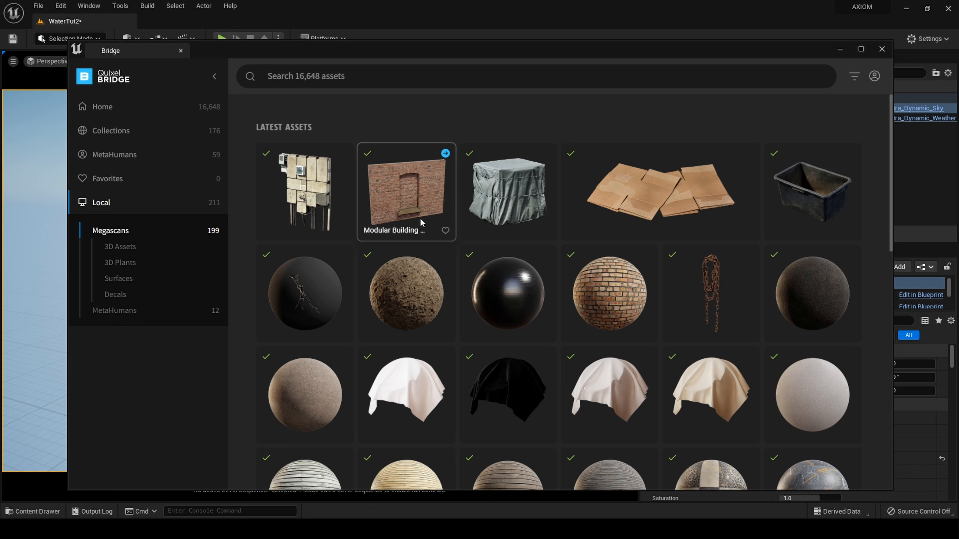
View the Modular Building Blocked Window, Tarped Crate, Cardboard Sheet and Dirty Plastic Crate assets in Bridge and close it.
{"action": "left_click", "coordinate": [408, 221]}
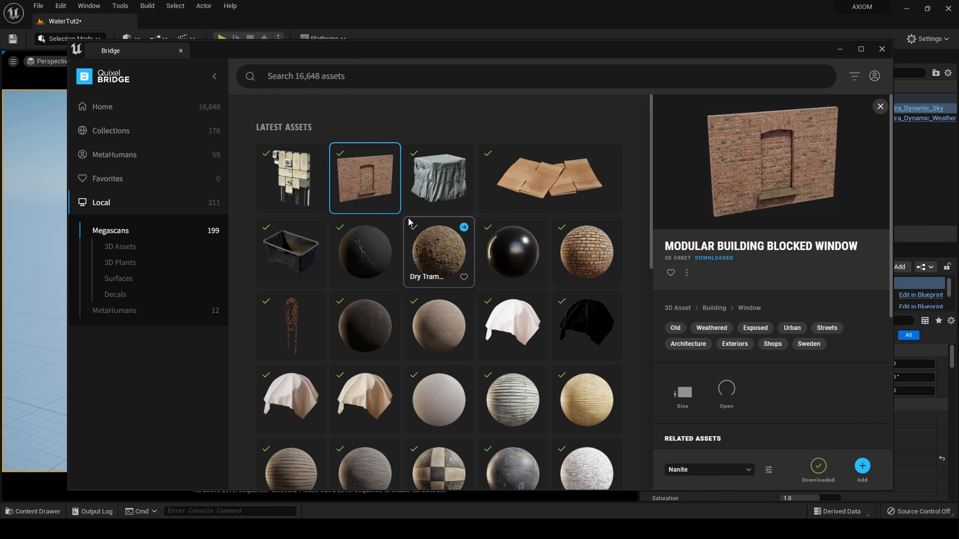
{"action": "left_click", "coordinate": [433, 194]}
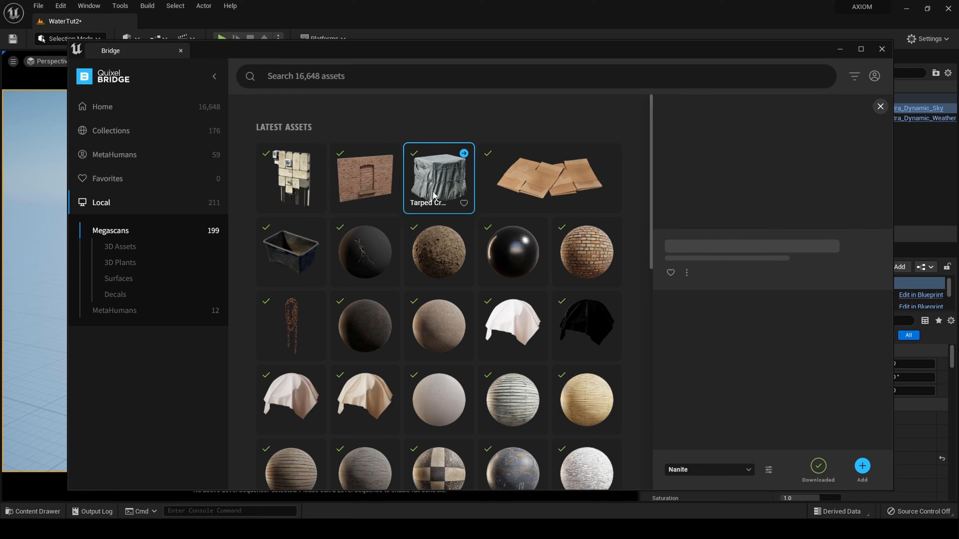
{"action": "left_click", "coordinate": [500, 199]}
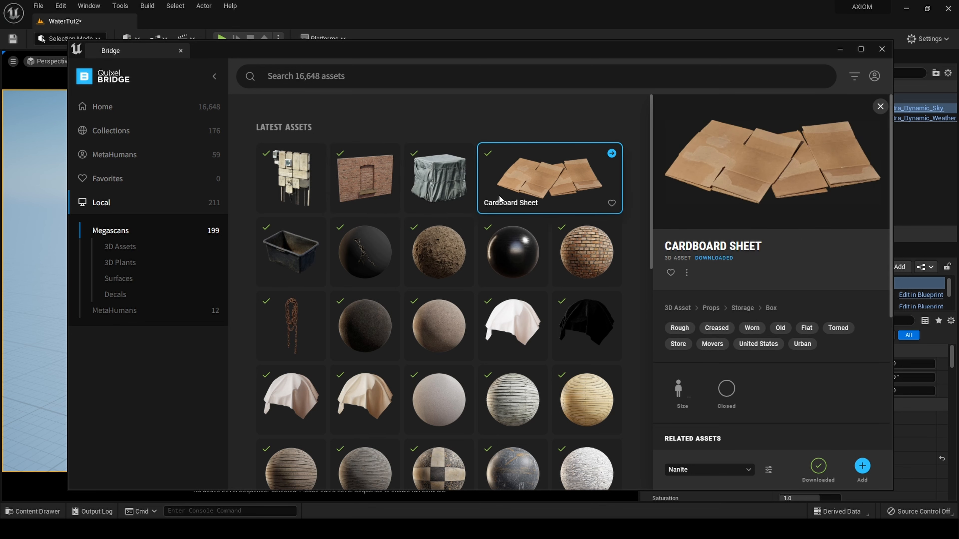
{"action": "left_click", "coordinate": [311, 266]}
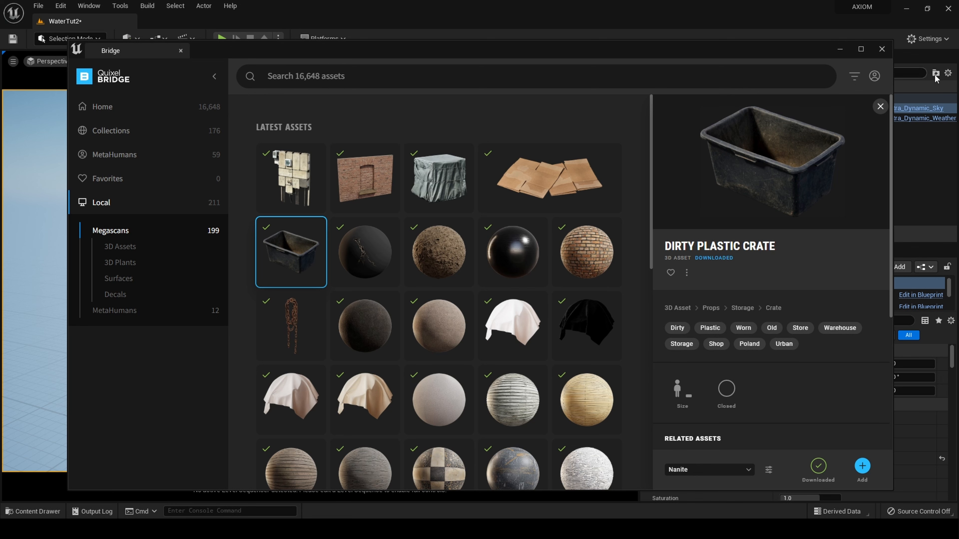
{"action": "left_click", "coordinate": [882, 49]}
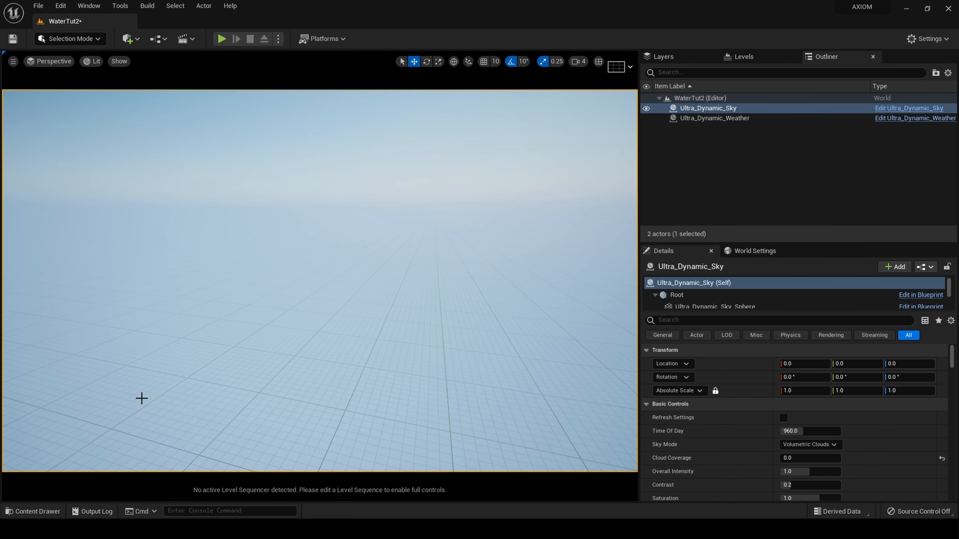
Open the Modular_Building_Blocked_Window folder in the project's Megascans 3D_Assets content.
{"action": "left_click", "coordinate": [53, 508]}
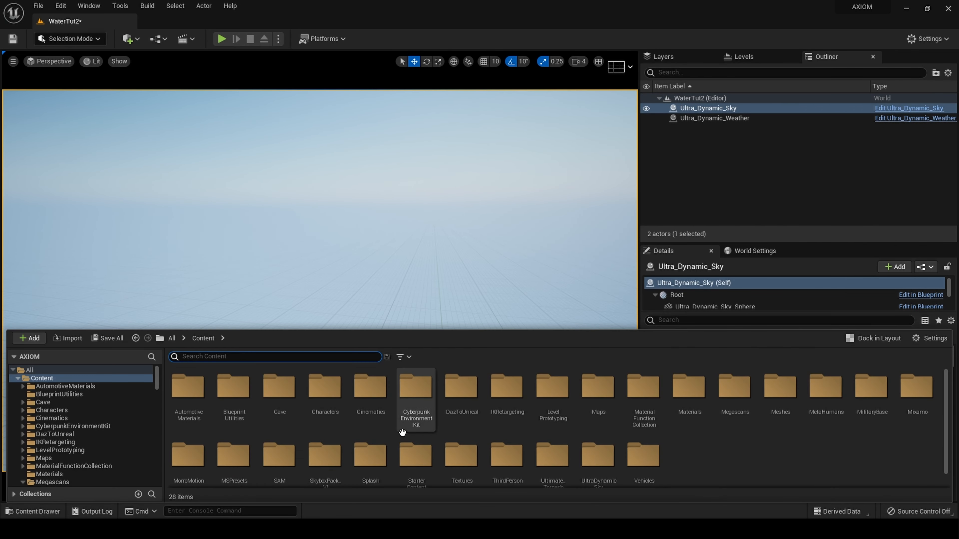
{"action": "double_click", "coordinate": [734, 408]}
{"action": "double_click", "coordinate": [187, 386]}
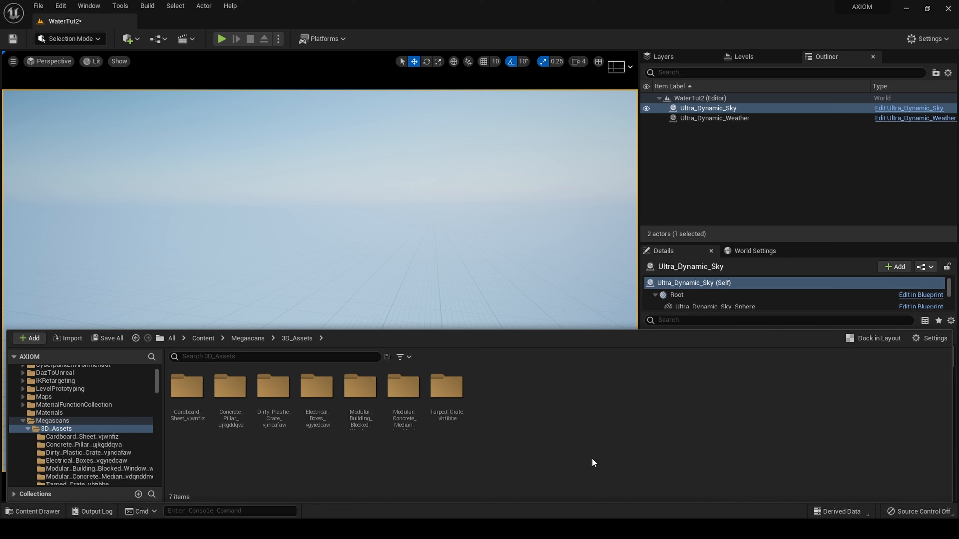
{"action": "double_click", "coordinate": [361, 387]}
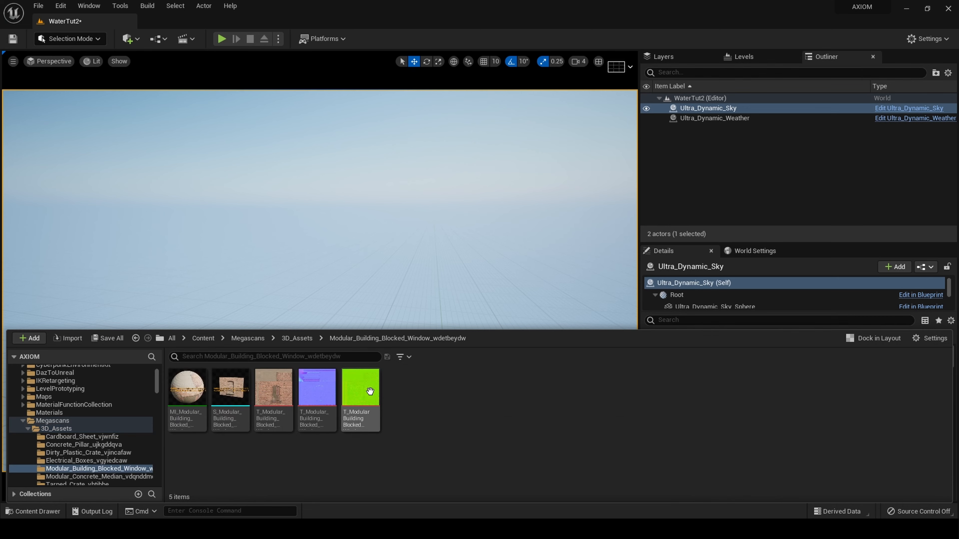
Open the blocked-window brick wall static mesh in its mesh editor and inspect the model.
{"action": "left_click", "coordinate": [230, 400]}
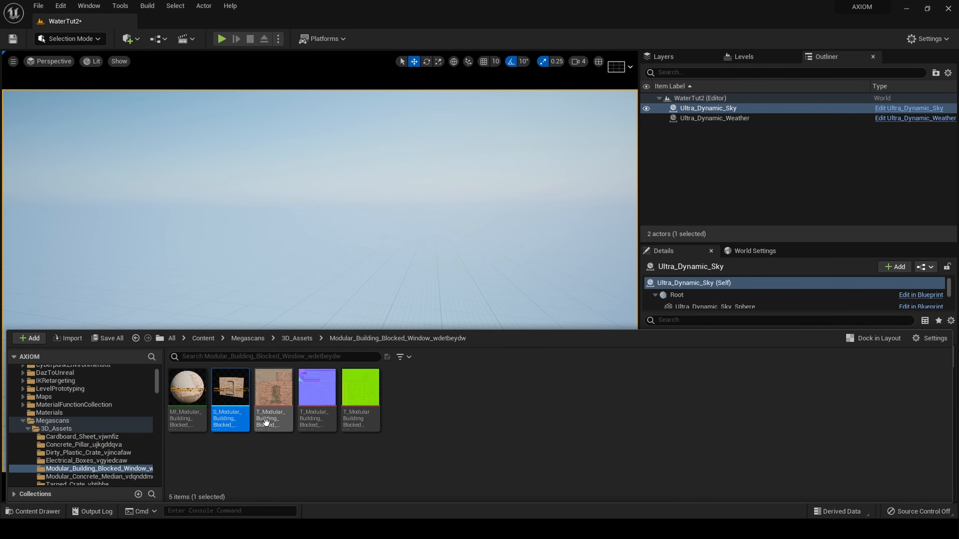
{"action": "double_click", "coordinate": [230, 402]}
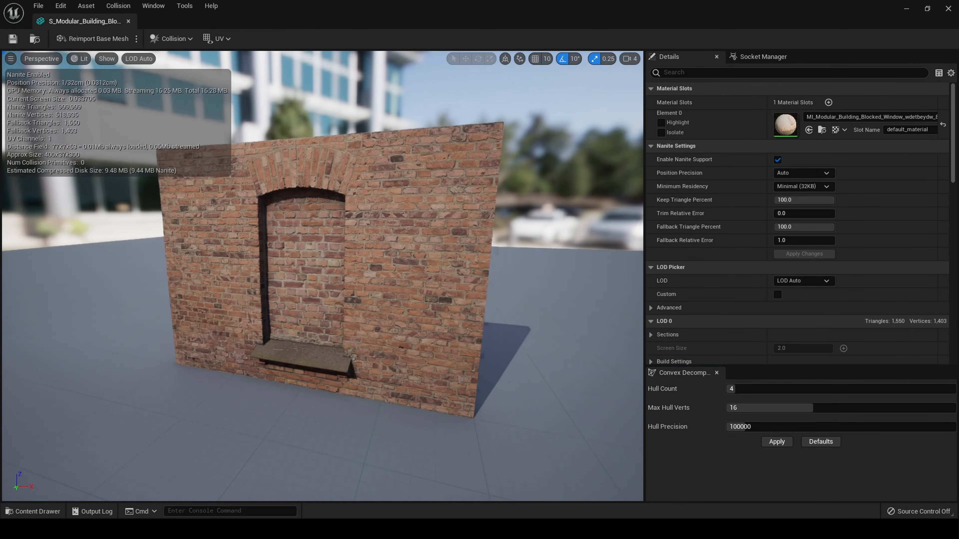
{"action": "left_click_drag", "start_coordinate": [230, 402], "coordinate": [242, 403]}
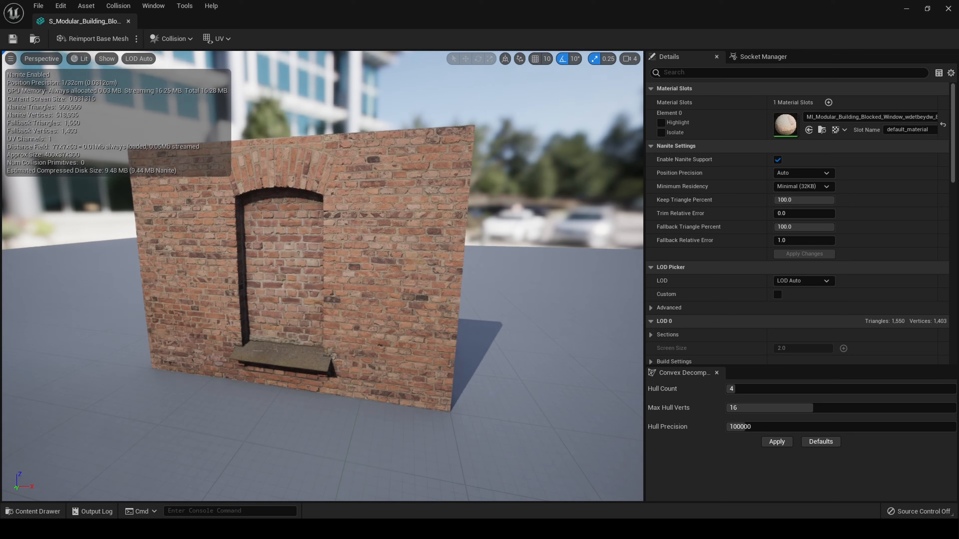
Close the mesh editor, place the Modular_Building_Blocked_Window wall in the level, and reset its location to the world origin.
{"action": "left_click", "coordinate": [948, 9]}
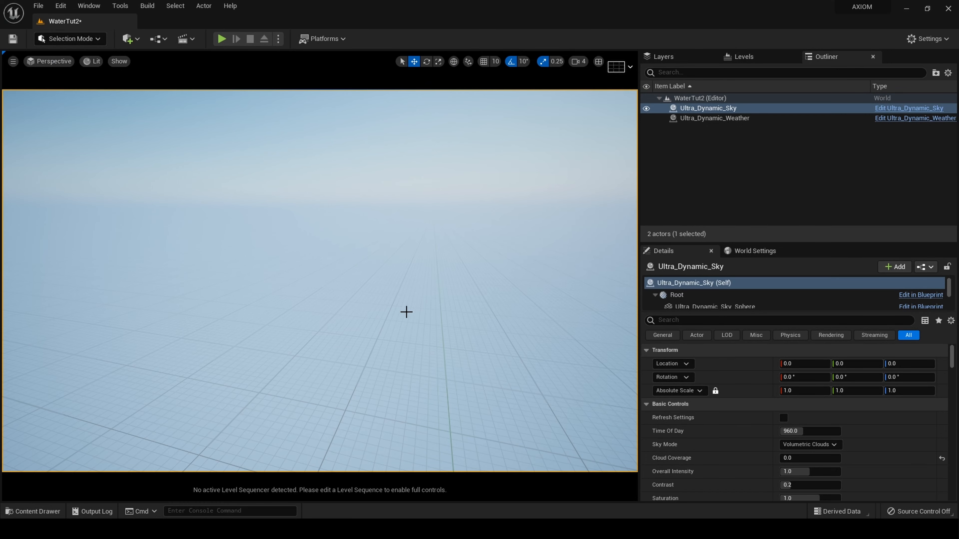
{"action": "left_click", "coordinate": [35, 511]}
{"action": "left_click_drag", "start_coordinate": [273, 393], "coordinate": [364, 318]}
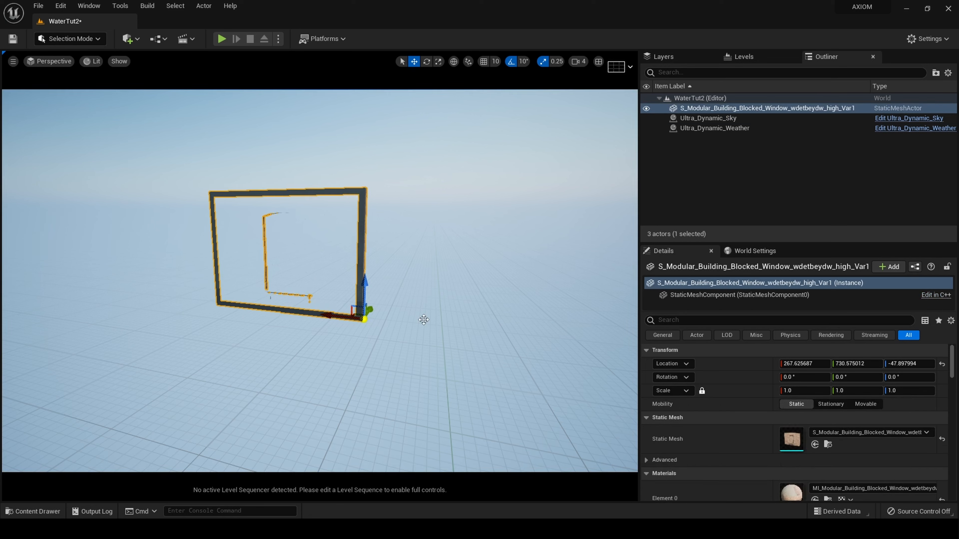
{"action": "left_click", "coordinate": [942, 364]}
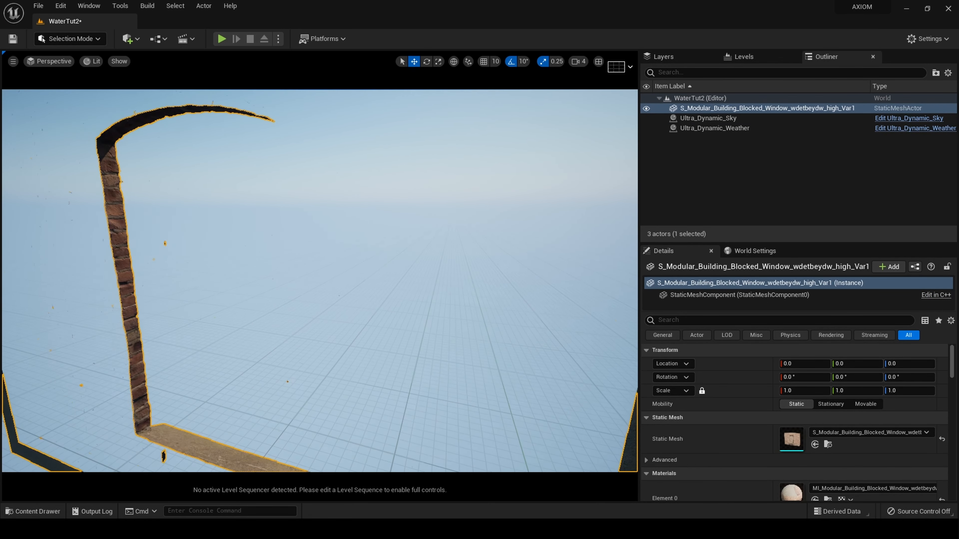
{"action": "mouse_move", "coordinate": [320, 281]}
{"action": "right_mouse_down"}
{"action": "mouse_move", "coordinate": [295, 280]}
{"action": "mouse_move", "coordinate": [334, 281]}
{"action": "mouse_move", "coordinate": [320, 281]}
{"action": "right_mouse_up"}
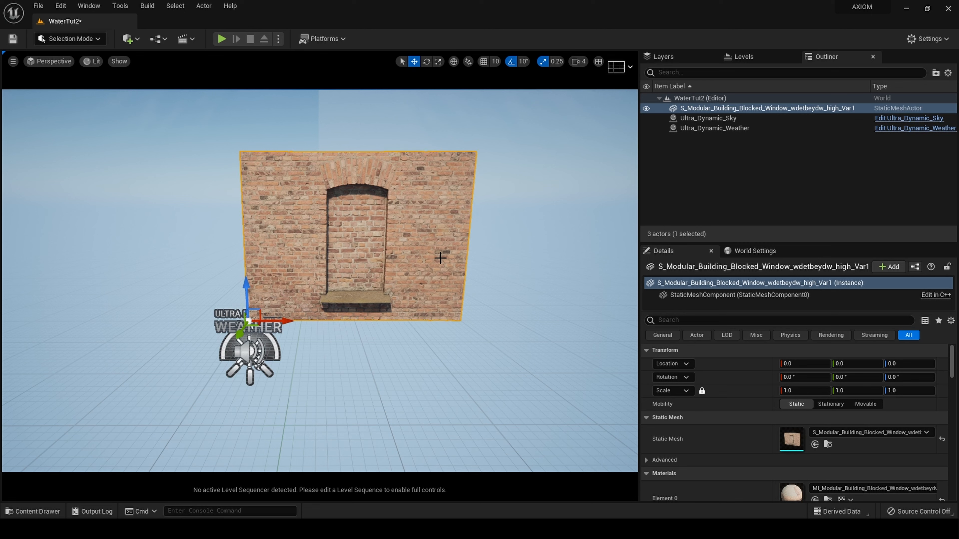
Duplicate the brick wall twice, extending it along X on both sides with copies at about -400 and 395.
{"action": "key", "text": "ctrl+d"}
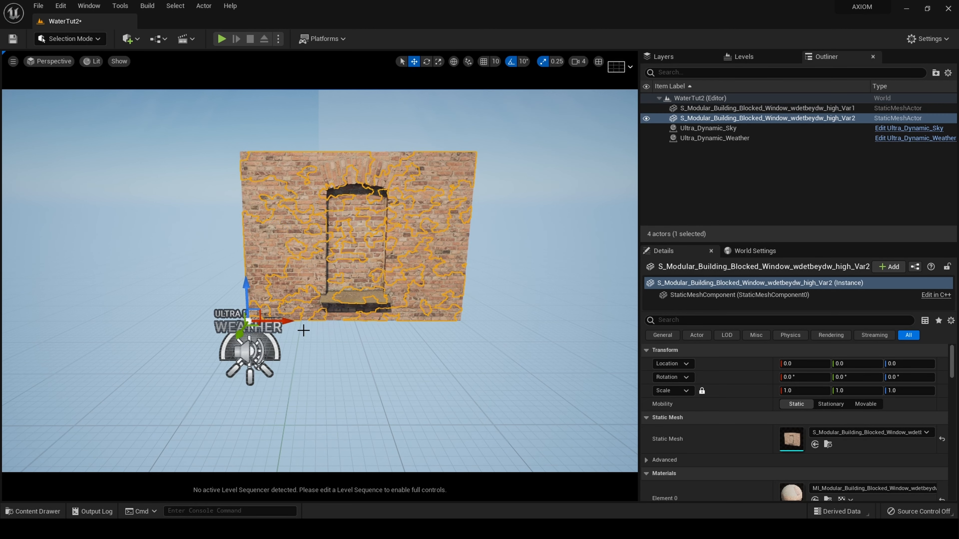
{"action": "left_click_drag", "start_coordinate": [272, 322], "coordinate": [43, 336]}
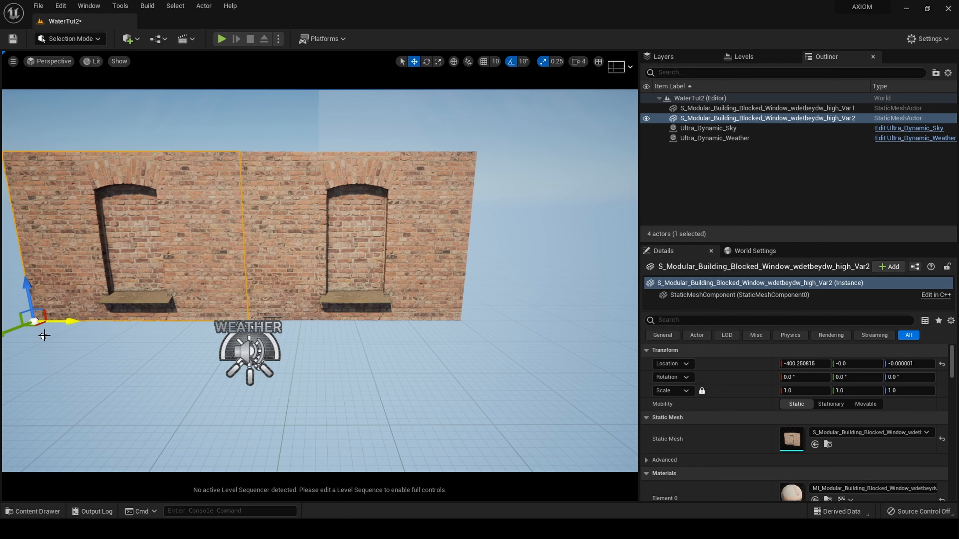
{"action": "left_click", "coordinate": [301, 236]}
{"action": "key", "text": "ctrl+d"}
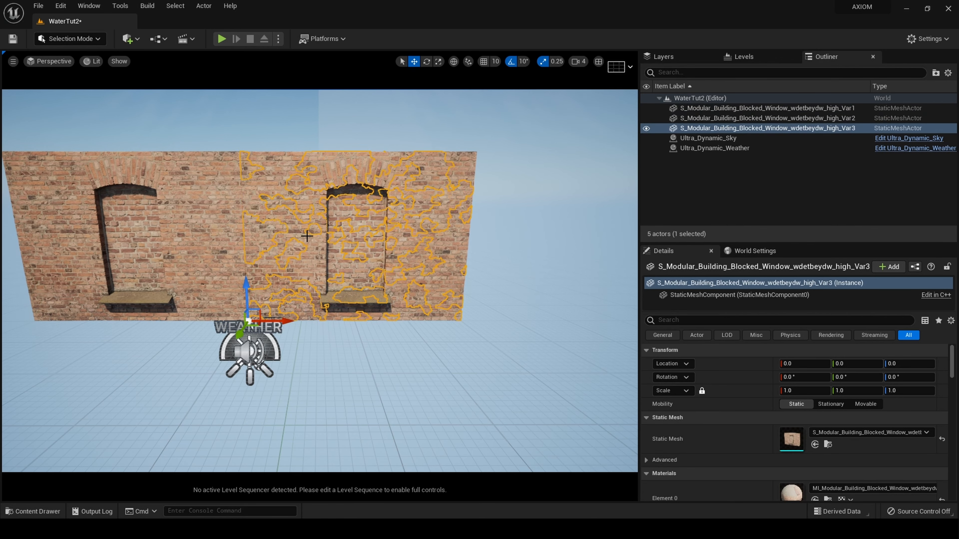
{"action": "left_click_drag", "start_coordinate": [282, 319], "coordinate": [497, 318]}
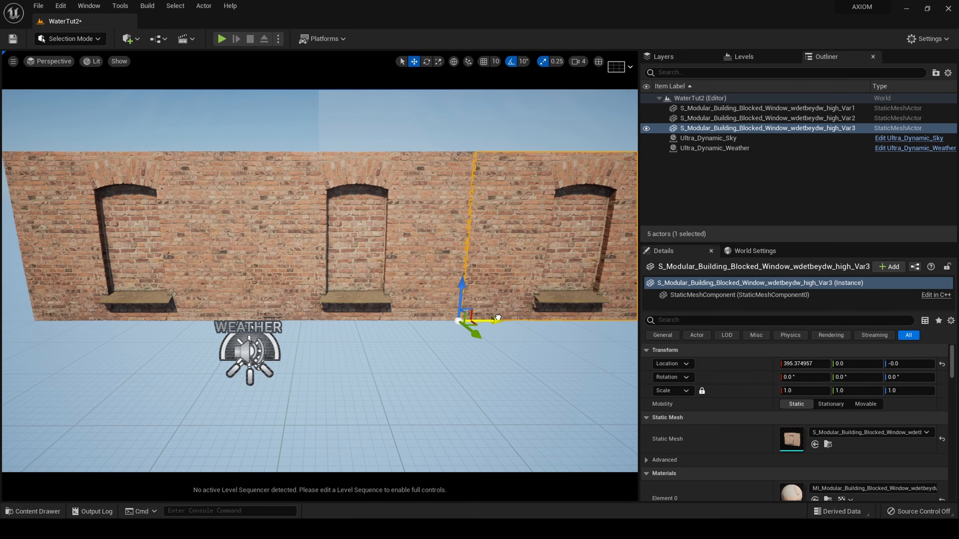
{"action": "left_click_drag", "start_coordinate": [412, 373], "coordinate": [415, 381]}
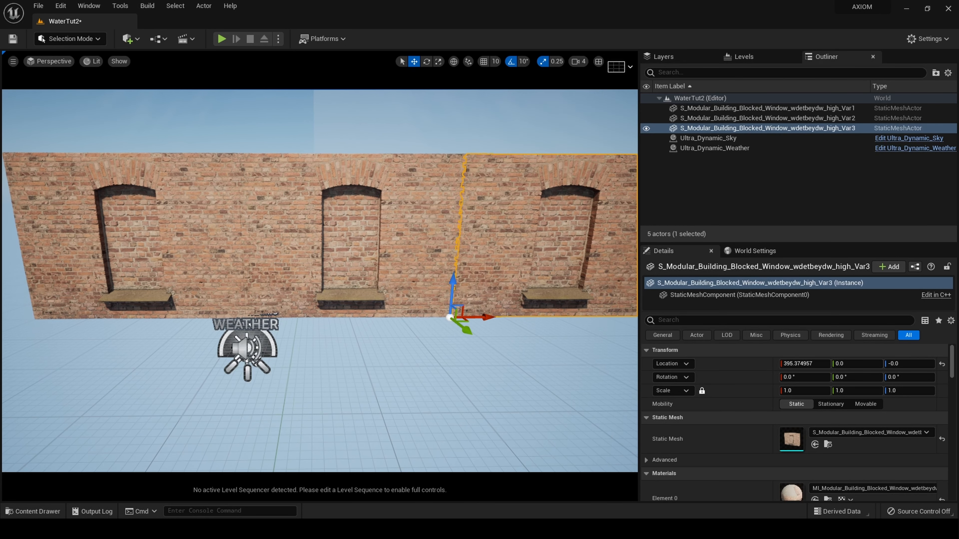
Add the Modular_Concrete_Median mesh at the foot of the walls and shift it along X to about -411.
{"action": "left_click", "coordinate": [26, 512]}
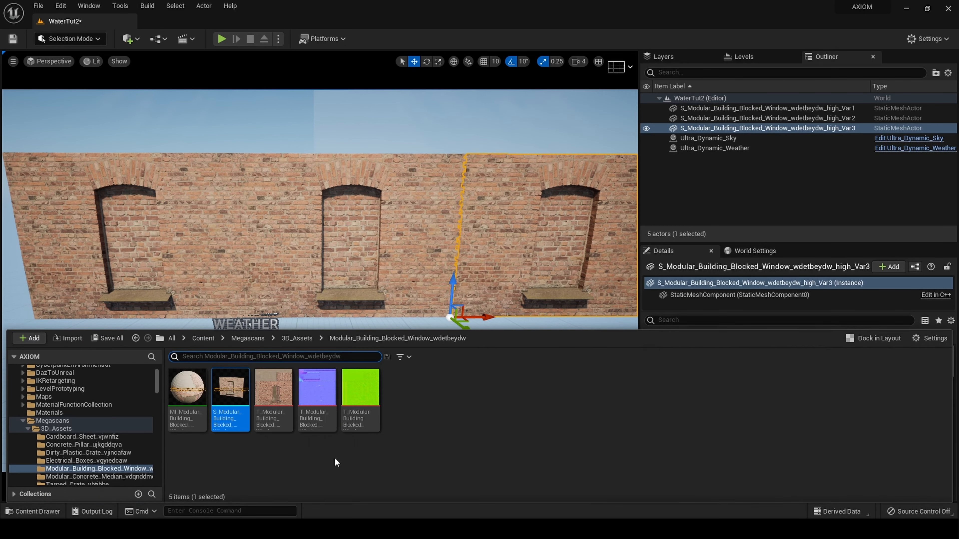
{"action": "left_click", "coordinate": [293, 339]}
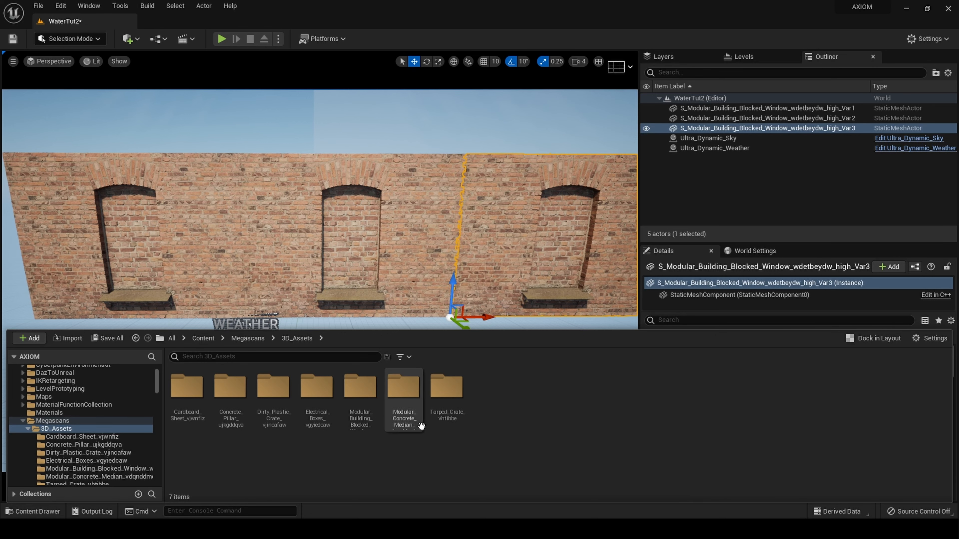
{"action": "double_click", "coordinate": [403, 389]}
{"action": "left_click_drag", "start_coordinate": [232, 412], "coordinate": [287, 337]}
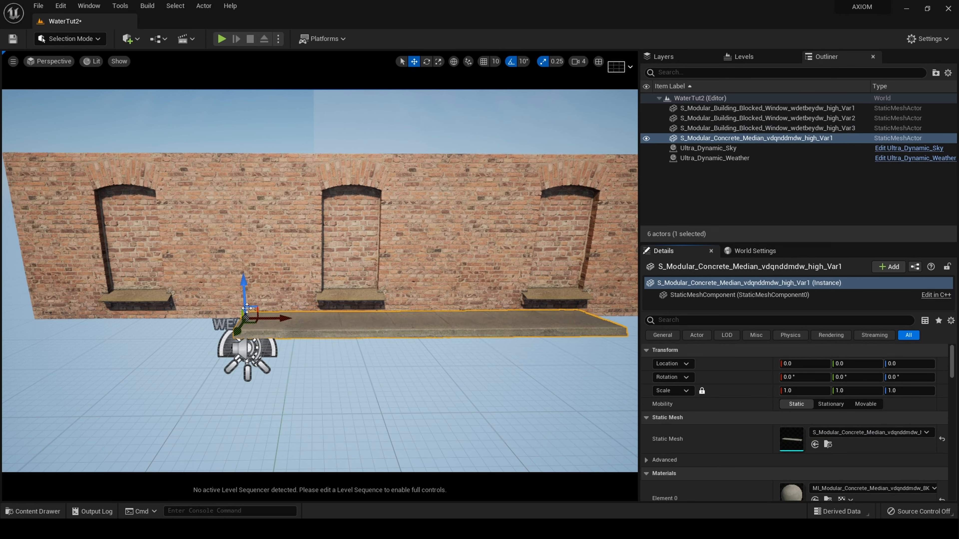
{"action": "left_click_drag", "start_coordinate": [247, 309], "coordinate": [66, 332]}
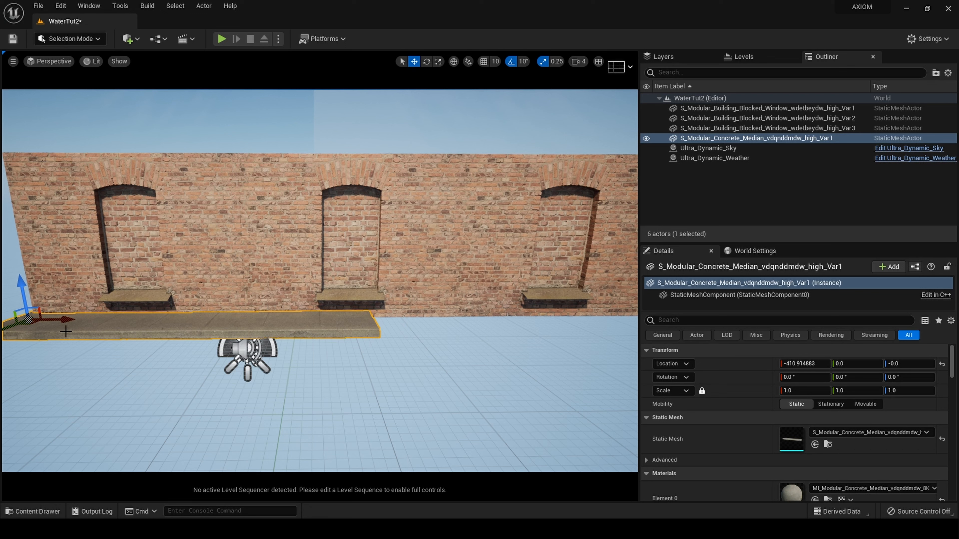
Duplicate the concrete median and move the copy along X to about 236 so it continues the sidewalk.
{"action": "key", "text": "ctrl+d"}
{"action": "left_click_drag", "start_coordinate": [64, 320], "coordinate": [400, 360]}
{"action": "right_click_drag", "start_coordinate": [400, 359], "coordinate": [472, 359]}
{"action": "key", "text": "w"}
{"action": "left_click_drag", "start_coordinate": [368, 361], "coordinate": [366, 404]}
{"action": "left_click_drag", "start_coordinate": [336, 280], "coordinate": [329, 279]}
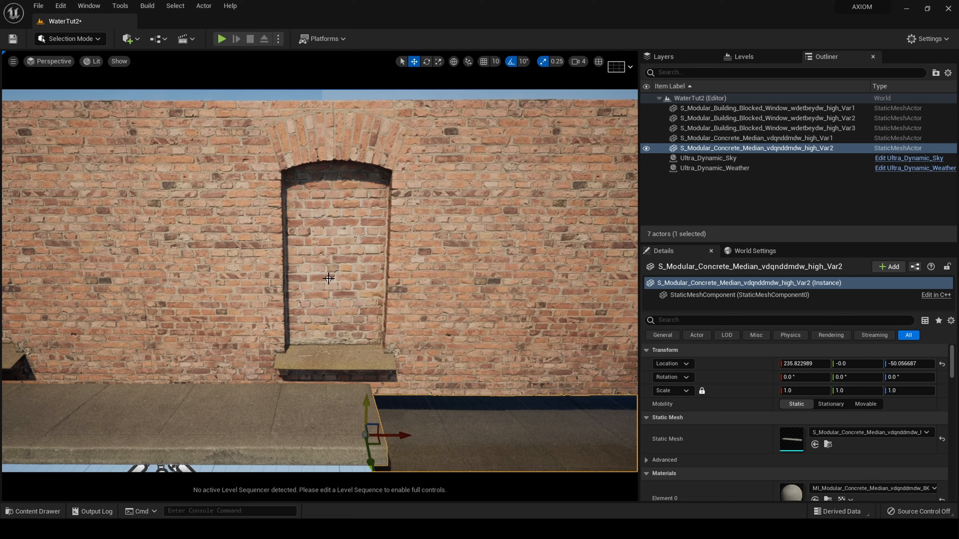
{"action": "key", "text": "ctrl+z"}
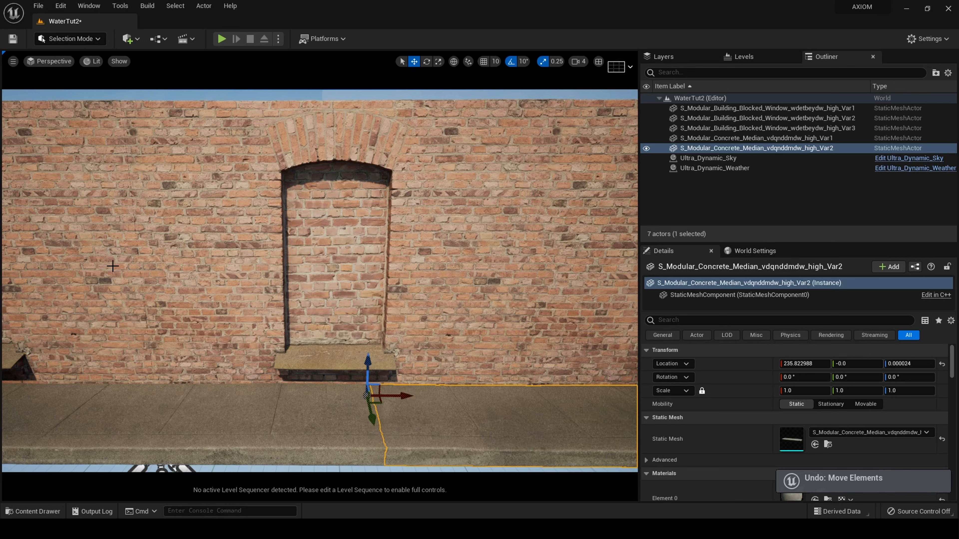
Set the X location of the second brick wall to -399 and check the joints between the wall sections.
{"action": "left_click", "coordinate": [137, 297]}
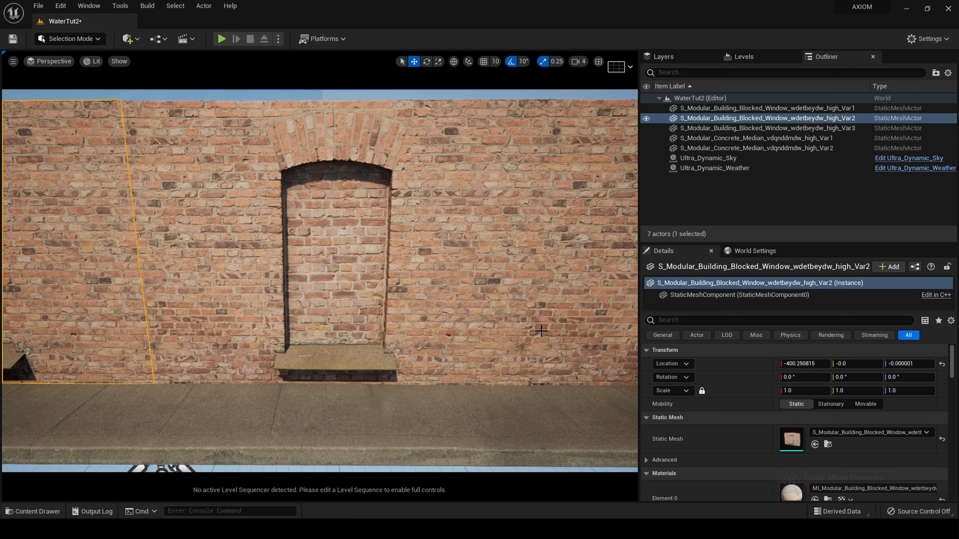
{"action": "left_click_drag", "start_coordinate": [805, 364], "coordinate": [803, 365]}
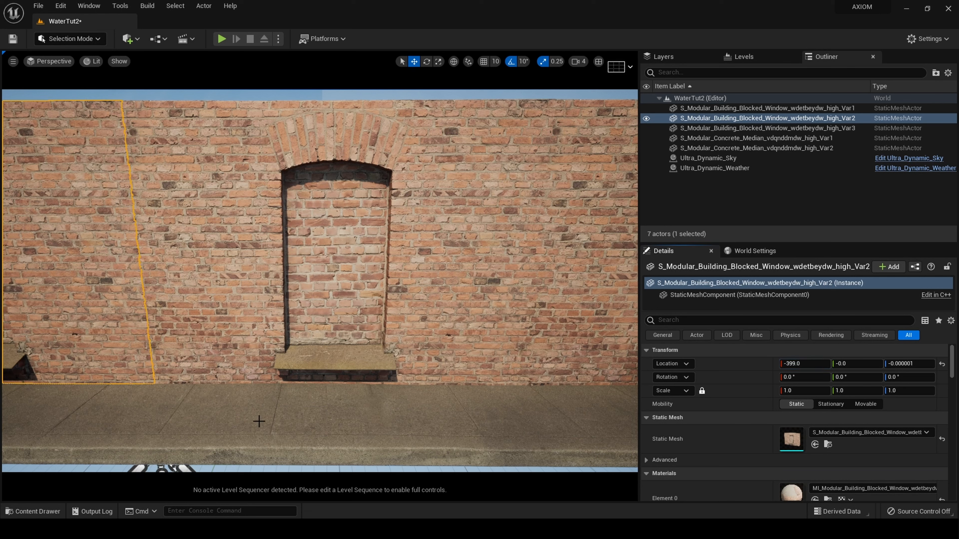
{"action": "mouse_move", "coordinate": [320, 281]}
{"action": "right_mouse_down"}
{"action": "mouse_move", "coordinate": [332, 278]}
{"action": "mouse_move", "coordinate": [316, 279]}
{"action": "right_mouse_up"}
{"action": "key", "text": "w"}
{"action": "key", "text": "s"}
{"action": "key", "text": "d"}
{"action": "key", "text": "w"}
{"action": "key", "text": "s"}
{"action": "key", "text": "w"}
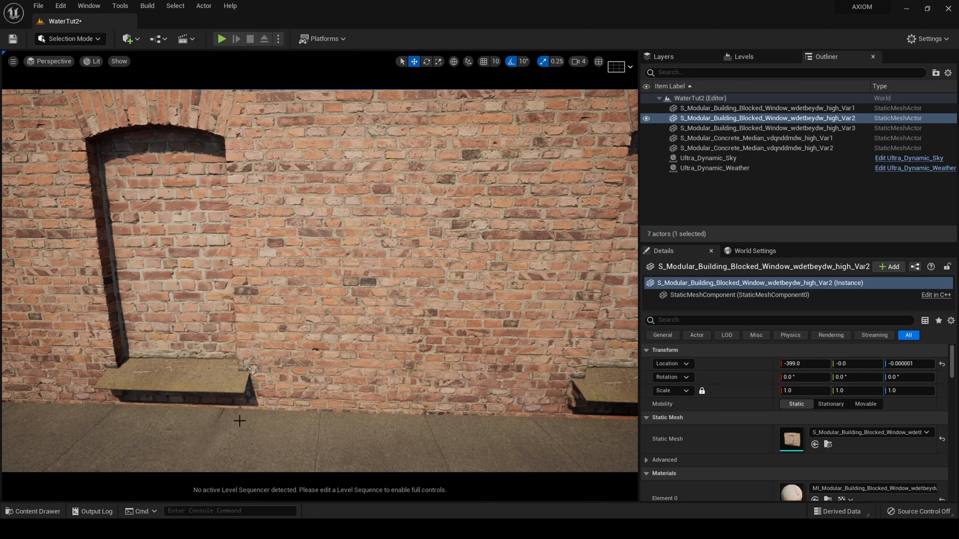
Place the Tarped_Crate mesh on the sidewalk between two blocked windows, at about X 363, Y 55.
{"action": "left_click", "coordinate": [36, 509]}
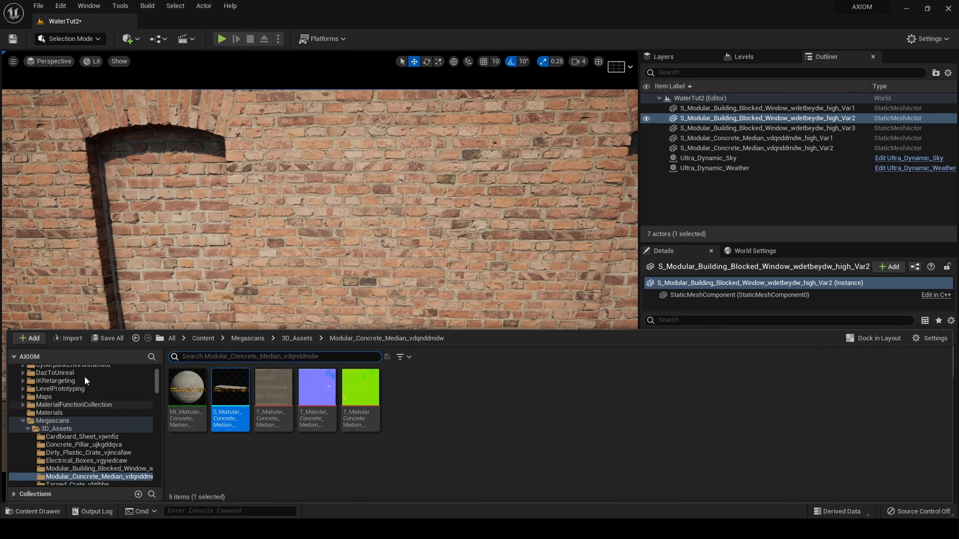
{"action": "left_click", "coordinate": [215, 338]}
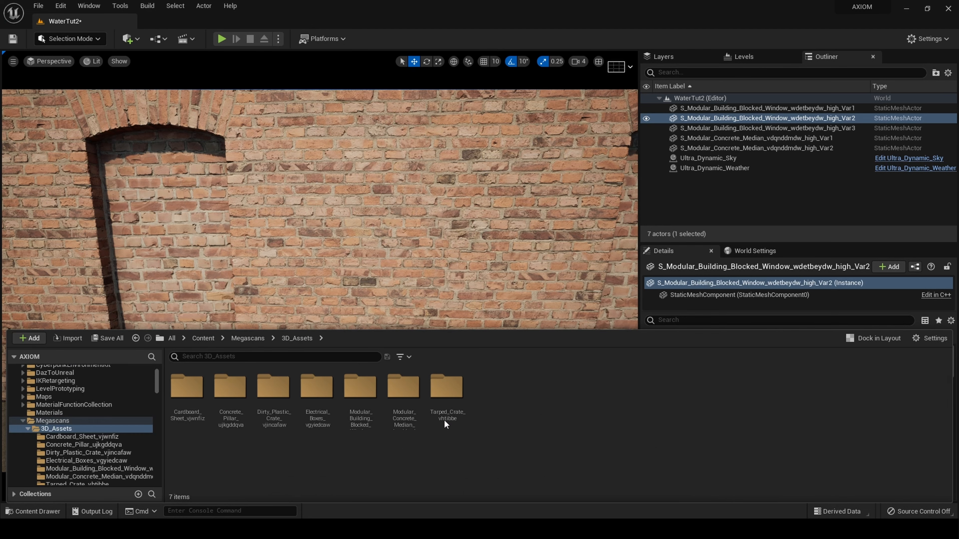
{"action": "double_click", "coordinate": [447, 409]}
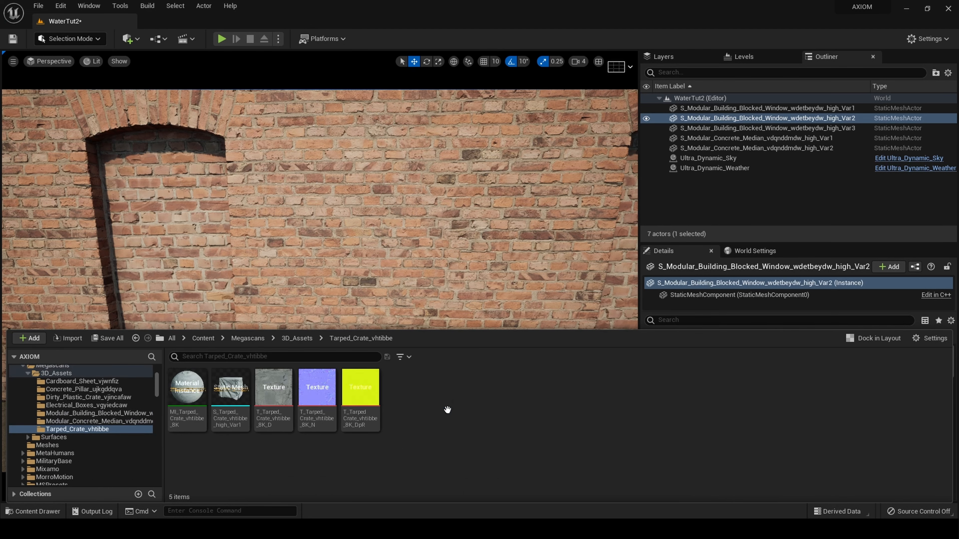
{"action": "left_click_drag", "start_coordinate": [218, 395], "coordinate": [372, 462]}
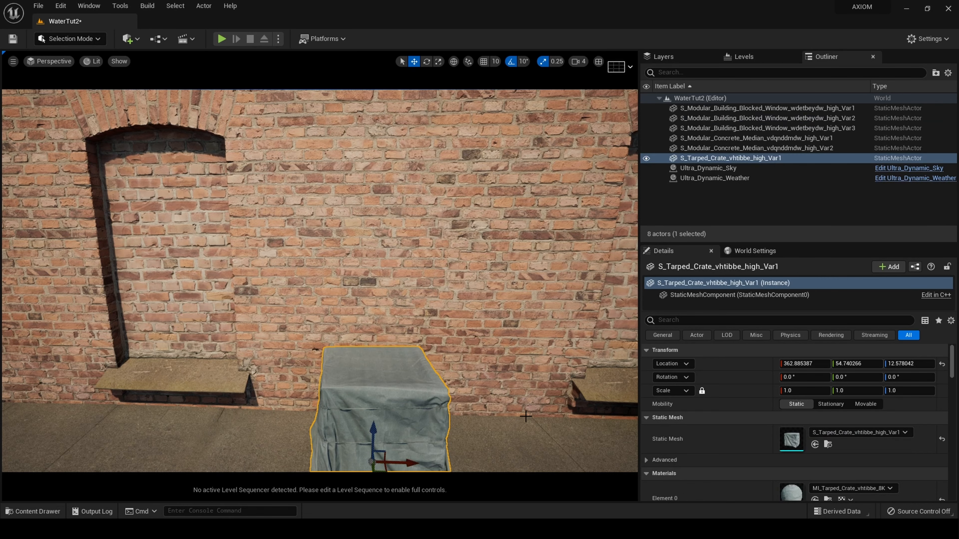
Move the tarped crate away from the wall to about Y 59 and rotate it about 6.9° around Z.
{"action": "scroll", "coordinate": [373, 462], "scroll_direction": "down", "scroll_amount": 4}
{"action": "scroll", "coordinate": [373, 462], "scroll_direction": "up", "scroll_amount": 3}
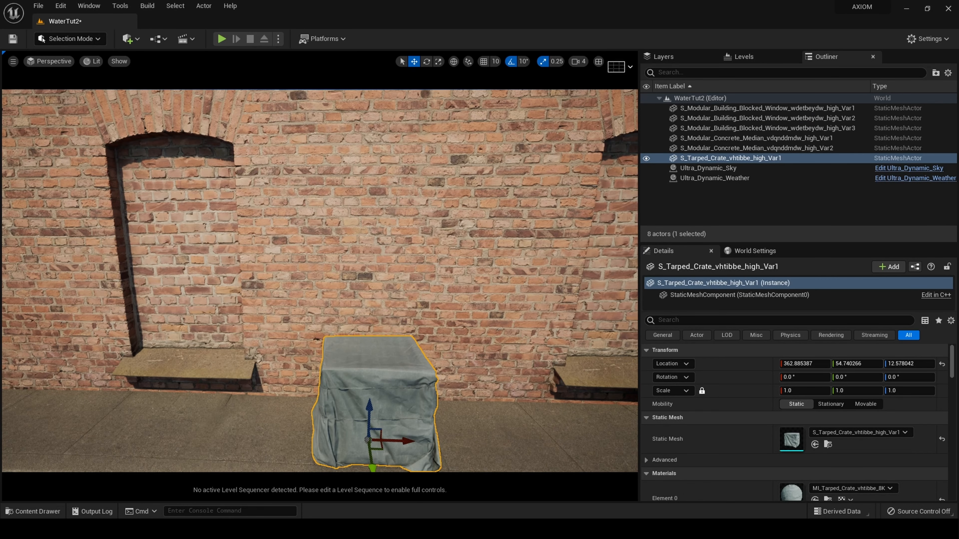
{"action": "left_click_drag", "start_coordinate": [370, 469], "coordinate": [373, 476]}
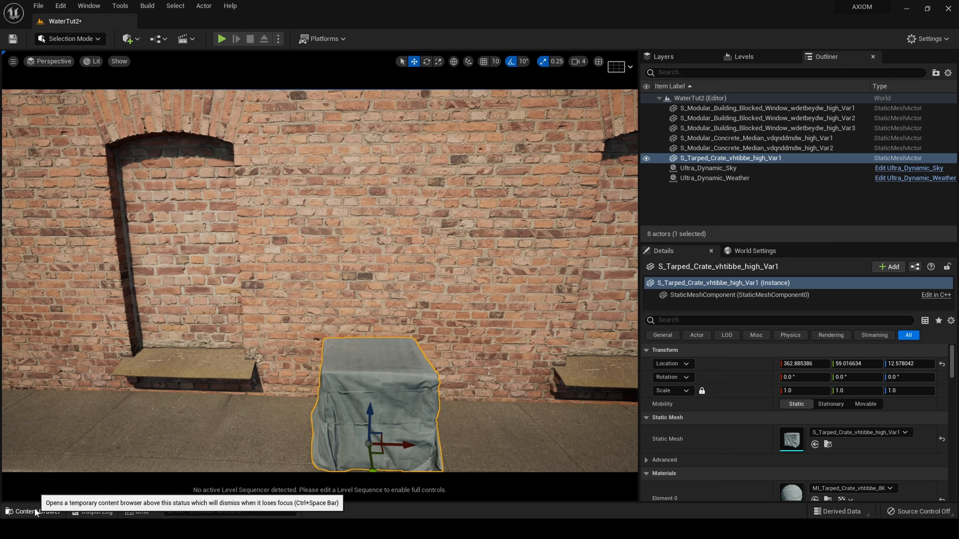
{"action": "left_click_drag", "start_coordinate": [898, 382], "coordinate": [921, 378]}
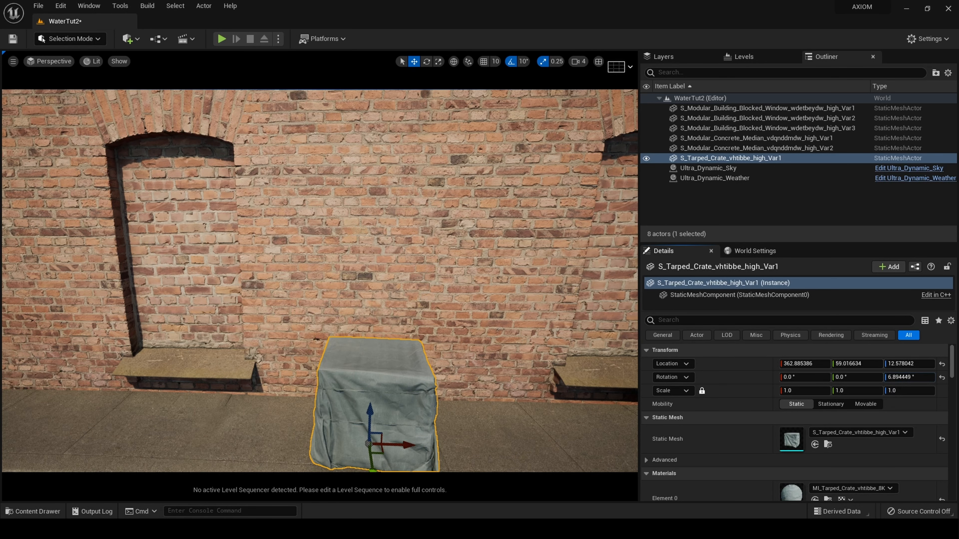
Place the Dirty_Plastic_Crate mesh on top of the tarped crate at about Z 83, rotated about 34.5° around Z.
{"action": "left_click", "coordinate": [33, 511]}
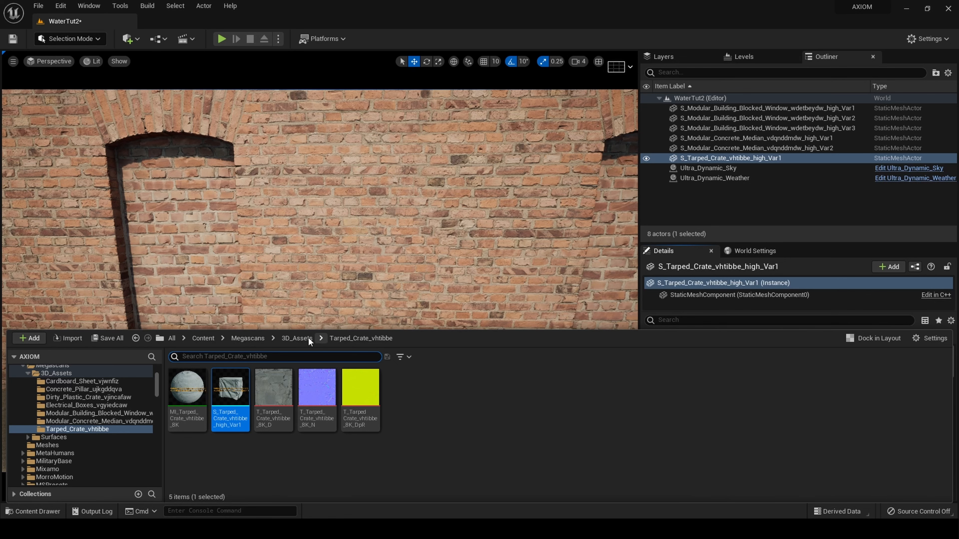
{"action": "left_click", "coordinate": [297, 338]}
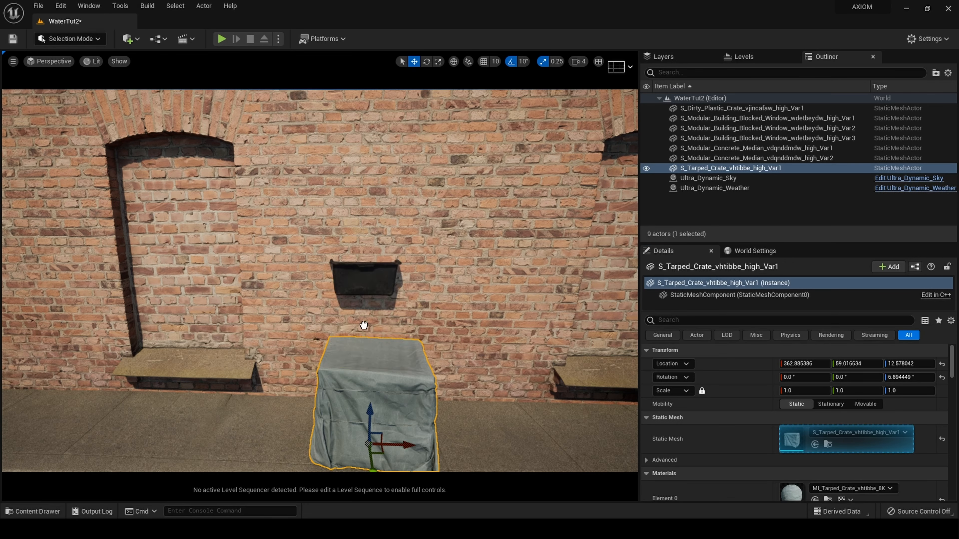
{"action": "left_click_drag", "start_coordinate": [365, 321], "coordinate": [370, 358]}
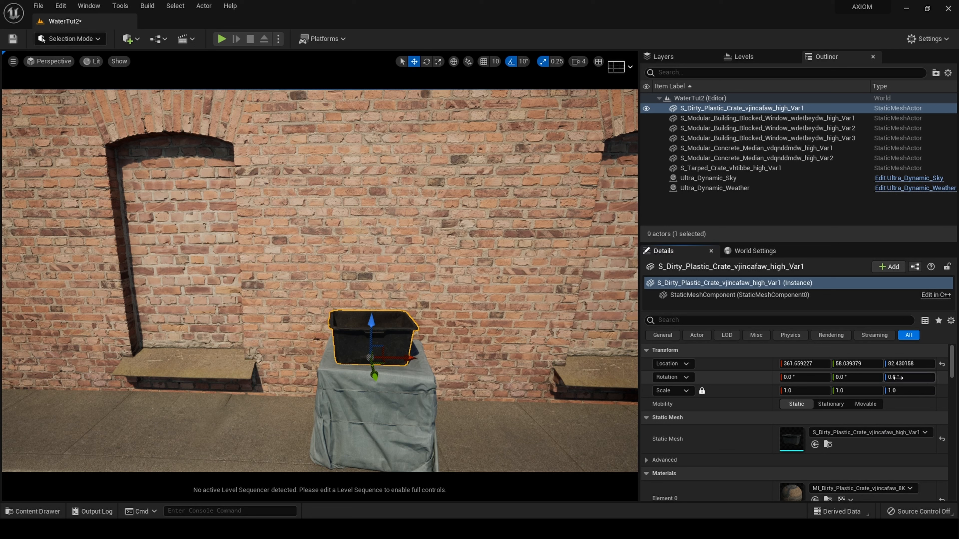
{"action": "left_click_drag", "start_coordinate": [897, 377], "coordinate": [921, 377]}
{"action": "left_click_drag", "start_coordinate": [368, 379], "coordinate": [369, 378]}
{"action": "left_click_drag", "start_coordinate": [374, 328], "coordinate": [375, 328]}
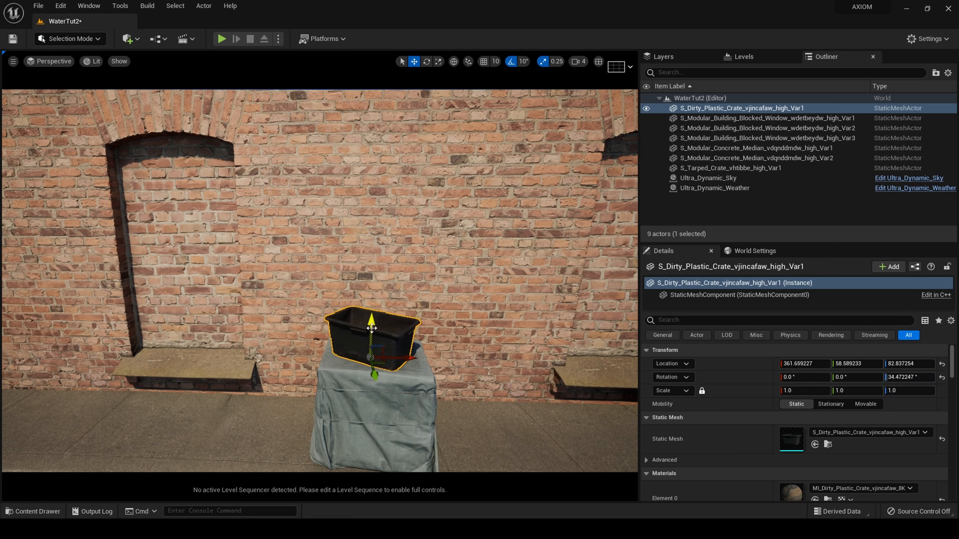
Scatter four Cardboard_Sheet meshes on the sidewalk around the tarped crate.
{"action": "left_click", "coordinate": [36, 512]}
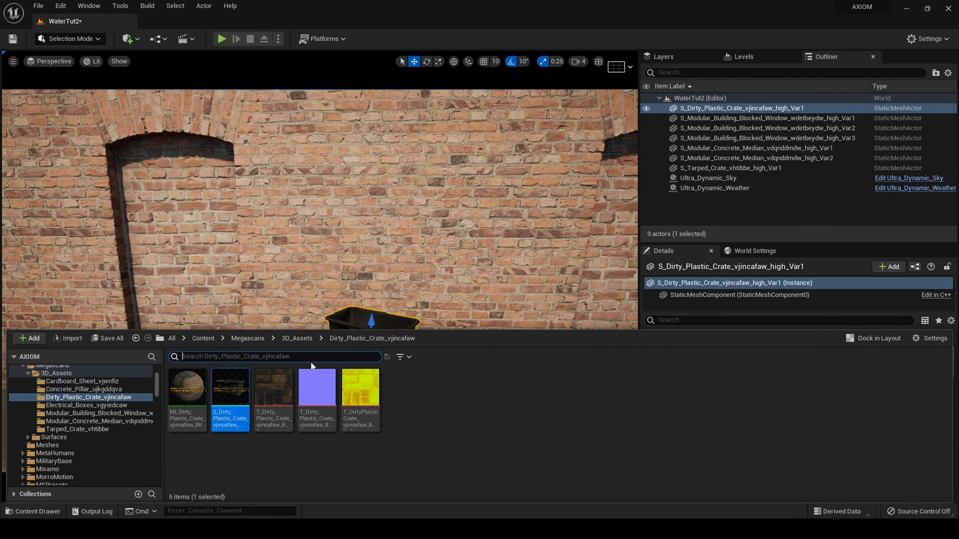
{"action": "left_click", "coordinate": [296, 338]}
{"action": "double_click", "coordinate": [179, 404]}
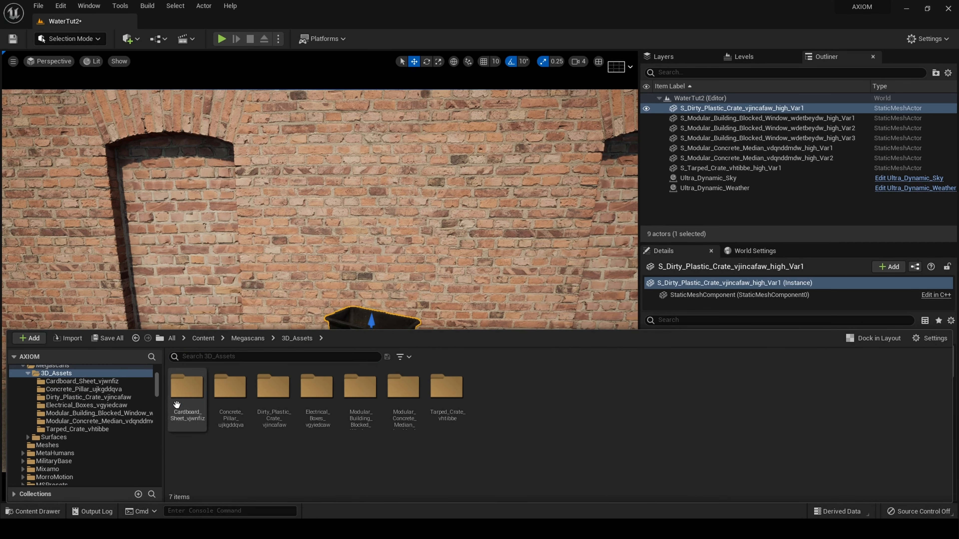
{"action": "left_click_drag", "start_coordinate": [231, 389], "coordinate": [113, 420]}
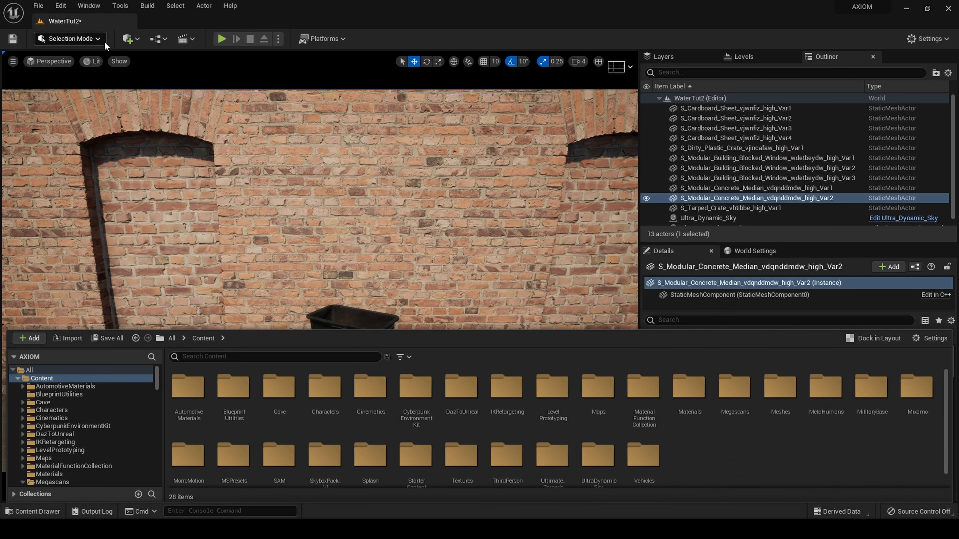
Add a Cine Camera Actor to the level and snap it to the current viewport view.
{"action": "left_click", "coordinate": [137, 39]}
{"action": "mouse_move", "coordinate": [156, 147]}
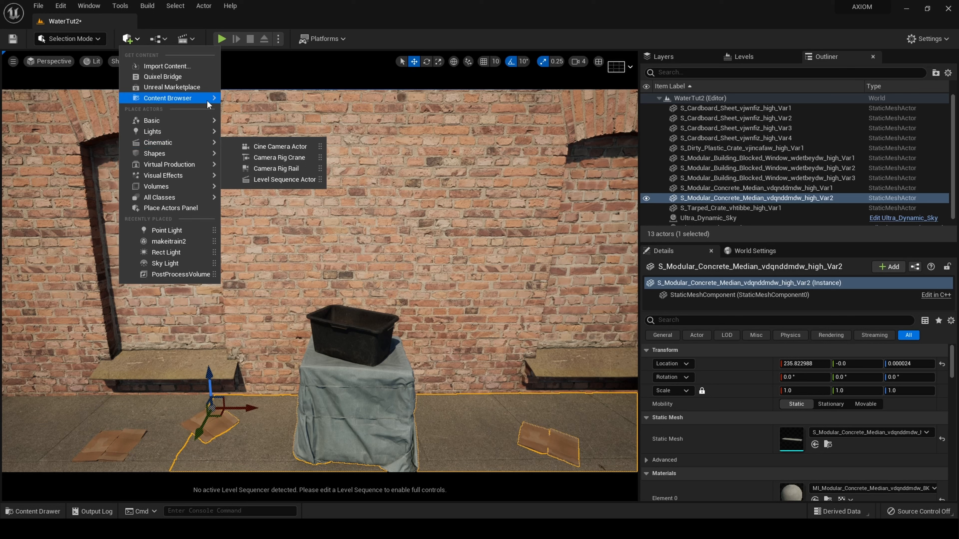
{"action": "left_click", "coordinate": [311, 147]}
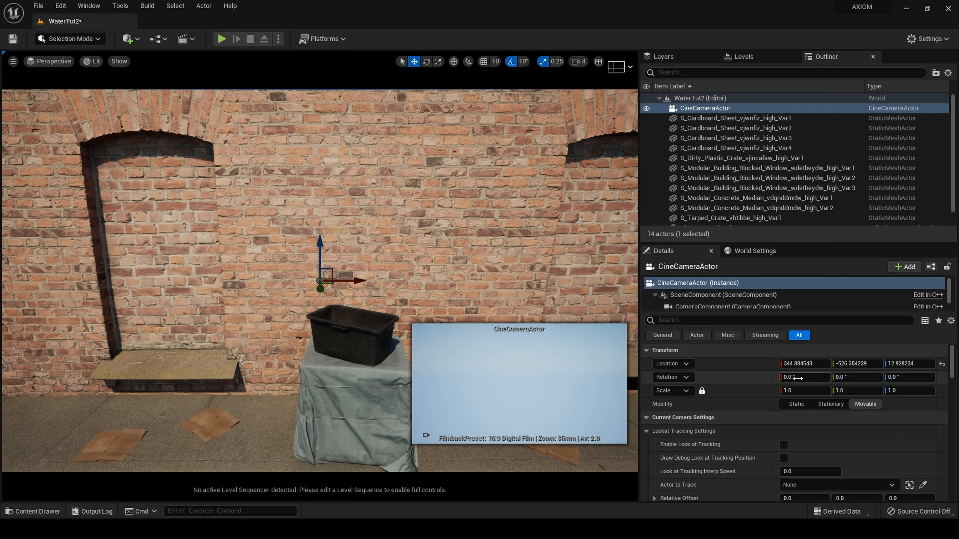
{"action": "right_click", "coordinate": [705, 111]}
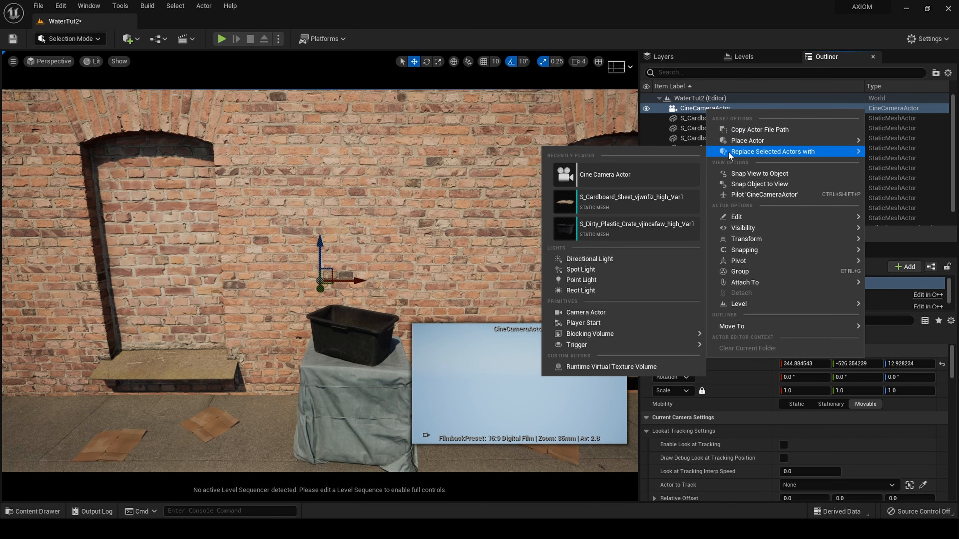
{"action": "left_click", "coordinate": [746, 185]}
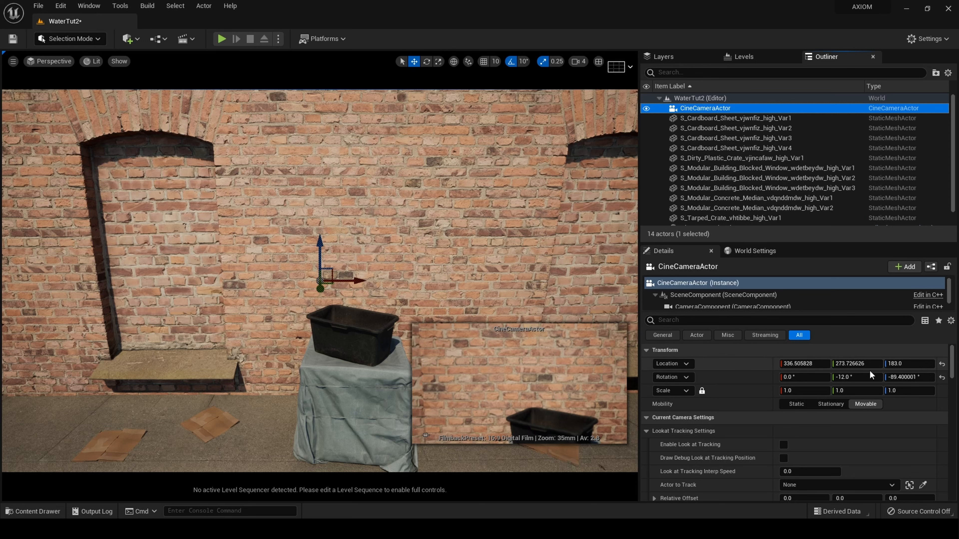
Set the cine camera's filmback to Full Frame DSLR with its sensor height changed to 15 mm.
{"action": "scroll", "coordinate": [800, 475], "scroll_direction": "down", "scroll_amount": 2}
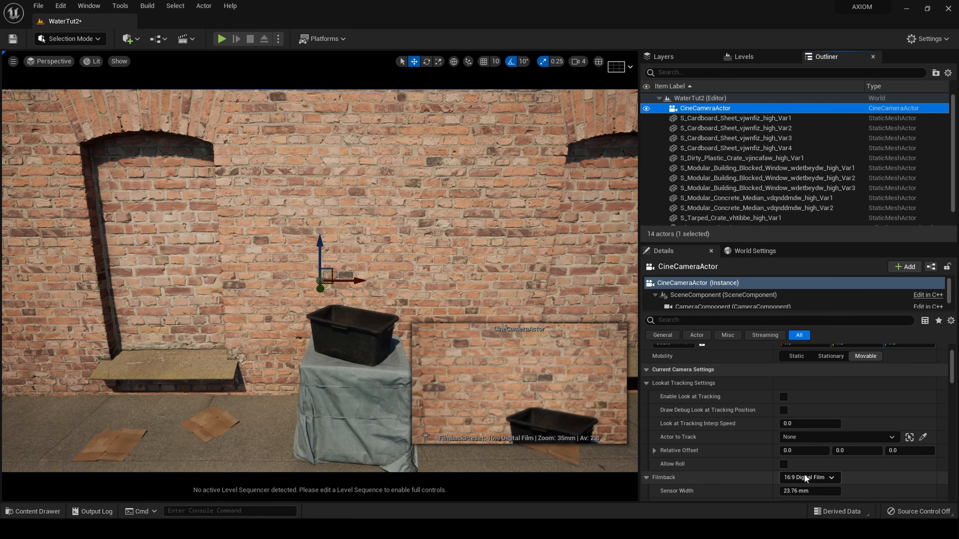
{"action": "scroll", "coordinate": [804, 474], "scroll_direction": "down", "scroll_amount": 1}
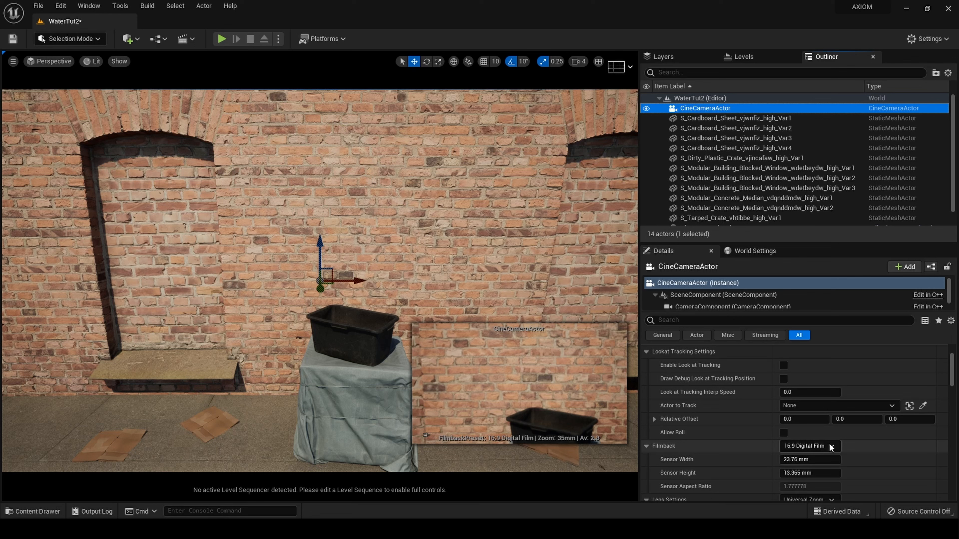
{"action": "left_click", "coordinate": [829, 443]}
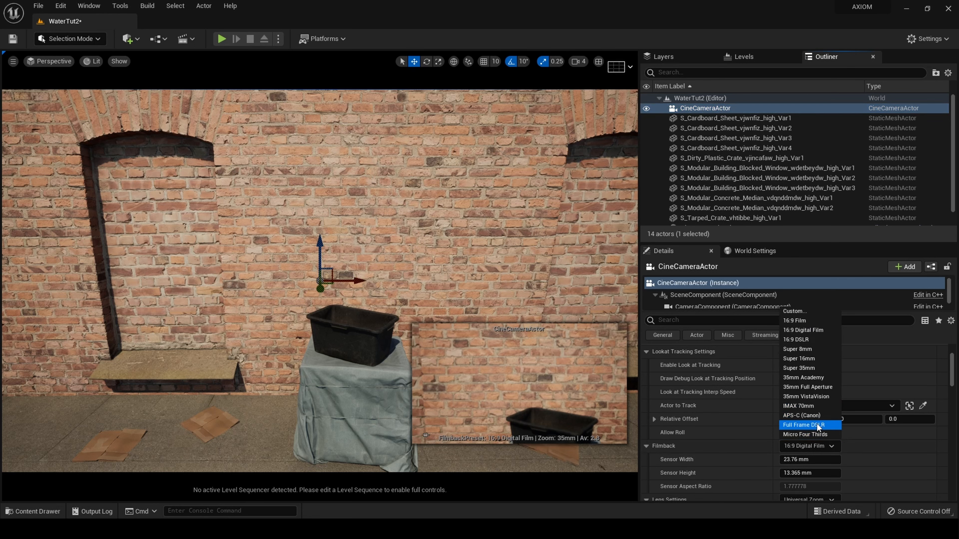
{"action": "left_click", "coordinate": [817, 425]}
{"action": "left_click", "coordinate": [806, 473]}
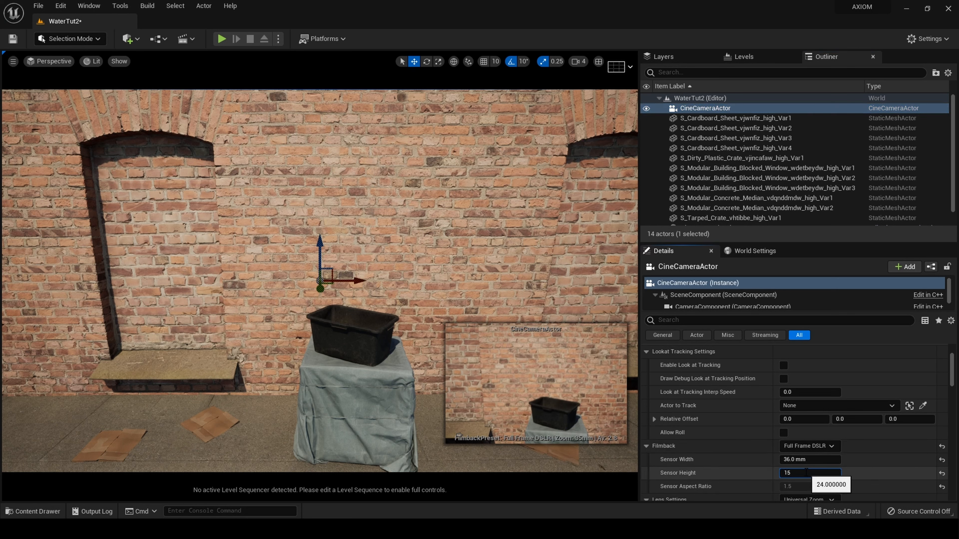
{"action": "type", "text": "15"}
{"action": "key", "text": "Return"}
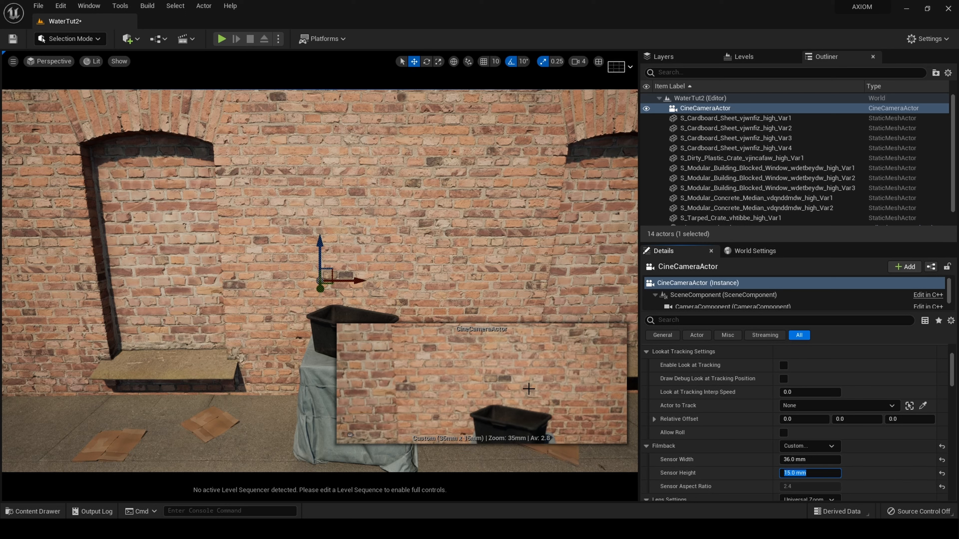
Pilot the CineCameraActor and frame the plastic crate closer, looking down at it from an angle.
{"action": "left_click", "coordinate": [43, 60]}
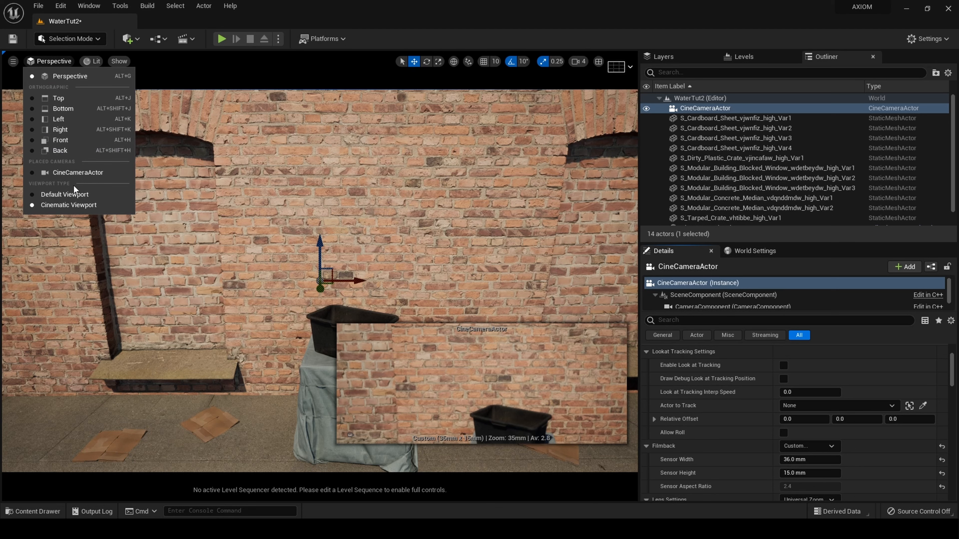
{"action": "left_click", "coordinate": [75, 178]}
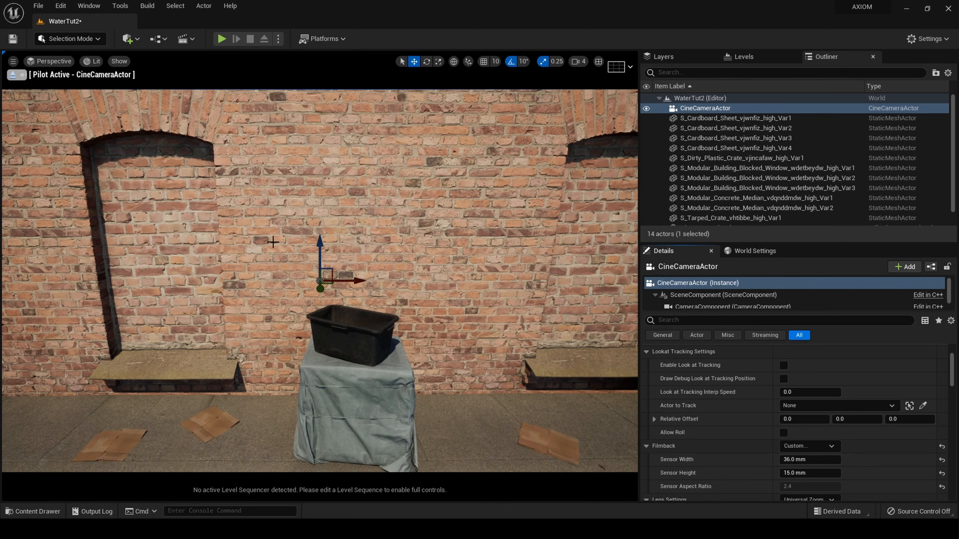
{"action": "left_click_drag", "start_coordinate": [321, 265], "coordinate": [328, 219]}
{"action": "right_click_drag", "start_coordinate": [329, 219], "coordinate": [342, 249]}
{"action": "right_click_drag", "start_coordinate": [440, 296], "coordinate": [435, 306]}
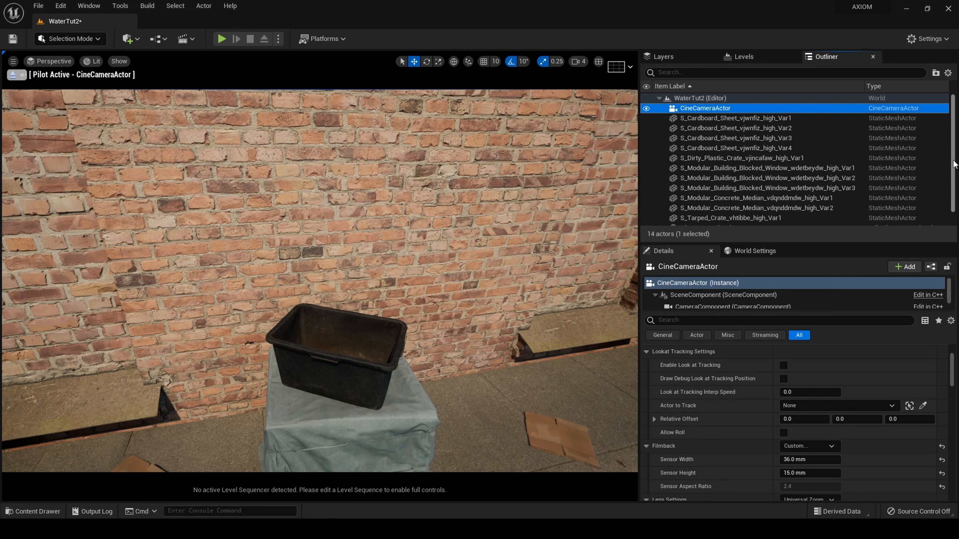
Set the time of day of Ultra_Dynamic_Sky to 2400.
{"action": "scroll", "coordinate": [849, 219], "scroll_direction": "down", "scroll_amount": 2}
{"action": "left_click", "coordinate": [790, 219]}
{"action": "left_click", "coordinate": [790, 210]}
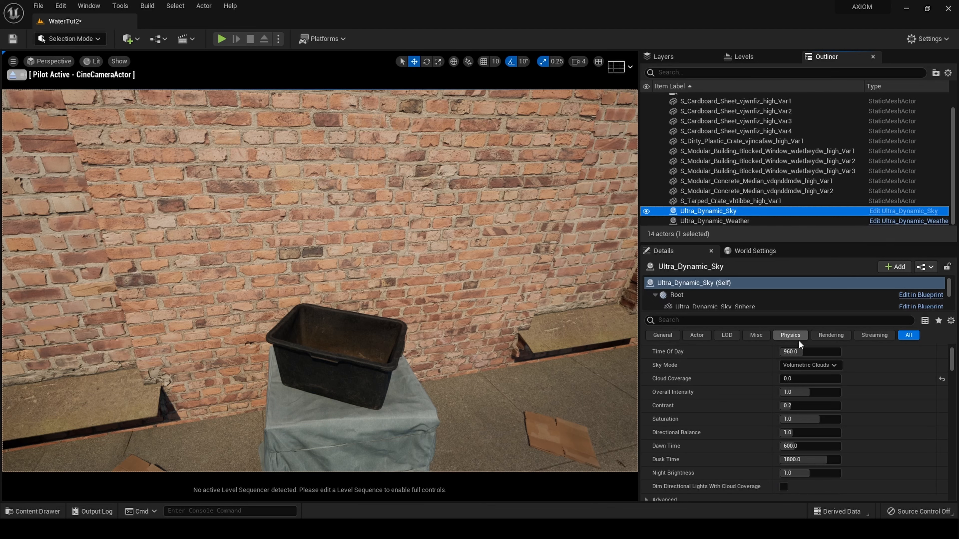
{"action": "left_click_drag", "start_coordinate": [796, 351], "coordinate": [861, 351]}
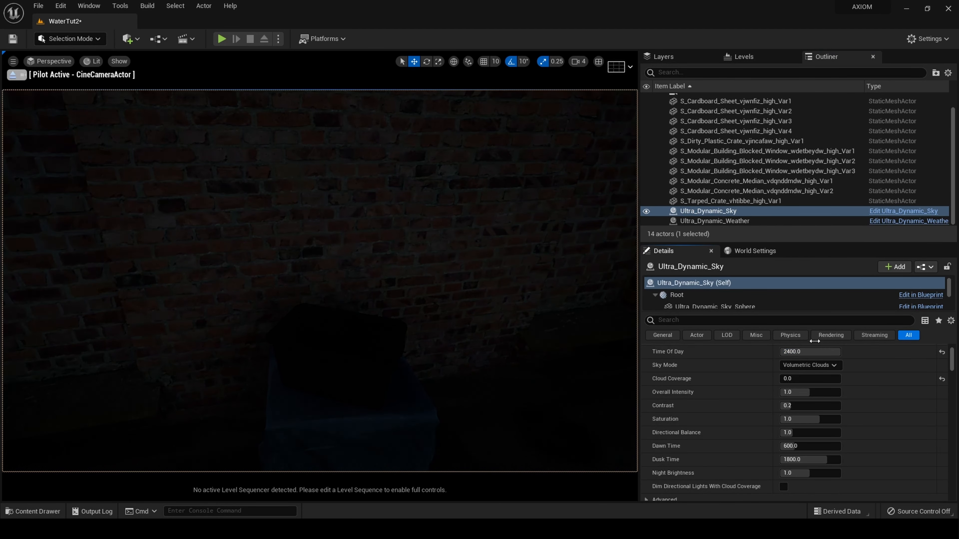
Apply a weather type preset to Ultra_Dynamic_Weather.
{"action": "left_click", "coordinate": [740, 222]}
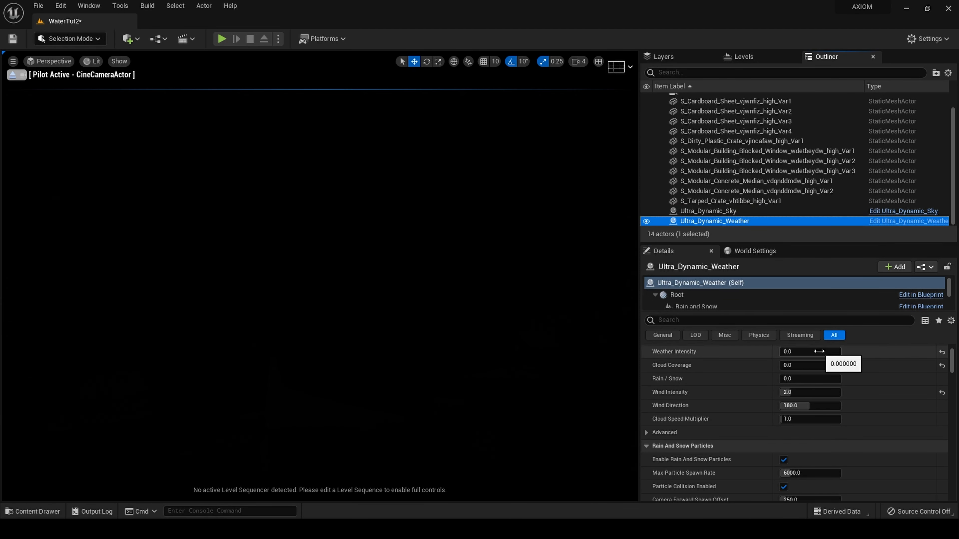
{"action": "scroll", "coordinate": [818, 385], "scroll_direction": "up", "scroll_amount": 3}
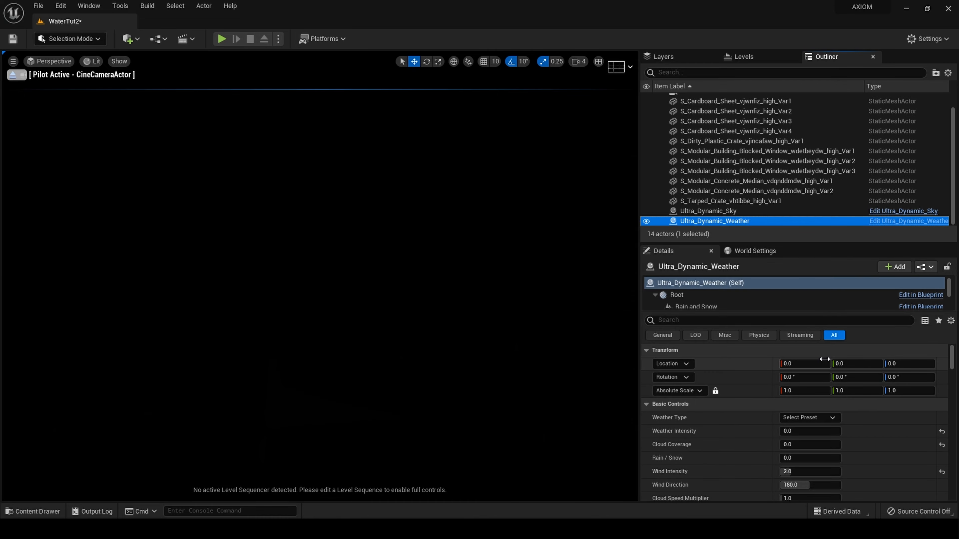
{"action": "left_click", "coordinate": [807, 417]}
{"action": "left_click", "coordinate": [812, 369]}
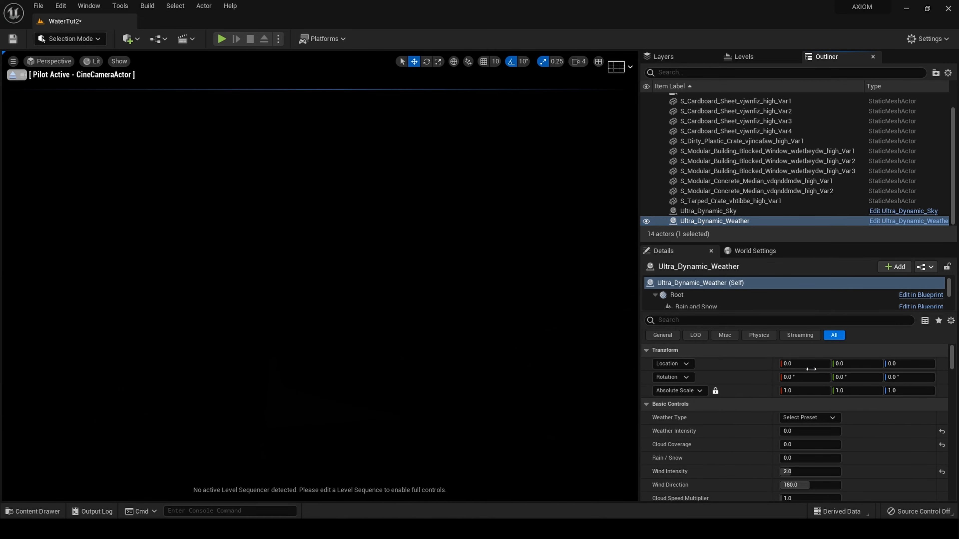
Run the level briefly to preview the night scene through the cine camera, and stop the simulation.
{"action": "left_click", "coordinate": [506, 219]}
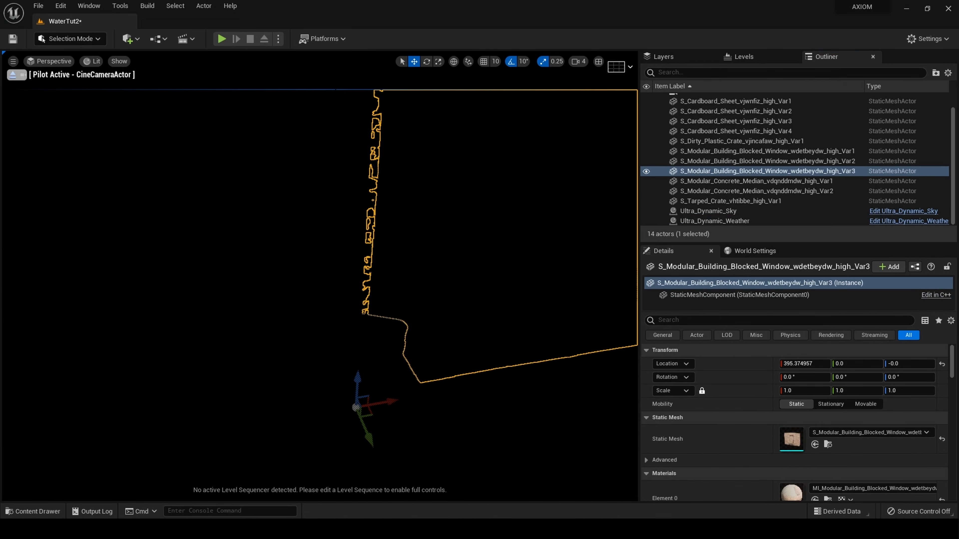
{"action": "left_click", "coordinate": [221, 38]}
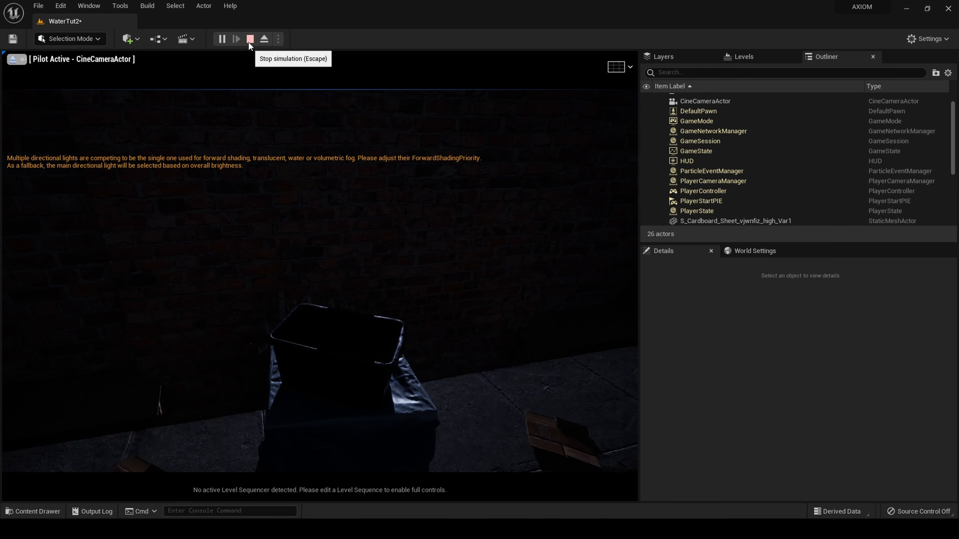
{"action": "left_click", "coordinate": [250, 41]}
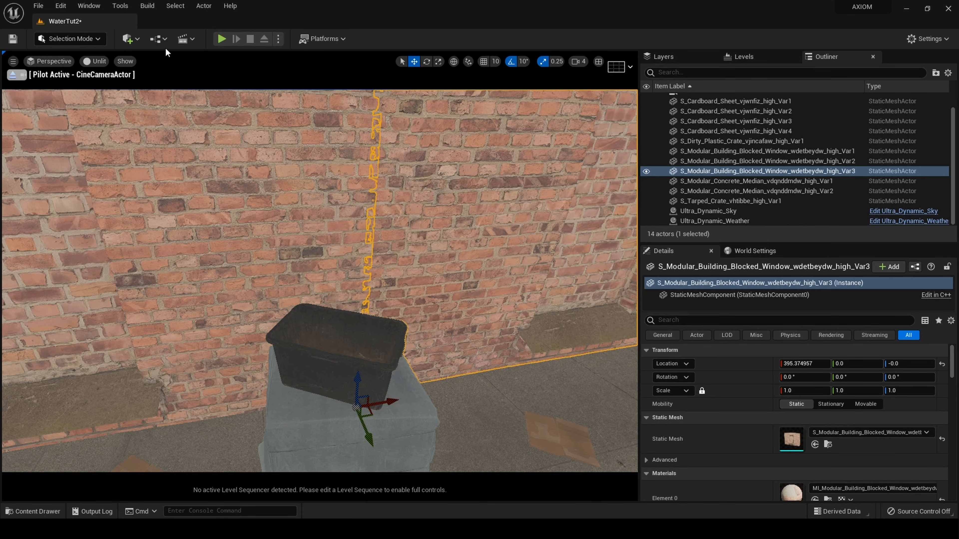
Add a Rect Light and place it in front of the blocked window beside the crates, at about X 182, Y 39, Z 60.
{"action": "left_click", "coordinate": [169, 41]}
{"action": "left_click", "coordinate": [170, 41]}
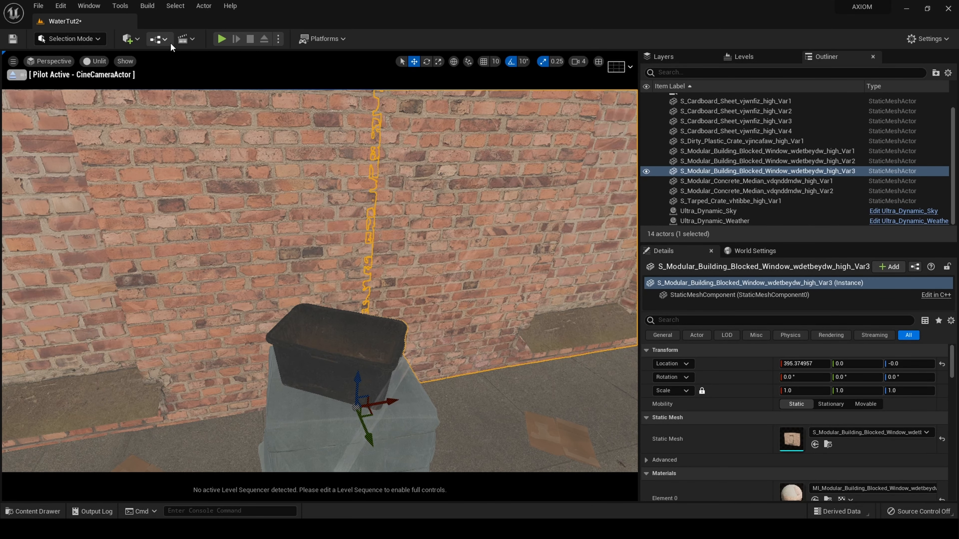
{"action": "left_click", "coordinate": [138, 40]}
{"action": "mouse_move", "coordinate": [180, 127]}
{"action": "left_click", "coordinate": [264, 165]}
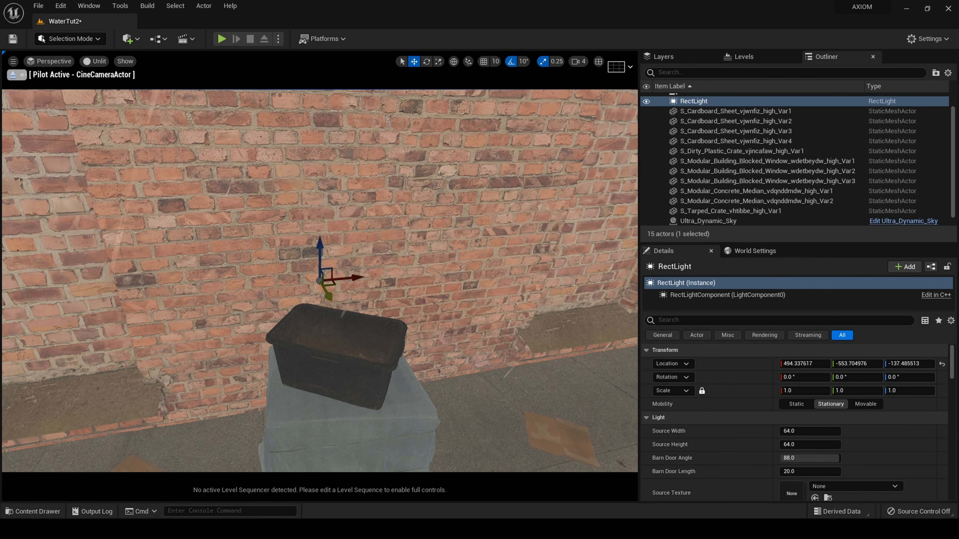
{"action": "left_click_drag", "start_coordinate": [328, 296], "coordinate": [414, 459]}
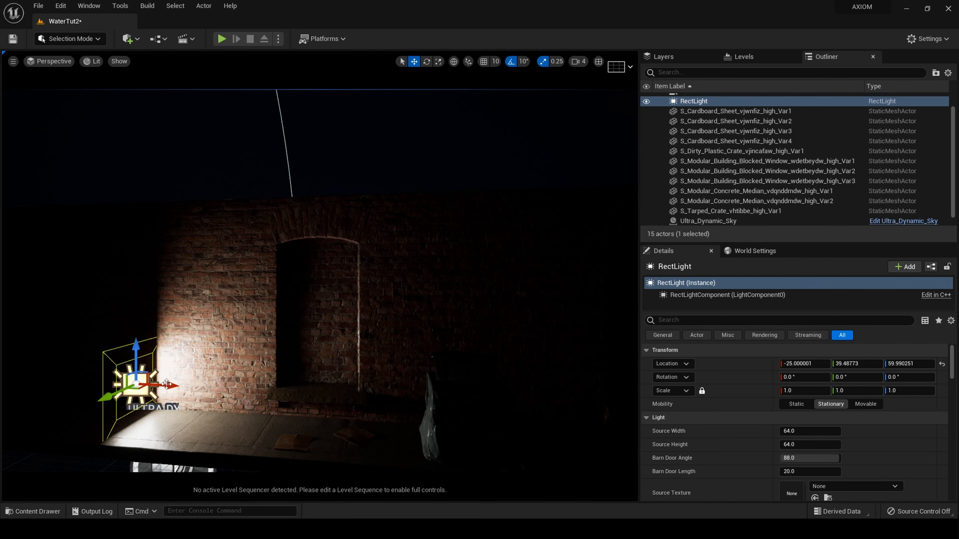
{"action": "left_click_drag", "start_coordinate": [167, 384], "coordinate": [330, 393]}
Set the rect light's color to a saturated blue, hex sRGB 008CFF.
{"action": "scroll", "coordinate": [773, 418], "scroll_direction": "down", "scroll_amount": 1}
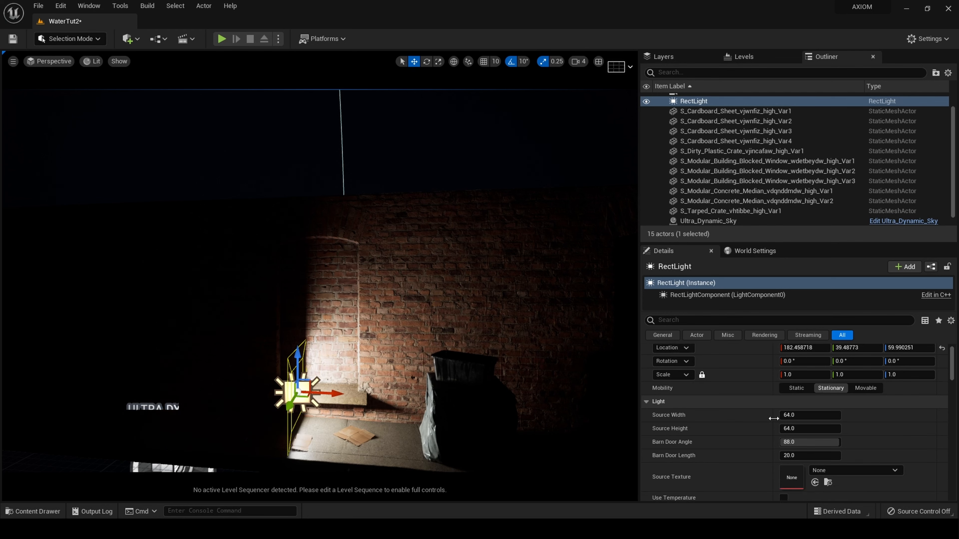
{"action": "scroll", "coordinate": [773, 419], "scroll_direction": "down", "scroll_amount": 4}
{"action": "left_click", "coordinate": [810, 450]}
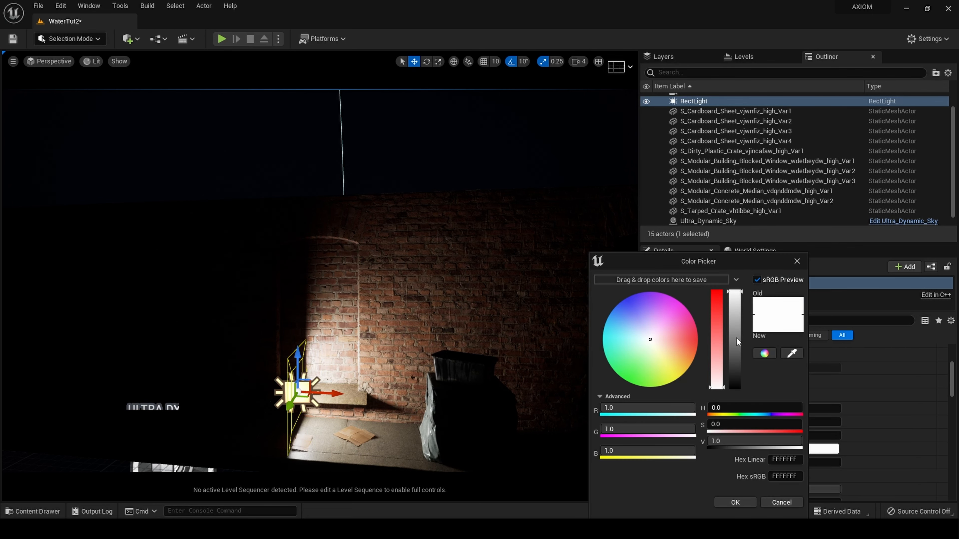
{"action": "left_click_drag", "start_coordinate": [644, 325], "coordinate": [621, 297]}
{"action": "left_click", "coordinate": [616, 306]}
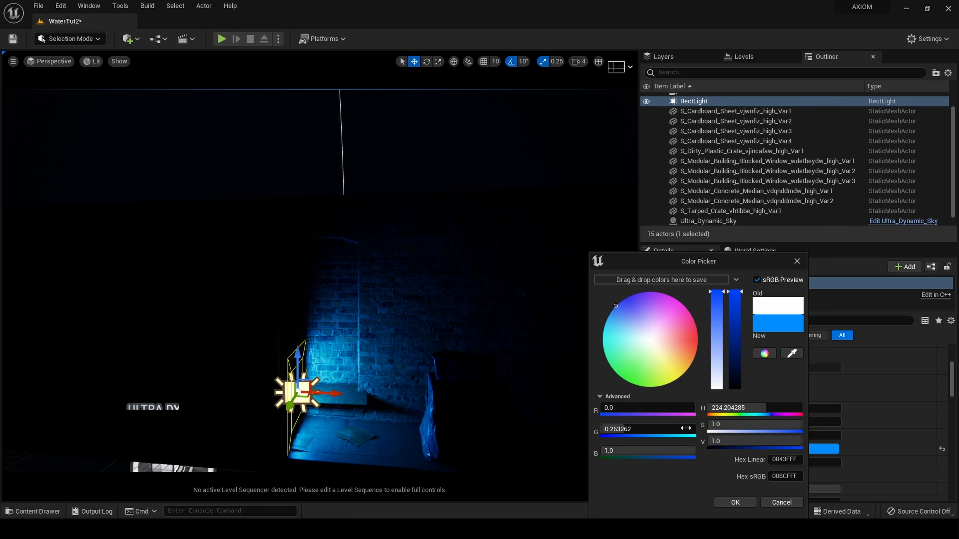
{"action": "left_click", "coordinate": [734, 503]}
Raise the rect light, pull it slightly away from the wall, and position it in front of the blocked window beside the tarped crate.
{"action": "left_click_drag", "start_coordinate": [332, 395], "coordinate": [32, 401]}
{"action": "left_click_drag", "start_coordinate": [75, 360], "coordinate": [64, 318]}
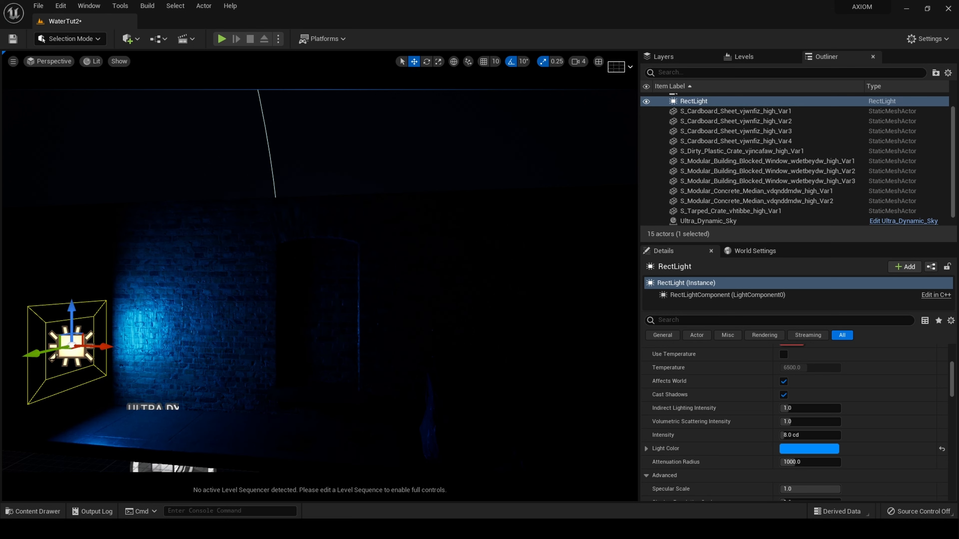
{"action": "left_click_drag", "start_coordinate": [36, 355], "coordinate": [10, 364]}
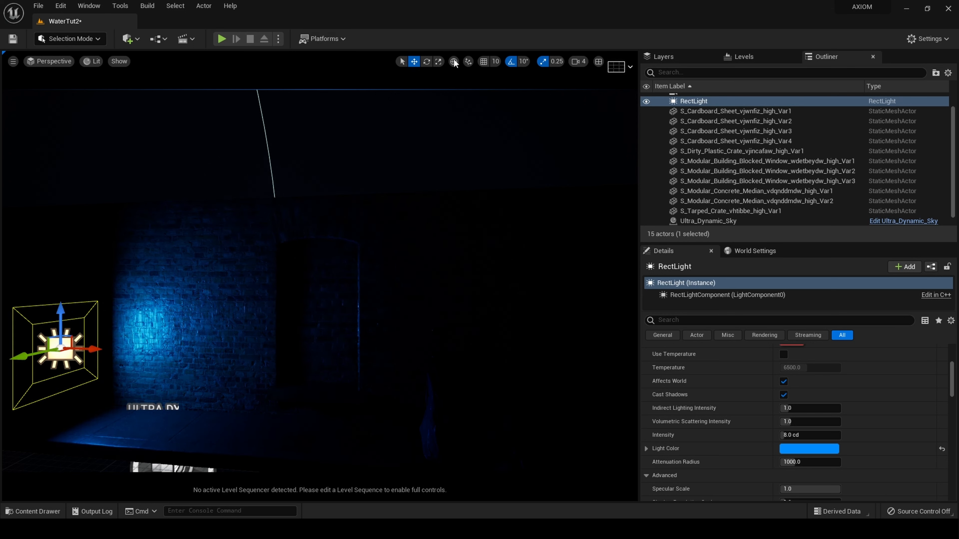
{"action": "left_click", "coordinate": [427, 62]}
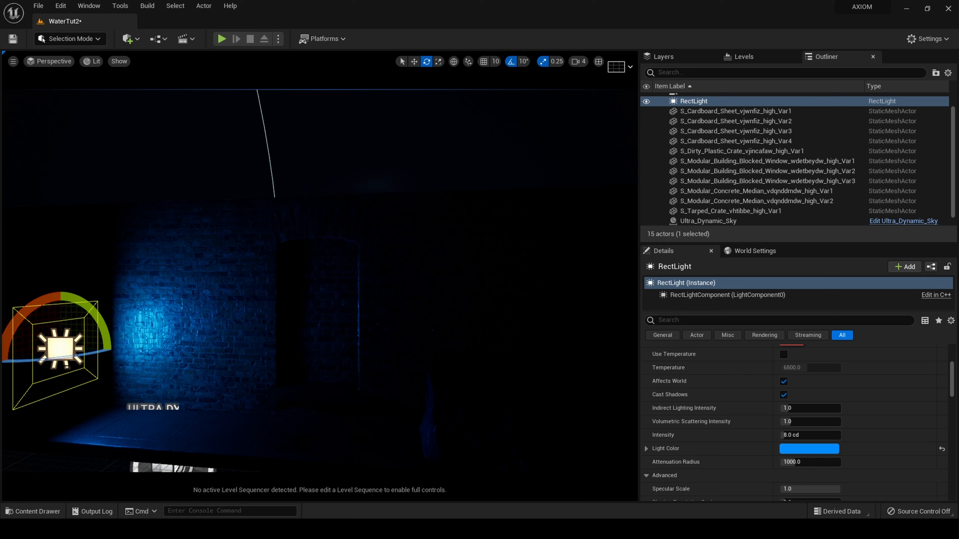
{"action": "left_click", "coordinate": [150, 371]}
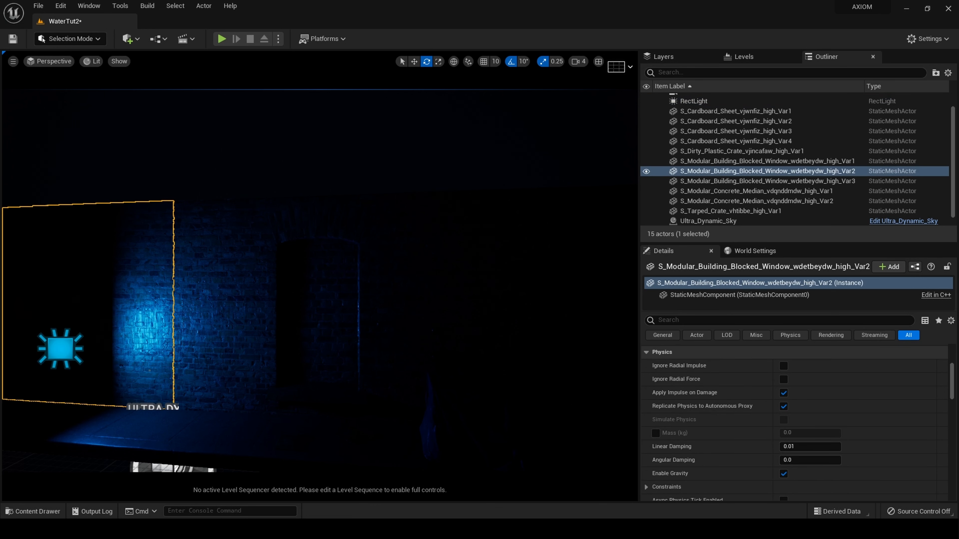
{"action": "left_click", "coordinate": [61, 348]}
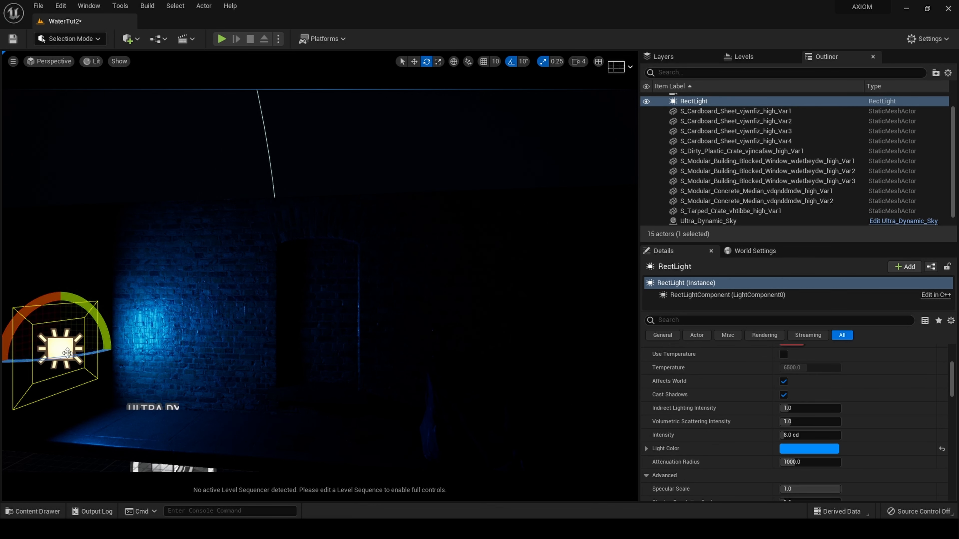
{"action": "left_click", "coordinate": [415, 62]}
{"action": "left_click_drag", "start_coordinate": [88, 351], "coordinate": [360, 400]}
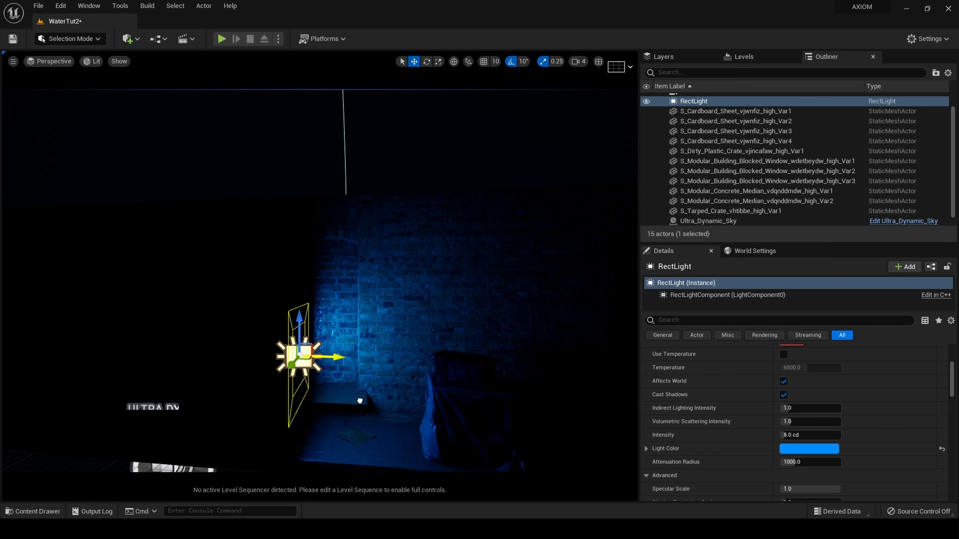
View the blue-lit wall and crates through the CineCameraActor.
{"action": "left_click", "coordinate": [314, 265]}
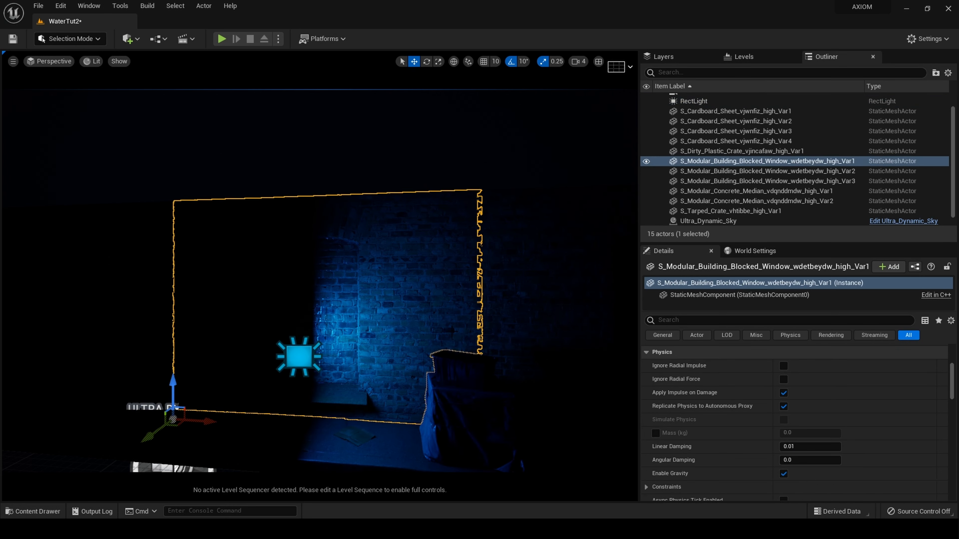
{"action": "left_click", "coordinate": [66, 65]}
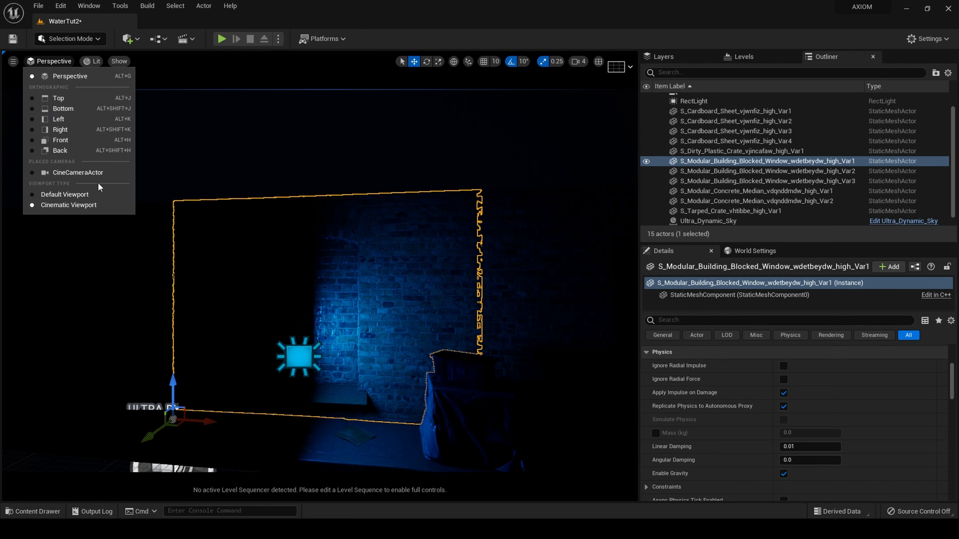
{"action": "left_click", "coordinate": [96, 173]}
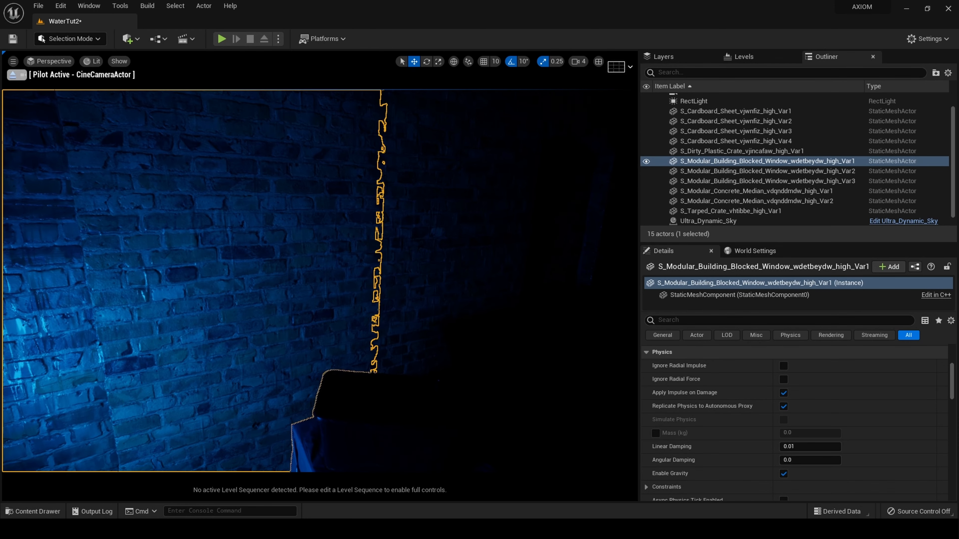
Reframe the piloted CineCameraActor to show the blue-lit brick wall together with the tarped crate.
{"action": "right_click_drag", "start_coordinate": [319, 281], "coordinate": [338, 321]}
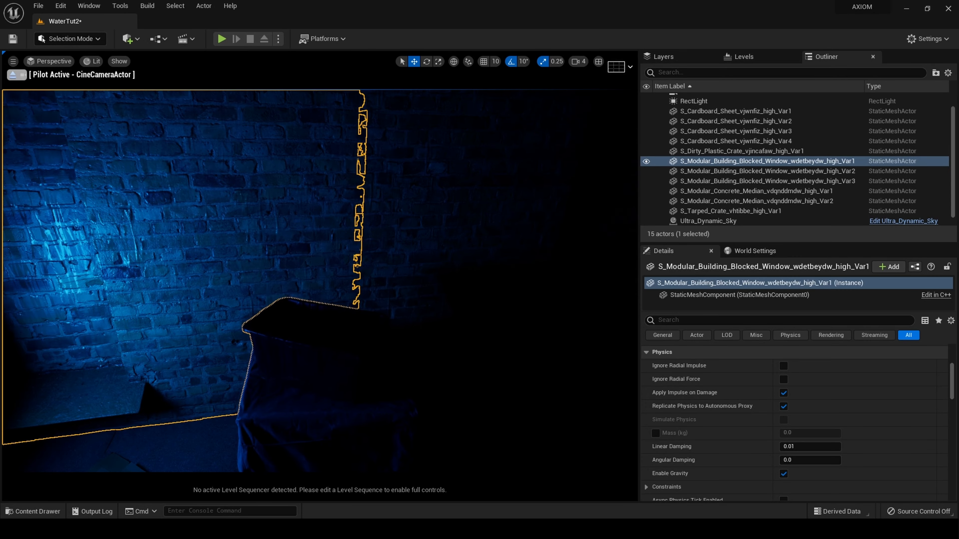
{"action": "right_click_drag", "start_coordinate": [558, 269], "coordinate": [568, 270]}
{"action": "right_click", "coordinate": [568, 270]}
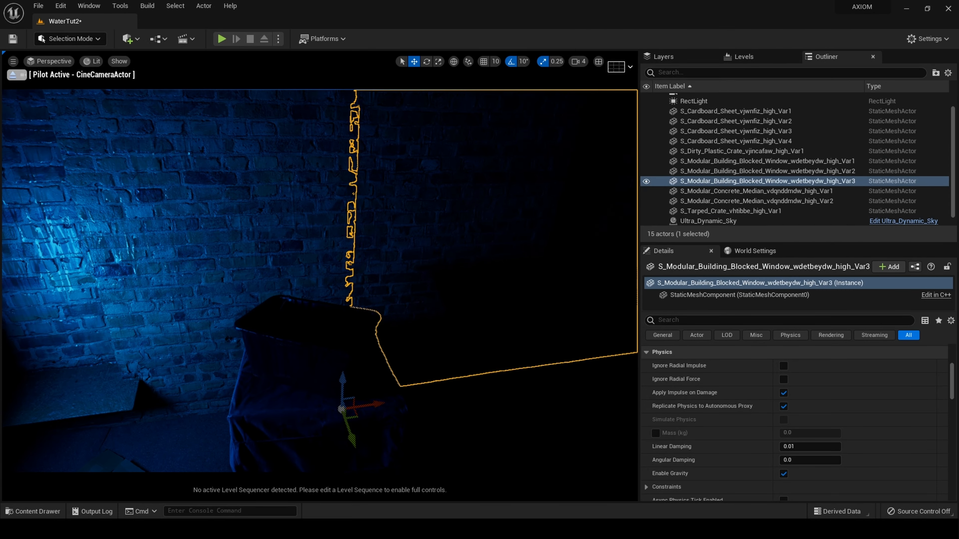
{"action": "left_click", "coordinate": [317, 347]}
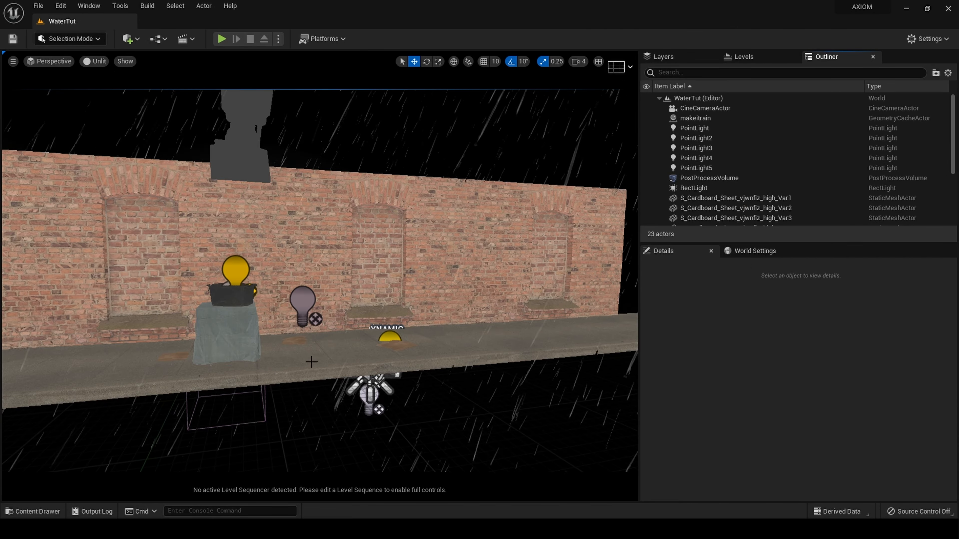
In the WaterTut level, select the point light above the cardboard beside the tarped crate and switch the viewport to Lit shading.
{"action": "right_click_drag", "start_coordinate": [312, 362], "coordinate": [253, 363]}
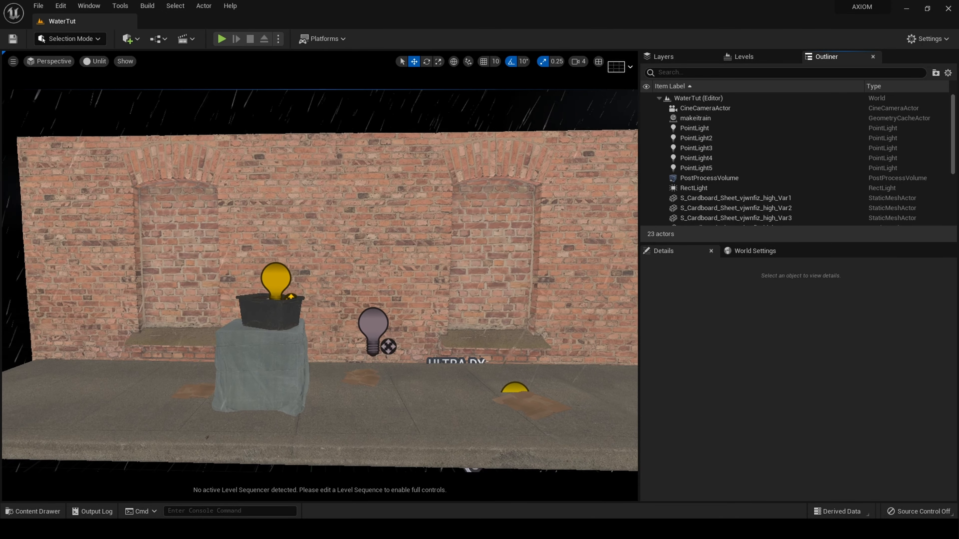
{"action": "left_click", "coordinate": [372, 329]}
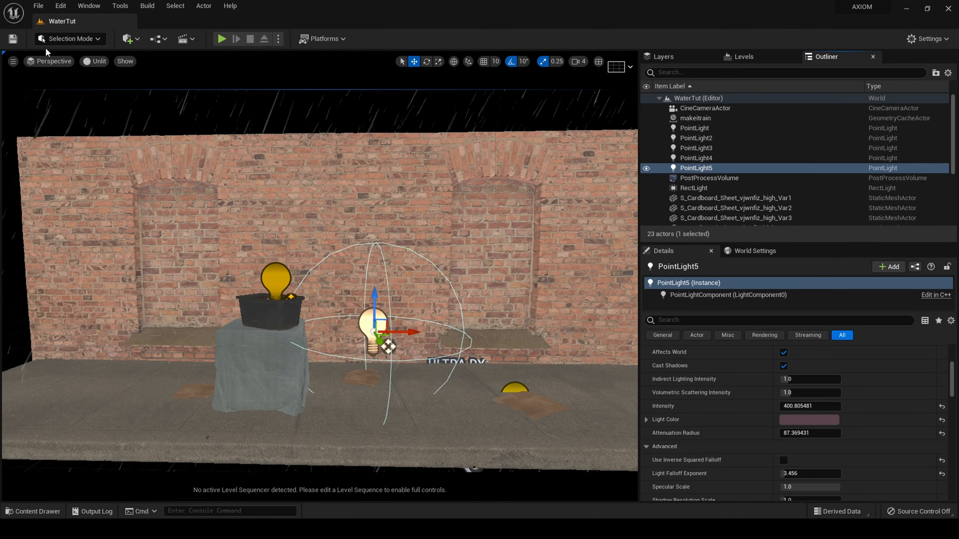
{"action": "left_click", "coordinate": [95, 61]}
{"action": "left_click", "coordinate": [109, 88]}
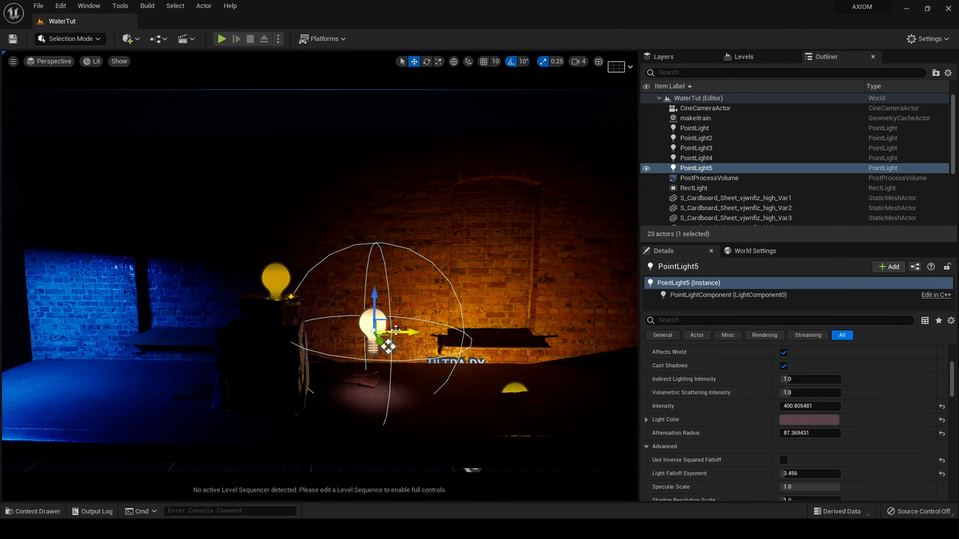
Inspect the orange point lights near the ground and above the crate, along with the wall lighting around them.
{"action": "left_click", "coordinate": [517, 388]}
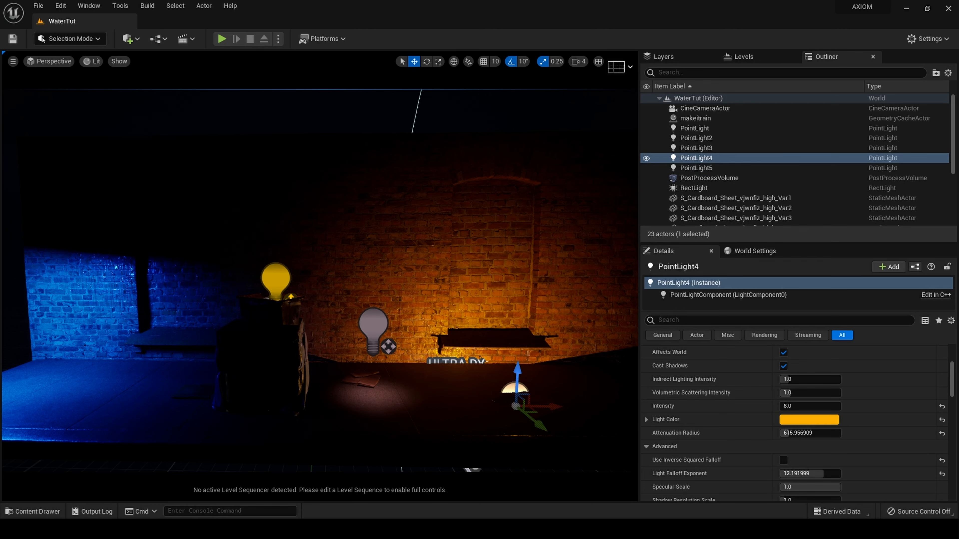
{"action": "left_click", "coordinate": [276, 284]}
{"action": "key", "text": "w"}
{"action": "right_click_drag", "start_coordinate": [325, 330], "coordinate": [238, 342]}
{"action": "key", "text": "s"}
{"action": "right_click_drag", "start_coordinate": [494, 358], "coordinate": [477, 356]}
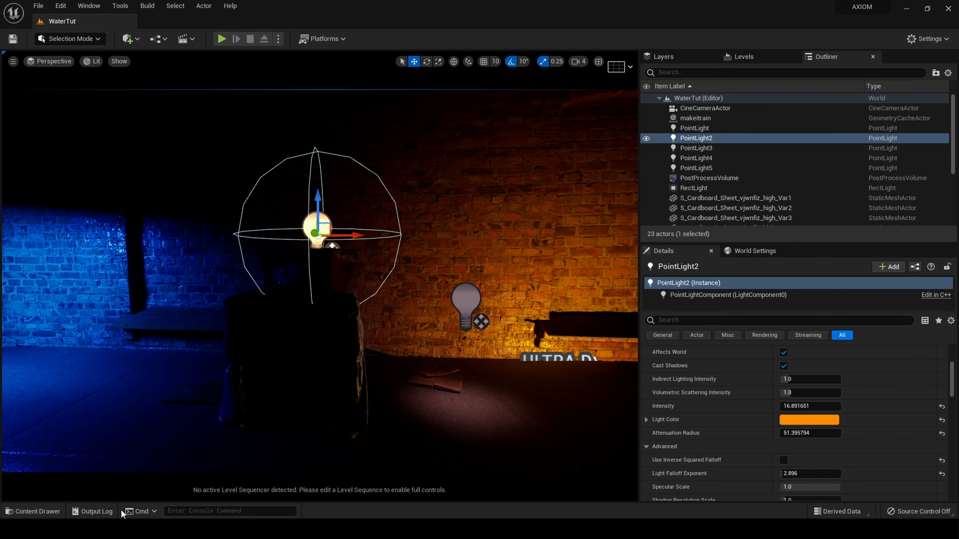
Open the DemoMap level from the UltraDynamicSky Maps folder.
{"action": "left_click", "coordinate": [33, 512]}
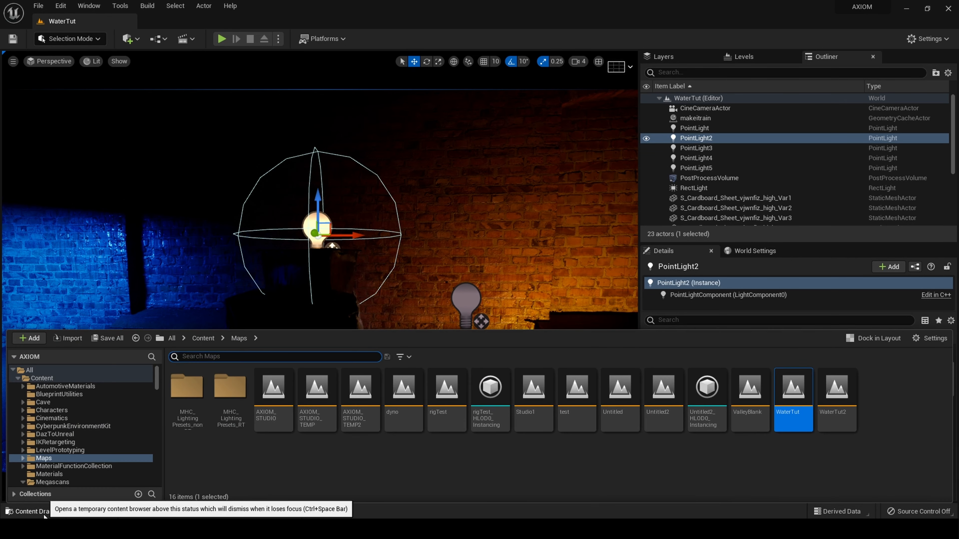
{"action": "left_click", "coordinate": [32, 511]}
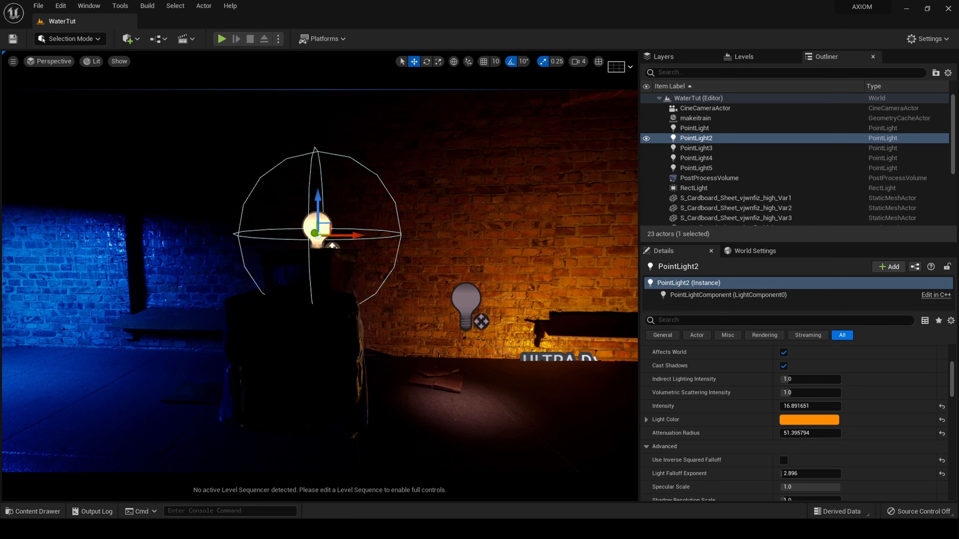
{"action": "left_click", "coordinate": [57, 512]}
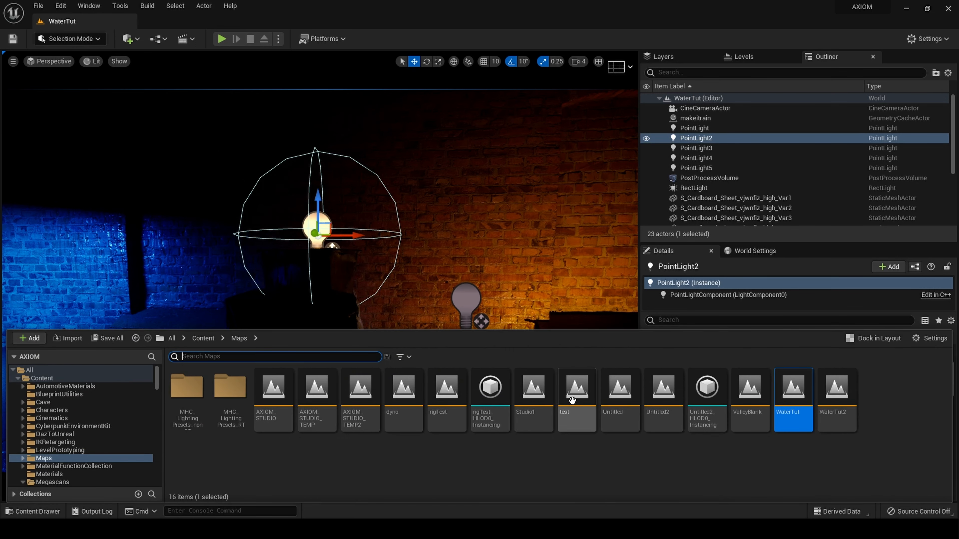
{"action": "left_click", "coordinate": [203, 338]}
{"action": "scroll", "coordinate": [370, 416], "scroll_direction": "down", "scroll_amount": 1}
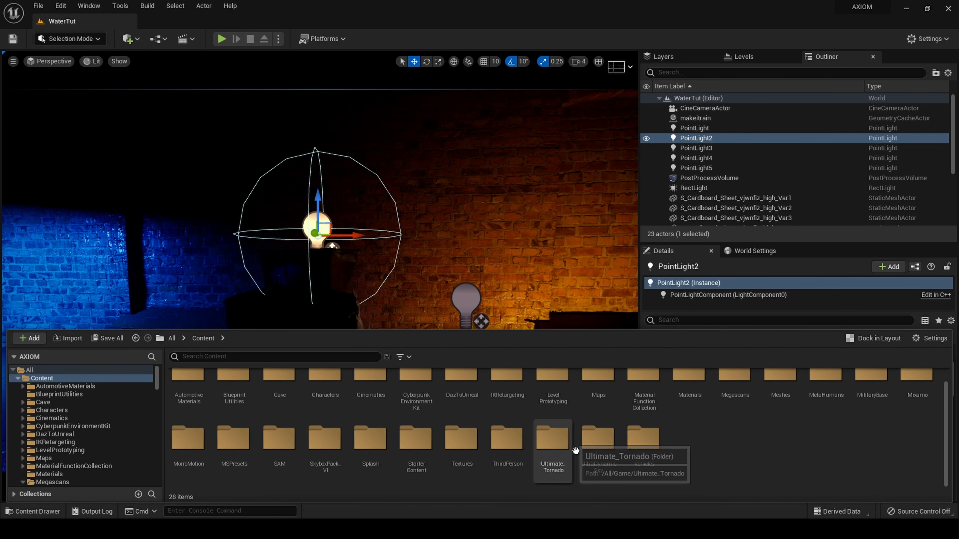
{"action": "double_click", "coordinate": [602, 469]}
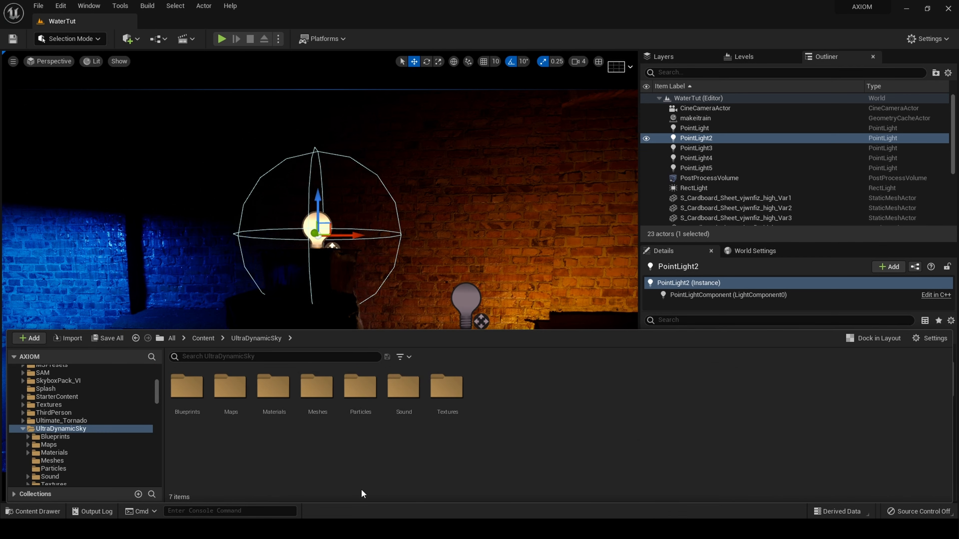
{"action": "double_click", "coordinate": [231, 396]}
{"action": "double_click", "coordinate": [233, 416]}
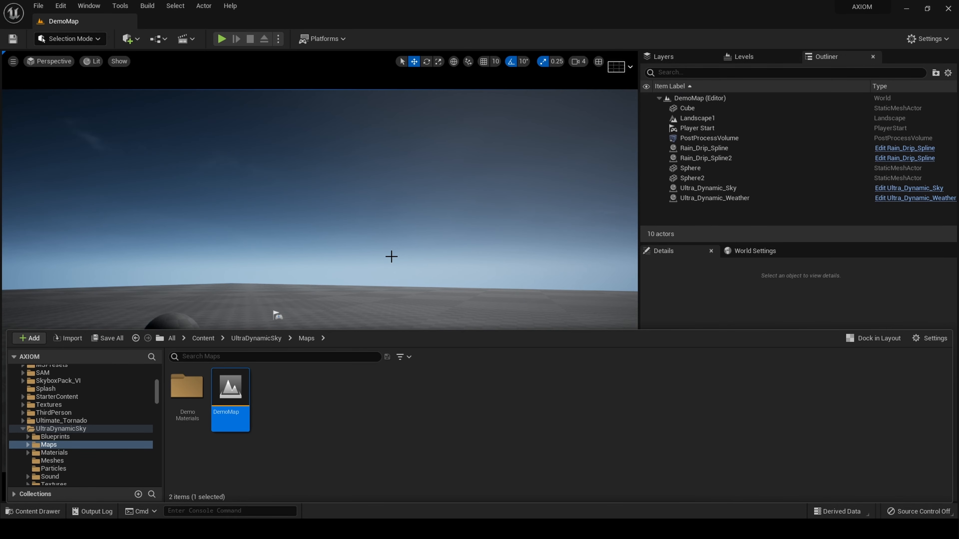
Apply the Thunderstorm weather preset to the Ultra_Dynamic_Weather actor.
{"action": "right_click_drag", "start_coordinate": [321, 182], "coordinate": [374, 248]}
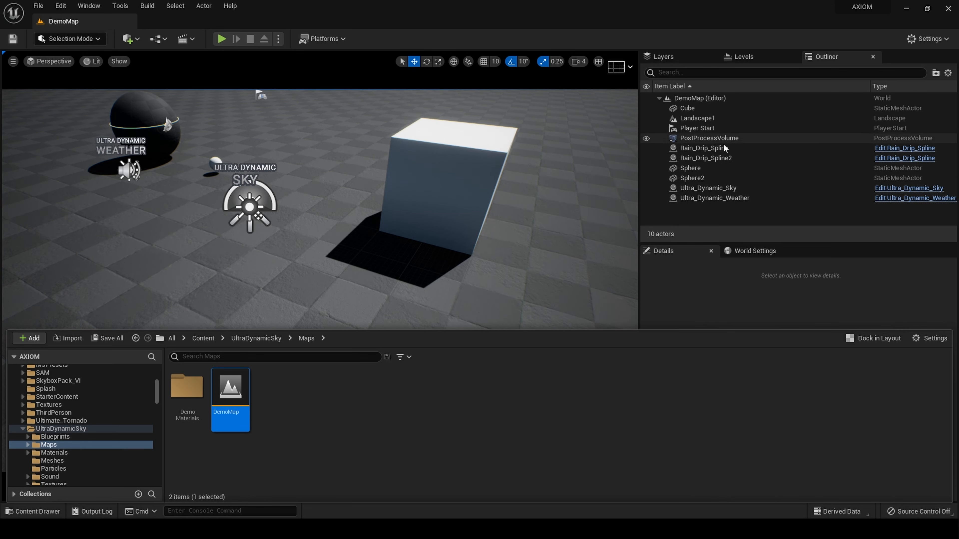
{"action": "left_click", "coordinate": [710, 198]}
{"action": "scroll", "coordinate": [838, 387], "scroll_direction": "up", "scroll_amount": 5}
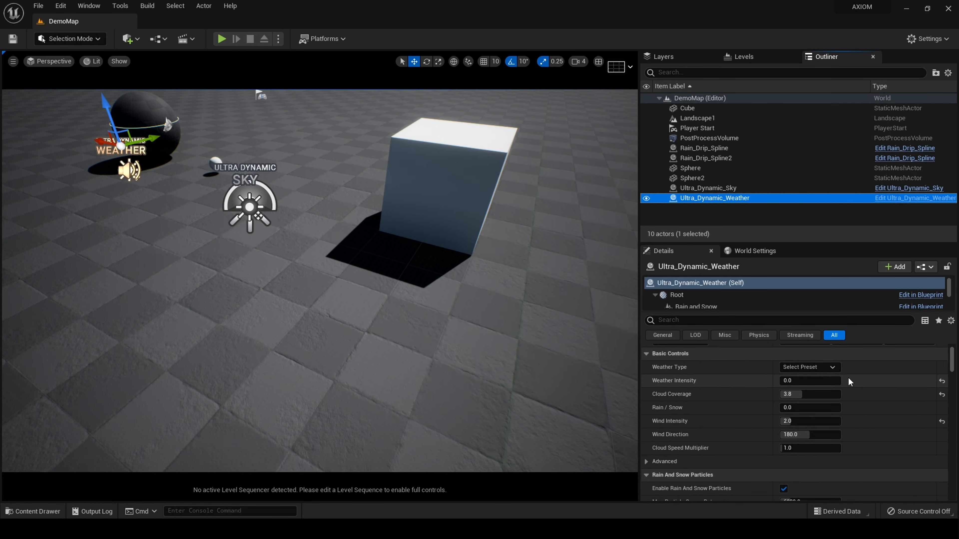
{"action": "left_click", "coordinate": [808, 400]}
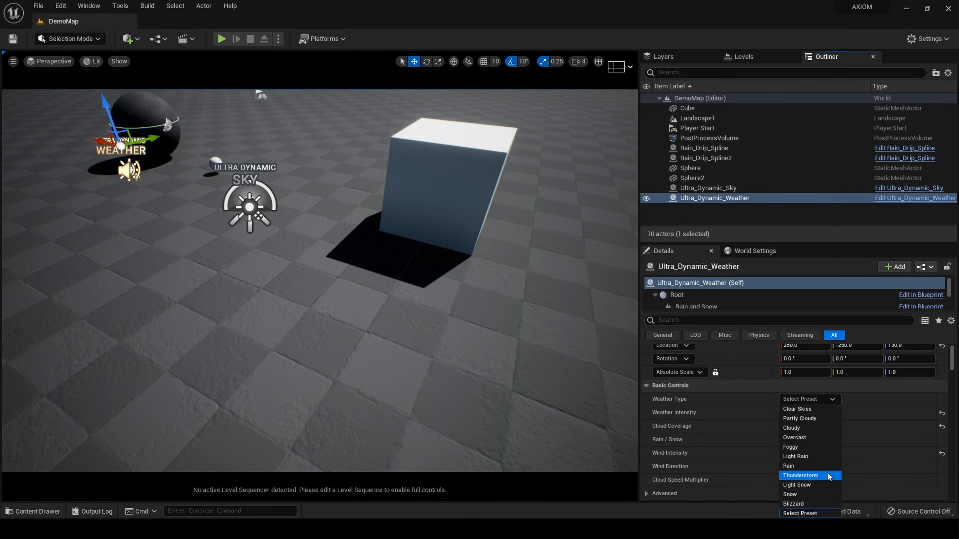
{"action": "left_click", "coordinate": [804, 475]}
Turn on game view and examine the rain drips on the large sphere and the puddles on the ground.
{"action": "right_click_drag", "start_coordinate": [409, 331], "coordinate": [512, 303]}
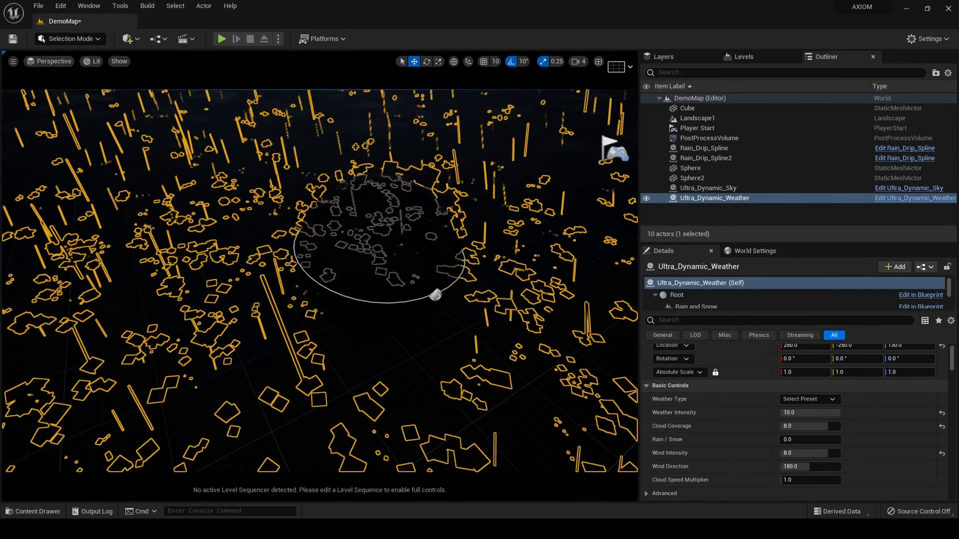
{"action": "key", "text": "g"}
{"action": "right_click_drag", "start_coordinate": [377, 260], "coordinate": [384, 229]}
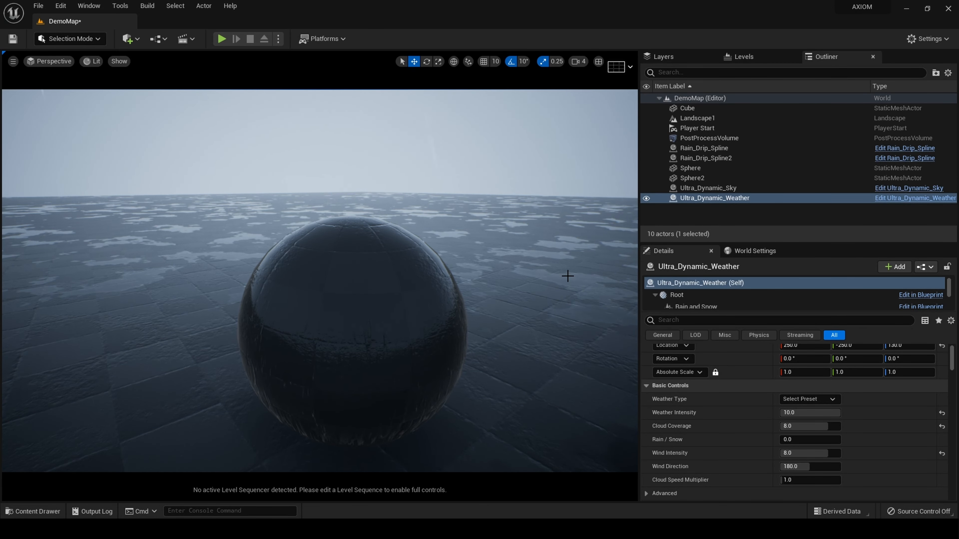
{"action": "left_click", "coordinate": [573, 314]}
{"action": "right_click_drag", "start_coordinate": [384, 365], "coordinate": [354, 354]}
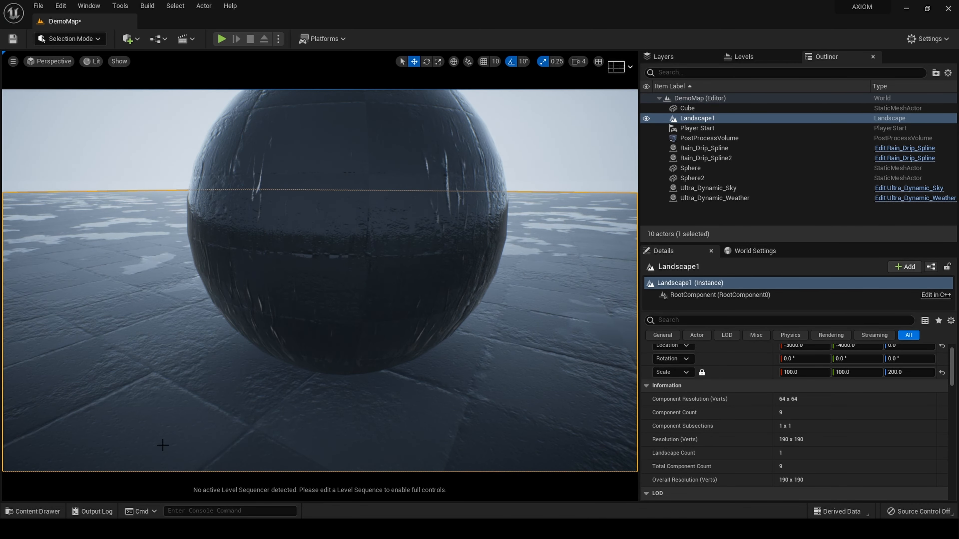
Open the large sphere's Wall_Example material and examine the Wet_Weather_Effects and Snow_Weather_Effects nodes in its graph.
{"action": "left_click", "coordinate": [359, 290]}
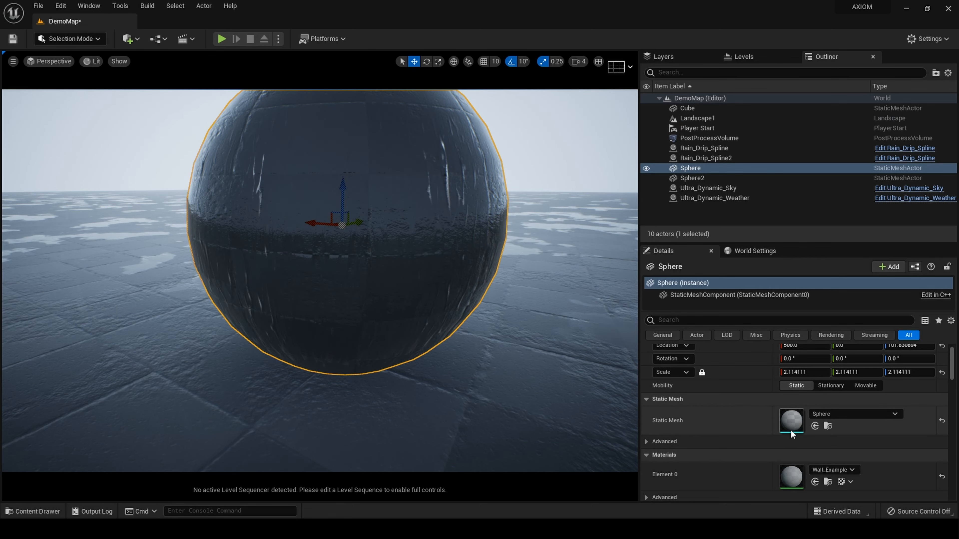
{"action": "double_click", "coordinate": [795, 477]}
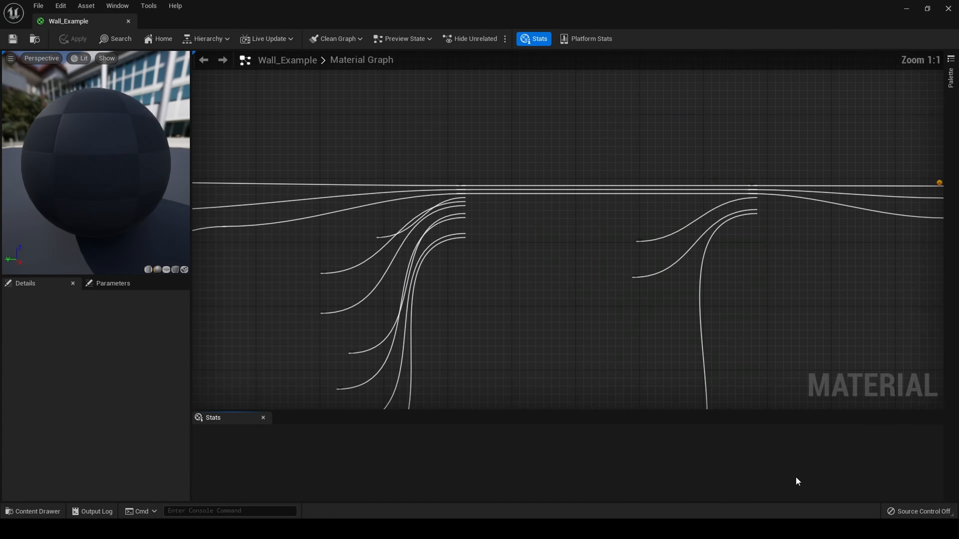
{"action": "right_click_drag", "start_coordinate": [737, 318], "coordinate": [886, 296]}
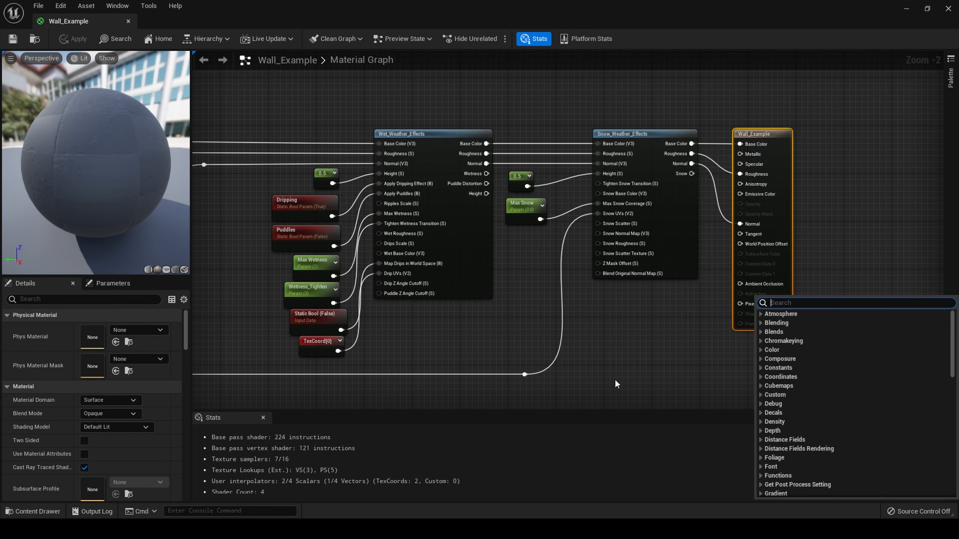
{"action": "scroll", "coordinate": [617, 379], "scroll_direction": "down", "scroll_amount": 1}
{"action": "right_click_drag", "start_coordinate": [613, 380], "coordinate": [846, 351]}
{"action": "scroll", "coordinate": [630, 370], "scroll_direction": "down", "scroll_amount": 1}
{"action": "right_click_drag", "start_coordinate": [619, 382], "coordinate": [492, 359]}
{"action": "scroll", "coordinate": [589, 347], "scroll_direction": "up", "scroll_amount": 1}
{"action": "scroll", "coordinate": [590, 351], "scroll_direction": "up", "scroll_amount": 1}
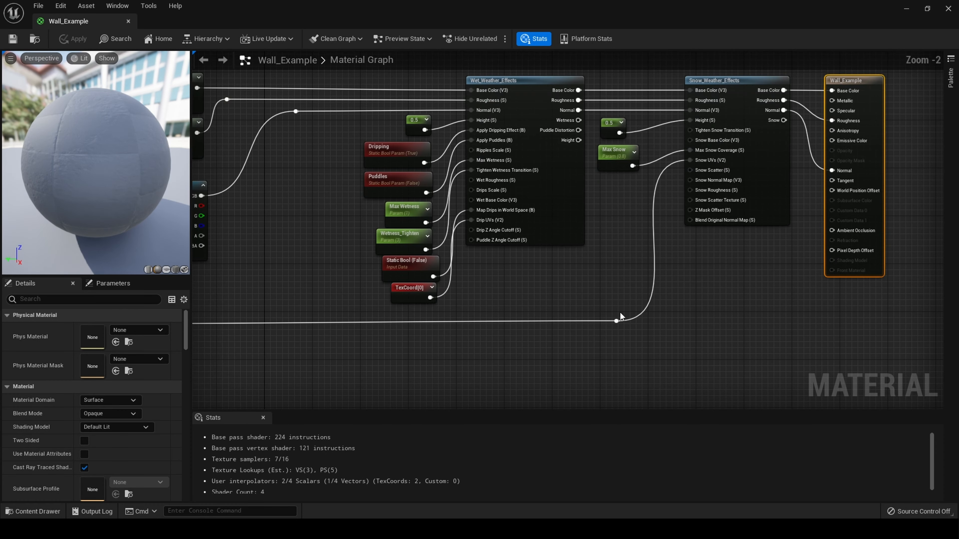
{"action": "right_click_drag", "start_coordinate": [619, 312], "coordinate": [633, 385]}
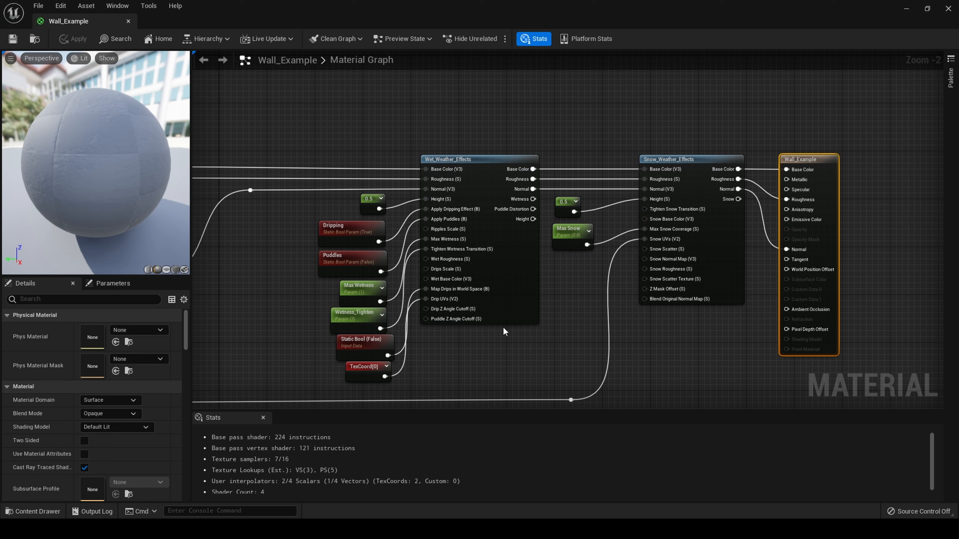
Copy the Wet_Weather_Effects node together with its seven input nodes, from TexCoord up to the 0.5 constant.
{"action": "left_click", "coordinate": [504, 317]}
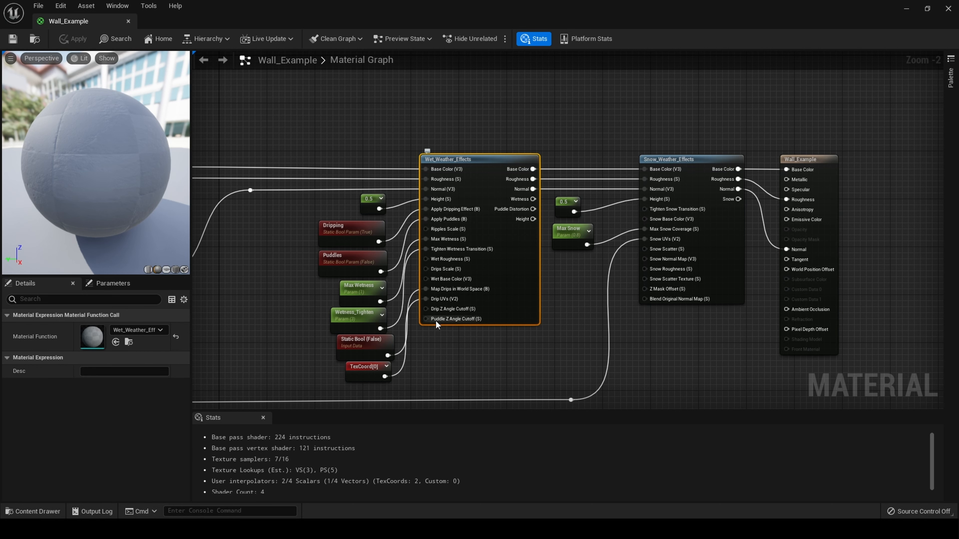
{"action": "left_click", "coordinate": [357, 370], "text": "shift"}
{"action": "left_click", "coordinate": [358, 347], "text": "shift"}
{"action": "left_click", "coordinate": [359, 320], "text": "shift"}
{"action": "left_click", "coordinate": [365, 296], "text": "shift"}
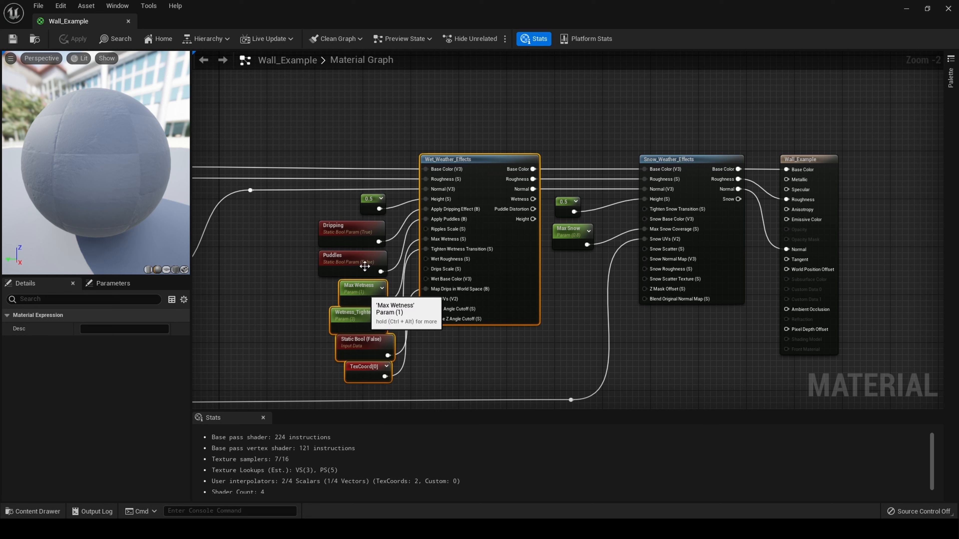
{"action": "left_click", "coordinate": [365, 267], "text": "shift"}
{"action": "left_click", "coordinate": [352, 235], "text": "shift"}
{"action": "left_click", "coordinate": [373, 201], "text": "shift"}
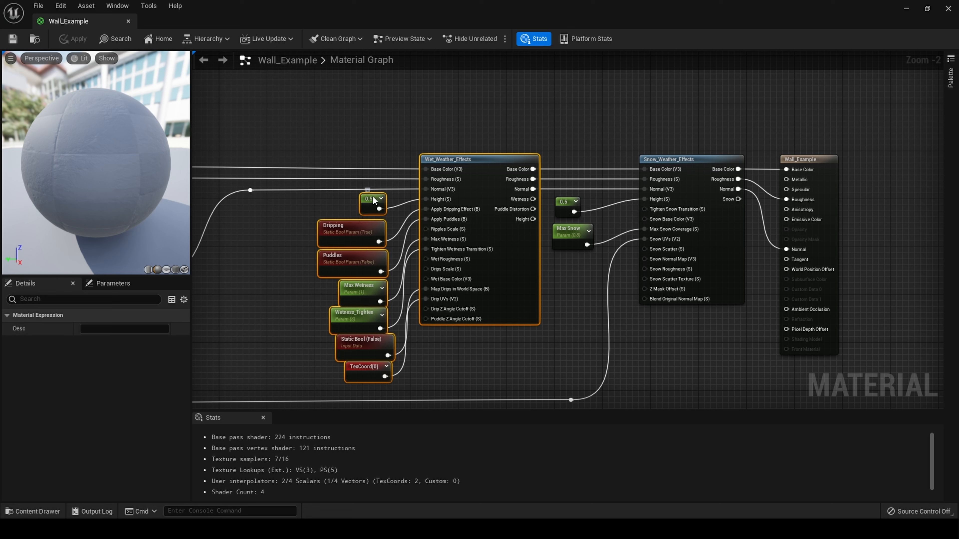
{"action": "right_click", "coordinate": [374, 202]}
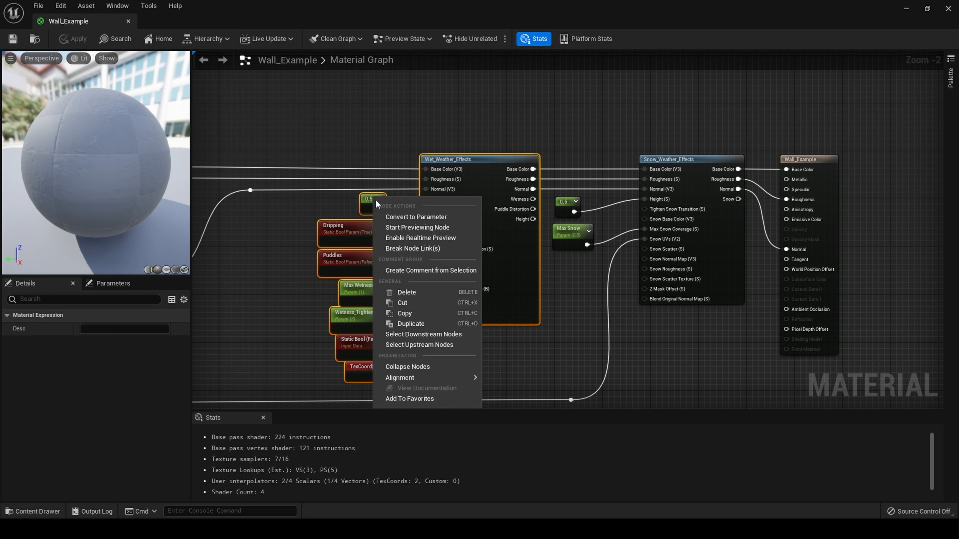
{"action": "left_click", "coordinate": [420, 314]}
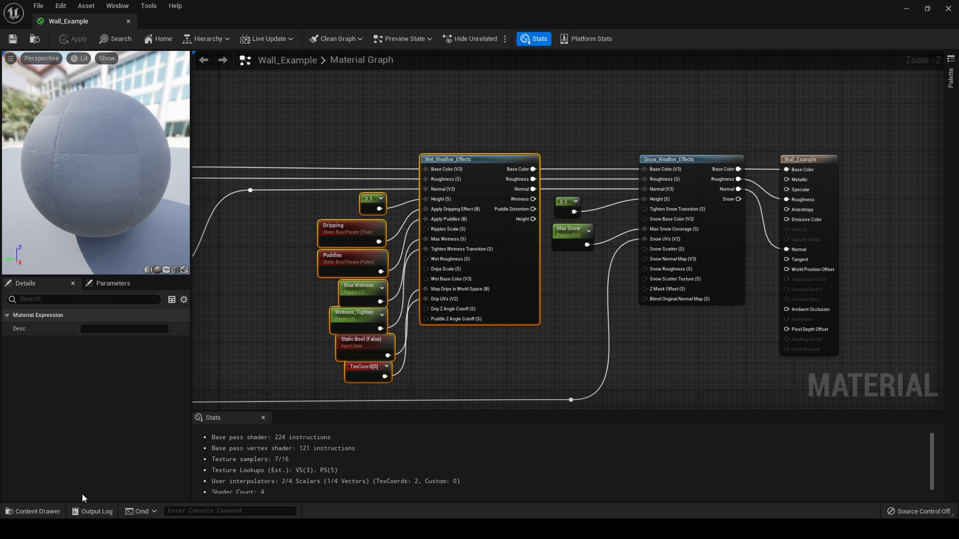
Create a material function named MF_JobutsuRainv2 in the Content/Materials folder and paste the copied Wet_Weather_Effects nodes into its graph.
{"action": "left_click", "coordinate": [27, 513]}
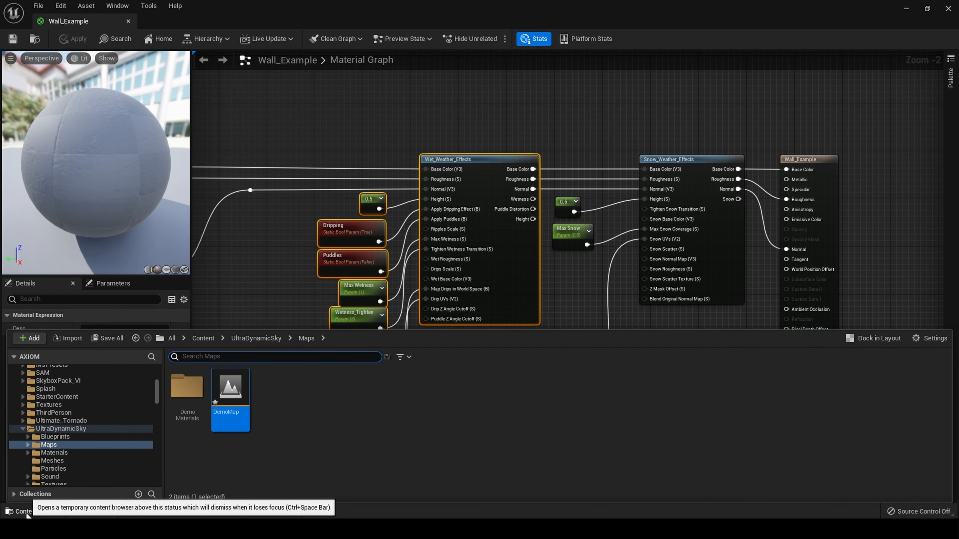
{"action": "left_click", "coordinate": [204, 339]}
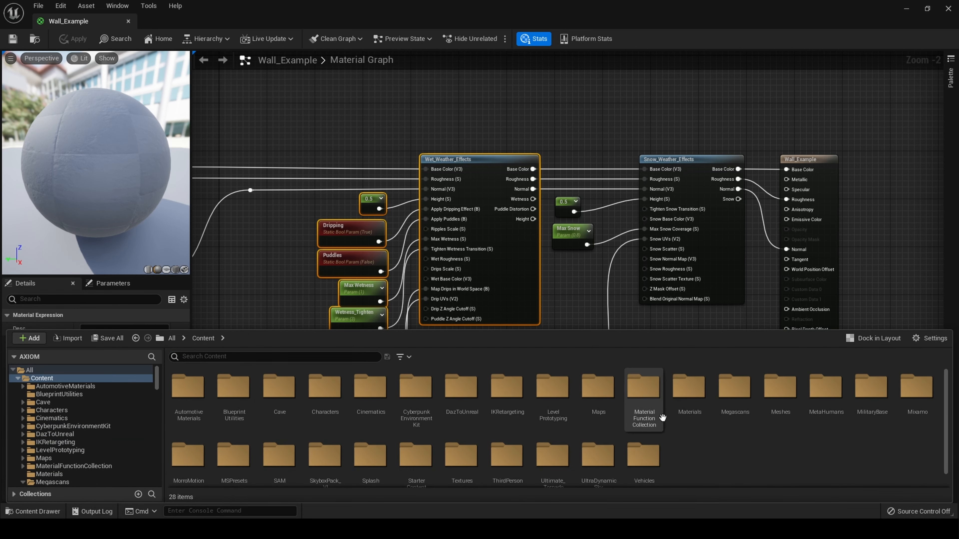
{"action": "double_click", "coordinate": [704, 426]}
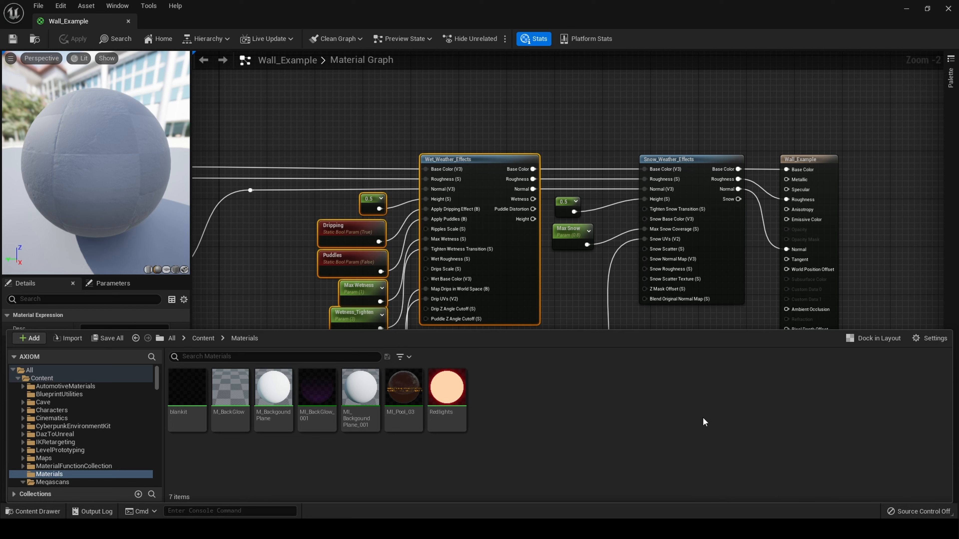
{"action": "right_click", "coordinate": [545, 423]}
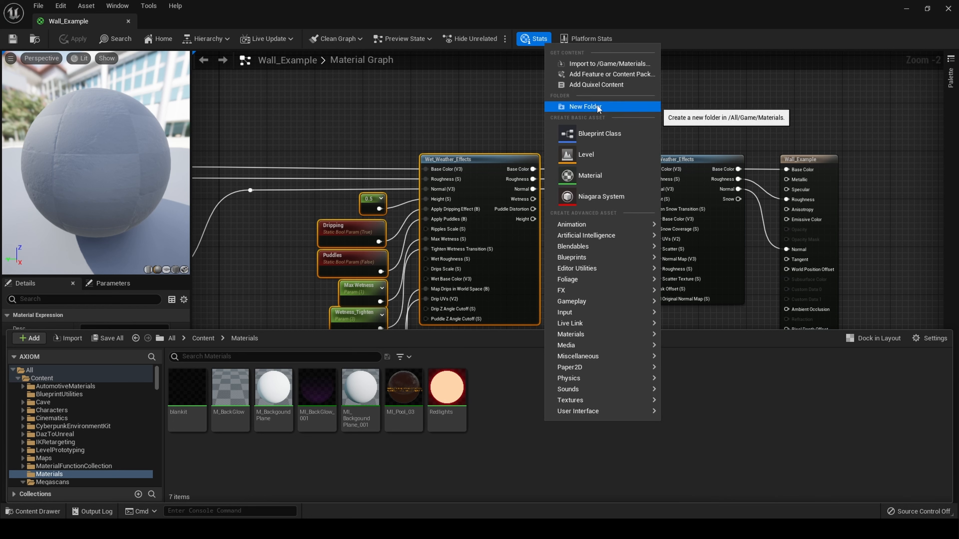
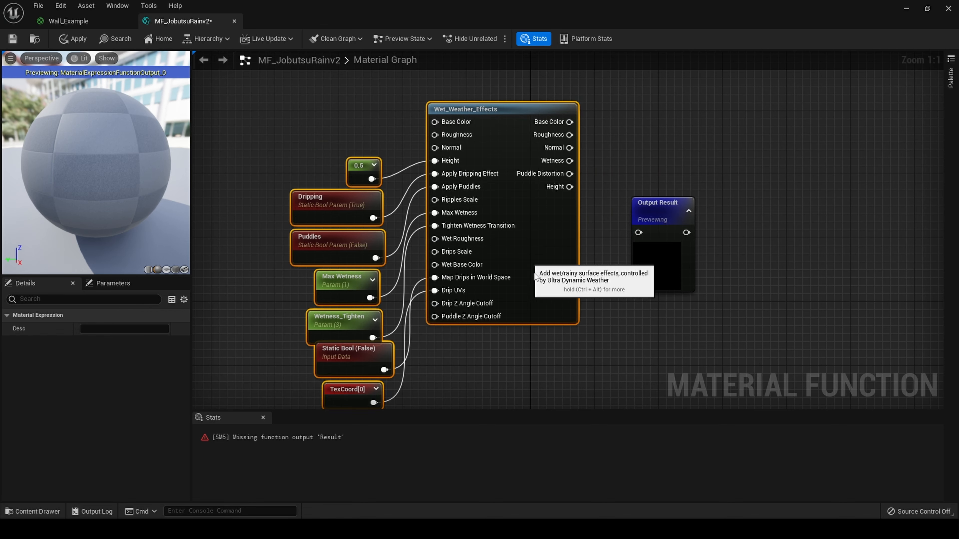
Delete the default Output Result node from the material function graph.
{"action": "right_click_drag", "start_coordinate": [628, 356], "coordinate": [618, 367]}
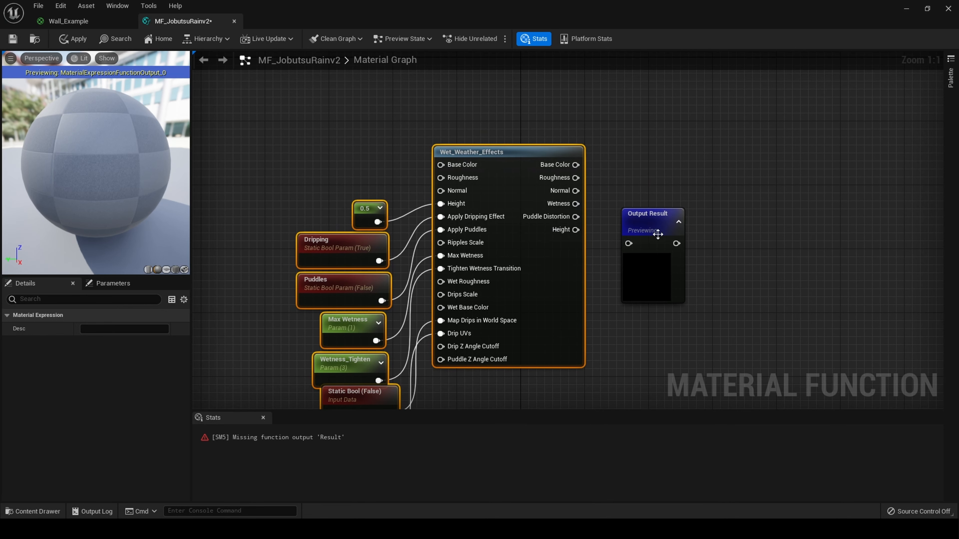
{"action": "left_click", "coordinate": [650, 223]}
{"action": "key", "text": "Delete"}
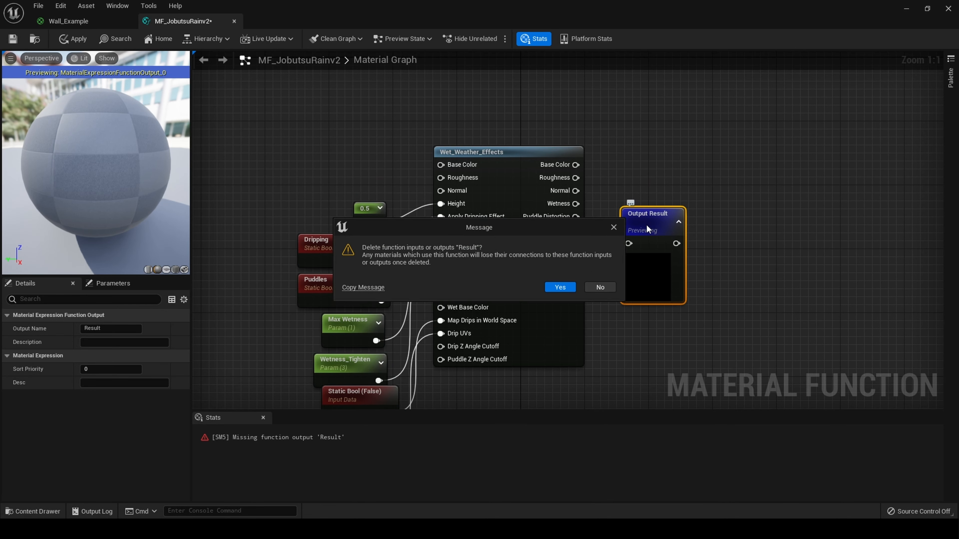
{"action": "left_click", "coordinate": [566, 286]}
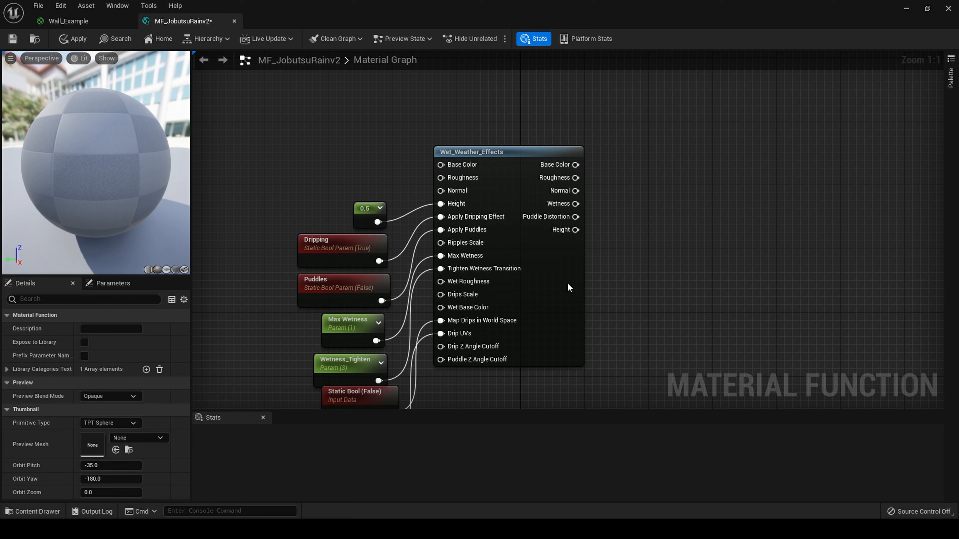
Add a FunctionOutput node beside Wet_Weather_Effects and duplicate it twice, stacking the three outputs vertically.
{"action": "right_click", "coordinate": [666, 151]}
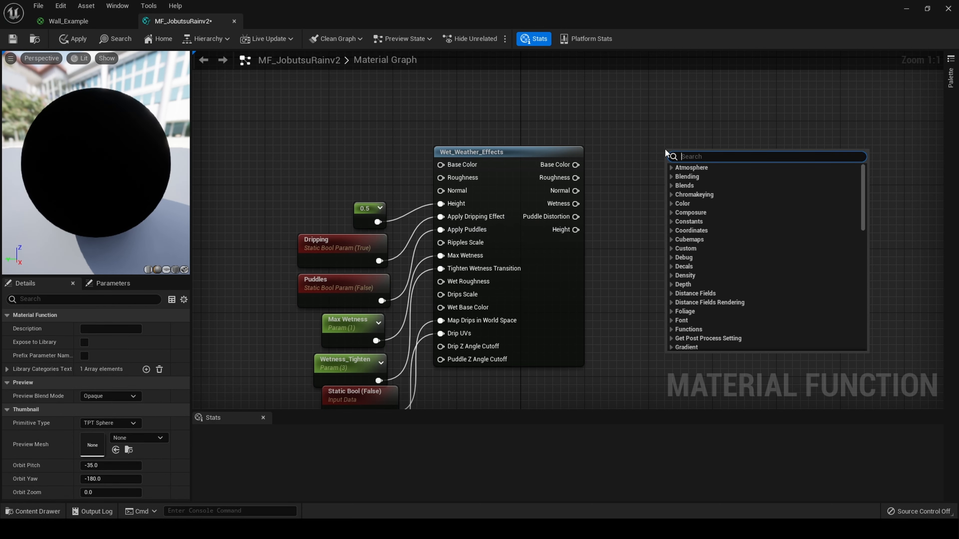
{"action": "type", "text": "out"}
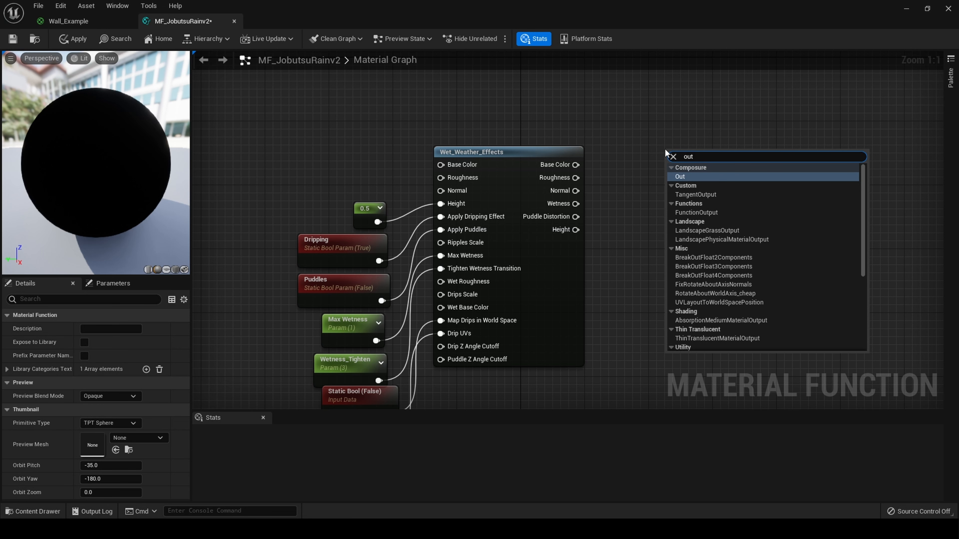
{"action": "left_click", "coordinate": [706, 213]}
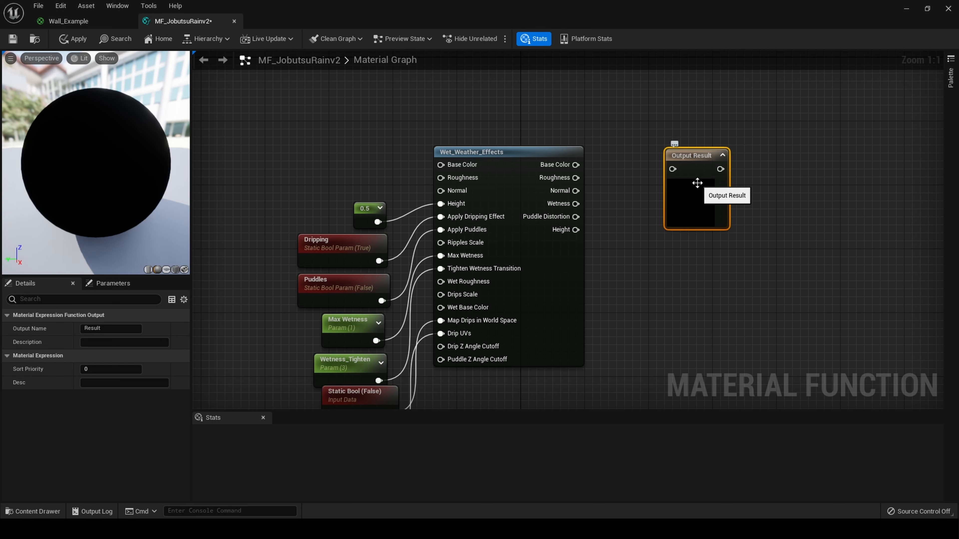
{"action": "key", "text": "ctrl+d"}
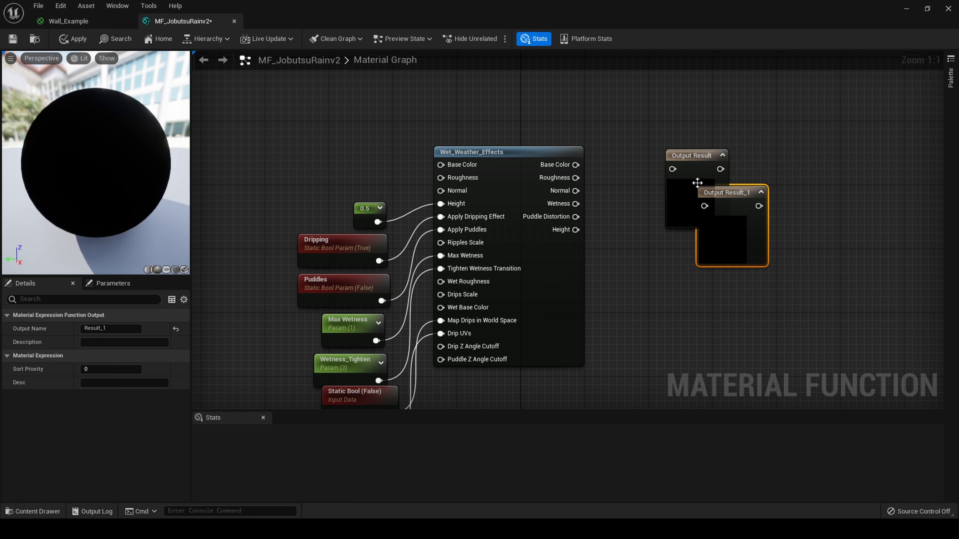
{"action": "left_click_drag", "start_coordinate": [710, 250], "coordinate": [679, 298]}
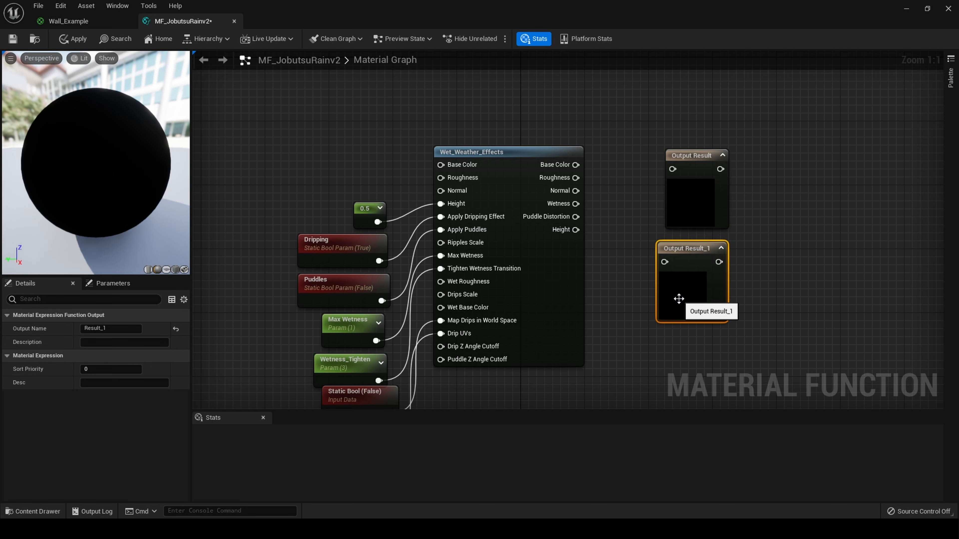
{"action": "key", "text": "ctrl+d"}
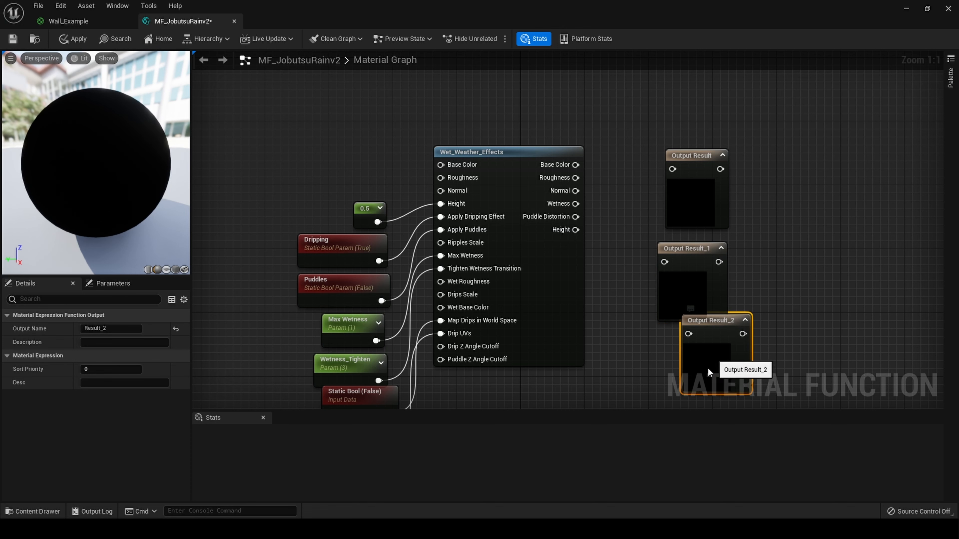
{"action": "left_click_drag", "start_coordinate": [708, 367], "coordinate": [692, 393]}
{"action": "right_click_drag", "start_coordinate": [723, 282], "coordinate": [717, 237]}
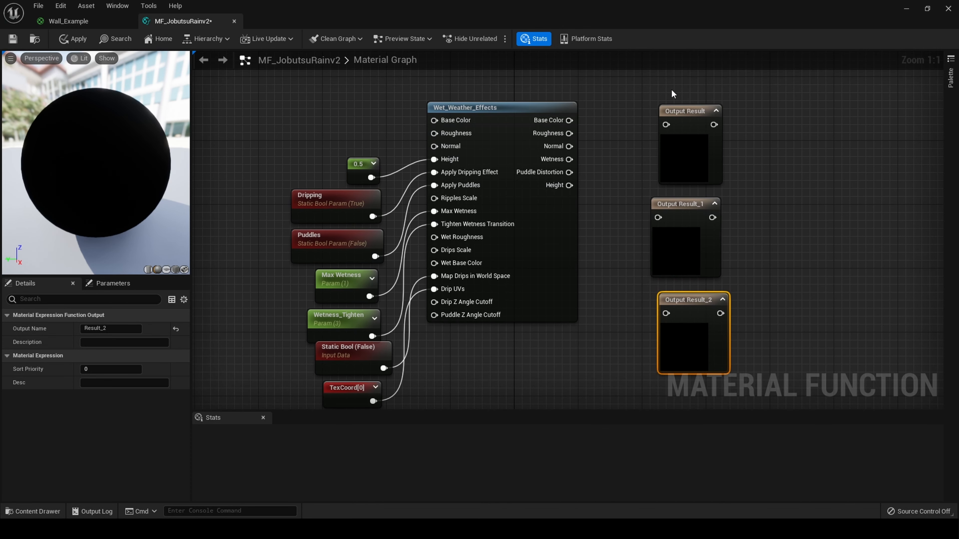
Rename the uppermost function output to Base Color.
{"action": "left_click", "coordinate": [687, 139]}
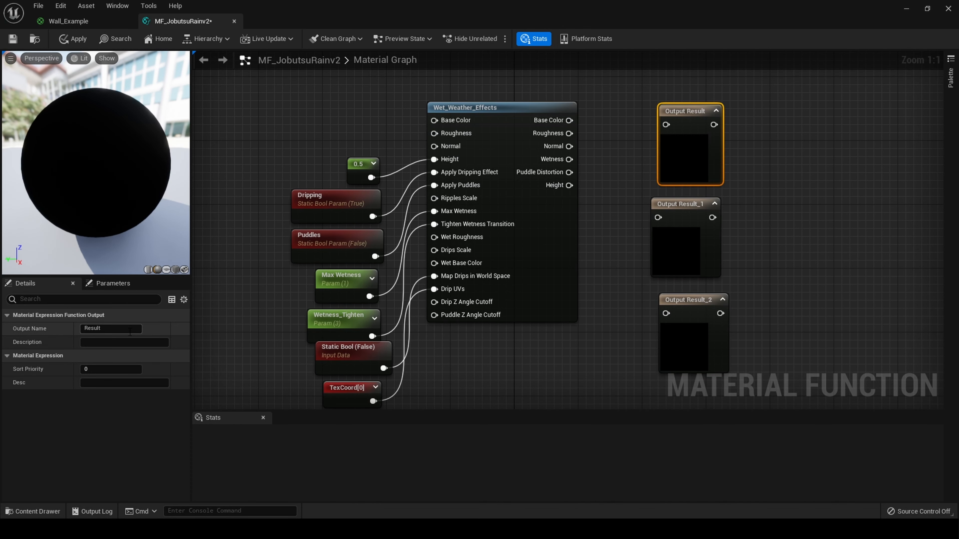
{"action": "left_click", "coordinate": [121, 329]}
{"action": "type", "text": "Base "}
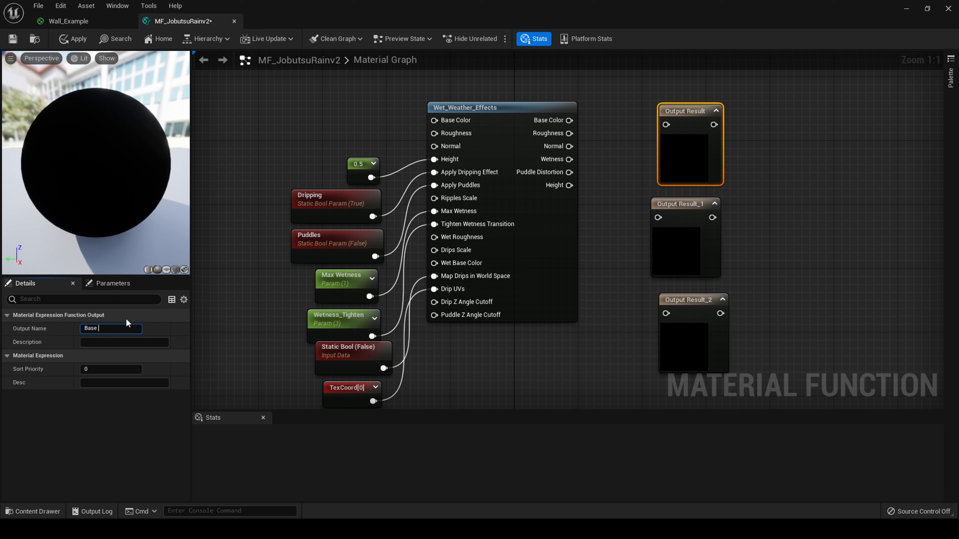
{"action": "type", "text": "Color"}
{"action": "key", "text": "Return"}
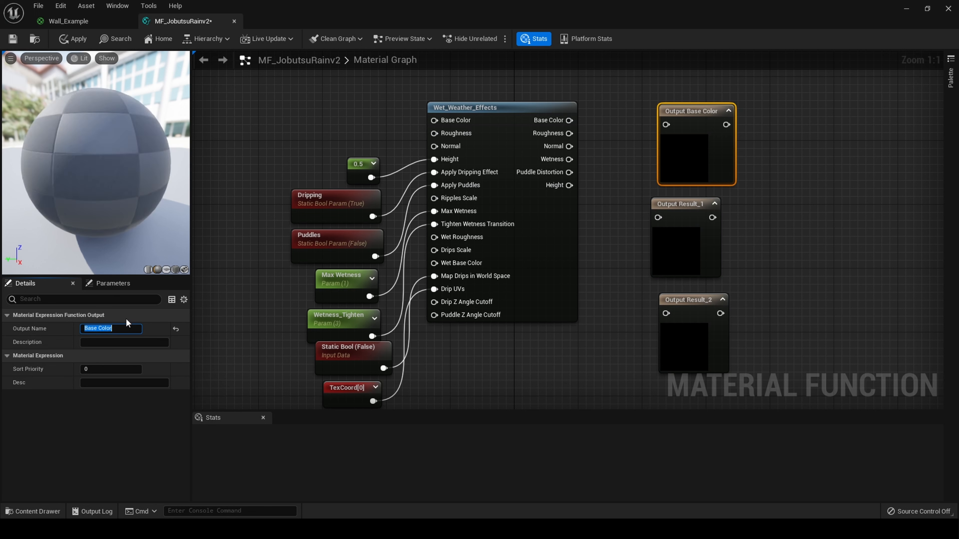
Rename the middle function output to Roughness and the lowest one to Normal.
{"action": "left_click", "coordinate": [687, 240]}
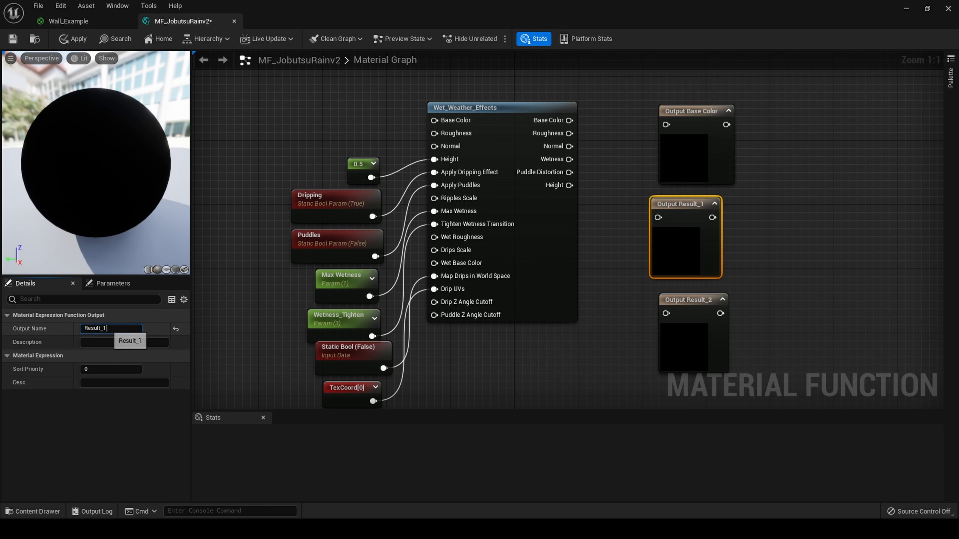
{"action": "left_click", "coordinate": [112, 328]}
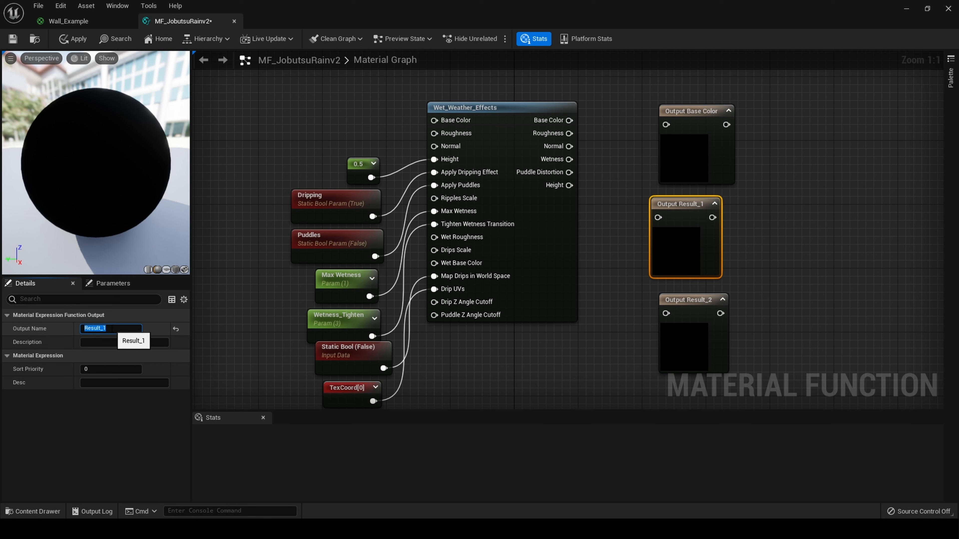
{"action": "key", "text": "BackSpace"}
{"action": "key", "text": "Return"}
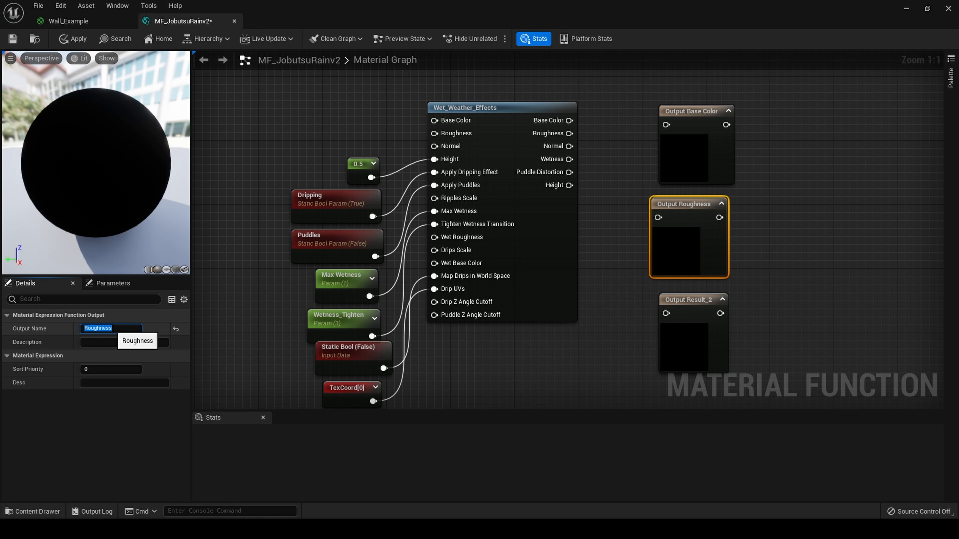
{"action": "left_click", "coordinate": [678, 347]}
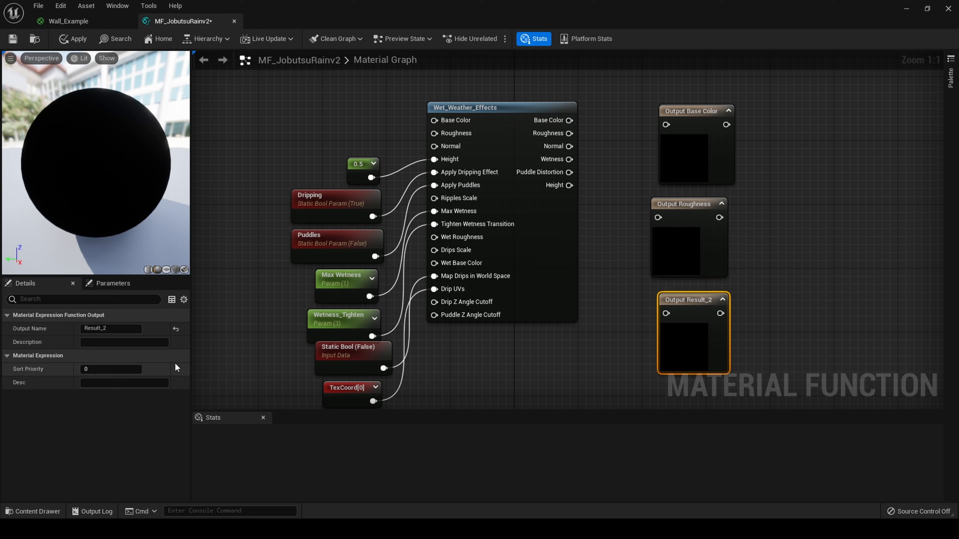
{"action": "left_click", "coordinate": [114, 328]}
{"action": "key", "text": "BackSpace"}
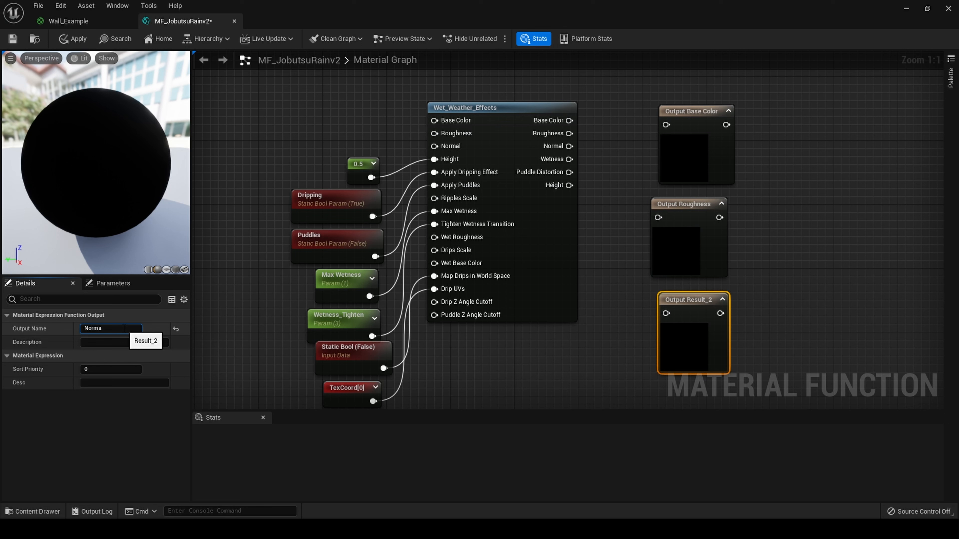
{"action": "key", "text": "Return"}
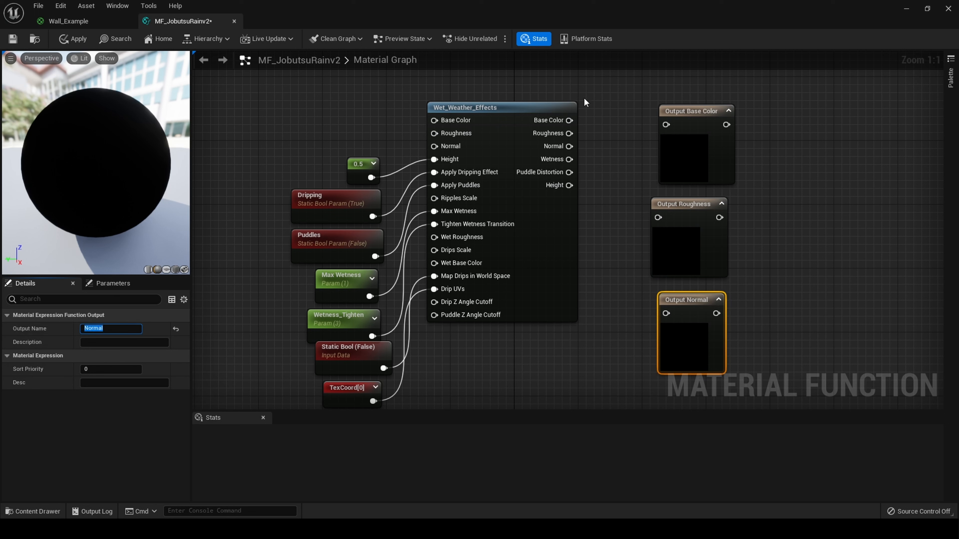
Connect the Base Color, Roughness and Normal outputs of Wet_Weather_Effects to the matching function output nodes.
{"action": "left_click_drag", "start_coordinate": [568, 120], "coordinate": [666, 124]}
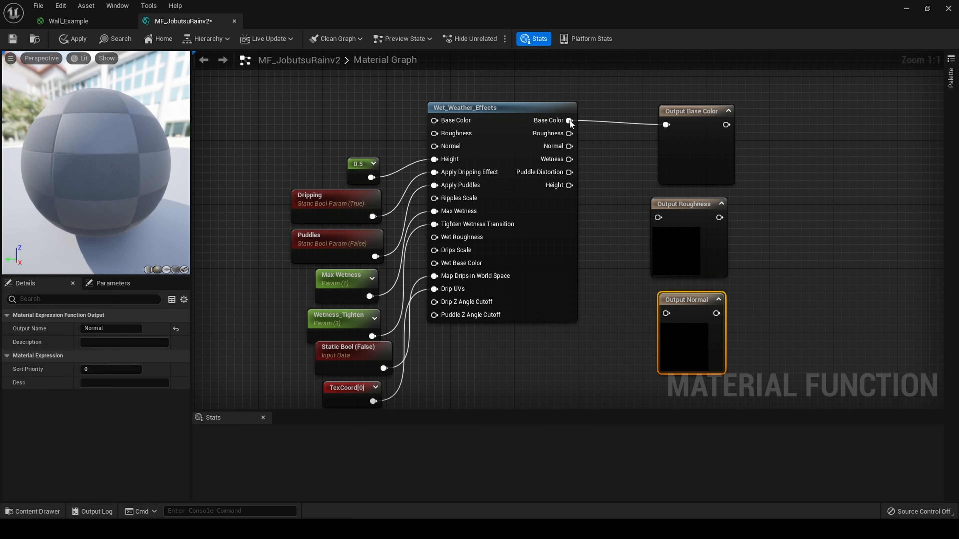
{"action": "left_click_drag", "start_coordinate": [569, 133], "coordinate": [659, 217]}
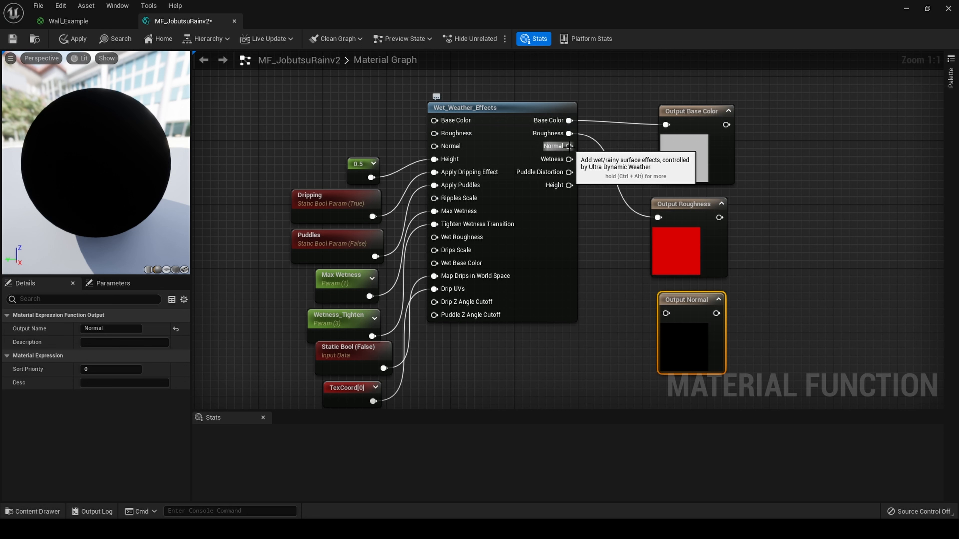
{"action": "left_click_drag", "start_coordinate": [569, 147], "coordinate": [666, 313]}
Add a FunctionInput node in the empty graph area ahead of the Wet_Weather_Effects node.
{"action": "right_click_drag", "start_coordinate": [581, 356], "coordinate": [749, 403]}
{"action": "right_click", "coordinate": [286, 132]}
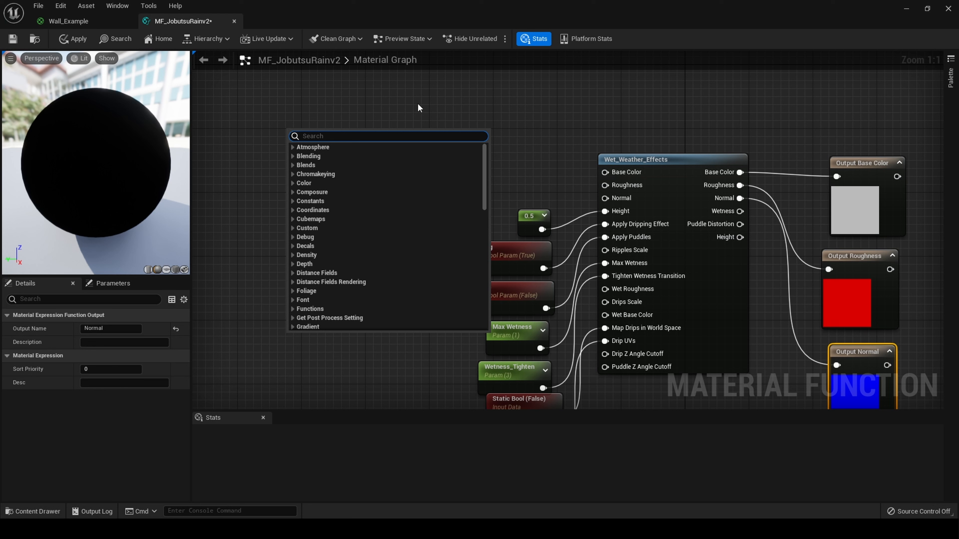
{"action": "type", "text": "input"}
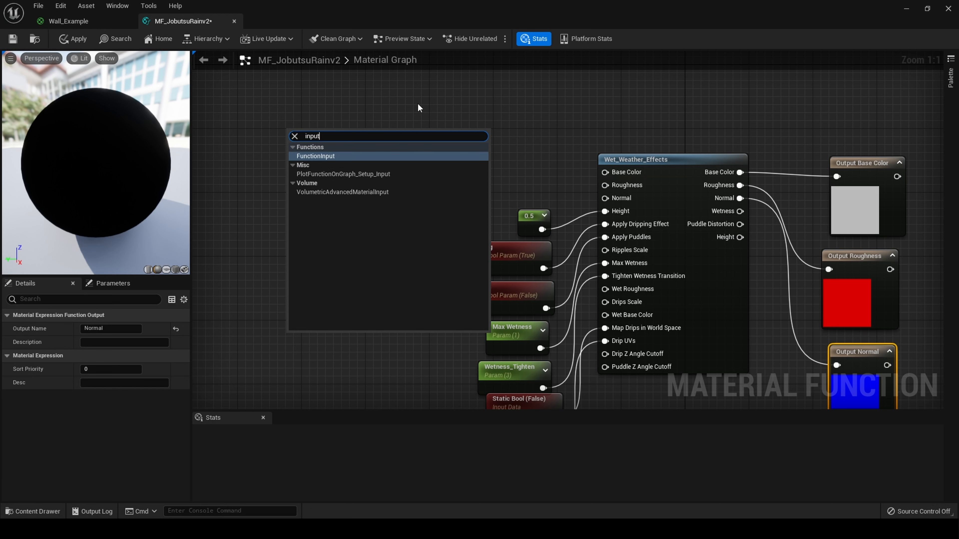
Add a function input named Base Color and connect it to the Base Color input of Wet_Weather_Effects.
{"action": "left_click", "coordinate": [310, 156]}
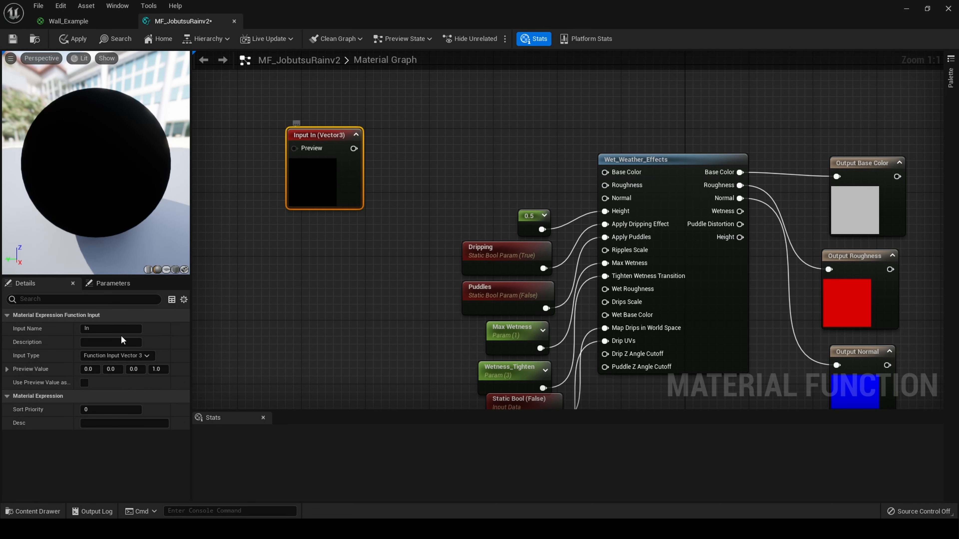
{"action": "left_click", "coordinate": [115, 327]}
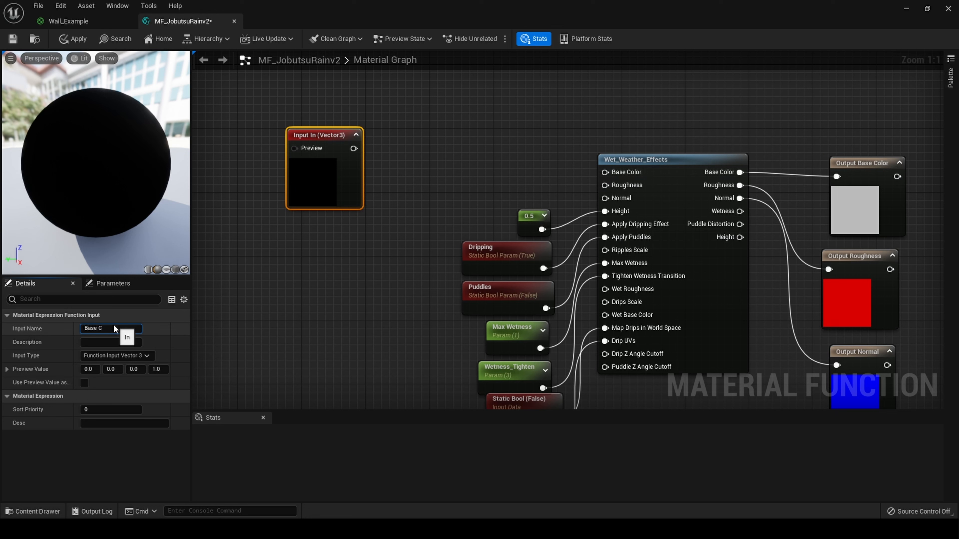
{"action": "type", "text": "Base Color"}
{"action": "key", "text": "Return"}
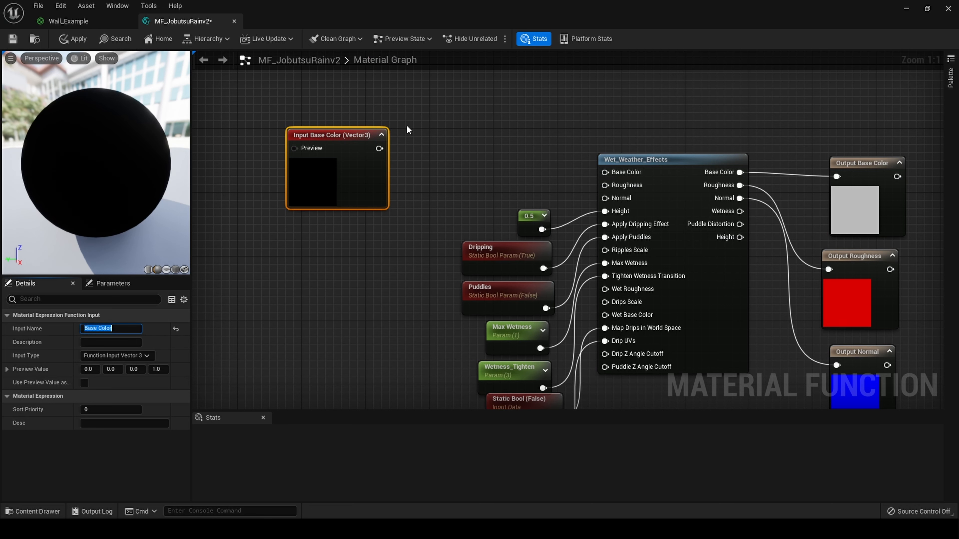
{"action": "mouse_move", "coordinate": [379, 148]}
{"action": "left_mouse_down"}
{"action": "mouse_move", "coordinate": [635, 181]}
{"action": "mouse_move", "coordinate": [605, 173]}
{"action": "left_mouse_up"}
Add another function input below Base Color, duplicate it, and arrange the two nodes in a column.
{"action": "right_click", "coordinate": [328, 272]}
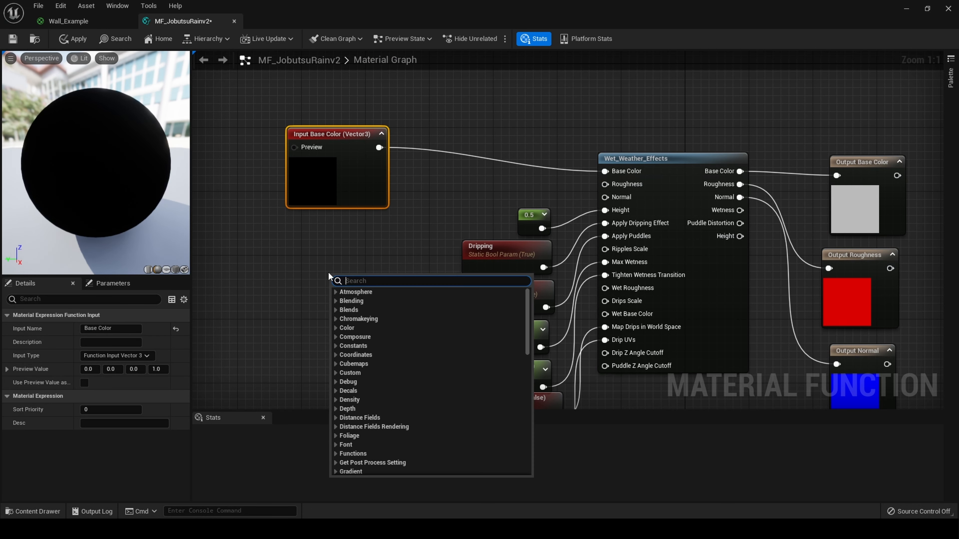
{"action": "type", "text": "input"}
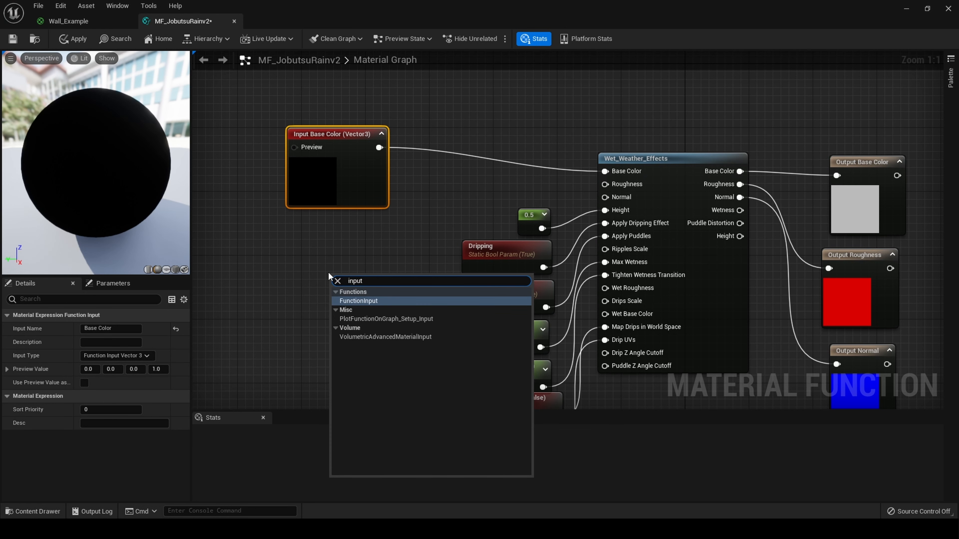
{"action": "left_click", "coordinate": [387, 301]}
{"action": "left_click_drag", "start_coordinate": [357, 320], "coordinate": [307, 266]}
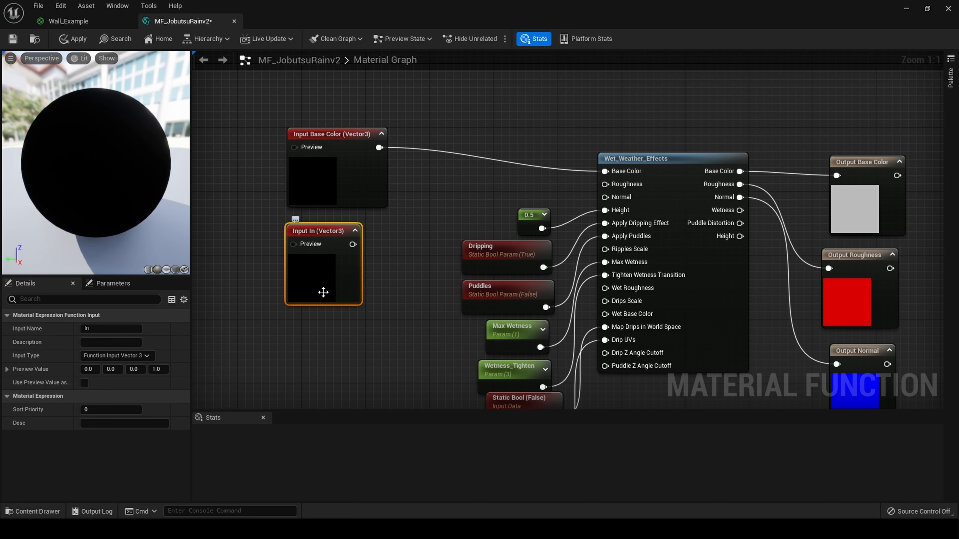
{"action": "key", "text": "ctrl+w"}
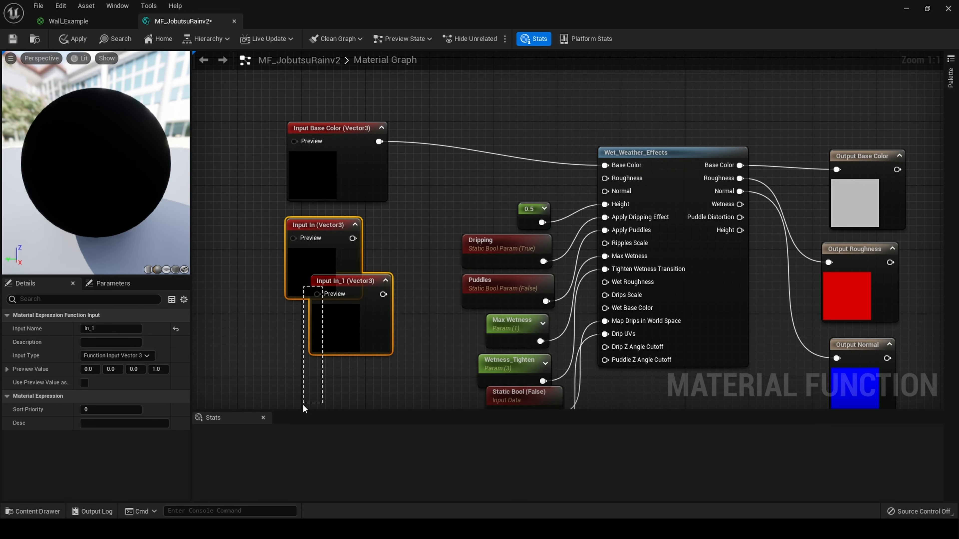
{"action": "left_click_drag", "start_coordinate": [348, 326], "coordinate": [333, 382]}
{"action": "left_click_drag", "start_coordinate": [337, 344], "coordinate": [342, 307]}
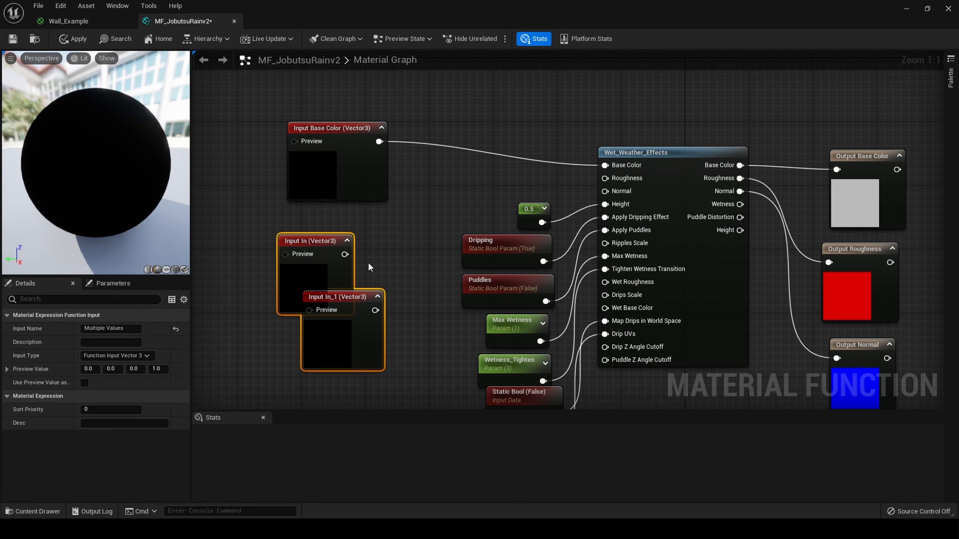
{"action": "left_click", "coordinate": [369, 268]}
{"action": "left_click_drag", "start_coordinate": [327, 367], "coordinate": [304, 375]}
{"action": "left_click_drag", "start_coordinate": [329, 289], "coordinate": [344, 273]}
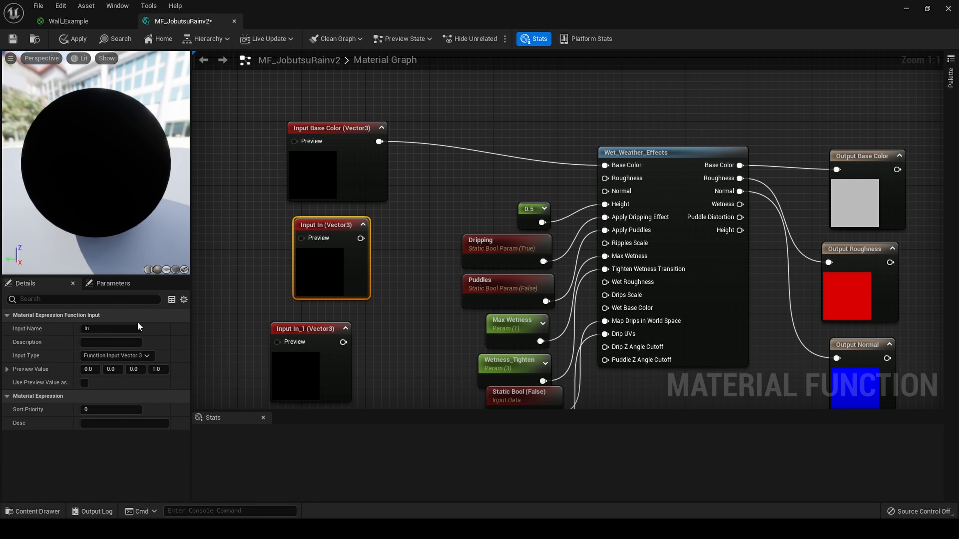
Name the middle function input Roughness and the lowest one Normal, aligning the Normal node under the others.
{"action": "left_click", "coordinate": [90, 328]}
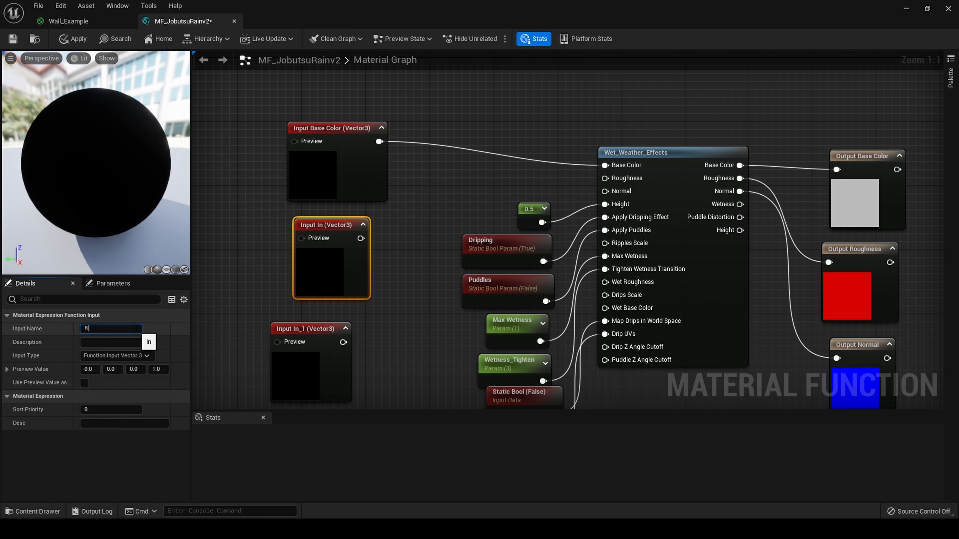
{"action": "type", "text": "Roughness"}
{"action": "key", "text": "Return"}
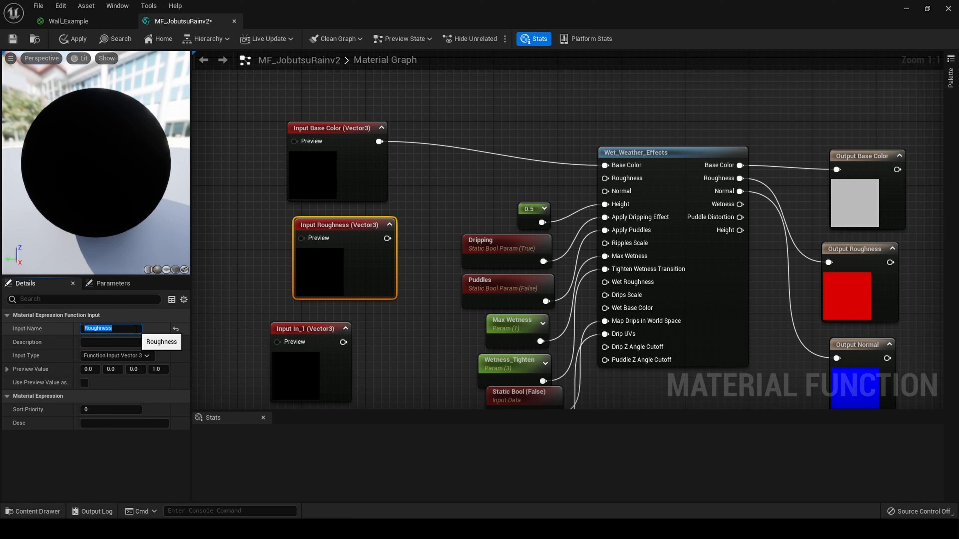
{"action": "left_click", "coordinate": [317, 368]}
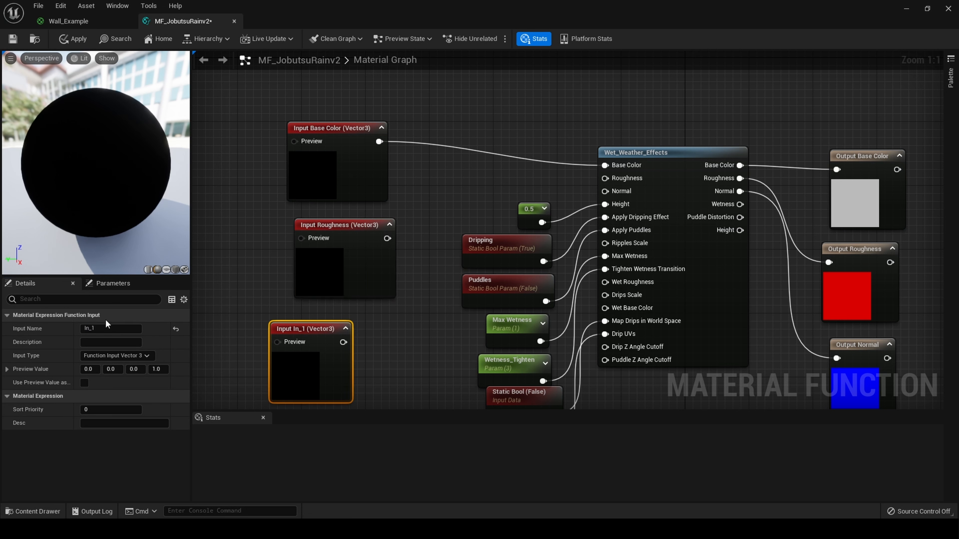
{"action": "left_click", "coordinate": [109, 329]}
{"action": "type", "text": "Normal"}
{"action": "key", "text": "Return"}
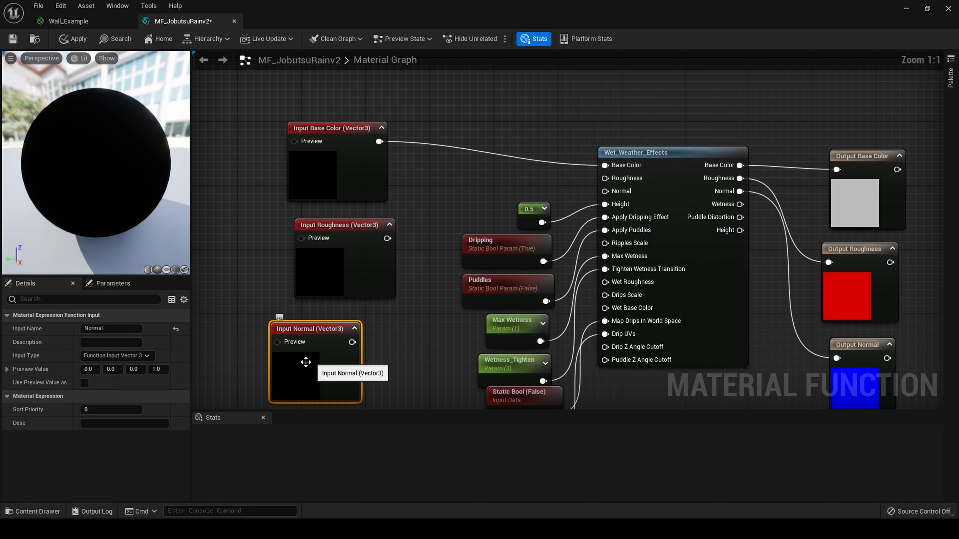
{"action": "left_click_drag", "start_coordinate": [307, 370], "coordinate": [331, 362]}
Connect the Roughness and Normal function inputs to the matching inputs of Wet_Weather_Effects.
{"action": "right_click_drag", "start_coordinate": [431, 368], "coordinate": [417, 302]}
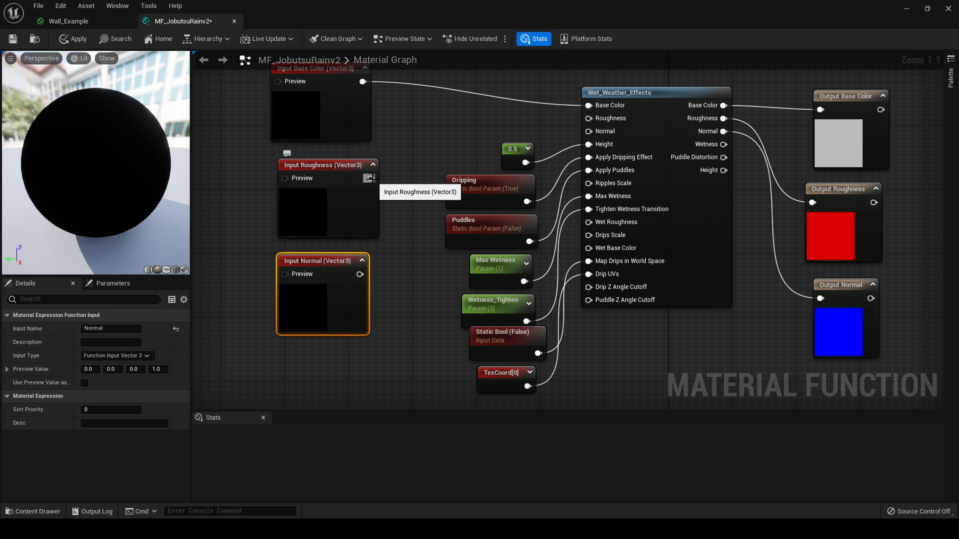
{"action": "left_click_drag", "start_coordinate": [371, 179], "coordinate": [591, 119]}
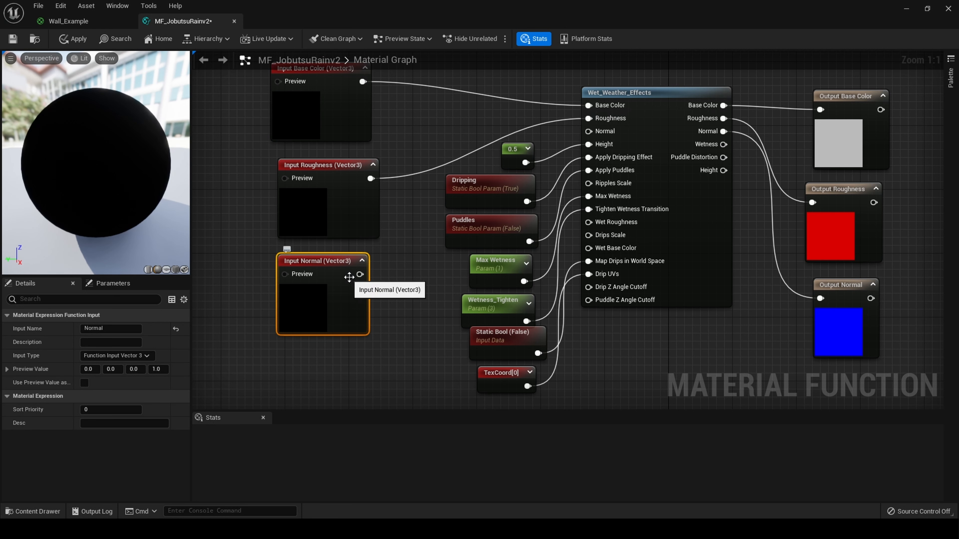
{"action": "left_click_drag", "start_coordinate": [358, 274], "coordinate": [604, 135]}
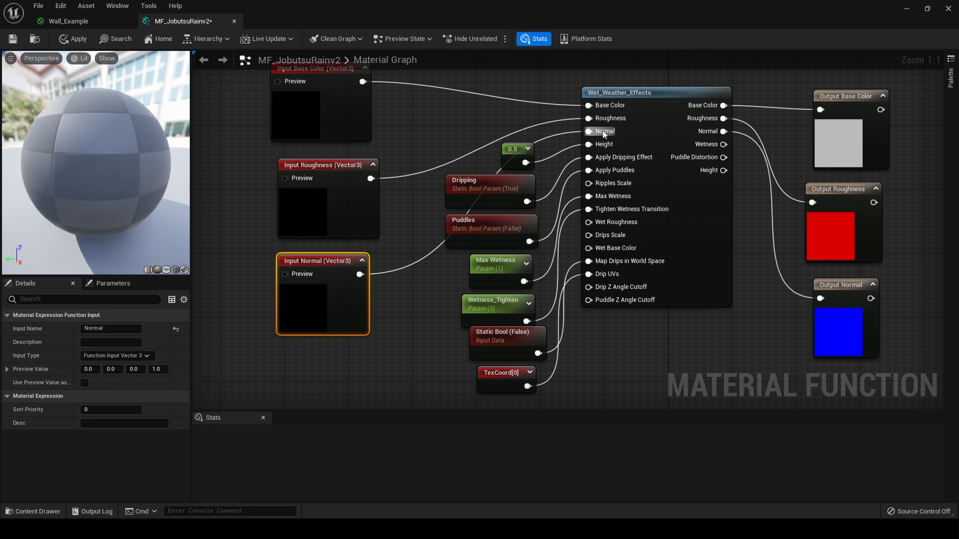
Save the MF_JobutsuRainv2 material function and close both it and the Wall_Example material.
{"action": "left_click", "coordinate": [19, 44]}
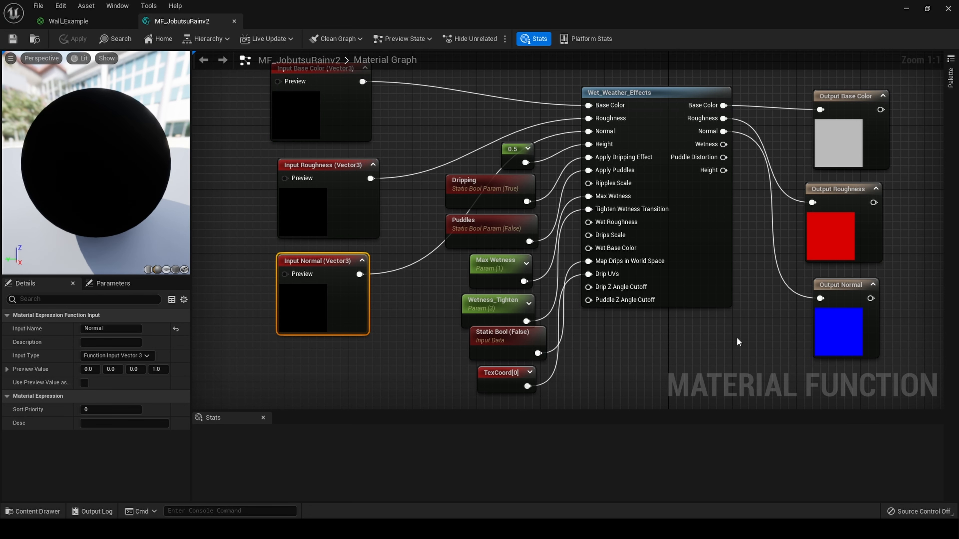
{"action": "mouse_move", "coordinate": [739, 342]}
{"action": "right_mouse_down"}
{"action": "mouse_move", "coordinate": [709, 341]}
{"action": "mouse_move", "coordinate": [732, 358]}
{"action": "right_mouse_up"}
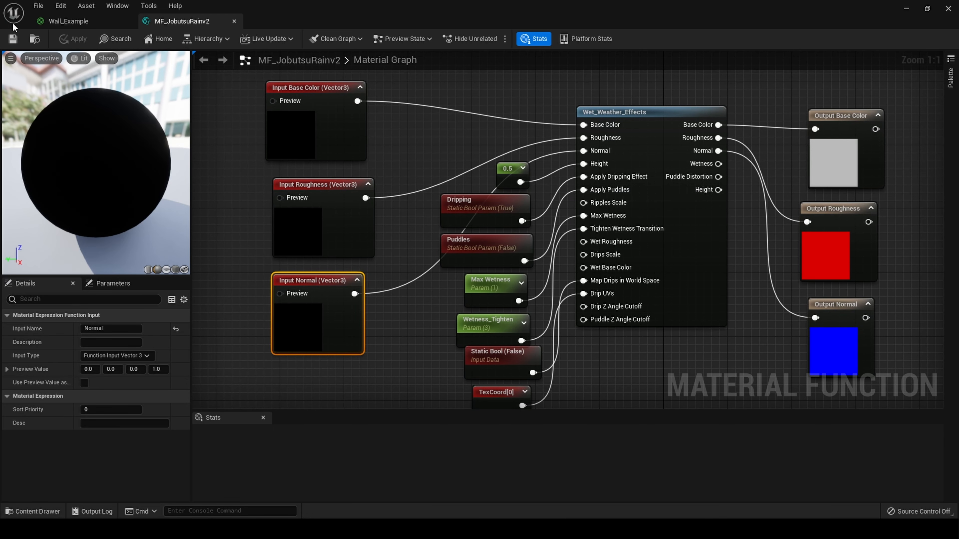
{"action": "left_click", "coordinate": [232, 24]}
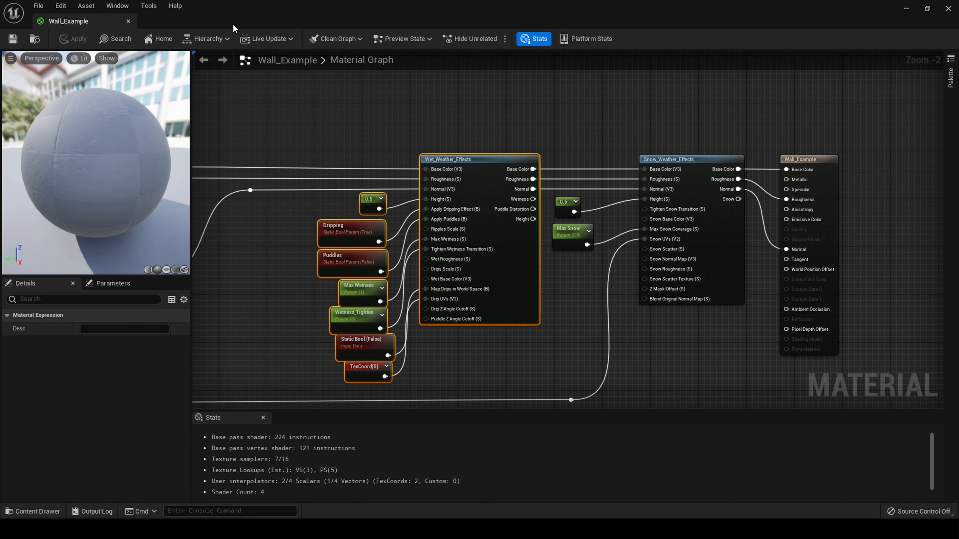
{"action": "left_click", "coordinate": [947, 13]}
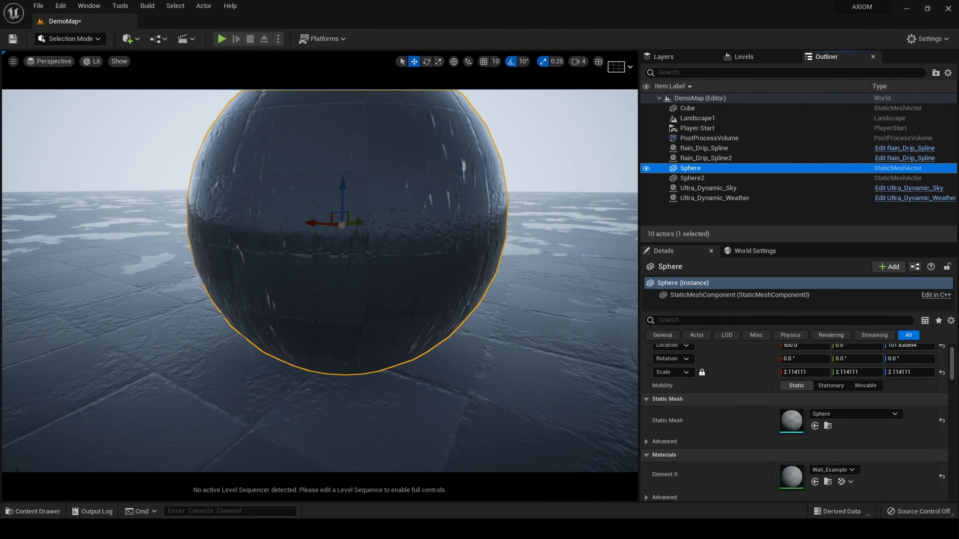
Open the WaterTut level from the Content/Maps folder, saving the DemoMap changes.
{"action": "left_click", "coordinate": [33, 512]}
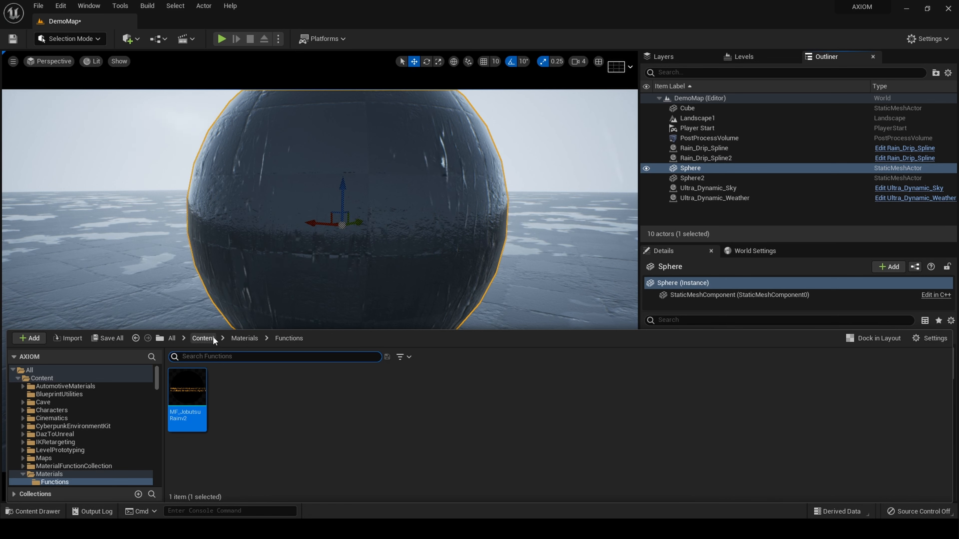
{"action": "left_click", "coordinate": [203, 338]}
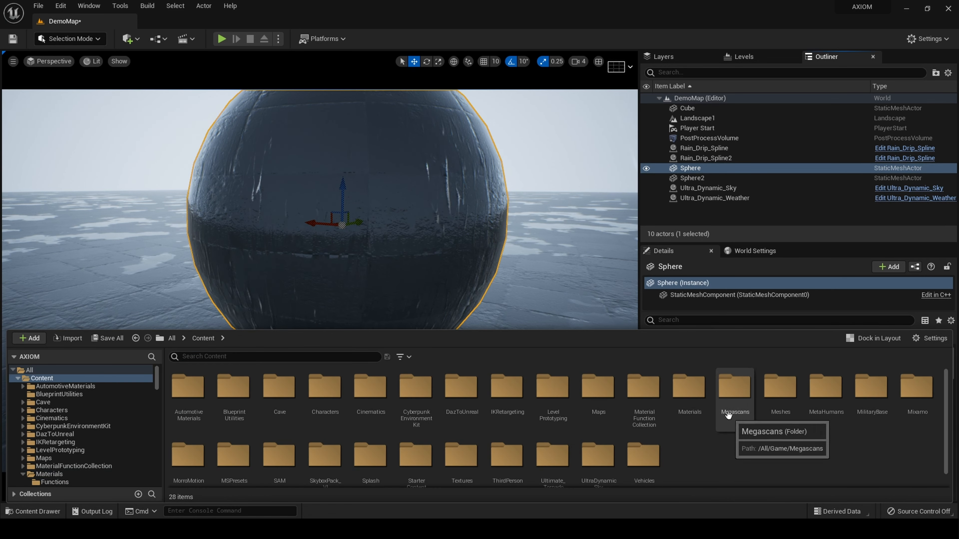
{"action": "double_click", "coordinate": [598, 387]}
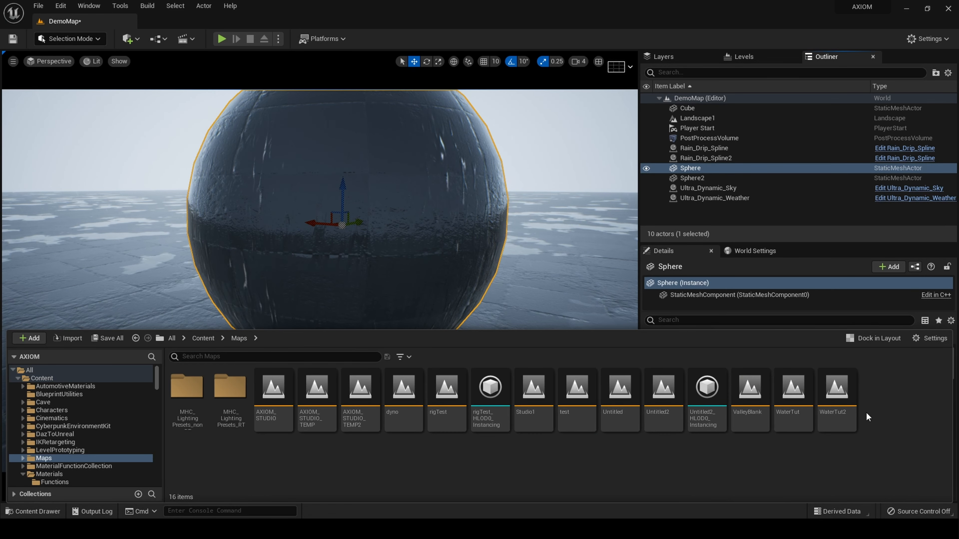
{"action": "double_click", "coordinate": [806, 414]}
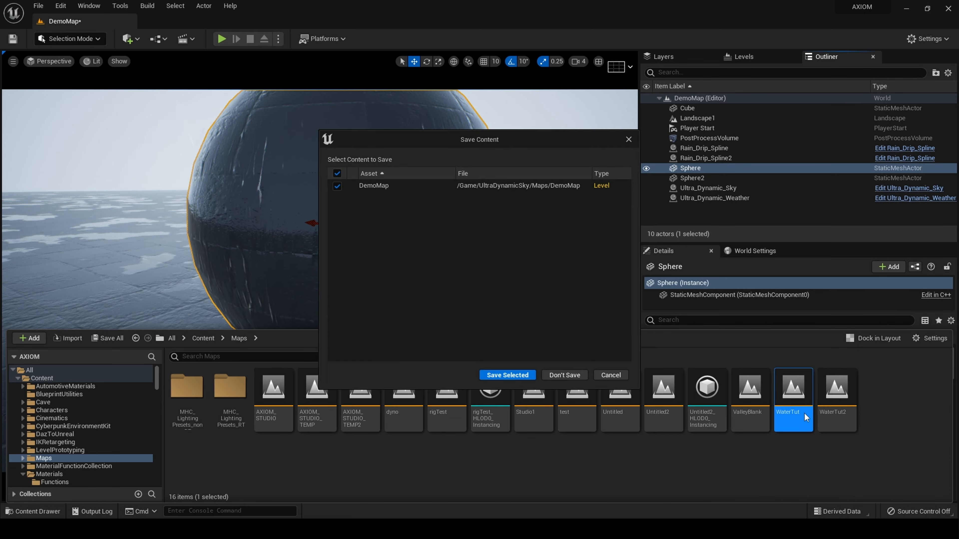
{"action": "left_click", "coordinate": [495, 375]}
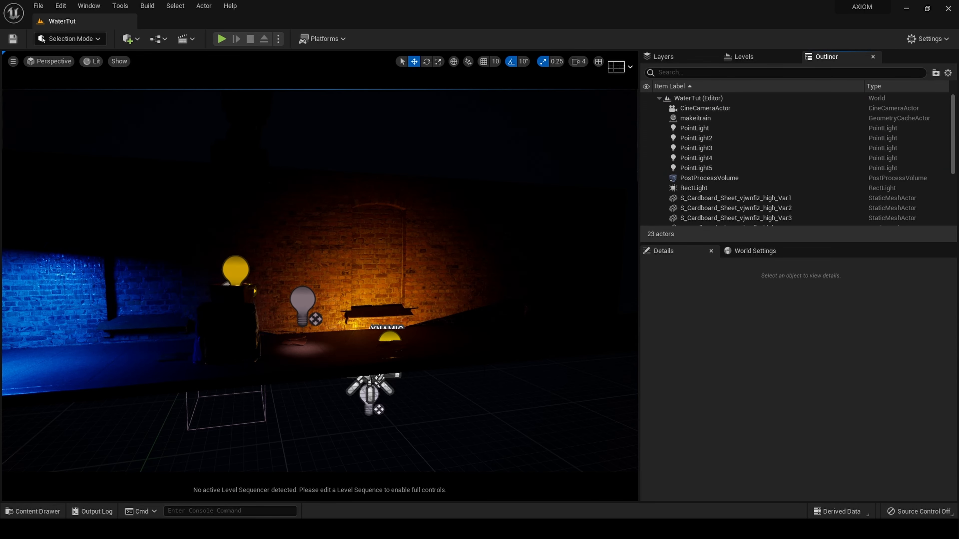
Open the material instance of the orange-lit brick wall, then its parent material M_MS_Default_Material.
{"action": "key", "text": "w"}
{"action": "mouse_move", "coordinate": [492, 377]}
{"action": "right_mouse_down"}
{"action": "mouse_move", "coordinate": [513, 362]}
{"action": "mouse_move", "coordinate": [504, 370]}
{"action": "right_mouse_up"}
{"action": "key", "text": "s"}
{"action": "key", "text": "s"}
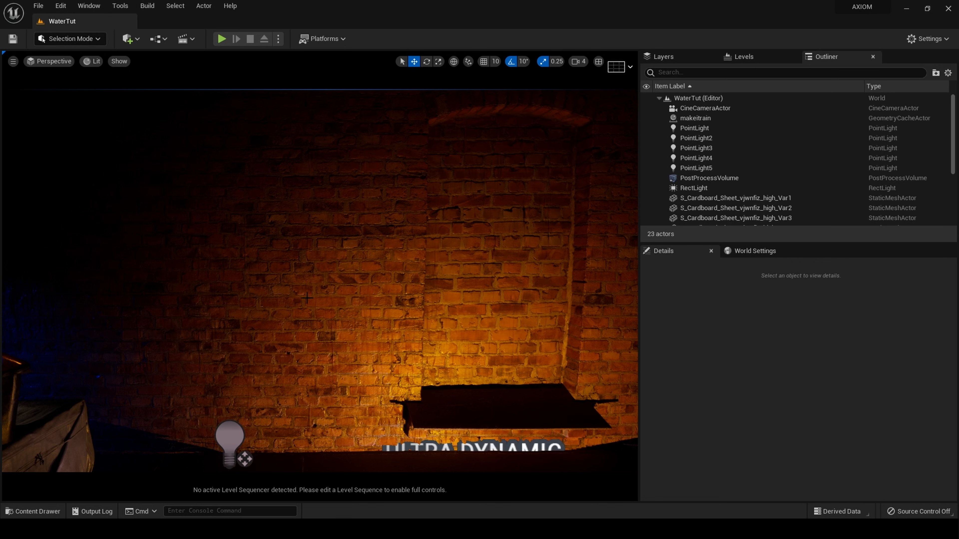
{"action": "left_click", "coordinate": [313, 292]}
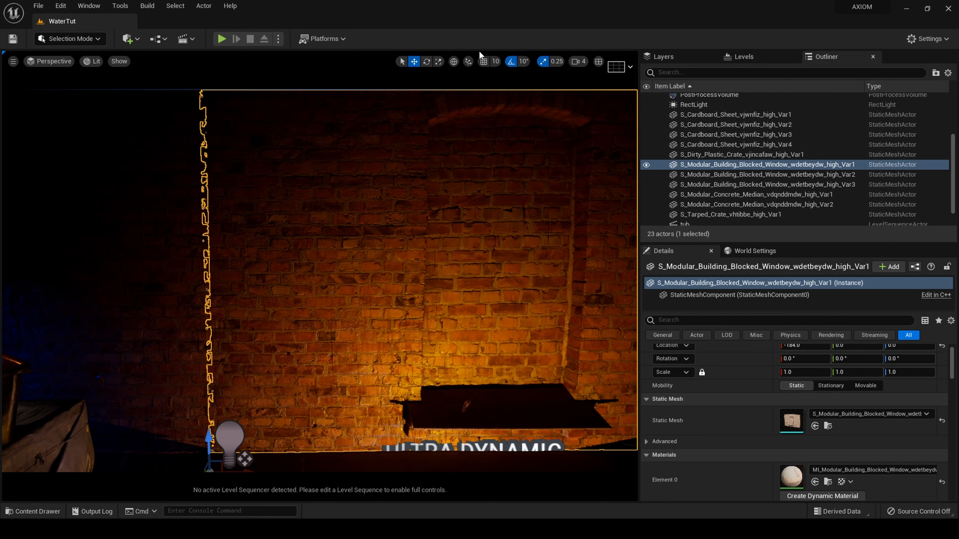
{"action": "double_click", "coordinate": [792, 478]}
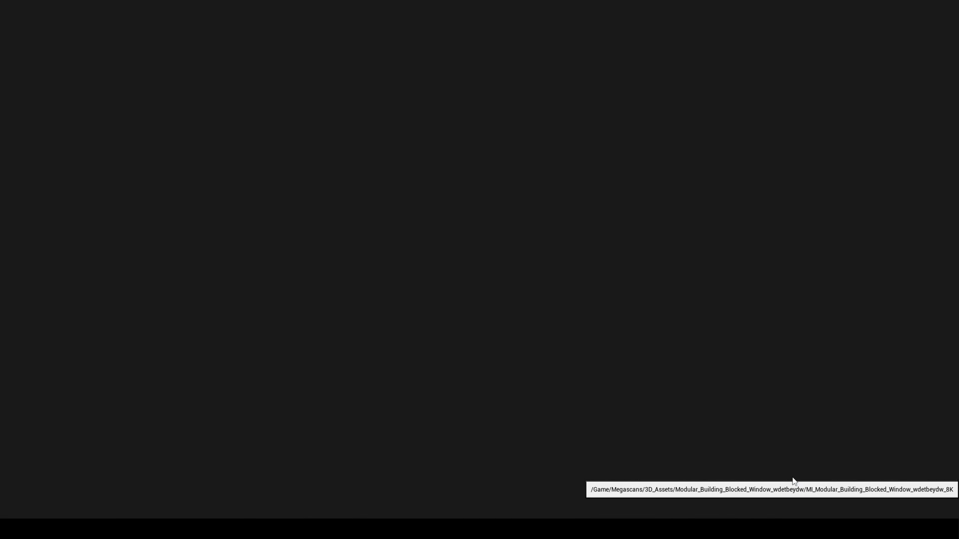
{"action": "scroll", "coordinate": [790, 321], "scroll_direction": "down", "scroll_amount": 6}
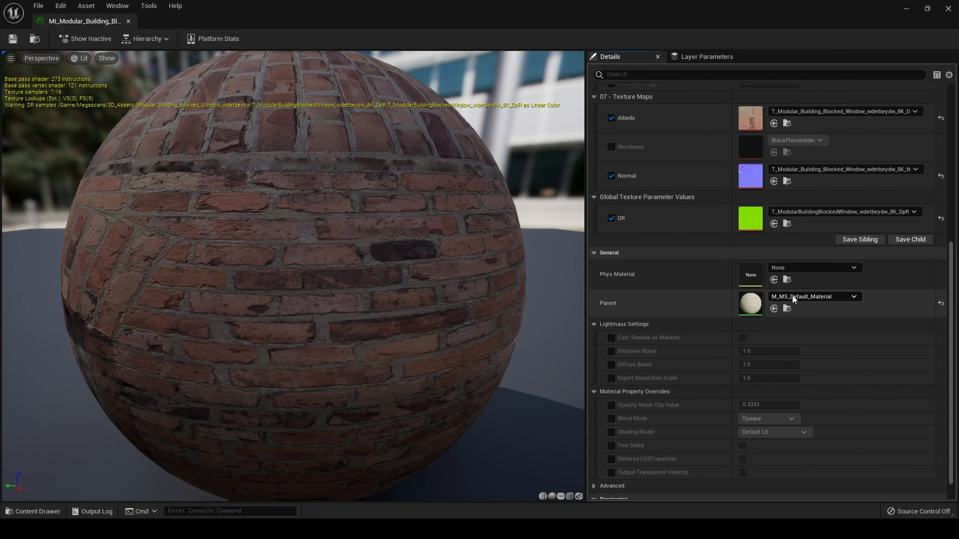
{"action": "double_click", "coordinate": [752, 304]}
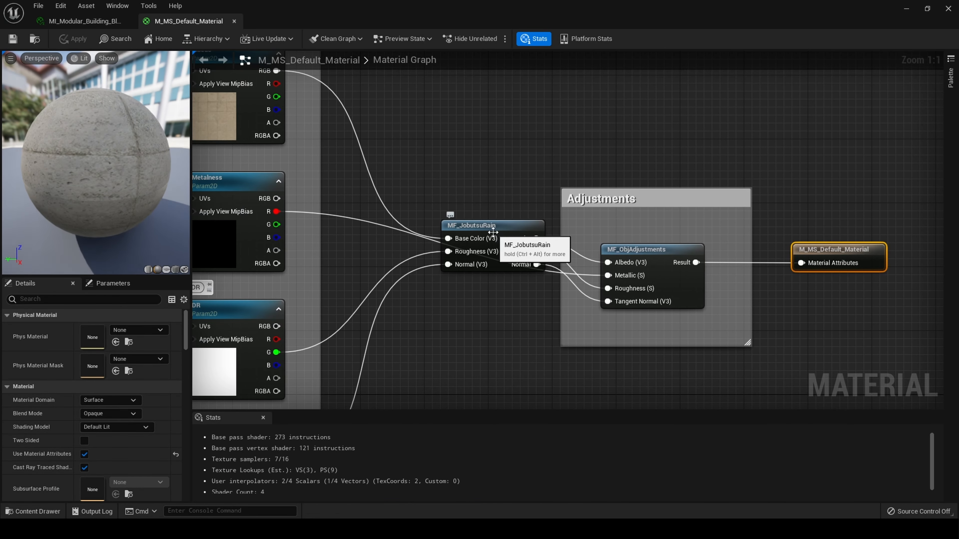
Add an empty MaterialFunctionCall node above MF_JobutsuRain in the material graph.
{"action": "right_click", "coordinate": [457, 102]}
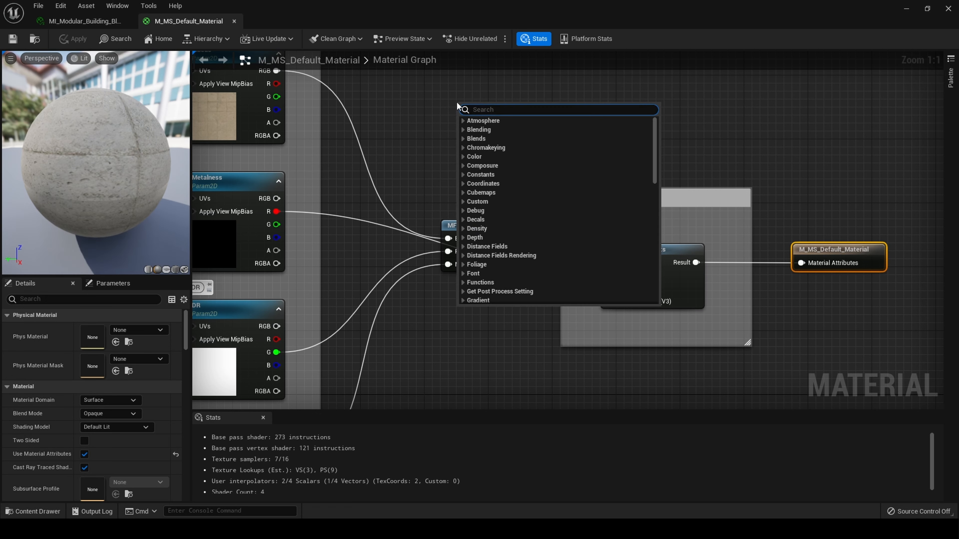
{"action": "type", "text": "ma"}
{"action": "key", "text": "BackSpace"}
{"action": "key", "text": "BackSpace"}
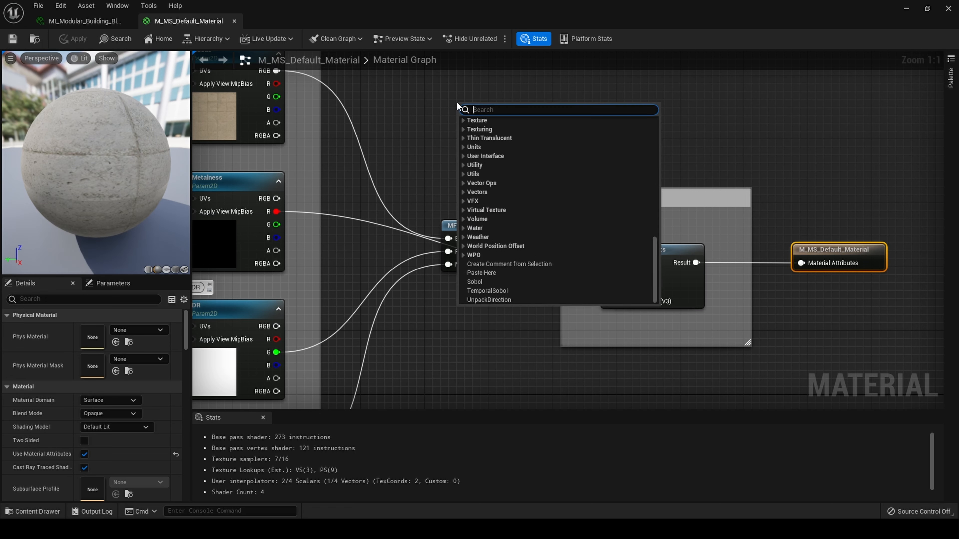
{"action": "type", "text": "function"}
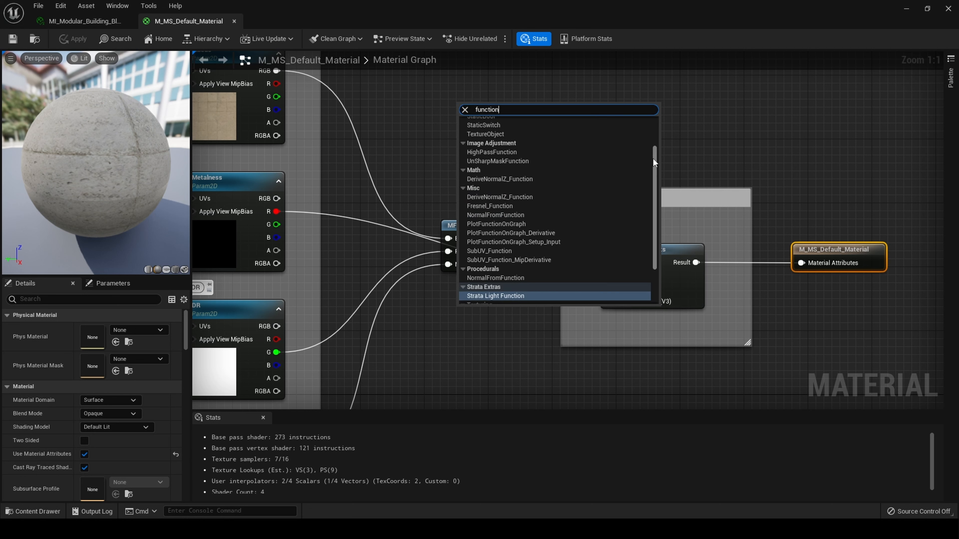
{"action": "left_click_drag", "start_coordinate": [652, 158], "coordinate": [653, 125]}
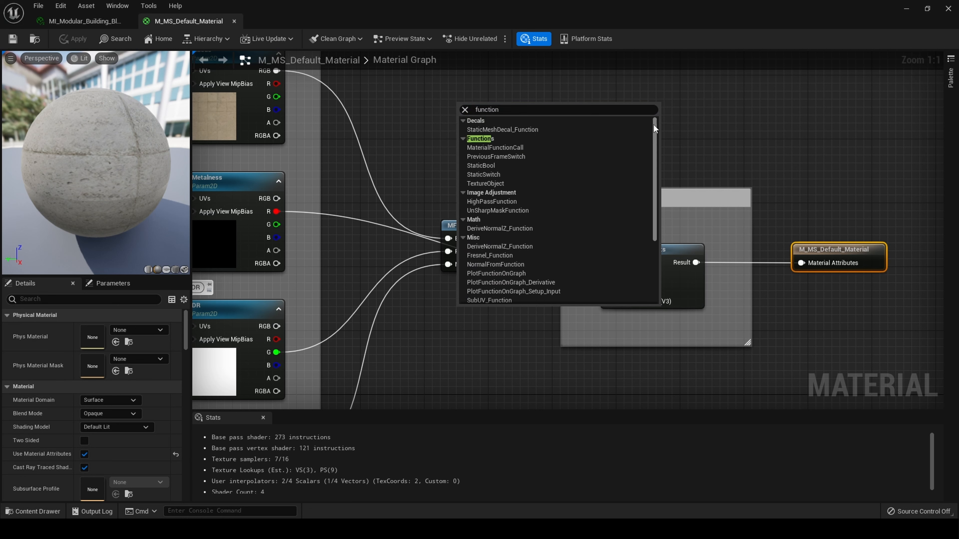
{"action": "left_click", "coordinate": [523, 149]}
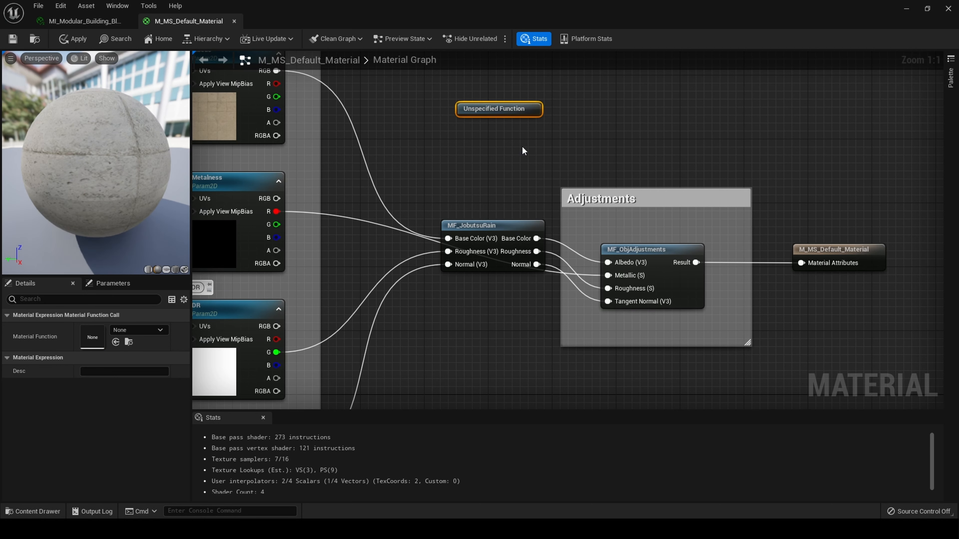
Assign the MF_JobutsuRainv2 material function to the unspecified function node.
{"action": "left_click", "coordinate": [158, 330]}
{"action": "type", "text": "mf"}
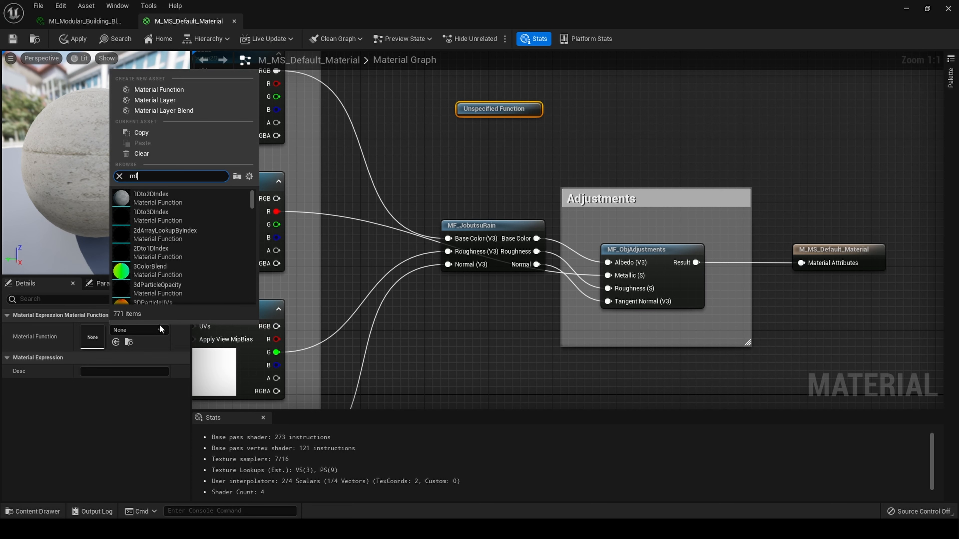
{"action": "type", "text": "_jobu"}
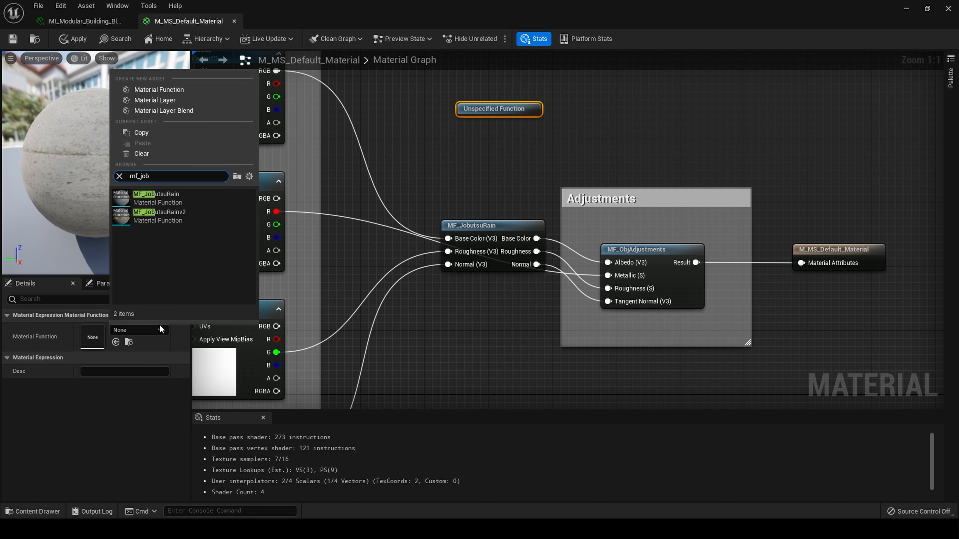
{"action": "left_click", "coordinate": [165, 221]}
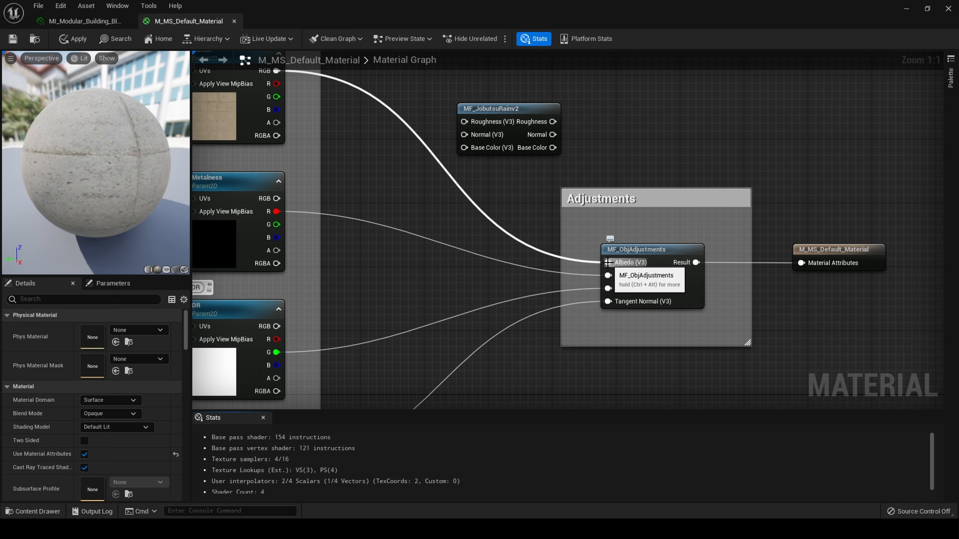
{"action": "left_click_drag", "start_coordinate": [607, 262], "coordinate": [474, 123], "text": "ctrl"}
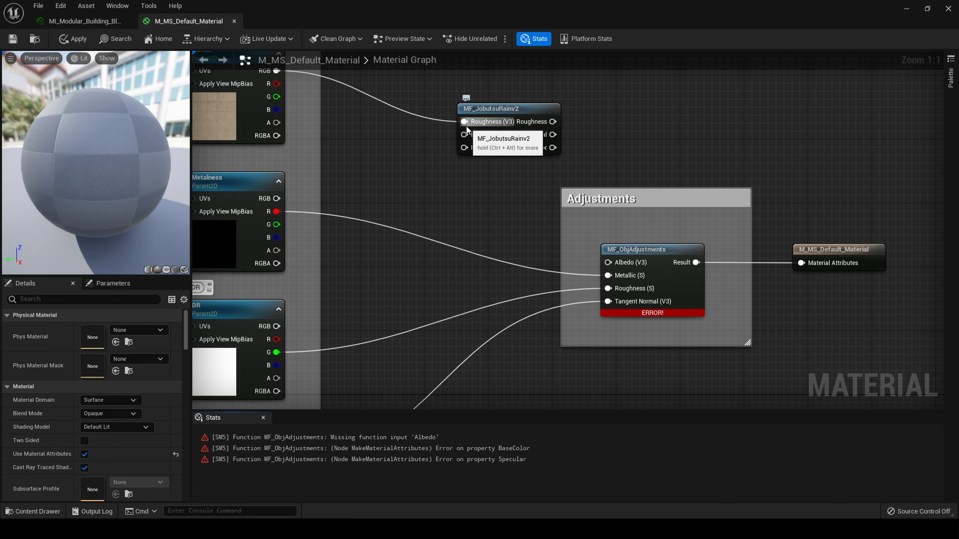
{"action": "key", "text": "ctrl+z"}
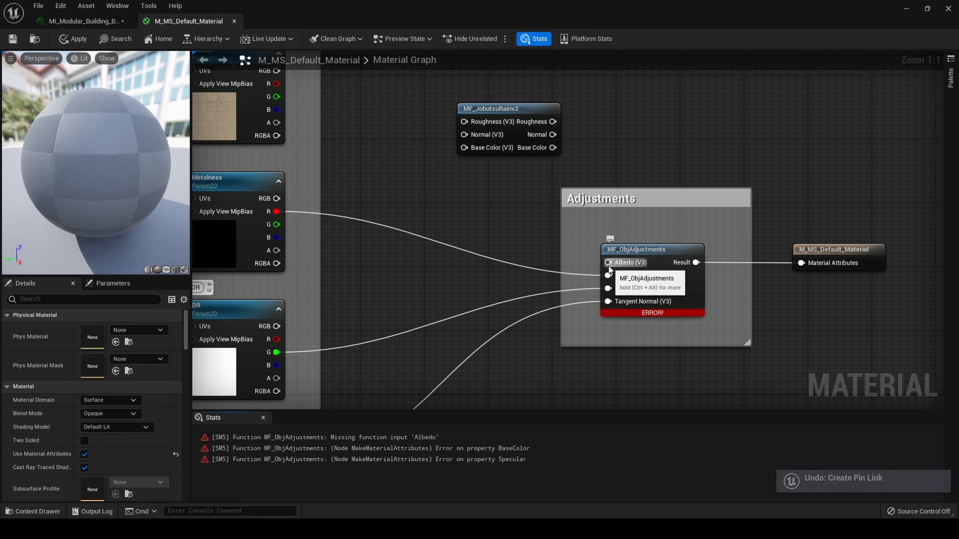
{"action": "key", "text": "ctrl+z"}
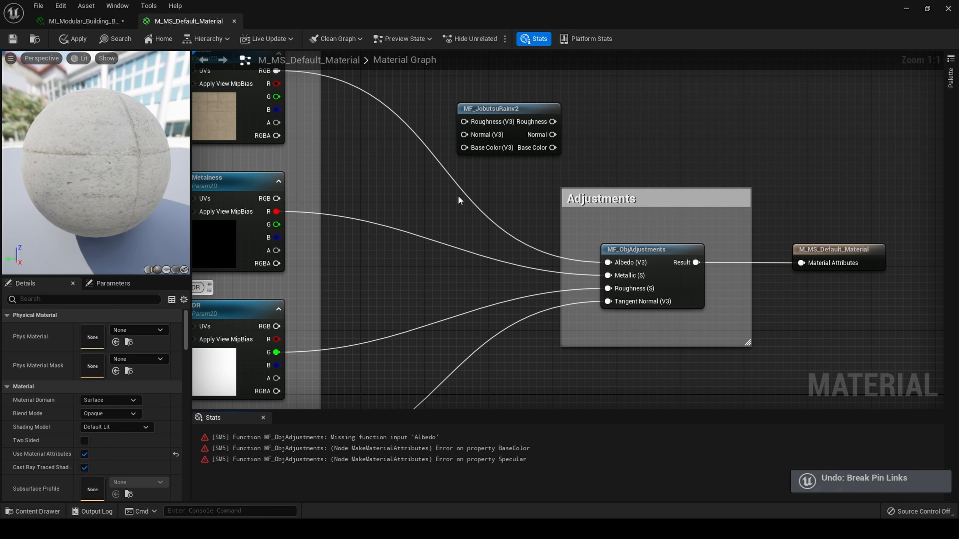
Move the albedo, normal and roughness wires from MF_ObjAdjustments to the Base Color, Normal and Roughness inputs of MF_JobutsuRainv2.
{"action": "left_click_drag", "start_coordinate": [608, 262], "coordinate": [464, 151], "text": "ctrl"}
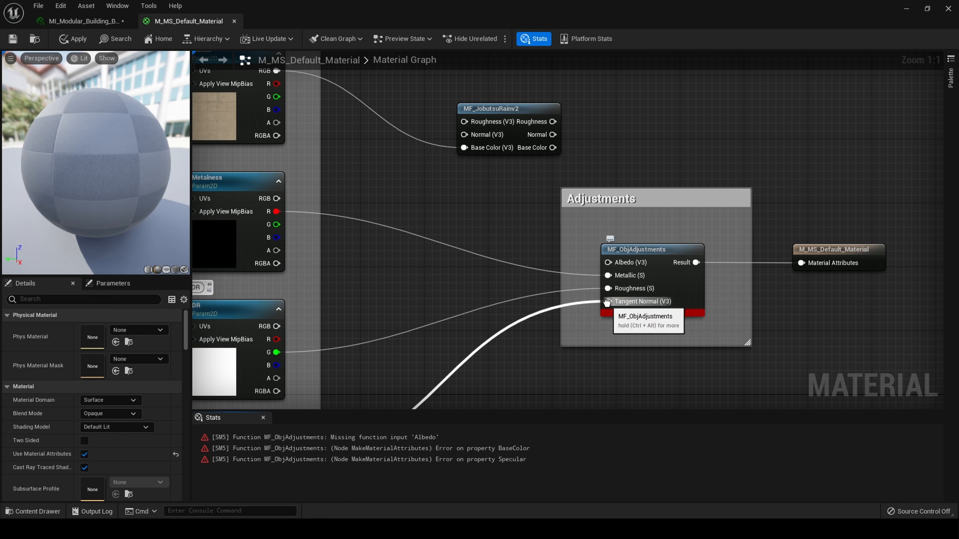
{"action": "left_click_drag", "start_coordinate": [607, 301], "coordinate": [475, 134], "text": "ctrl"}
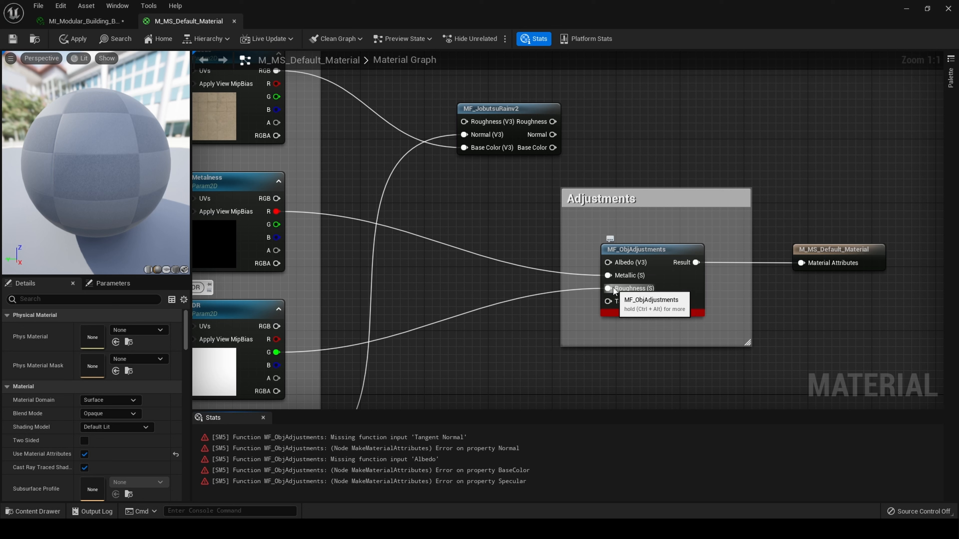
{"action": "left_click_drag", "start_coordinate": [608, 288], "coordinate": [478, 123], "text": "ctrl"}
Connect MF_JobutsuRainv2's Roughness, Normal and Base Color outputs to MF_ObjAdjustments' Roughness, Tangent Normal and Albedo, and place the node beside the Adjustments group.
{"action": "left_click_drag", "start_coordinate": [559, 122], "coordinate": [615, 293]}
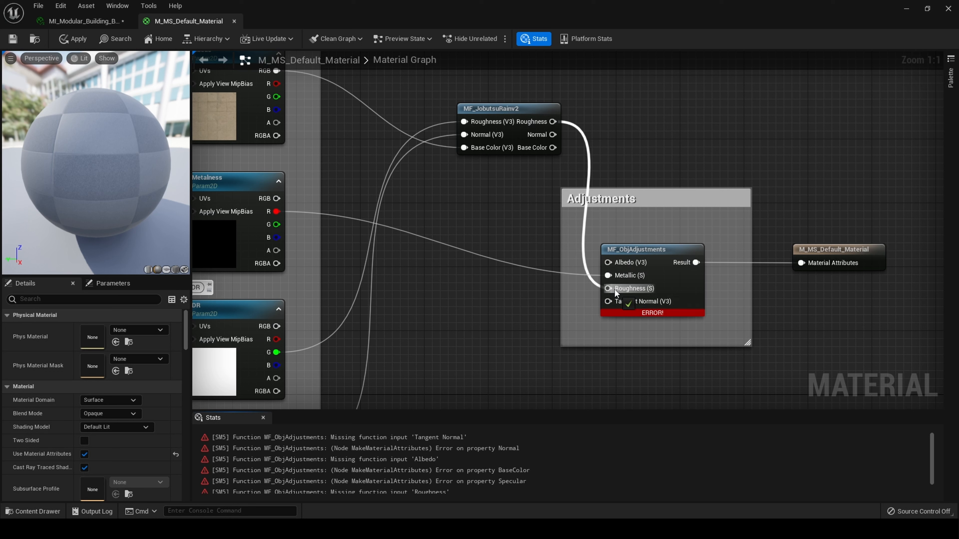
{"action": "left_click_drag", "start_coordinate": [616, 294], "coordinate": [615, 293]}
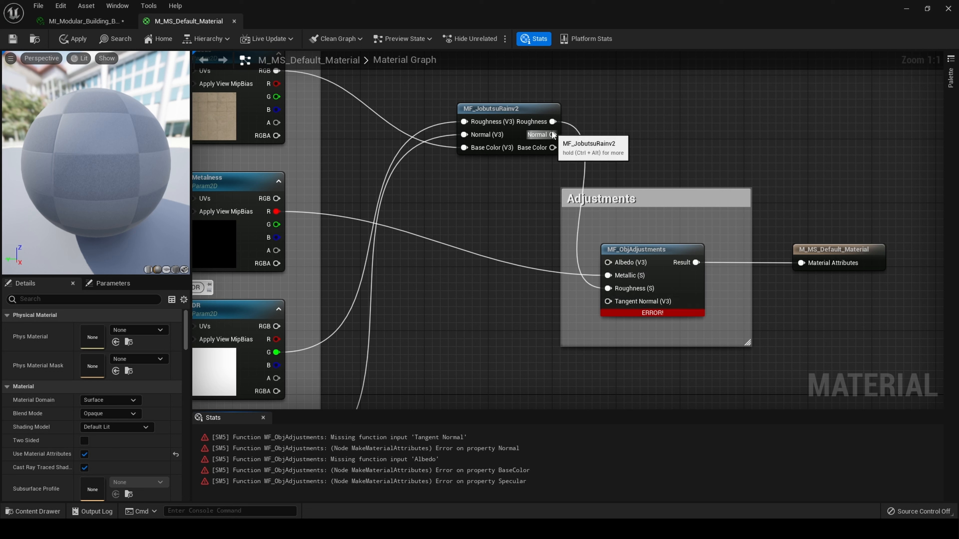
{"action": "left_click_drag", "start_coordinate": [553, 135], "coordinate": [606, 299]}
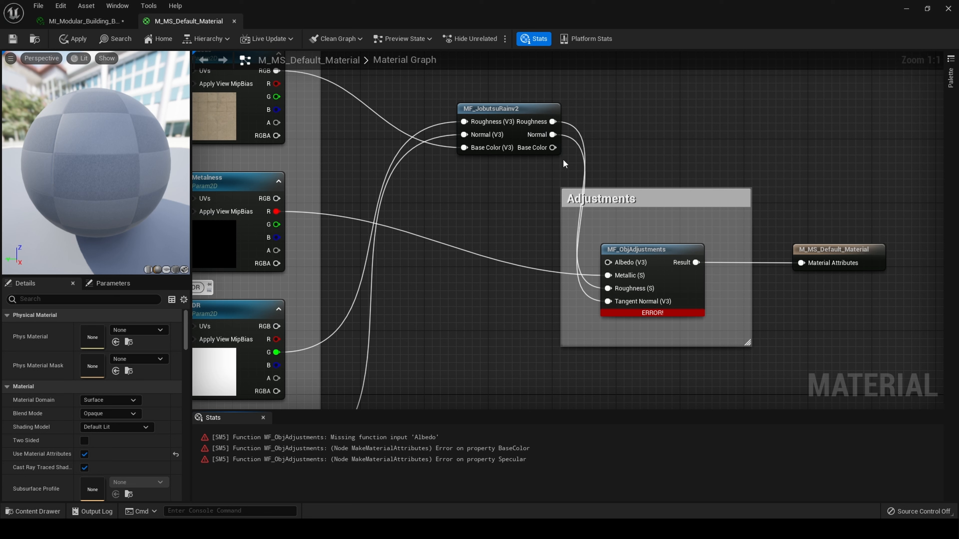
{"action": "left_click_drag", "start_coordinate": [554, 147], "coordinate": [614, 262]}
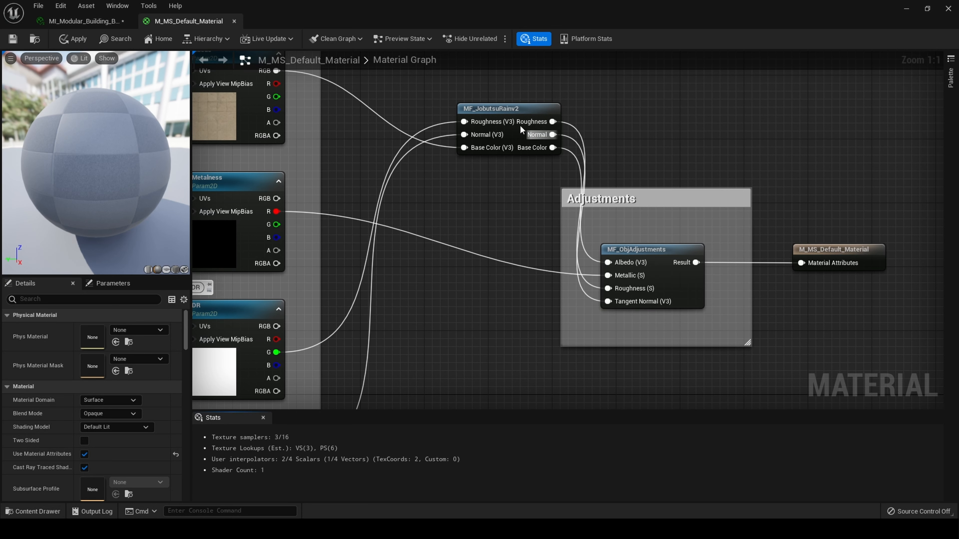
{"action": "left_click_drag", "start_coordinate": [516, 109], "coordinate": [490, 291]}
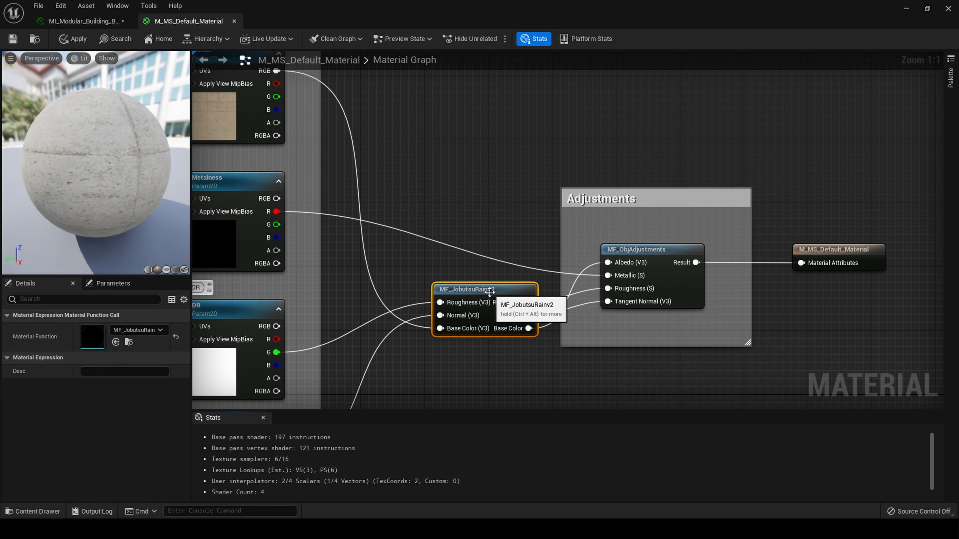
Save M_MS_Default_Material and the brick wall's material instance, and close the material editor window.
{"action": "left_click", "coordinate": [13, 39]}
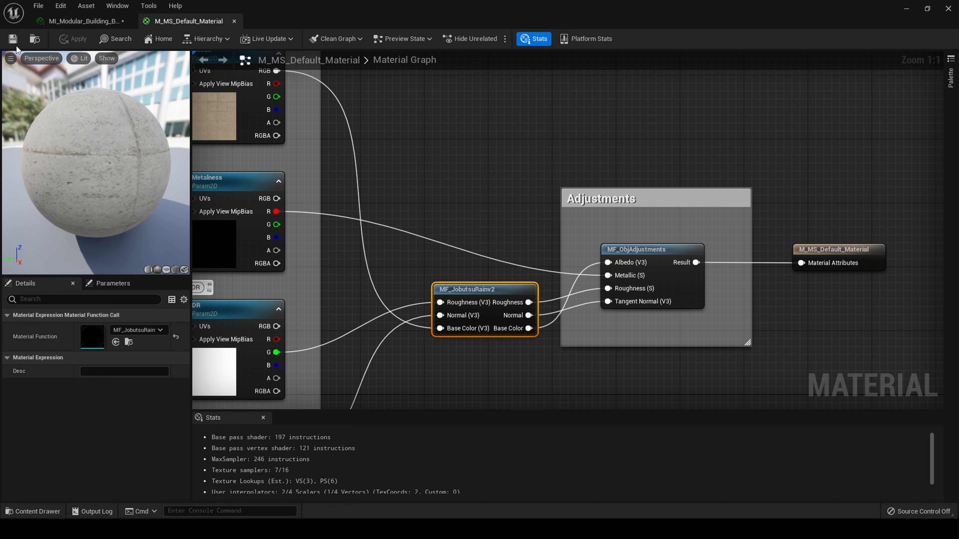
{"action": "left_click", "coordinate": [62, 21]}
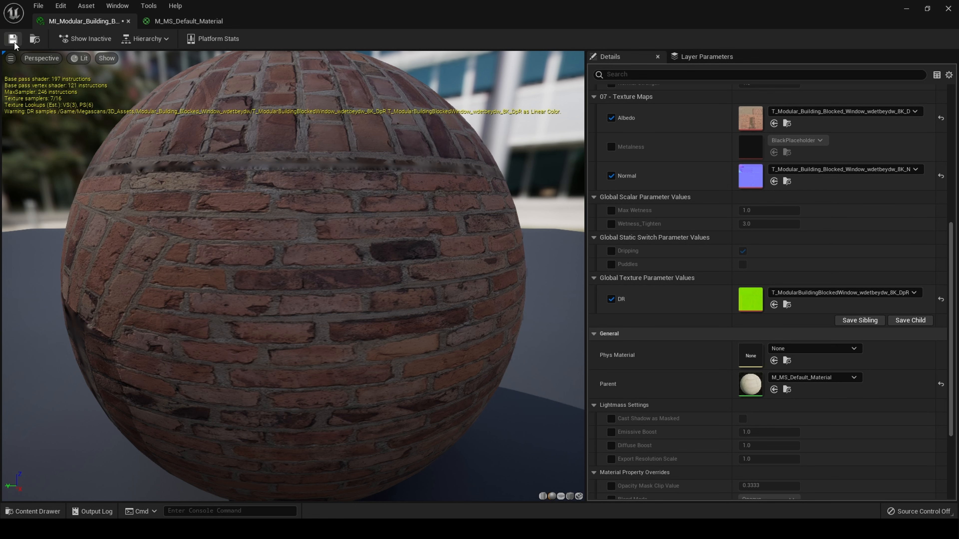
{"action": "left_click_drag", "start_coordinate": [193, 330], "coordinate": [299, 362]}
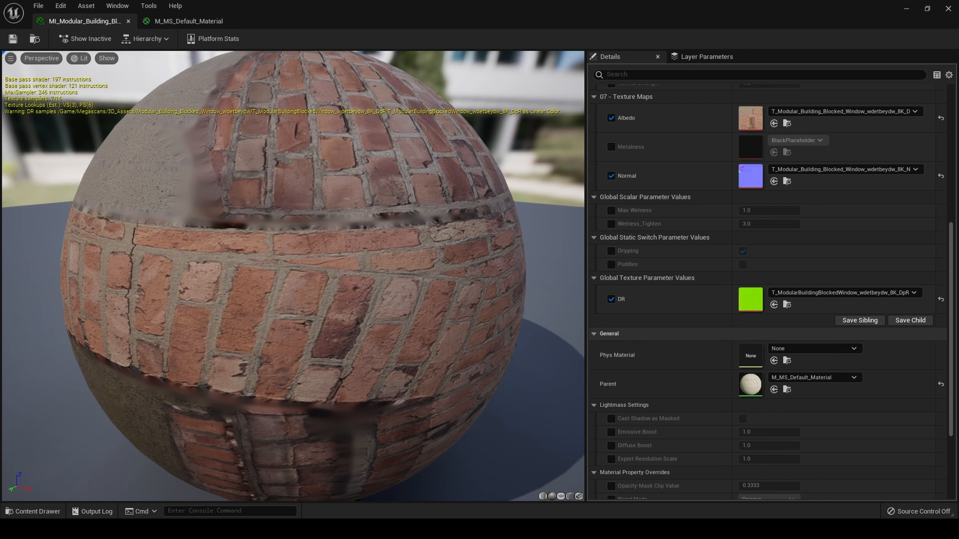
{"action": "left_click", "coordinate": [948, 8]}
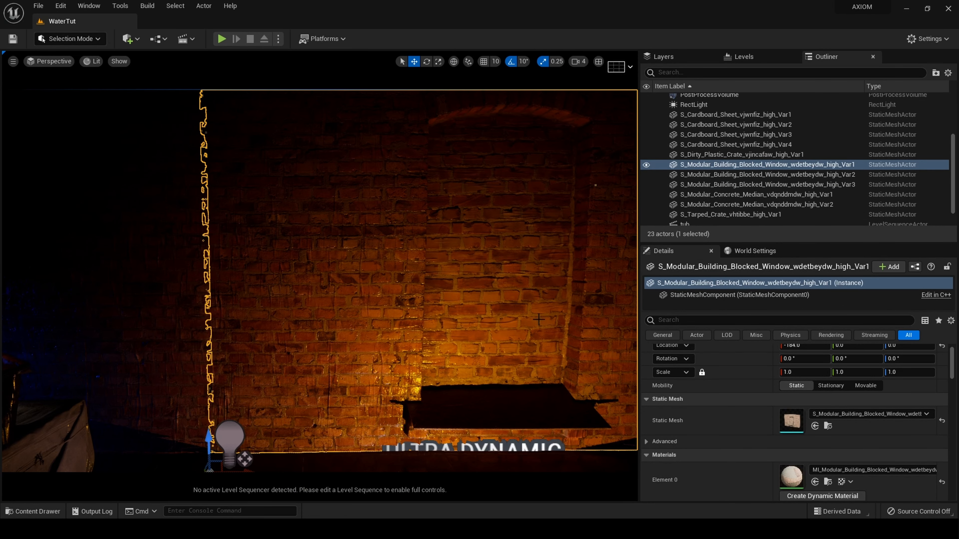
Examine the rain effect on the orange-lit brick wall, the tarped crate and the blue-lit concrete ground in the level.
{"action": "scroll", "coordinate": [320, 280], "scroll_direction": "up", "scroll_amount": 8}
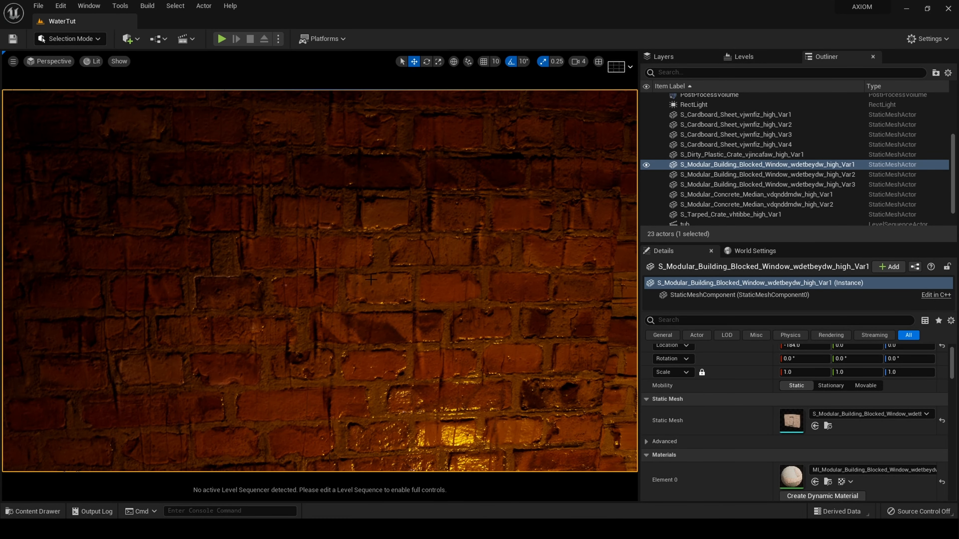
{"action": "scroll", "coordinate": [523, 370], "scroll_direction": "down", "scroll_amount": 8}
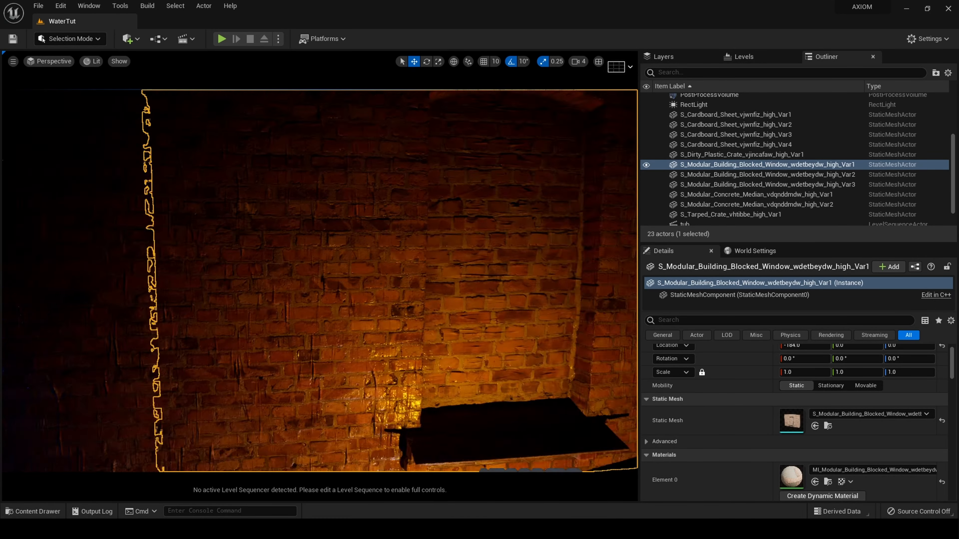
{"action": "right_click_drag", "start_coordinate": [523, 370], "coordinate": [484, 402]}
{"action": "left_click", "coordinate": [393, 283]}
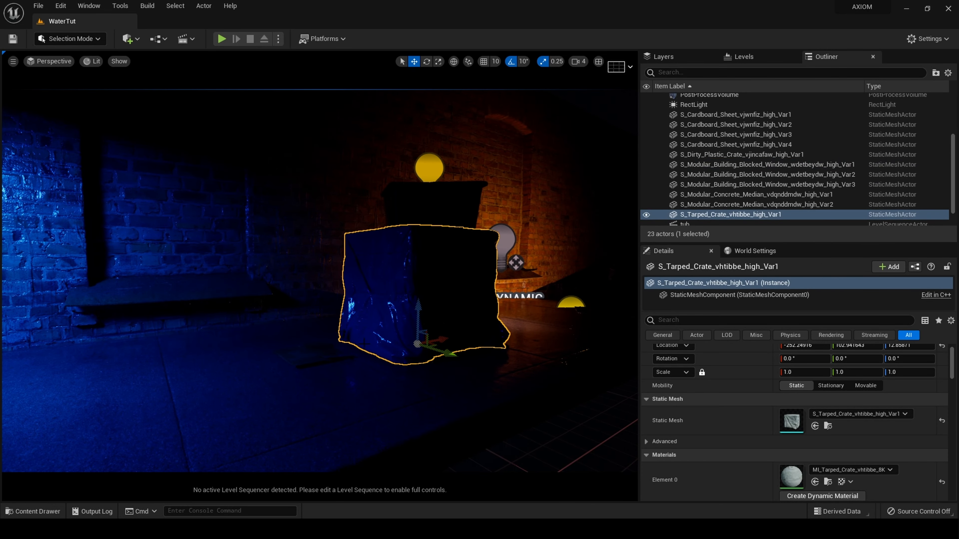
{"action": "key", "text": "w"}
{"action": "right_click_drag", "start_coordinate": [392, 283], "coordinate": [335, 297]}
{"action": "key", "text": "d"}
{"action": "key", "text": "e"}
{"action": "key", "text": "a"}
{"action": "key", "text": "w"}
{"action": "right_click_drag", "start_coordinate": [459, 231], "coordinate": [459, 261]}
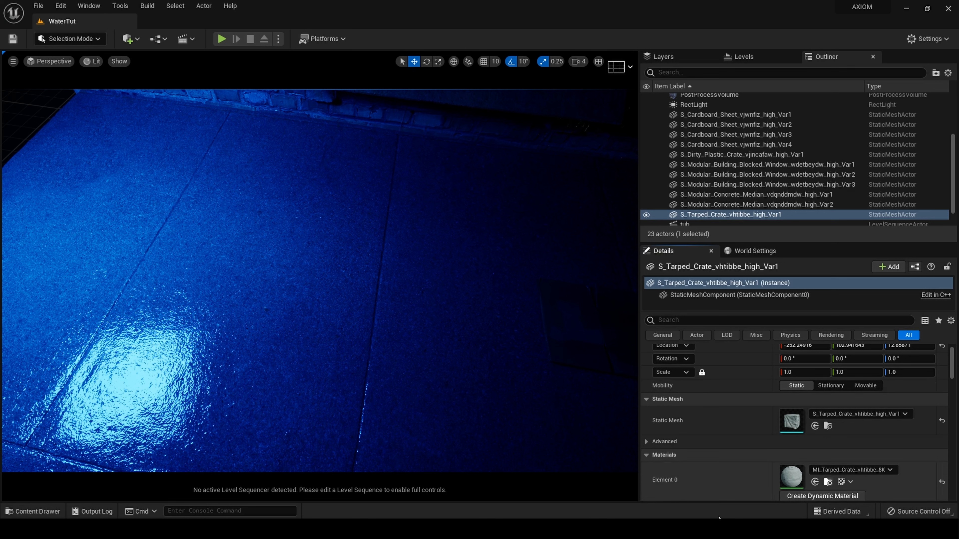
Open the material instance MI_Modular_Concrete_Median_vdqnddmdw_8K used by the concrete ground.
{"action": "left_click", "coordinate": [433, 413]}
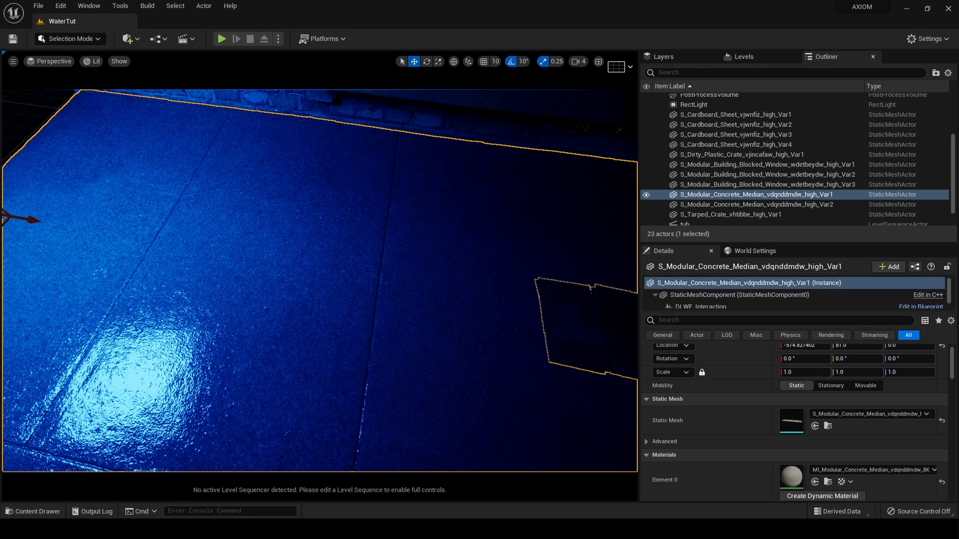
{"action": "left_click", "coordinate": [827, 482]}
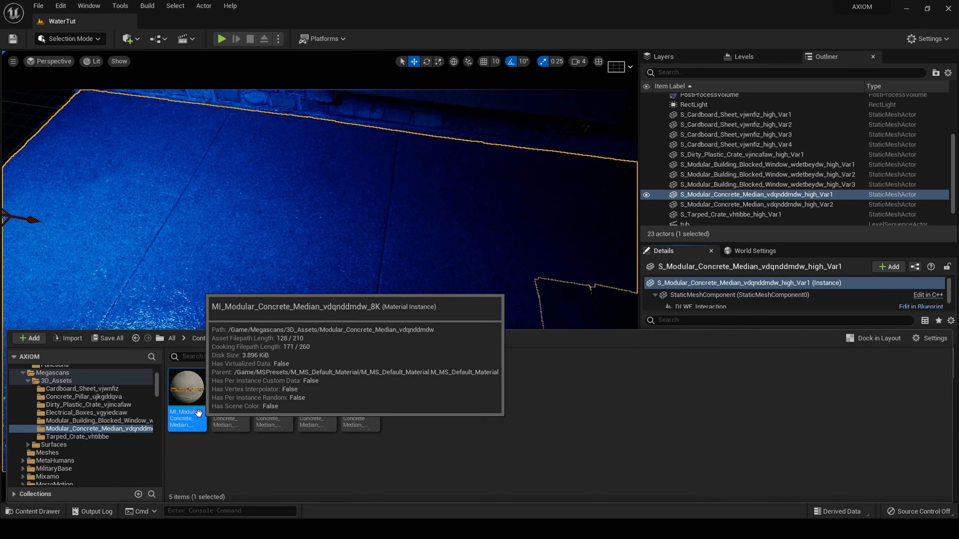
{"action": "double_click", "coordinate": [192, 395]}
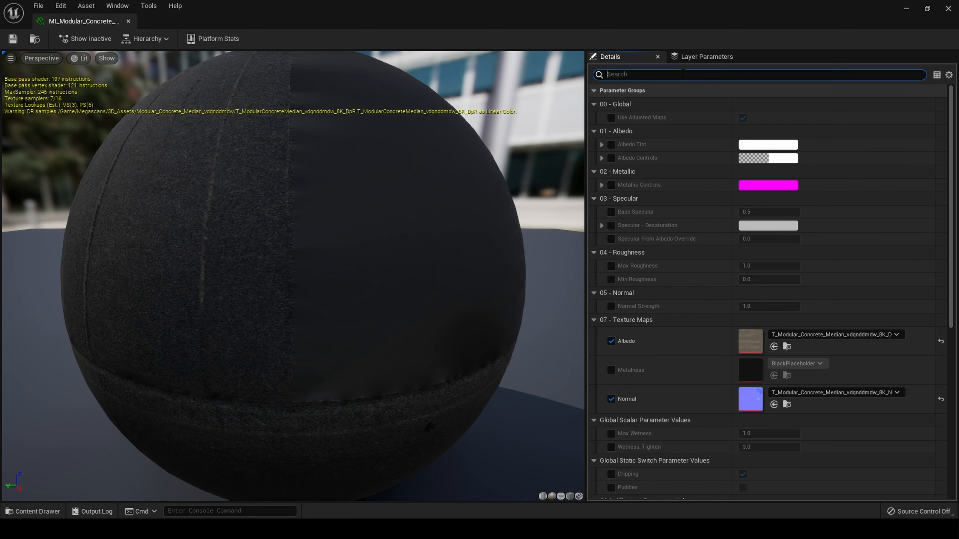
Override and enable the Puddles switch in the concrete material instance, and save and close it.
{"action": "left_click", "coordinate": [683, 73]}
{"action": "type", "text": "puddle"}
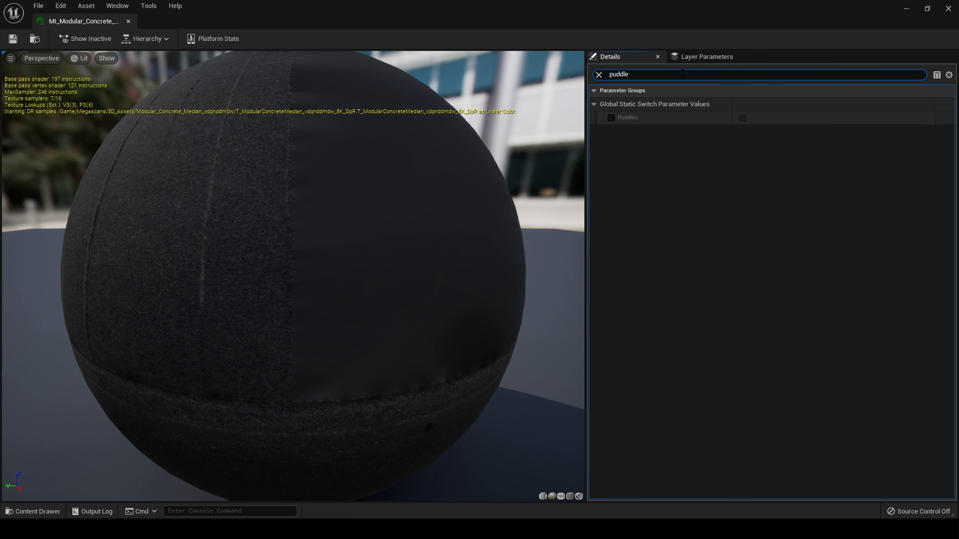
{"action": "left_click", "coordinate": [609, 120]}
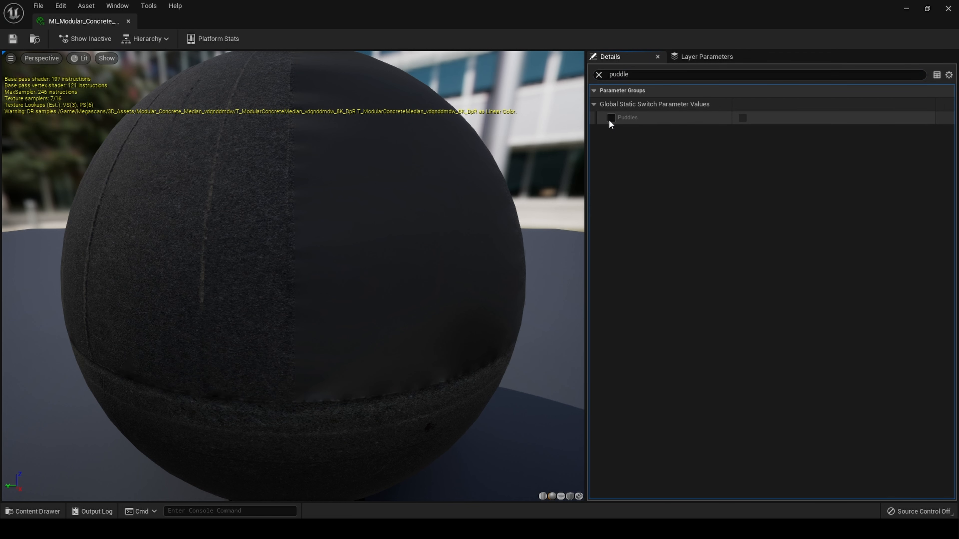
{"action": "left_click", "coordinate": [743, 118]}
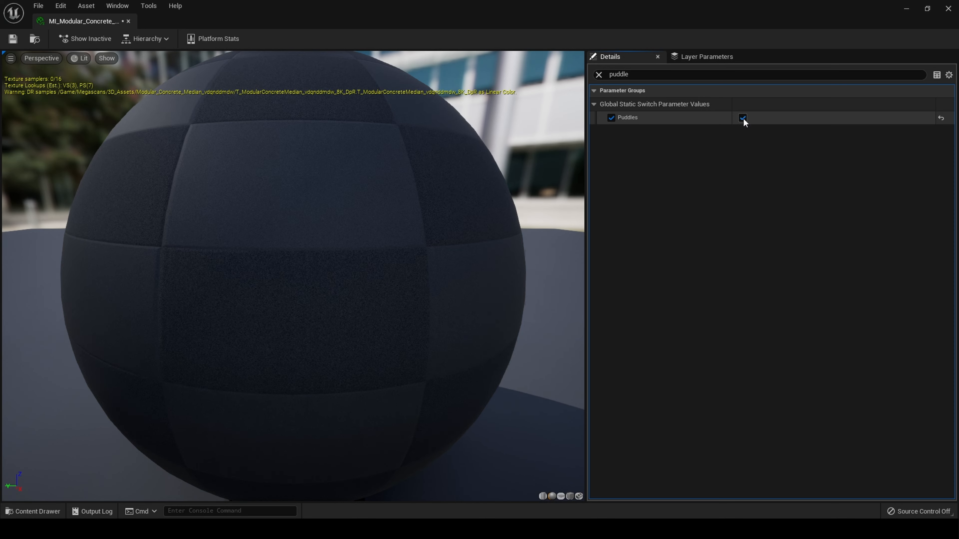
{"action": "left_click", "coordinate": [600, 74]}
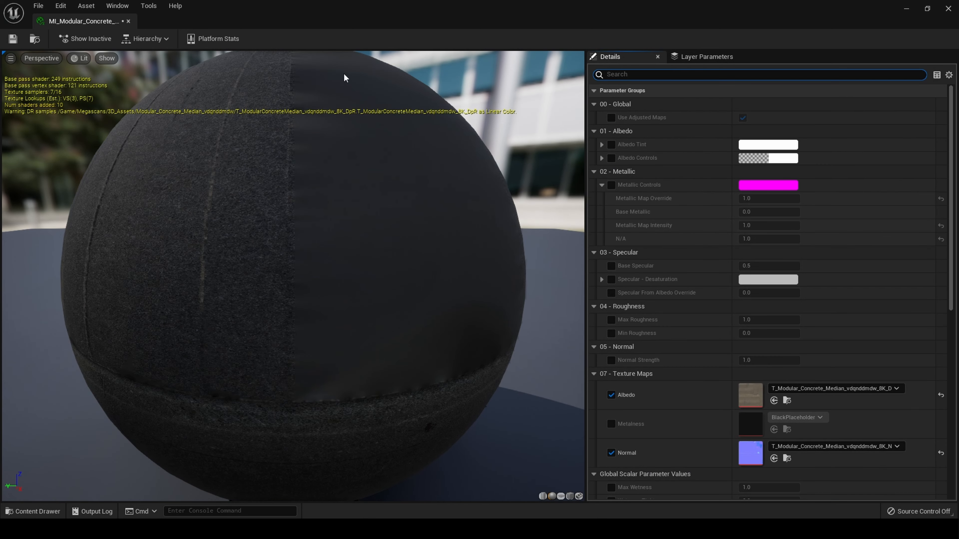
{"action": "left_click", "coordinate": [14, 40]}
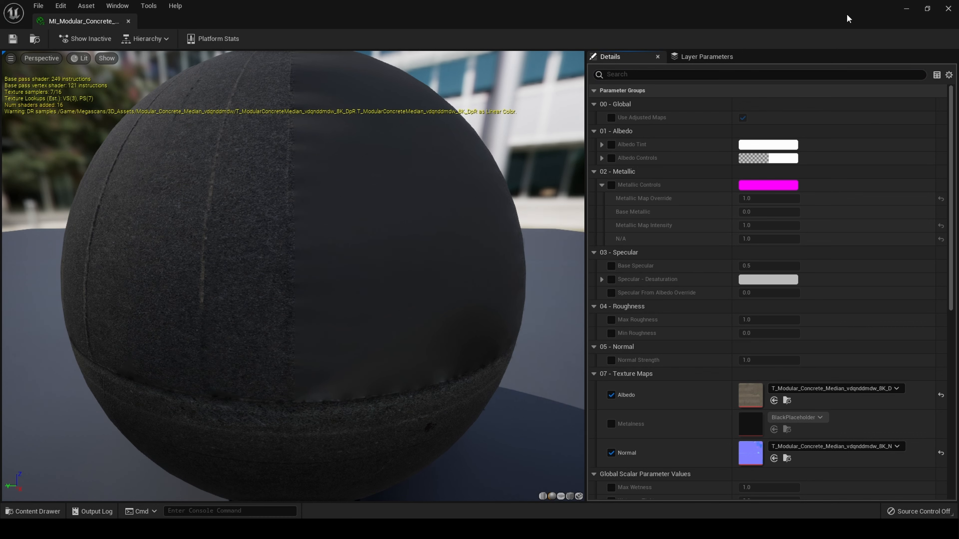
{"action": "left_click", "coordinate": [949, 9]}
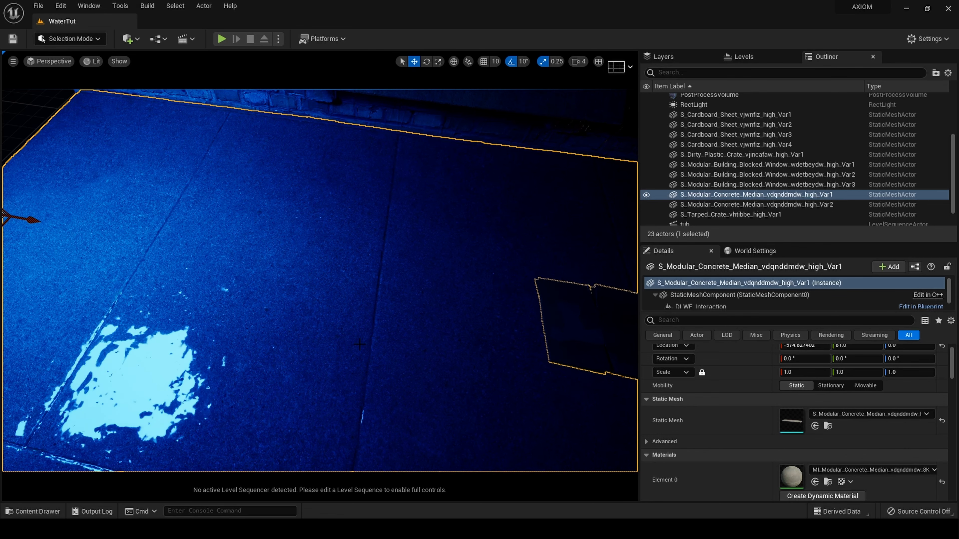
Switch the level viewport to pilot the CineCameraActor.
{"action": "right_click_drag", "start_coordinate": [359, 344], "coordinate": [286, 301]}
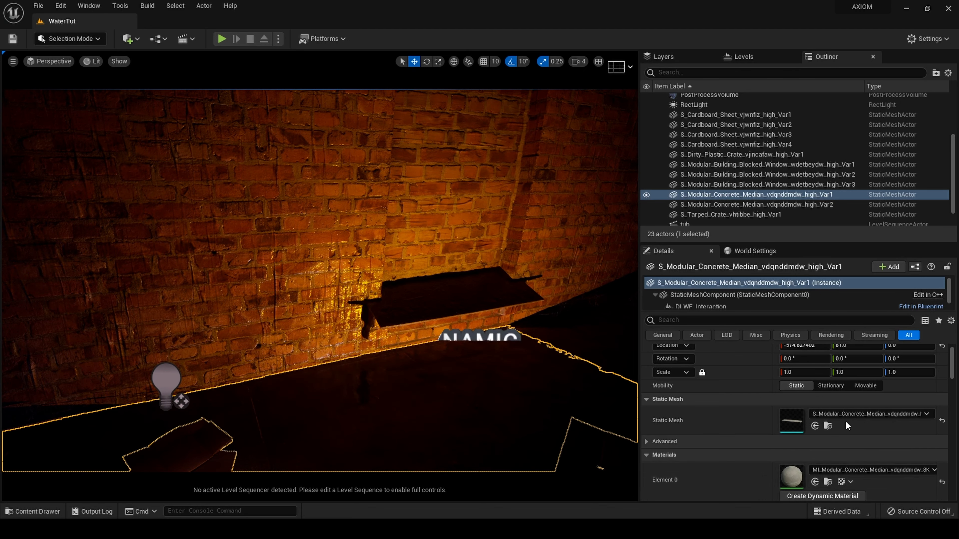
{"action": "key", "text": "s"}
{"action": "right_click_drag", "start_coordinate": [378, 310], "coordinate": [234, 316]}
{"action": "key", "text": "w"}
{"action": "key", "text": "a"}
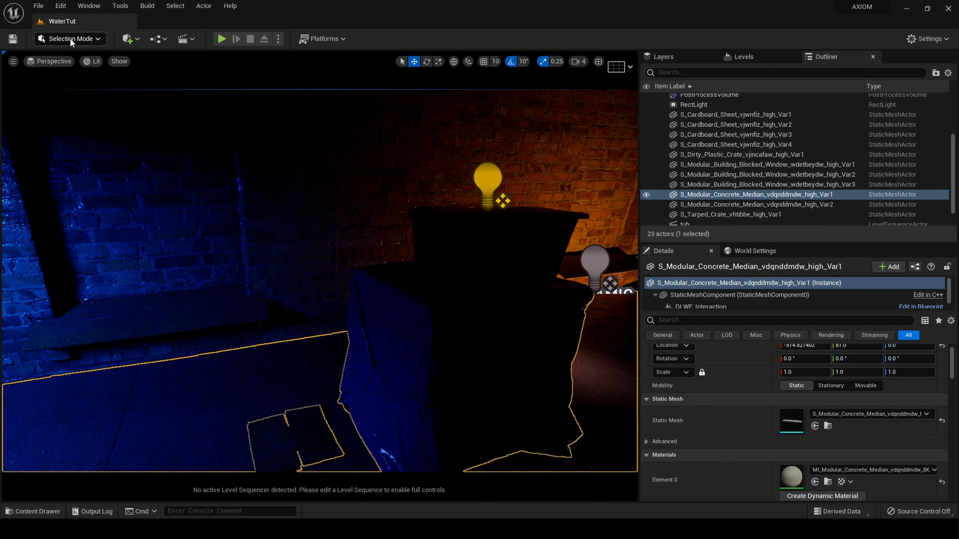
{"action": "left_click", "coordinate": [58, 64]}
{"action": "left_click", "coordinate": [91, 179]}
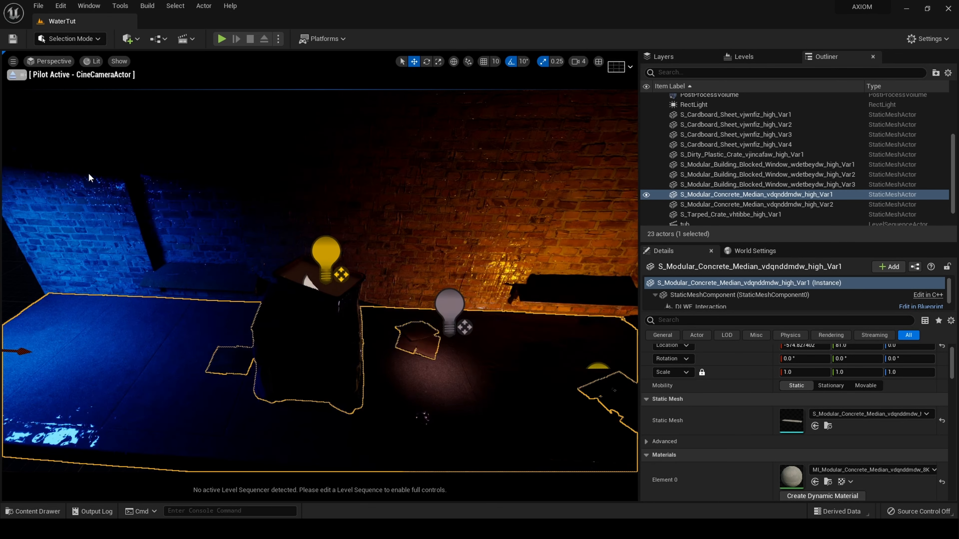
Reframe the CineCameraActor on the tub and the orange-lit brick wall, and turn on game view.
{"action": "key", "text": "w"}
{"action": "right_click_drag", "start_coordinate": [320, 282], "coordinate": [228, 233]}
{"action": "key", "text": "w"}
{"action": "key", "text": "a"}
{"action": "key", "text": "s"}
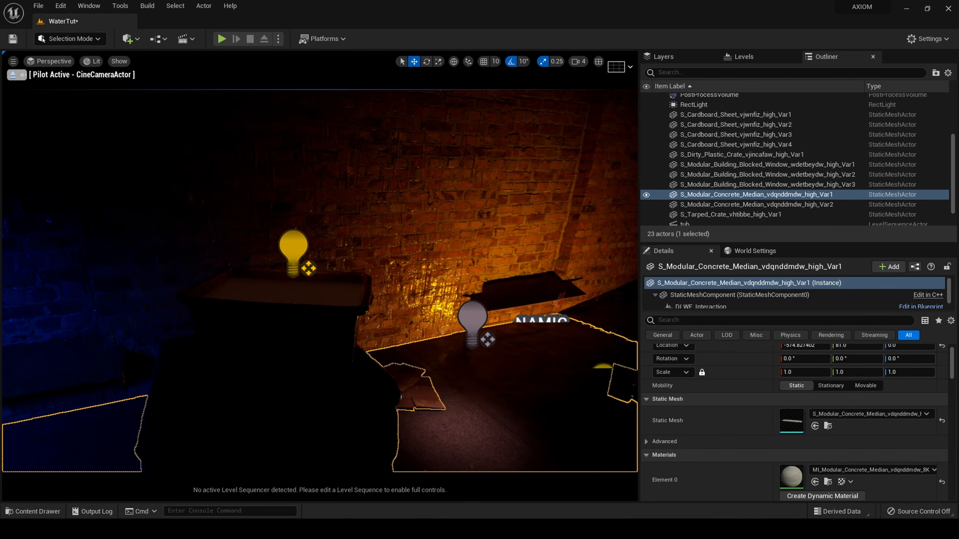
{"action": "key", "text": "g"}
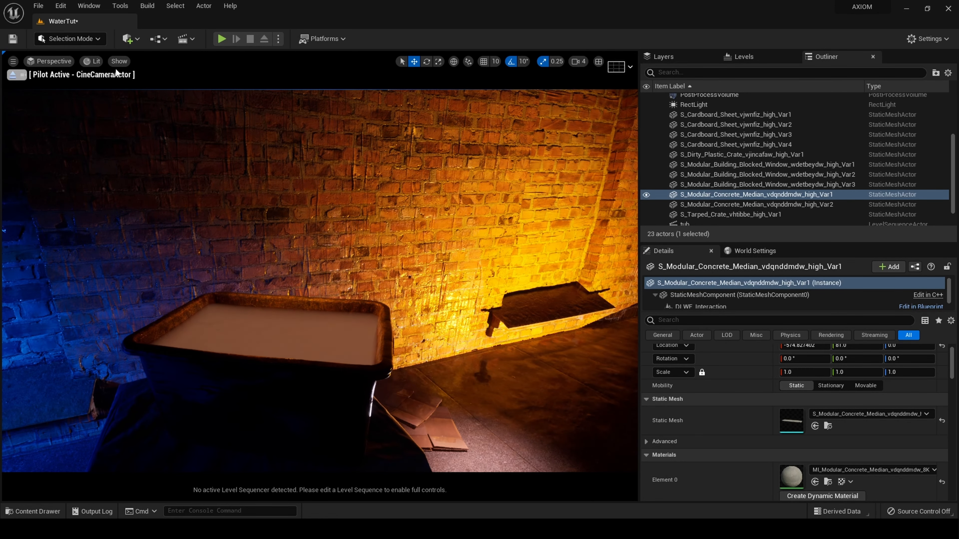
Turn off the Eye Adaptation post-processing show flag in the level viewport and reframe the piloted camera on the tub.
{"action": "left_click", "coordinate": [120, 63]}
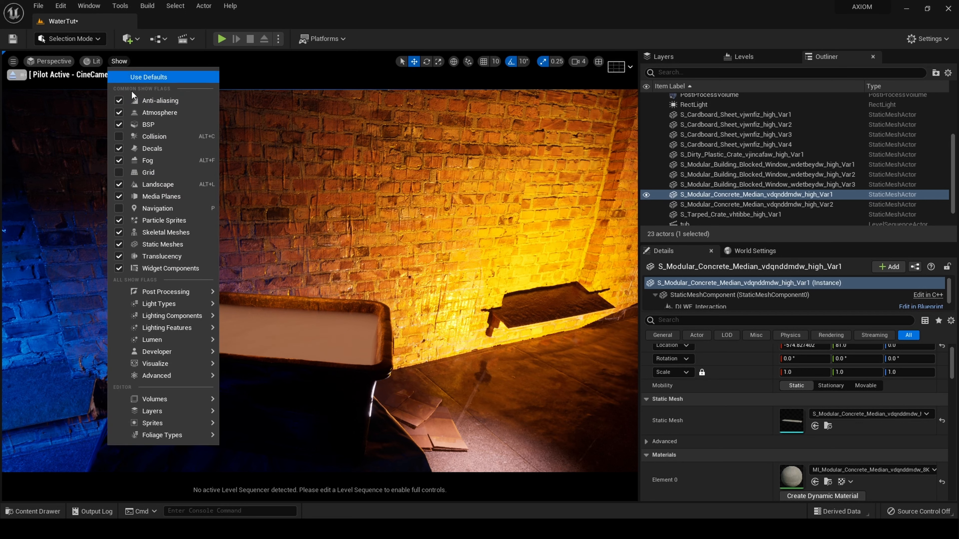
{"action": "mouse_move", "coordinate": [172, 303]}
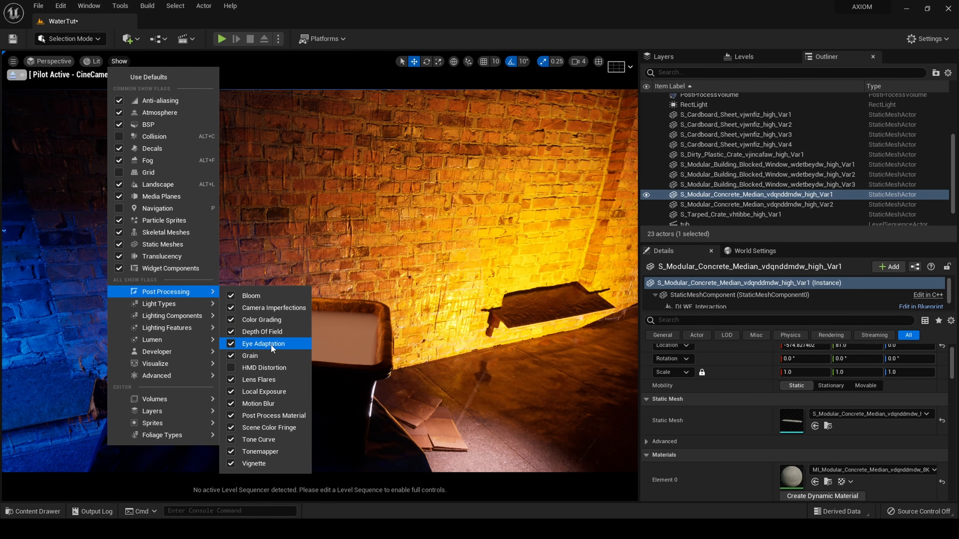
{"action": "left_click", "coordinate": [270, 343]}
{"action": "mouse_move", "coordinate": [271, 343]}
{"action": "right_mouse_down"}
{"action": "mouse_move", "coordinate": [212, 321]}
{"action": "mouse_move", "coordinate": [264, 337]}
{"action": "right_mouse_up"}
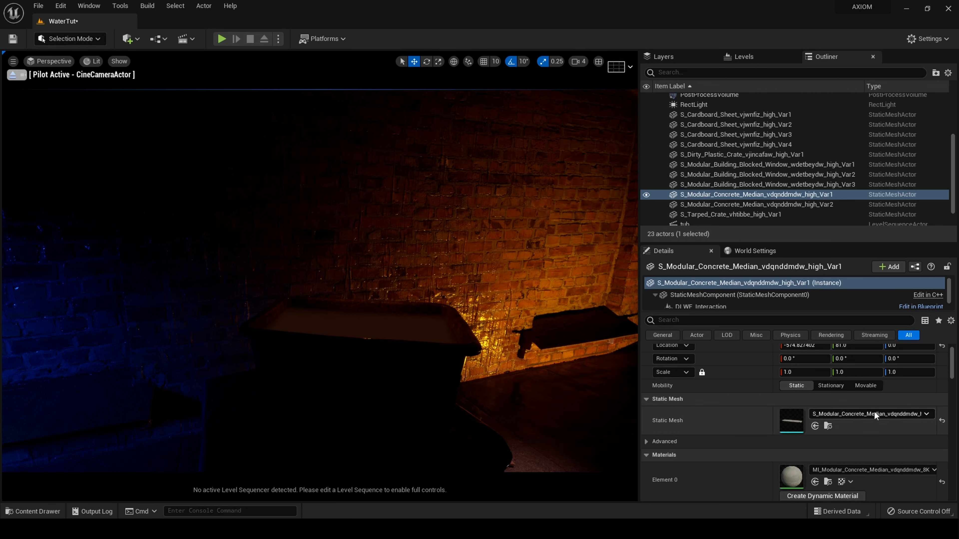
Raise the makeitrain water surface out of the tub, and lower it back to just below the tub's rim.
{"action": "scroll", "coordinate": [752, 178], "scroll_direction": "up", "scroll_amount": 3}
{"action": "scroll", "coordinate": [752, 173], "scroll_direction": "up", "scroll_amount": 1}
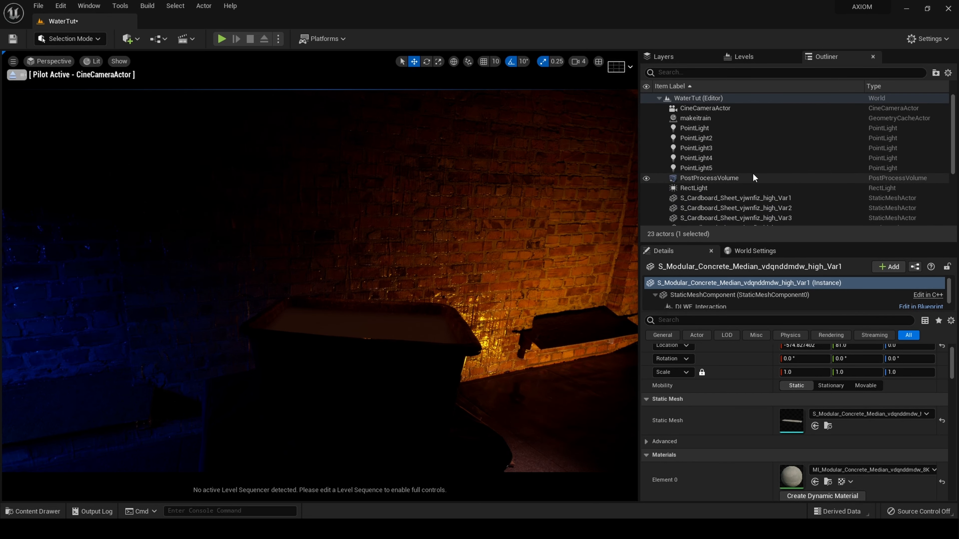
{"action": "left_click", "coordinate": [377, 327]}
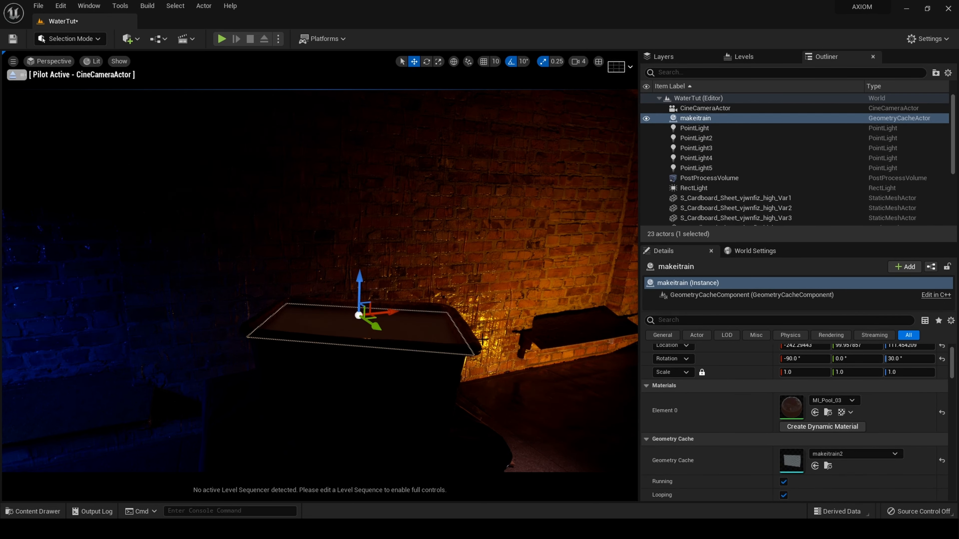
{"action": "right_click_drag", "start_coordinate": [483, 340], "coordinate": [497, 372]}
{"action": "key", "text": "w"}
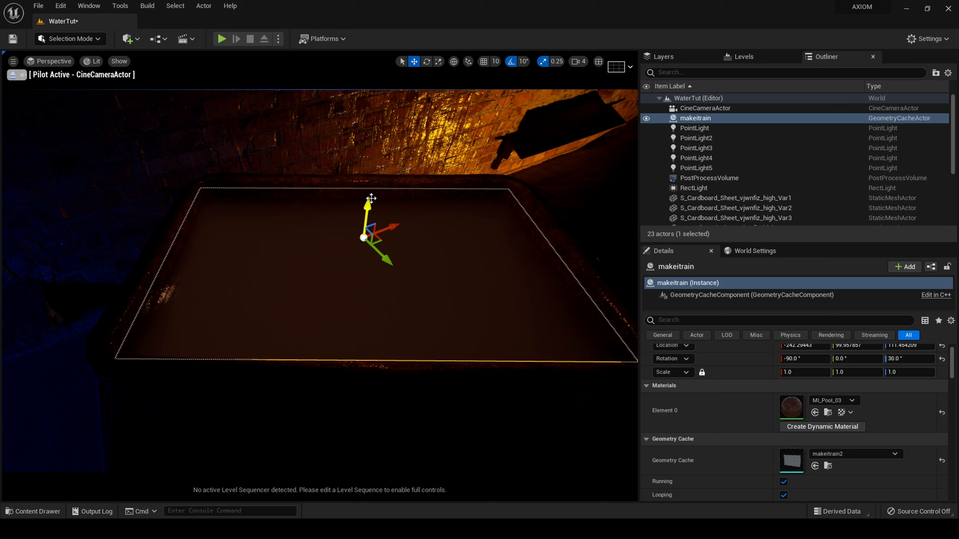
{"action": "left_click_drag", "start_coordinate": [367, 205], "coordinate": [380, 95]}
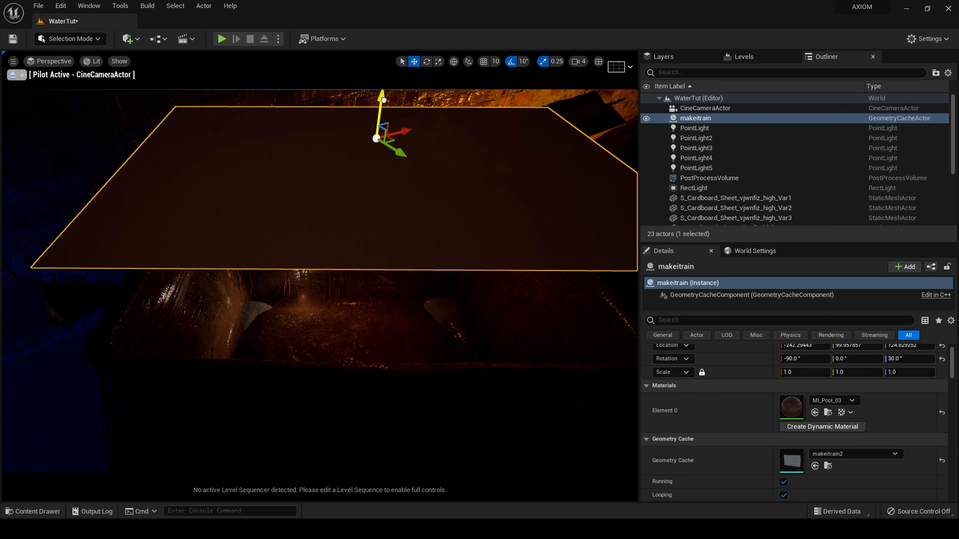
{"action": "left_click_drag", "start_coordinate": [381, 95], "coordinate": [382, 213]}
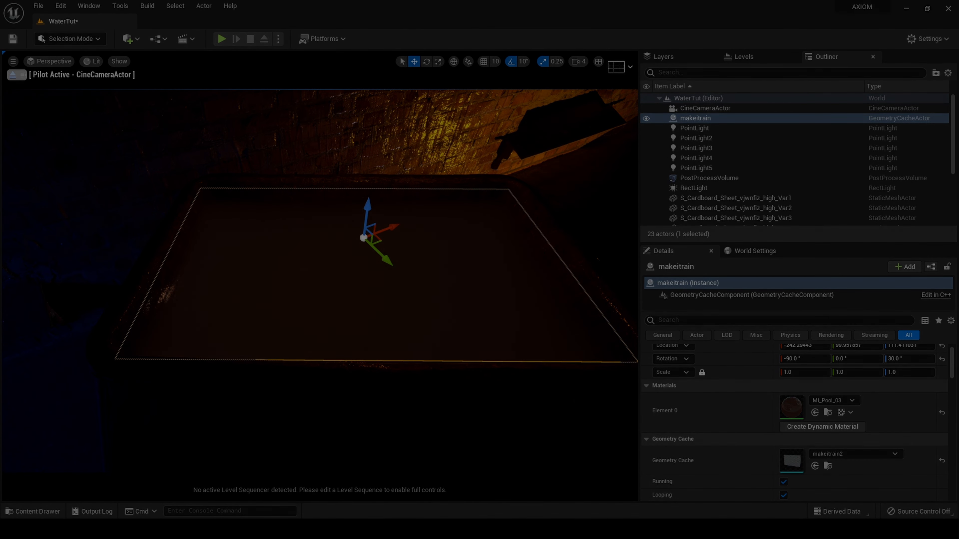
{"action": "mouse_move", "coordinate": [369, 210]}
{"action": "left_mouse_down"}
{"action": "mouse_move", "coordinate": [372, 199]}
{"action": "mouse_move", "coordinate": [371, 212]}
{"action": "left_mouse_up"}
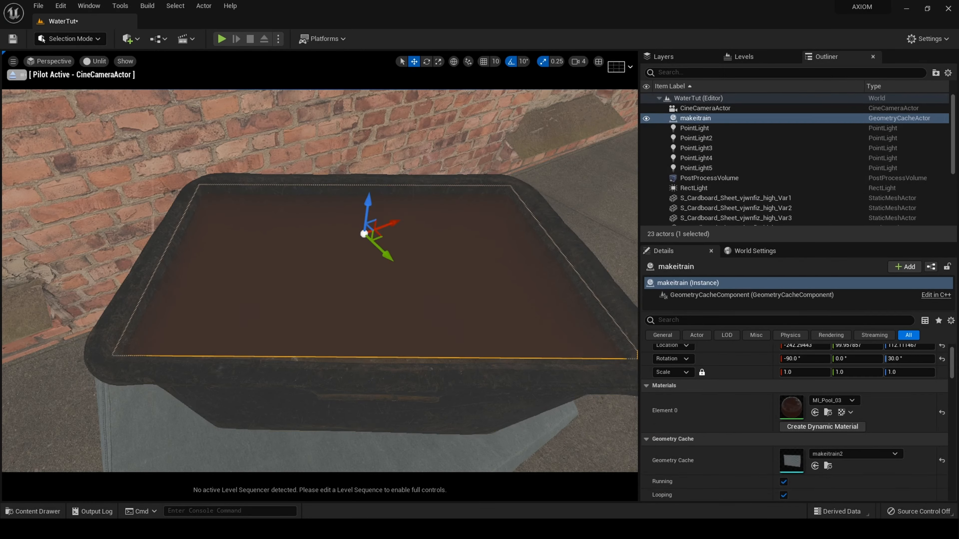
Locate the tub's static mesh S_Dirty_Plastic_Crate_vjincafaw_high_Var1 among the project assets and export it.
{"action": "left_click", "coordinate": [478, 371]}
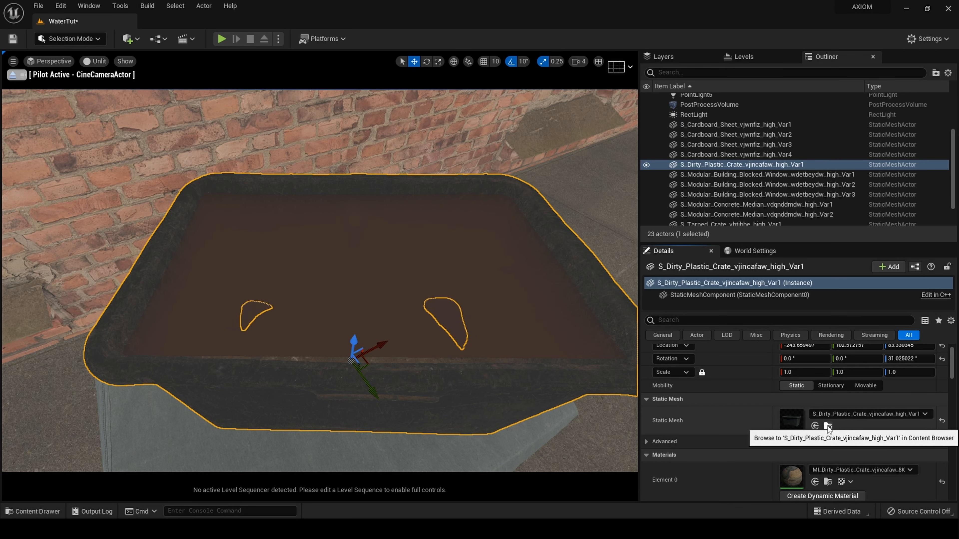
{"action": "left_click", "coordinate": [827, 426]}
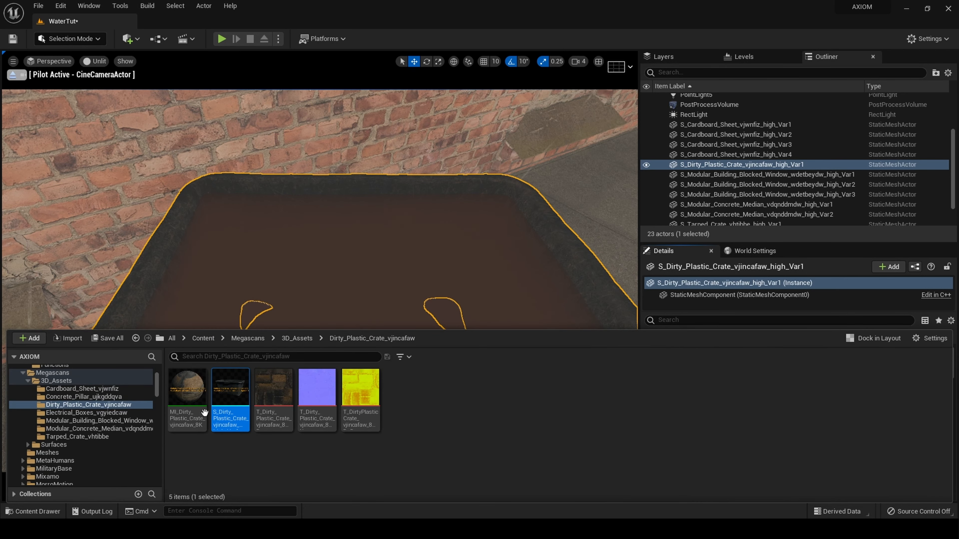
{"action": "right_click", "coordinate": [240, 400]}
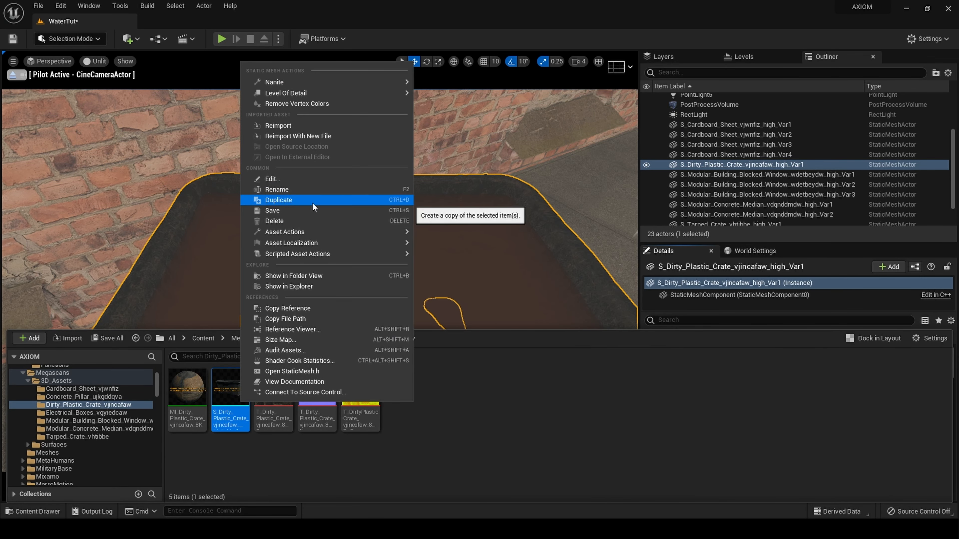
{"action": "mouse_move", "coordinate": [307, 235]}
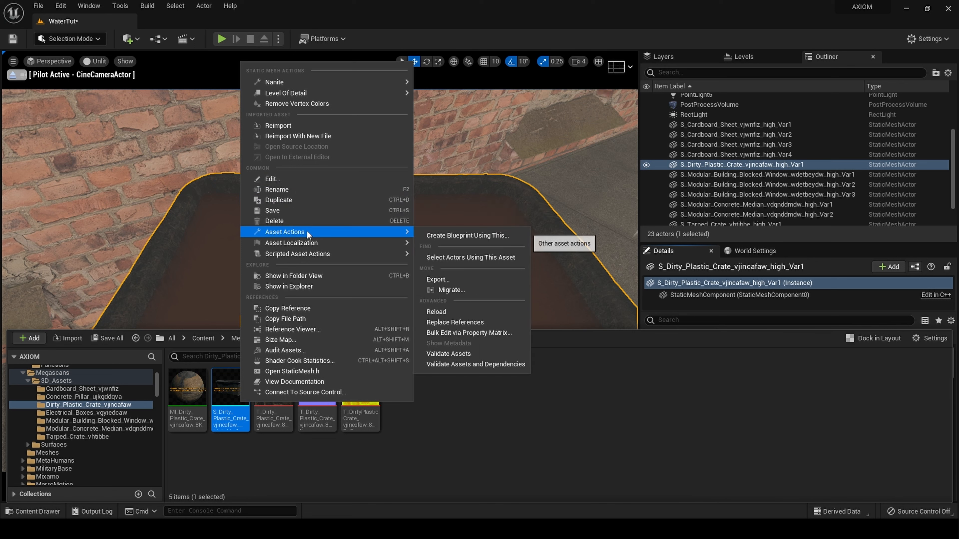
{"action": "left_click", "coordinate": [510, 280]}
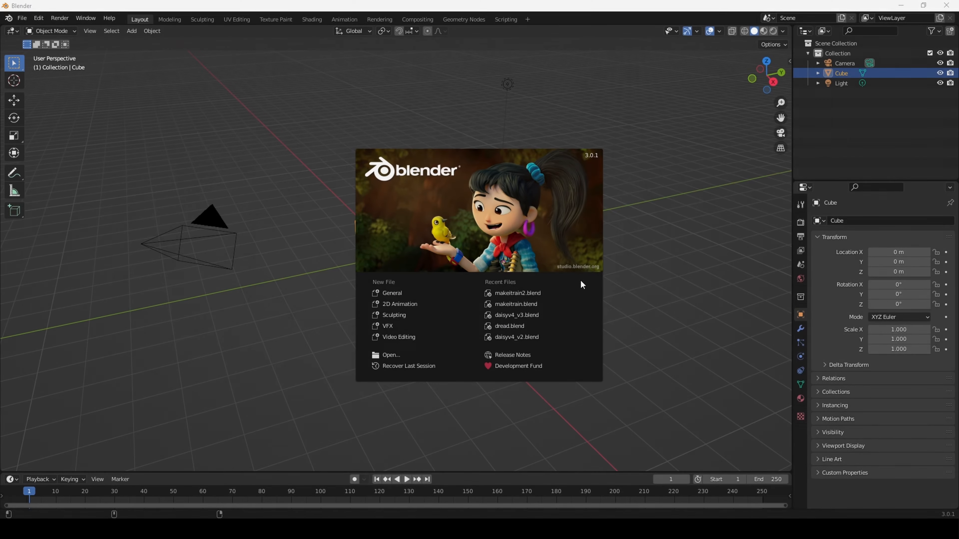
Switch to Blender, dismiss the splash screen and enable the Screencast Keys display.
{"action": "left_click", "coordinate": [641, 253]}
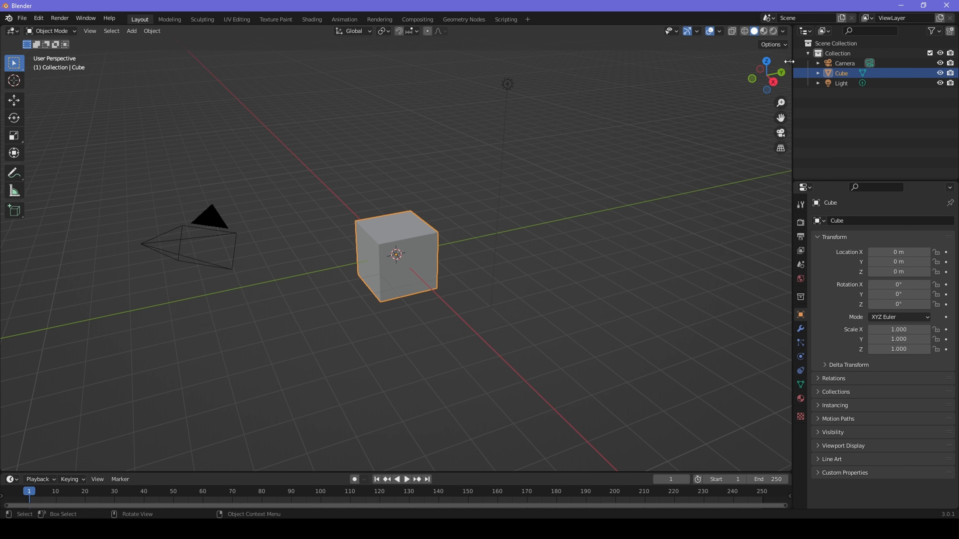
{"action": "key", "text": "n"}
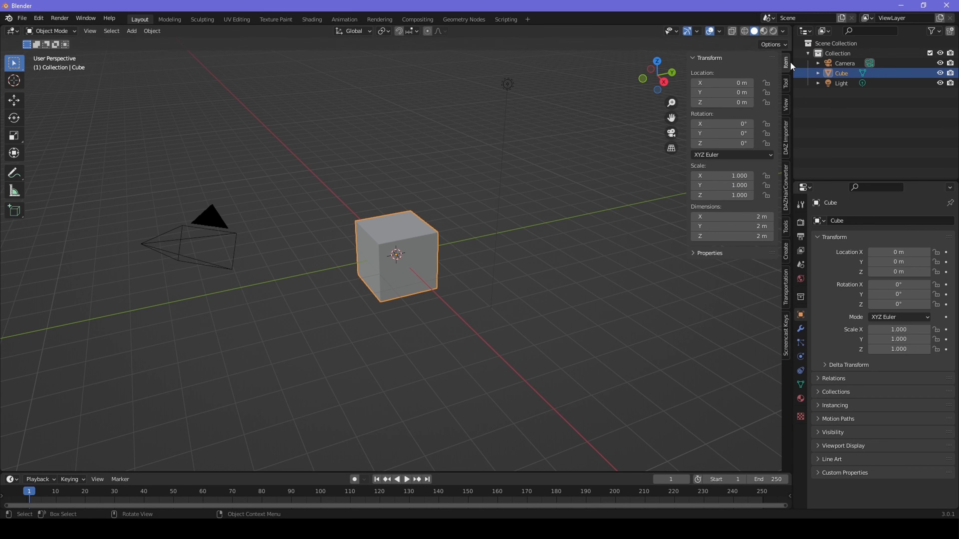
{"action": "left_click", "coordinate": [785, 337]}
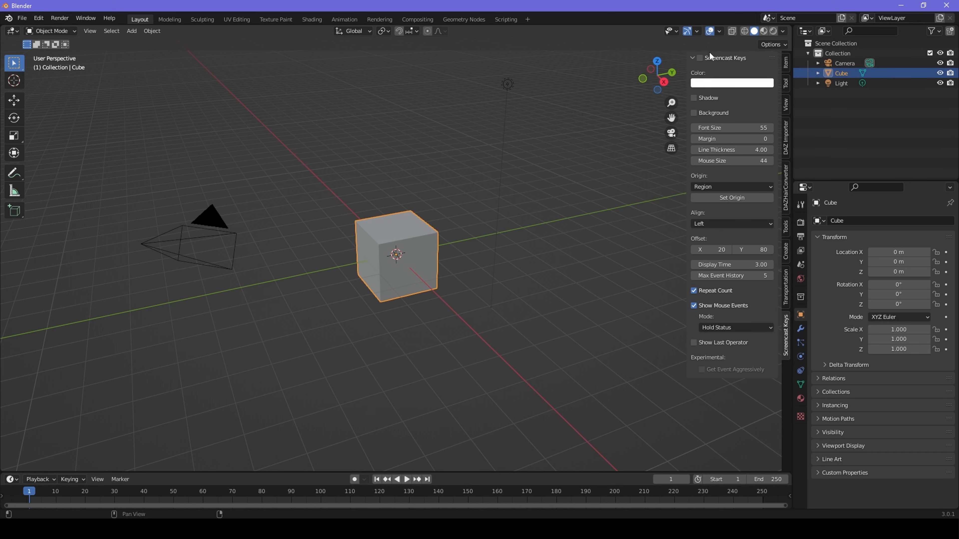
{"action": "left_click", "coordinate": [578, 204]}
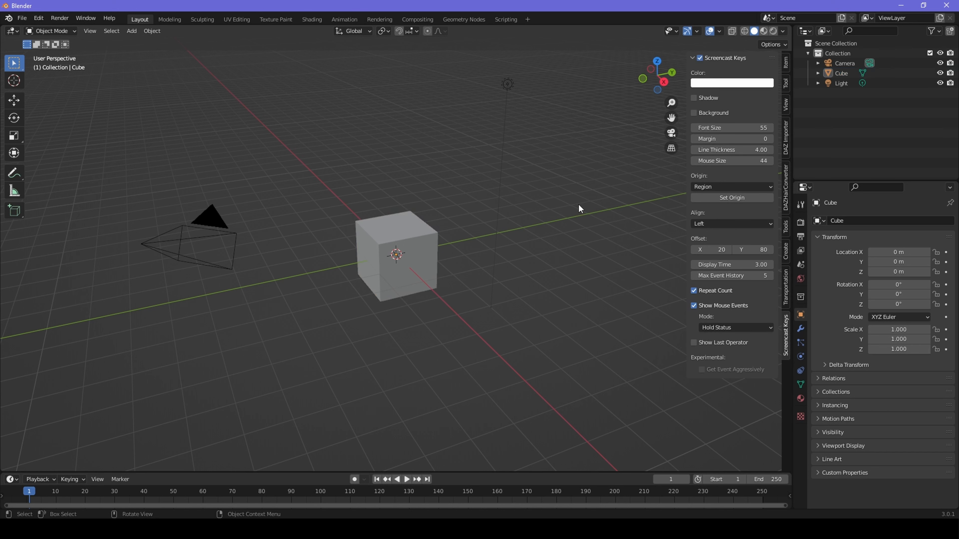
{"action": "left_click", "coordinate": [786, 62]}
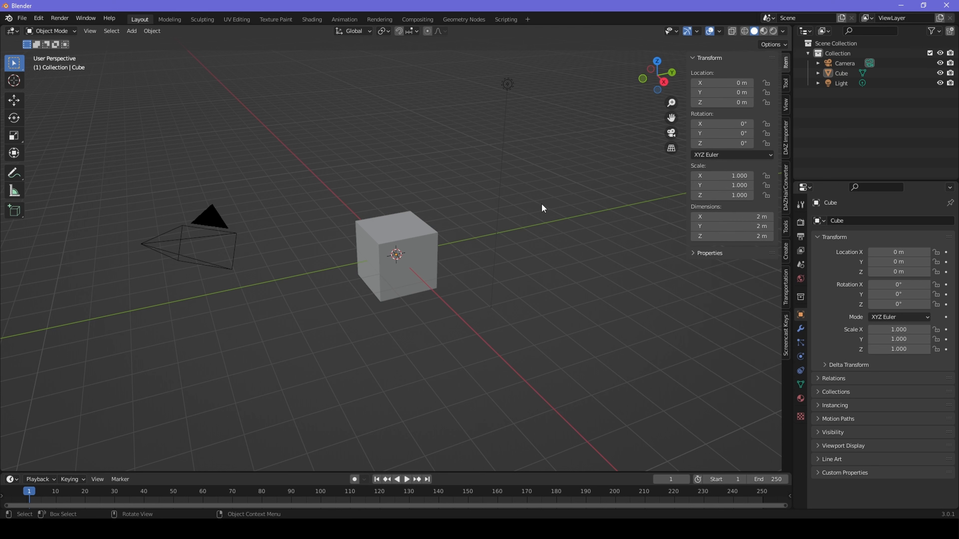
Delete the default camera, cube and light from the scene.
{"action": "key", "text": "a"}
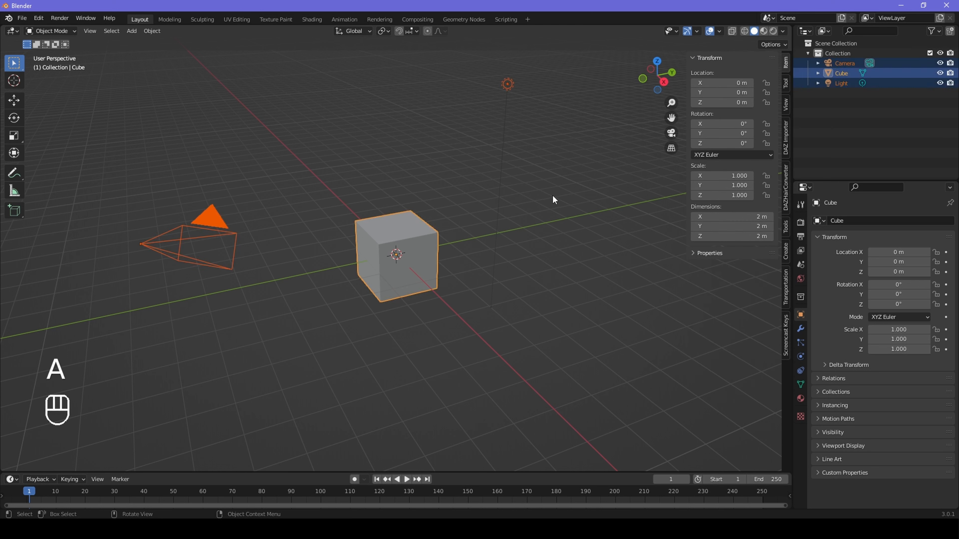
{"action": "key", "text": "x"}
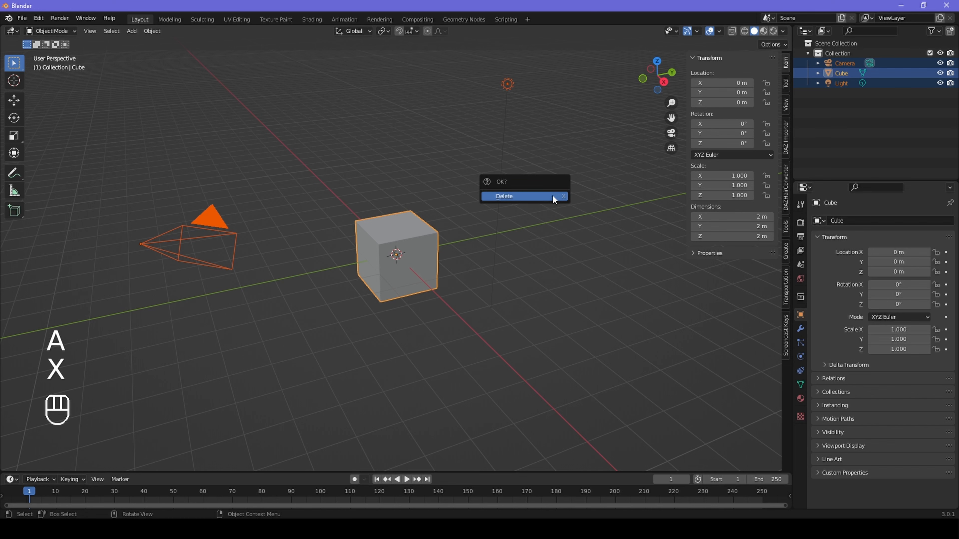
{"action": "left_click", "coordinate": [552, 195]}
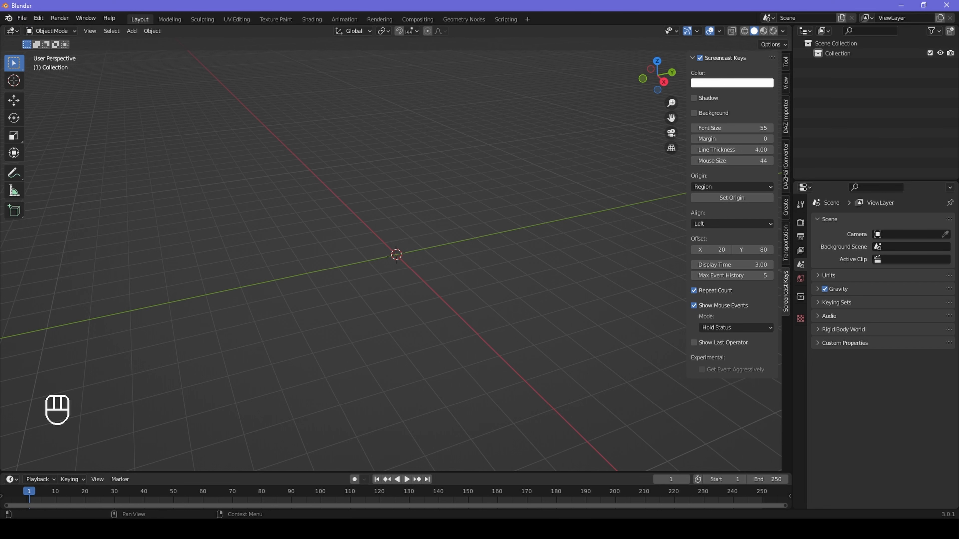
Start an FBX import and browse to the rain folder inside H:\Models\ProjectFiles.
{"action": "key", "text": "alt+Tab"}
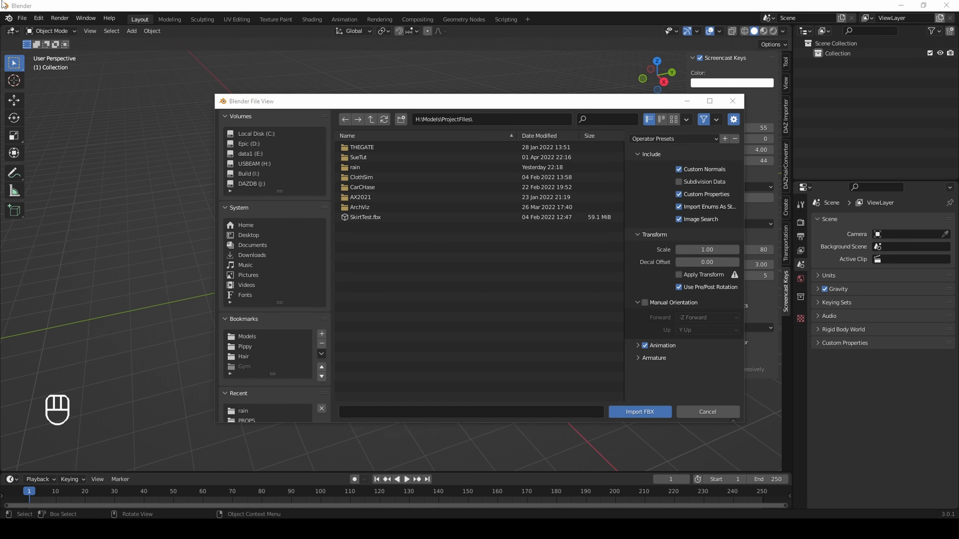
{"action": "left_click", "coordinate": [26, 18]}
{"action": "mouse_move", "coordinate": [61, 156]}
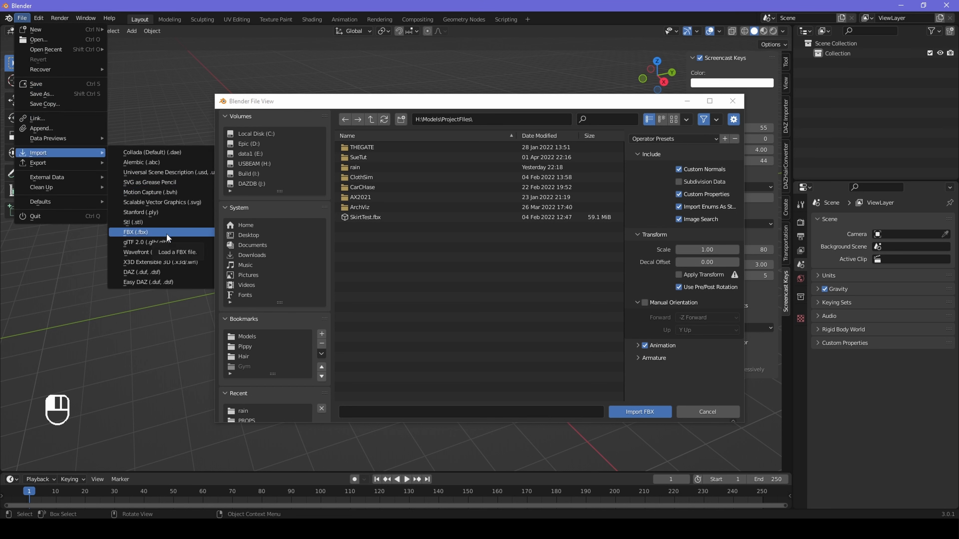
{"action": "left_click", "coordinate": [504, 101]}
{"action": "left_click_drag", "start_coordinate": [512, 104], "coordinate": [469, 100]}
{"action": "left_click", "coordinate": [329, 164]}
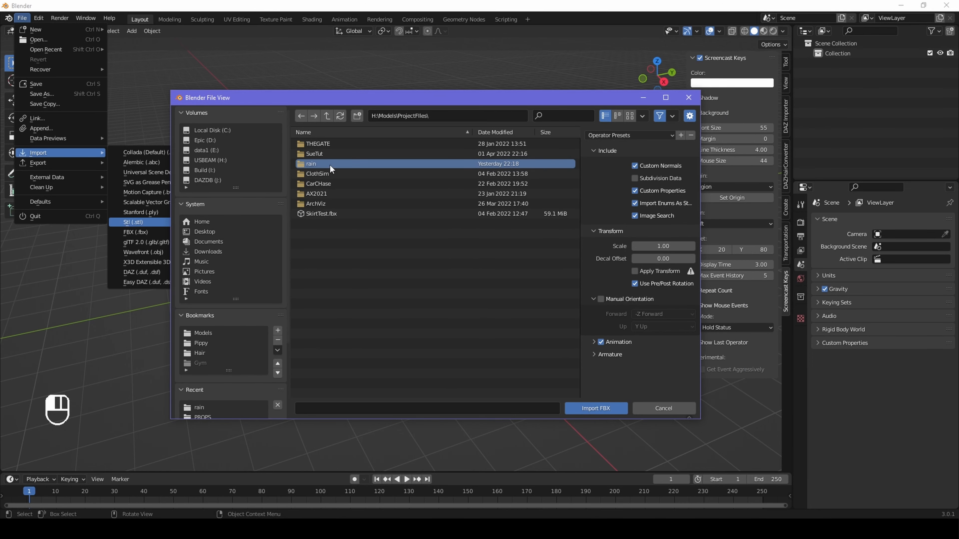
{"action": "double_click", "coordinate": [331, 166]}
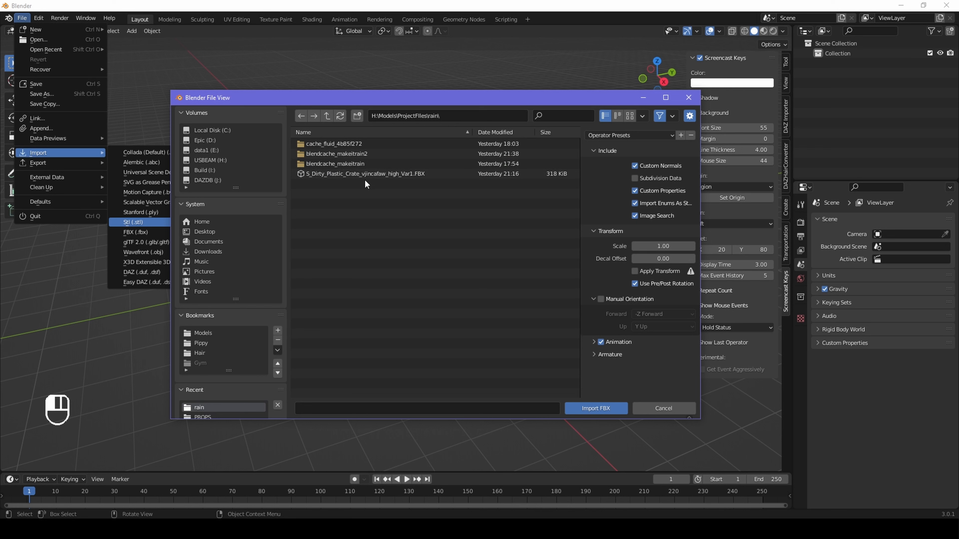
Import S_Dirty_Plastic_Crate_vjincafaw_high_Var1.FBX with the Animation option turned off.
{"action": "left_click", "coordinate": [370, 175]}
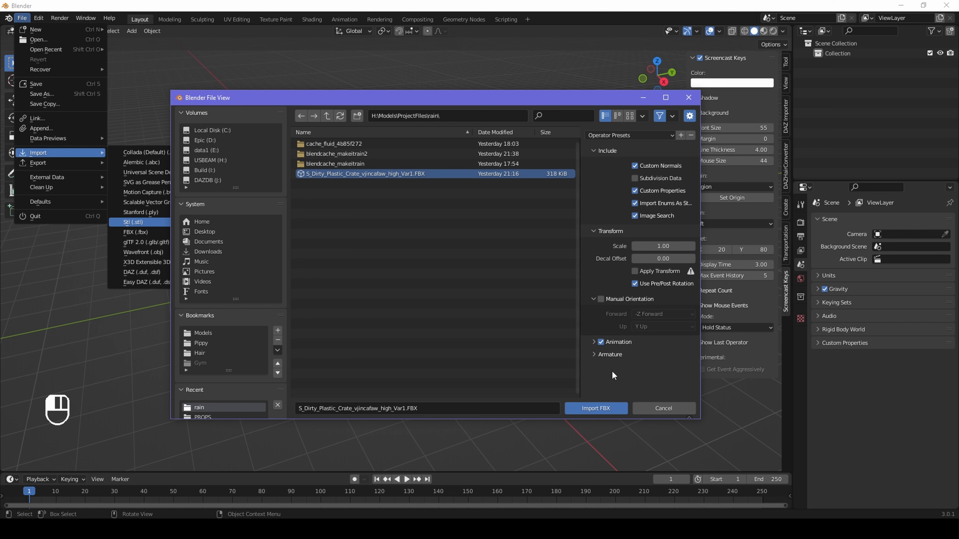
{"action": "left_click", "coordinate": [602, 342]}
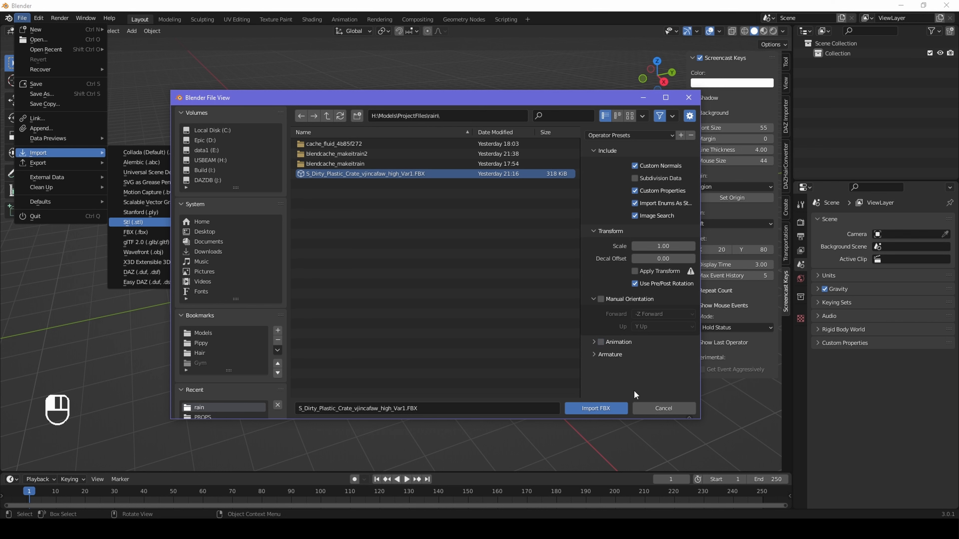
{"action": "left_click", "coordinate": [601, 413]}
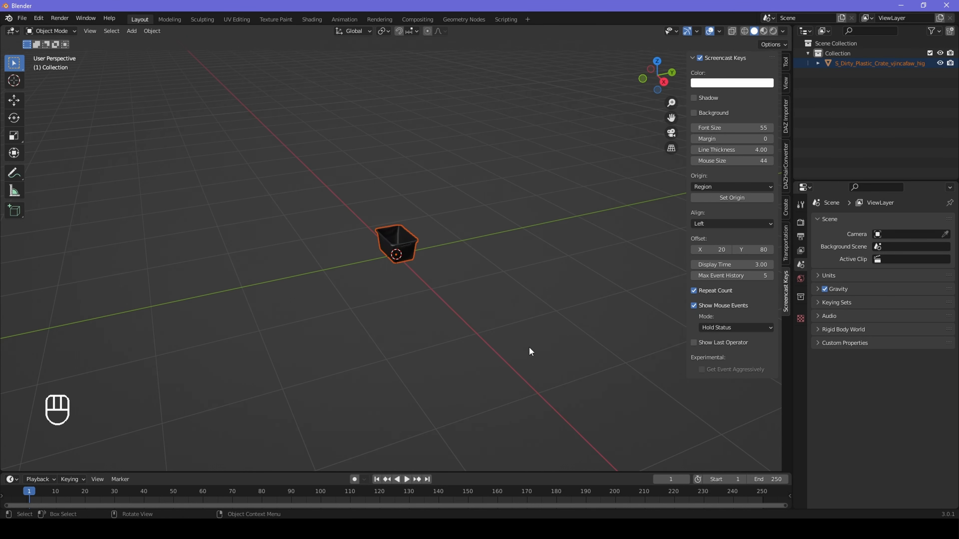
Scale the imported crate up uniformly by a factor of 10.
{"action": "scroll", "coordinate": [530, 348], "scroll_direction": "up", "scroll_amount": 4}
{"action": "scroll", "coordinate": [529, 350], "scroll_direction": "down", "scroll_amount": 4}
{"action": "key", "text": "s"}
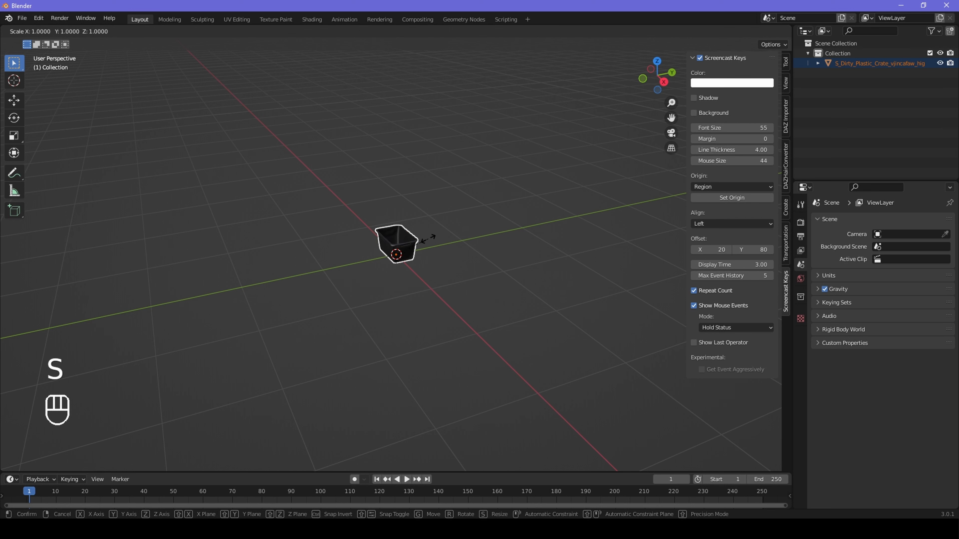
{"action": "type", "text": "10"}
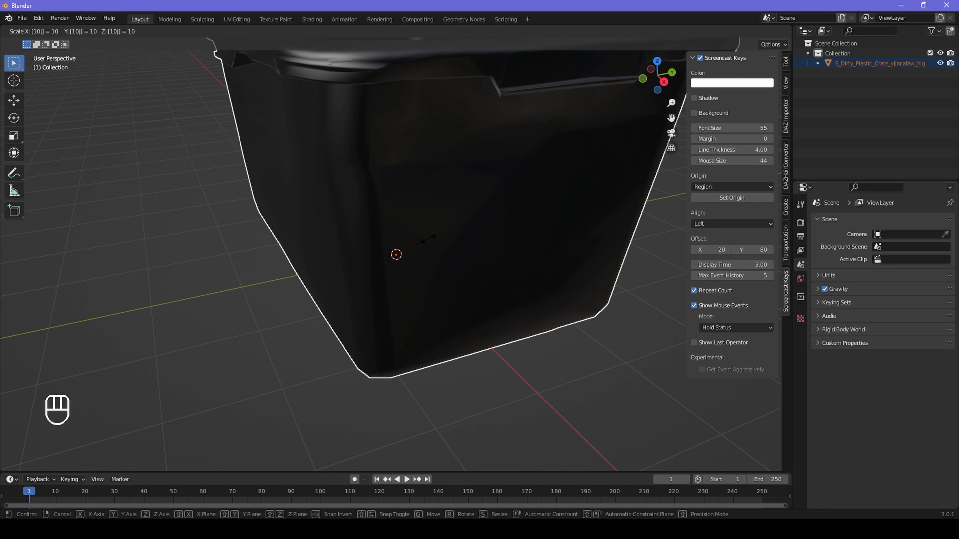
{"action": "key", "text": "Return"}
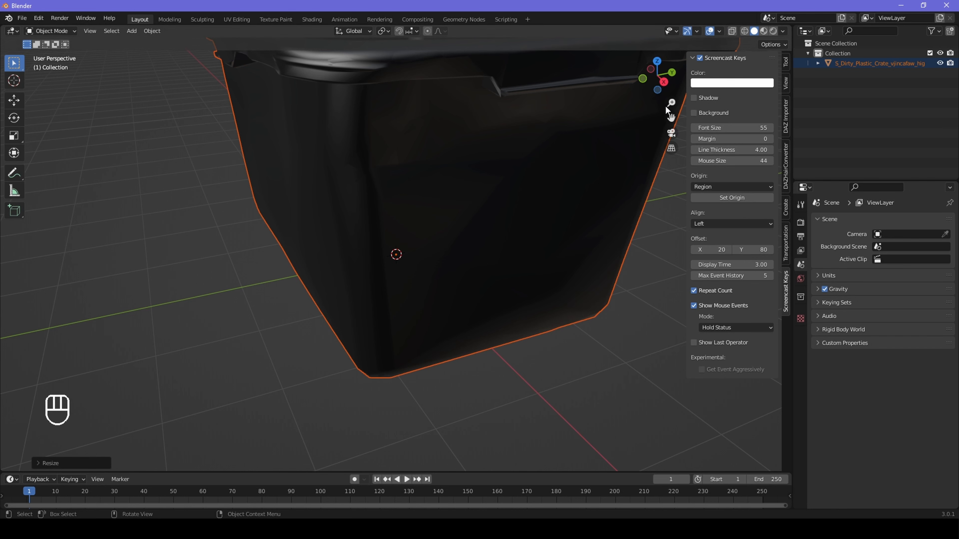
{"action": "left_click_drag", "start_coordinate": [671, 103], "coordinate": [671, 140]}
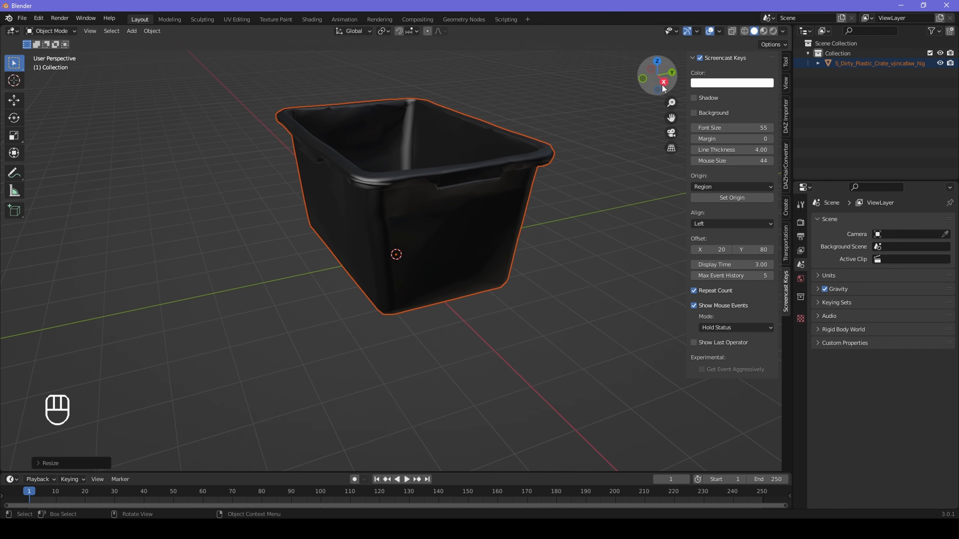
{"action": "mouse_move", "coordinate": [657, 76]}
{"action": "left_mouse_down"}
{"action": "mouse_move", "coordinate": [655, 114]}
{"action": "mouse_move", "coordinate": [662, 86]}
{"action": "left_mouse_up"}
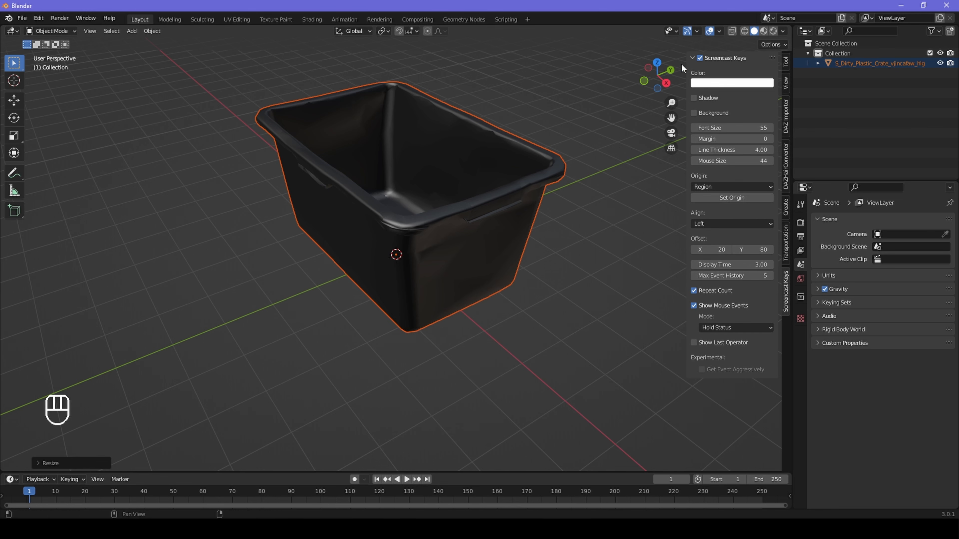
{"action": "left_click_drag", "start_coordinate": [657, 76], "coordinate": [616, 116]}
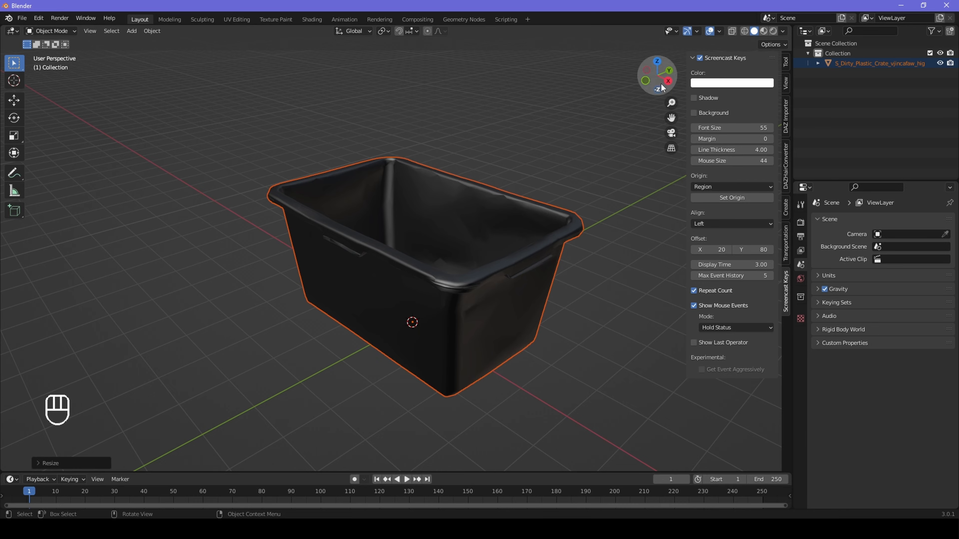
Add a plane mesh and raise it along Z to about 3.44 m, above the crate's rim.
{"action": "left_click_drag", "start_coordinate": [661, 89], "coordinate": [658, 86]}
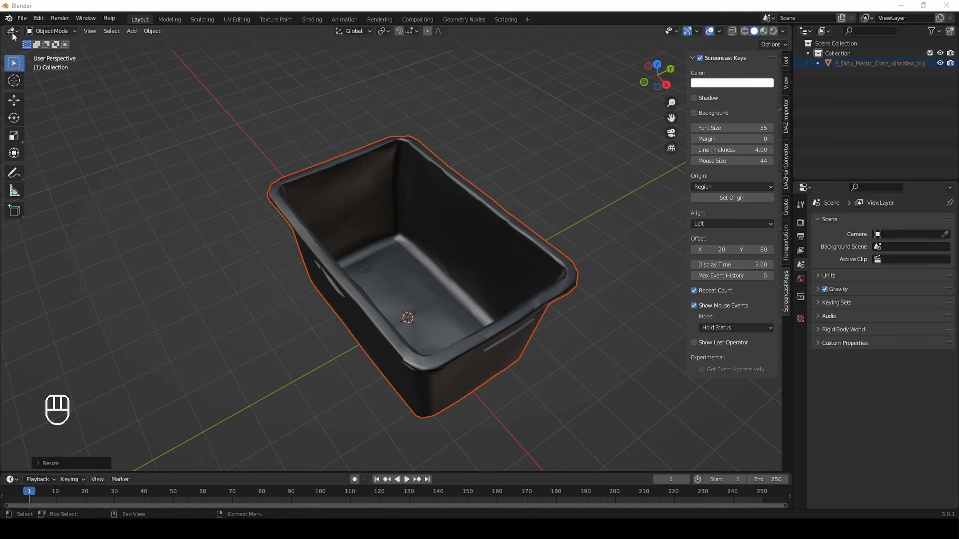
{"action": "left_click", "coordinate": [131, 32]}
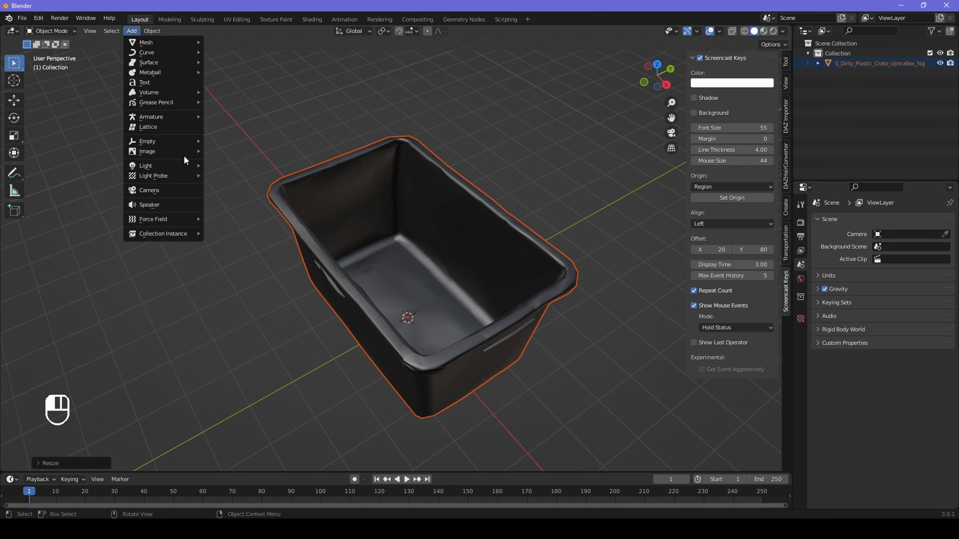
{"action": "left_click", "coordinate": [133, 30]}
{"action": "mouse_move", "coordinate": [145, 44]}
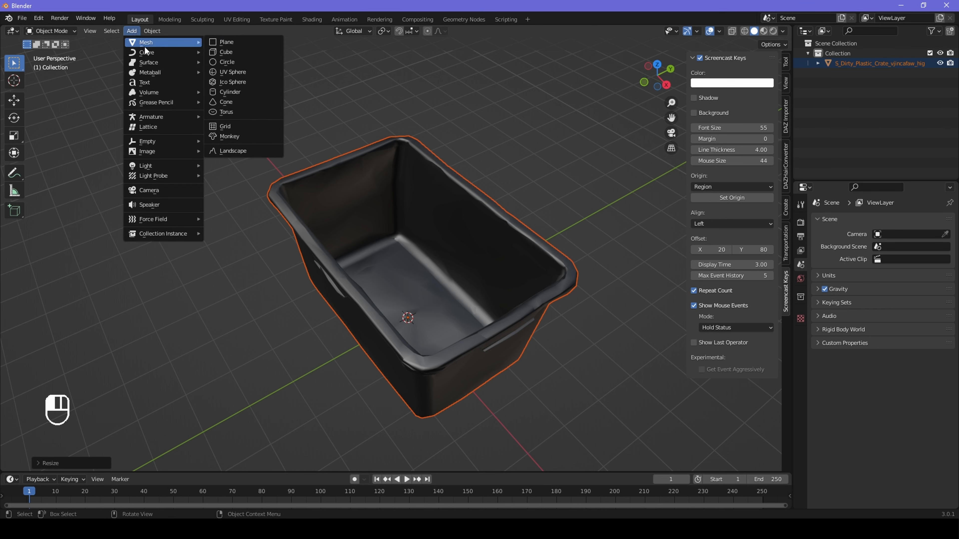
{"action": "left_click", "coordinate": [237, 44]}
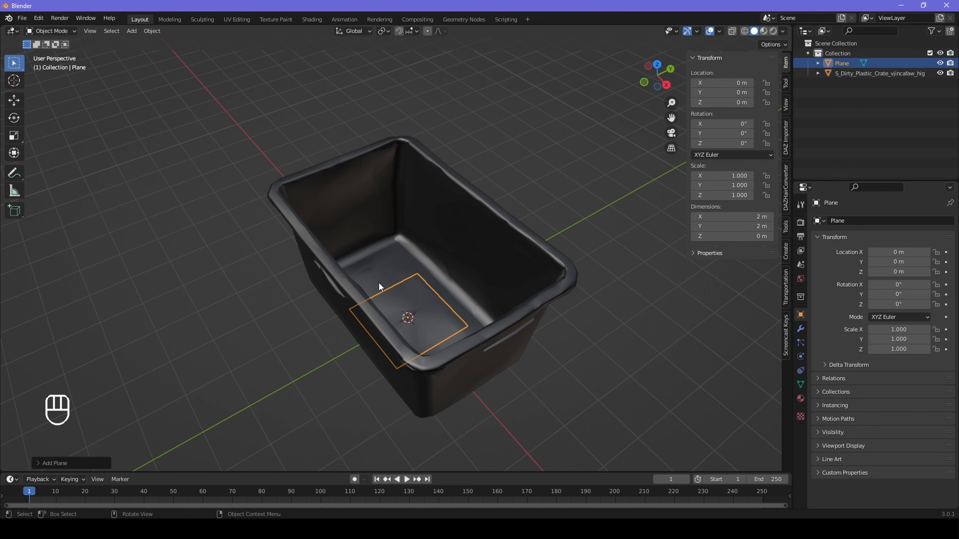
{"action": "key", "text": "g"}
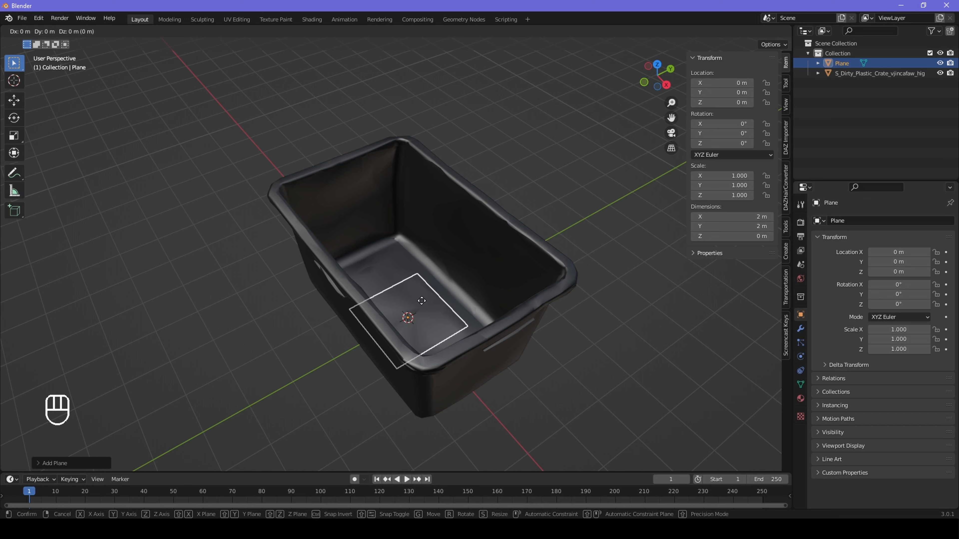
{"action": "key", "text": "z"}
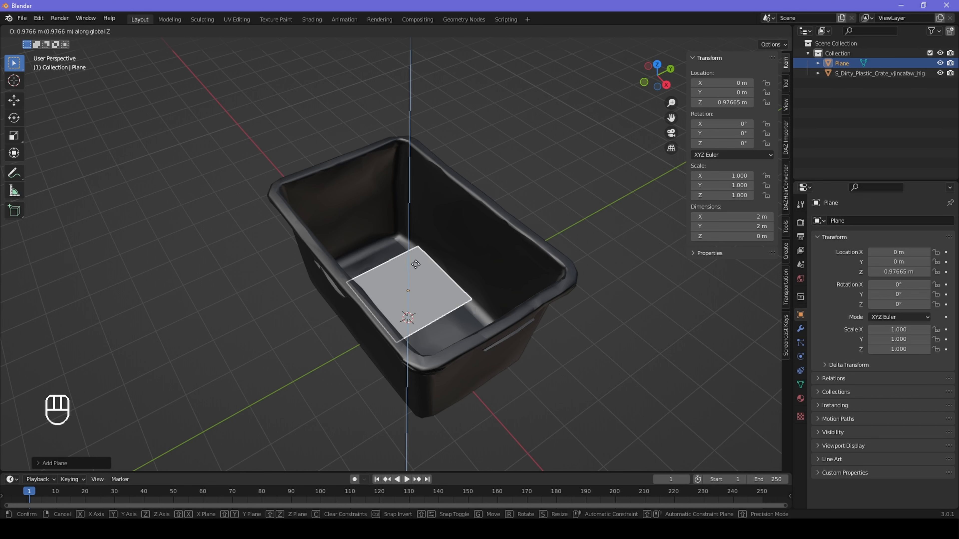
{"action": "left_click", "coordinate": [403, 191]}
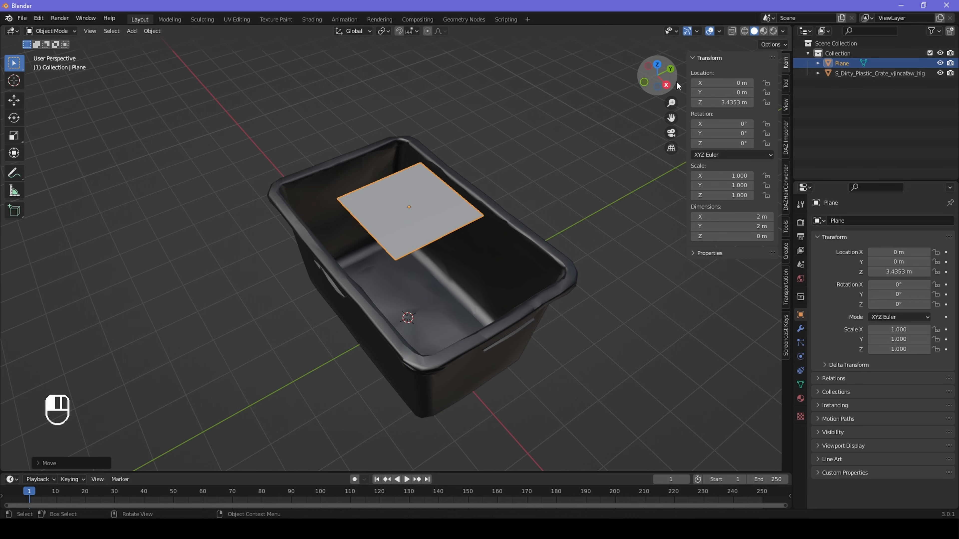
Scale the plane uniformly to about 2.71, and its Y scale to about 1.75, matching the crate's opening from above.
{"action": "left_click_drag", "start_coordinate": [676, 81], "coordinate": [659, 91]}
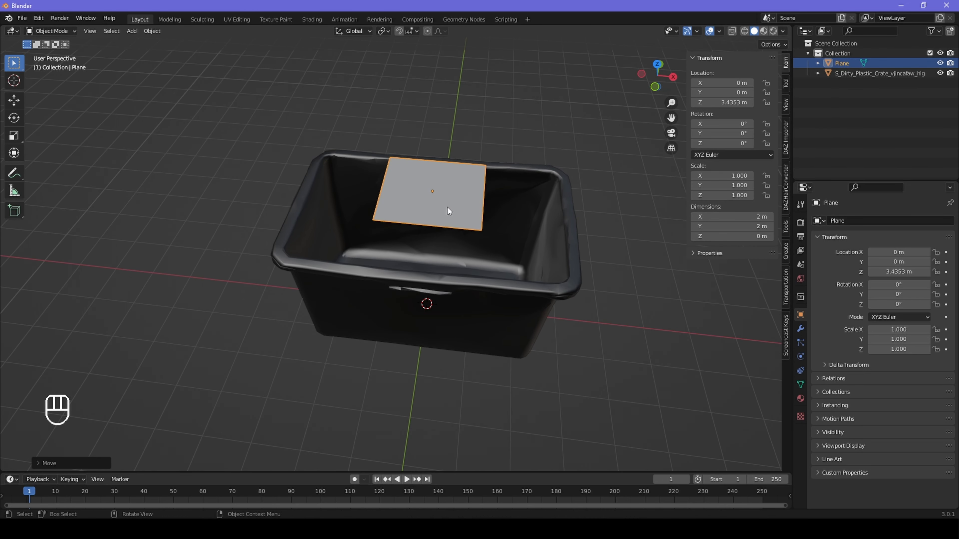
{"action": "key", "text": "s"}
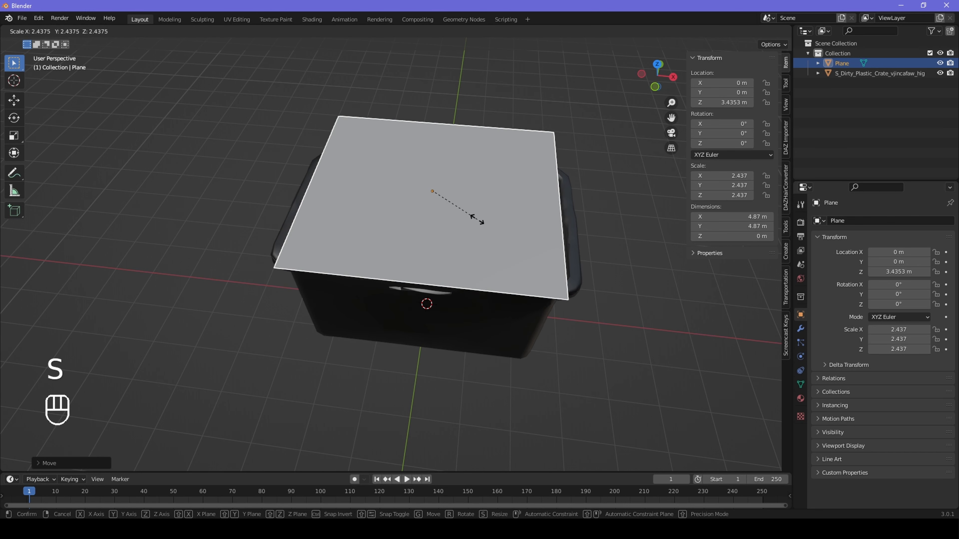
{"action": "left_click", "coordinate": [484, 221]}
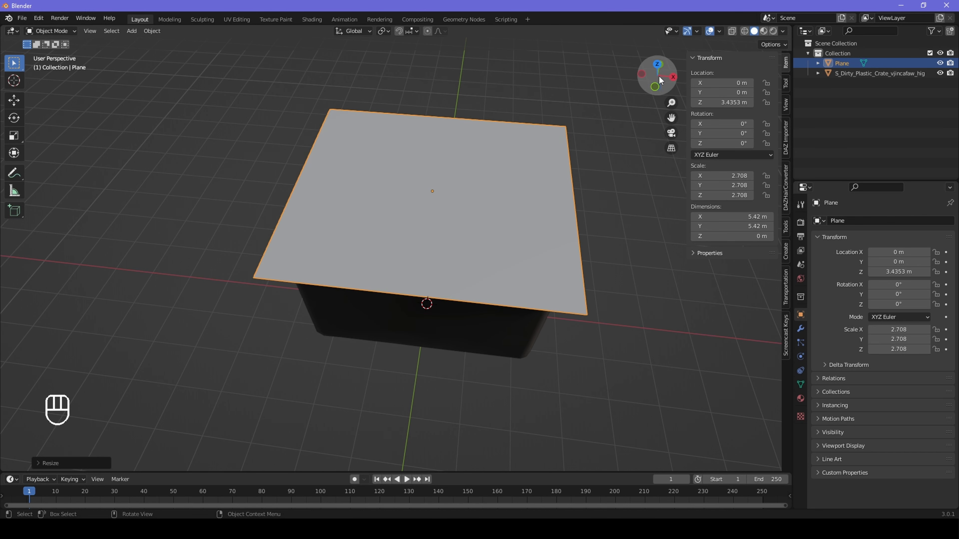
{"action": "left_click", "coordinate": [656, 68]}
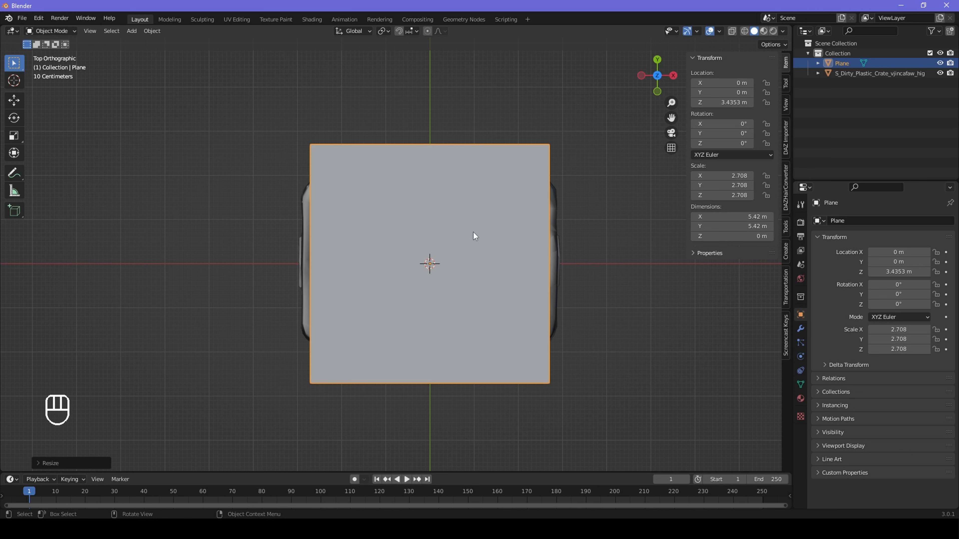
{"action": "key", "text": "s"}
{"action": "key", "text": "y"}
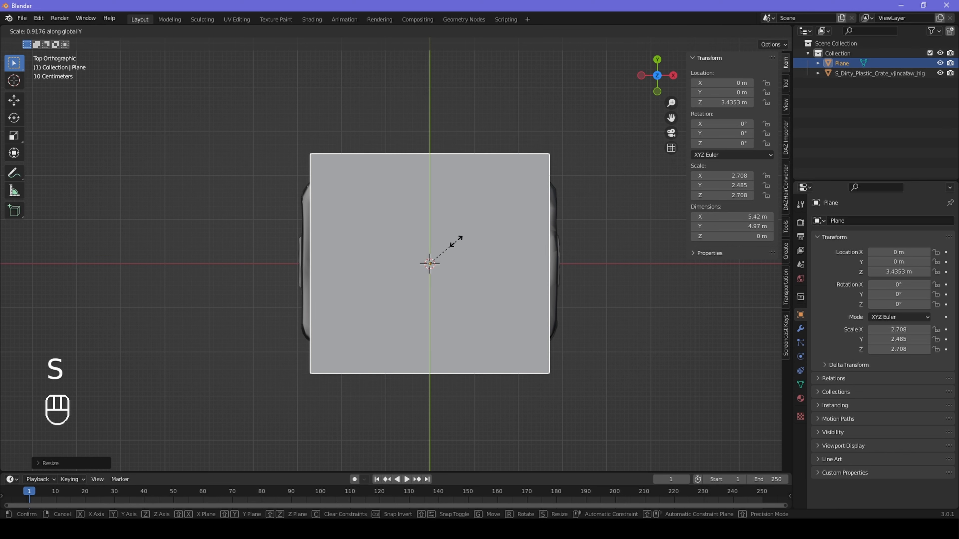
{"action": "left_click", "coordinate": [454, 264]}
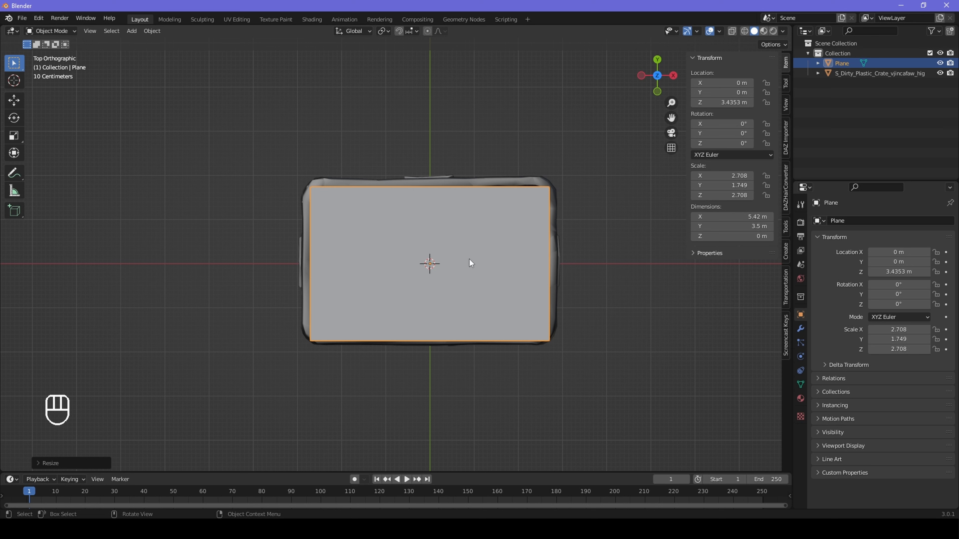
Shift the plane about 0.1 m along Y and lower it to Z about 2.72 m, just inside the crate's rim.
{"action": "key", "text": "g"}
{"action": "key", "text": "y"}
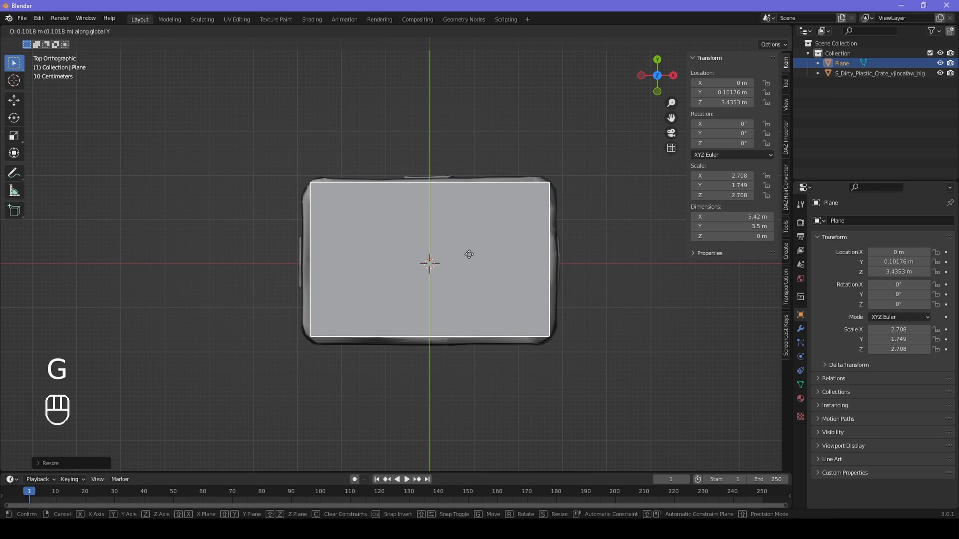
{"action": "left_click", "coordinate": [471, 259]}
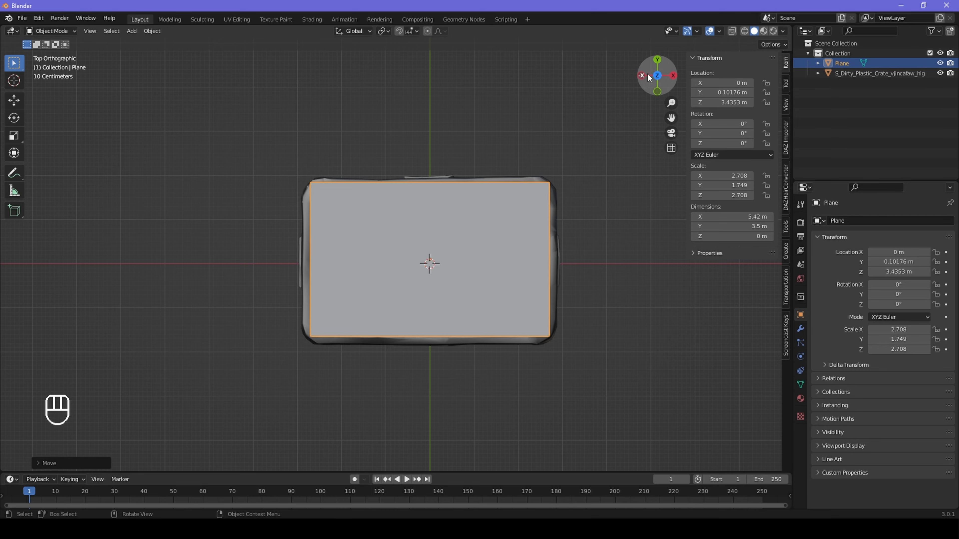
{"action": "mouse_move", "coordinate": [653, 77]}
{"action": "left_mouse_down"}
{"action": "mouse_move", "coordinate": [652, 8]}
{"action": "mouse_move", "coordinate": [650, 80]}
{"action": "left_mouse_up"}
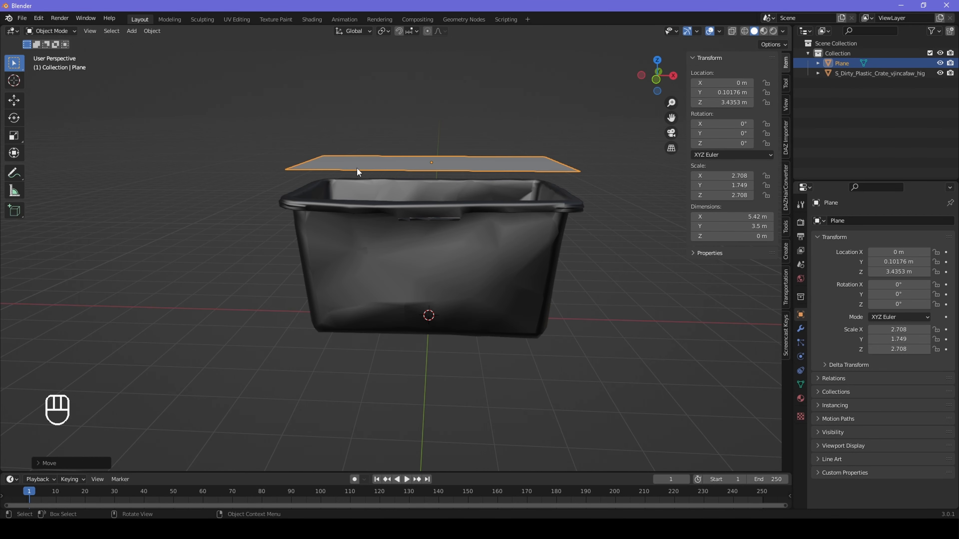
{"action": "key", "text": "g"}
{"action": "key", "text": "z"}
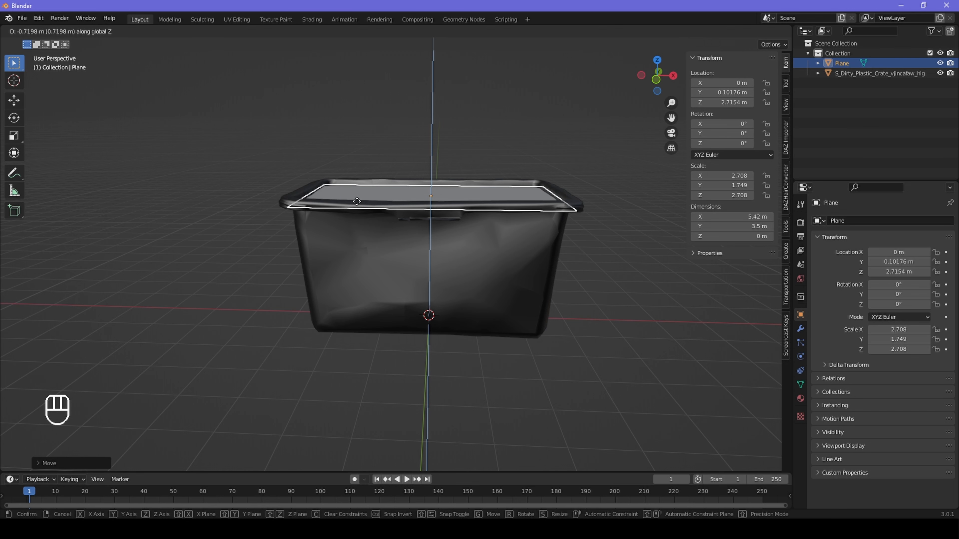
{"action": "left_click", "coordinate": [358, 207]}
Select the plane inside the crate and subdivide its whole mesh in Edit Mode with 100 cuts.
{"action": "left_click_drag", "start_coordinate": [662, 78], "coordinate": [651, 109]}
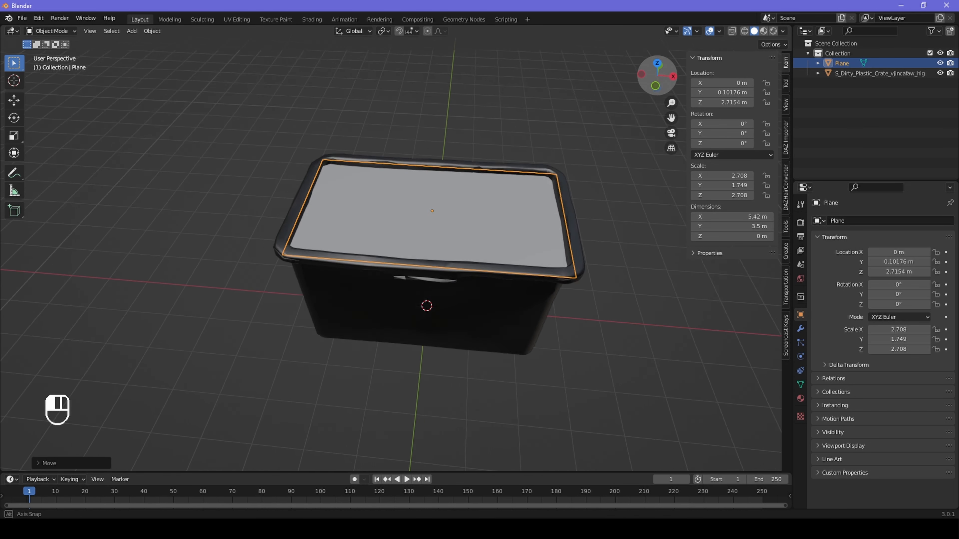
{"action": "left_click", "coordinate": [475, 243]}
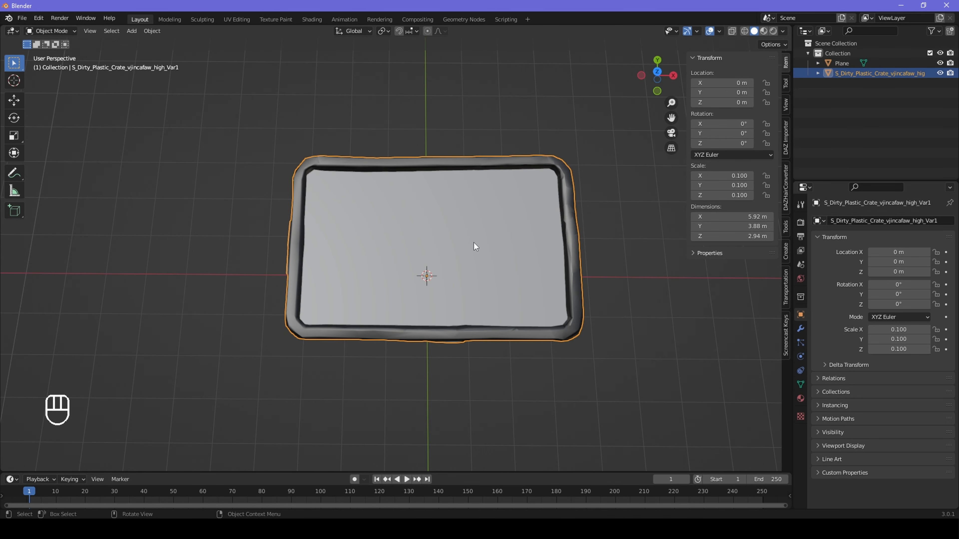
{"action": "left_click", "coordinate": [481, 240]}
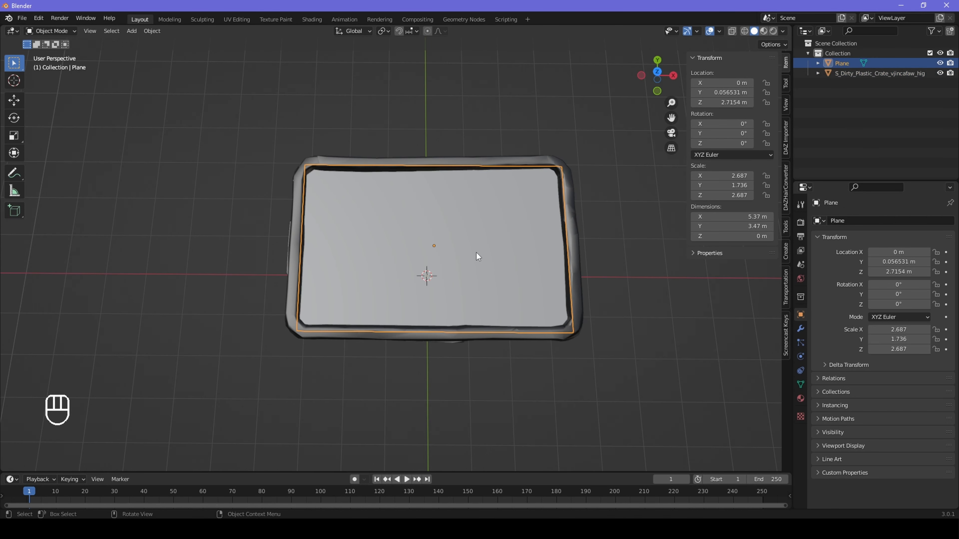
{"action": "key", "text": "Tab"}
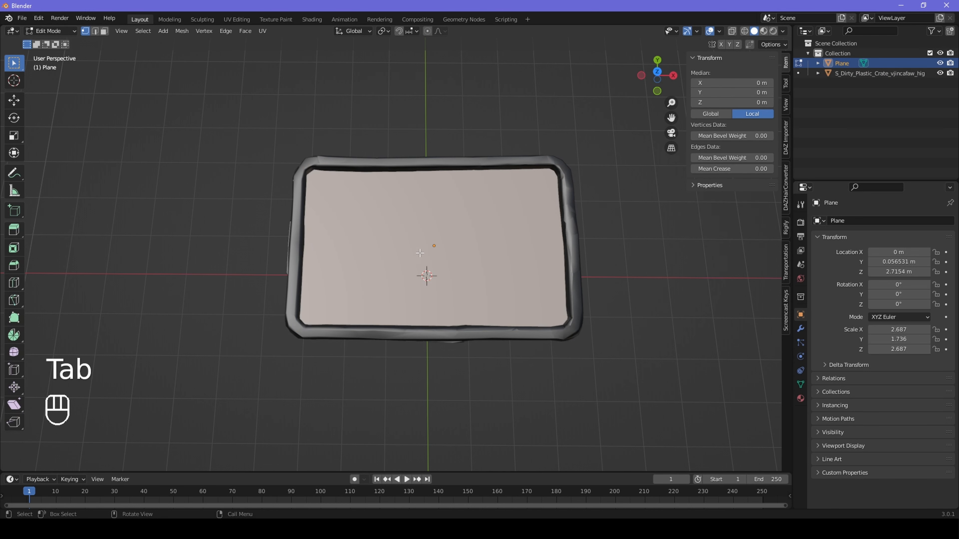
{"action": "right_click", "coordinate": [412, 239]}
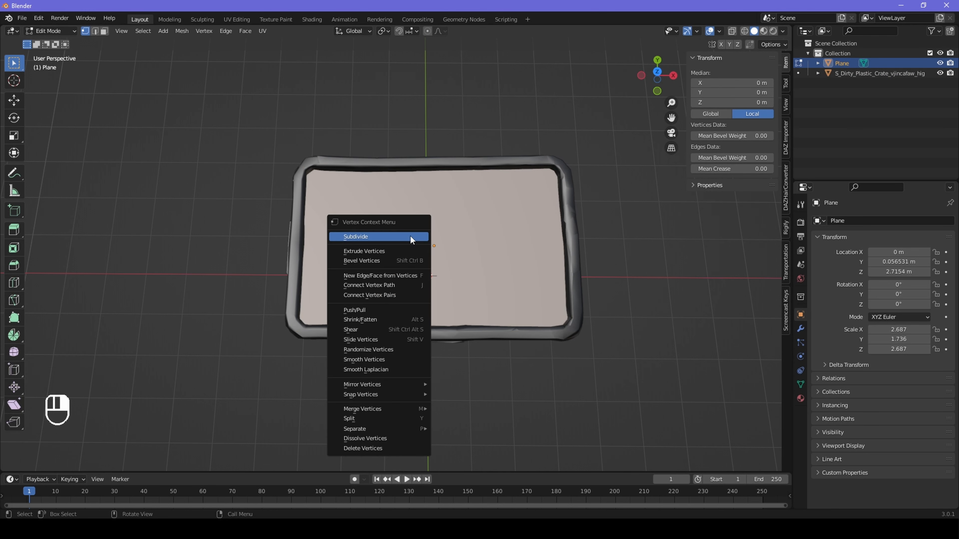
{"action": "left_click", "coordinate": [410, 237]}
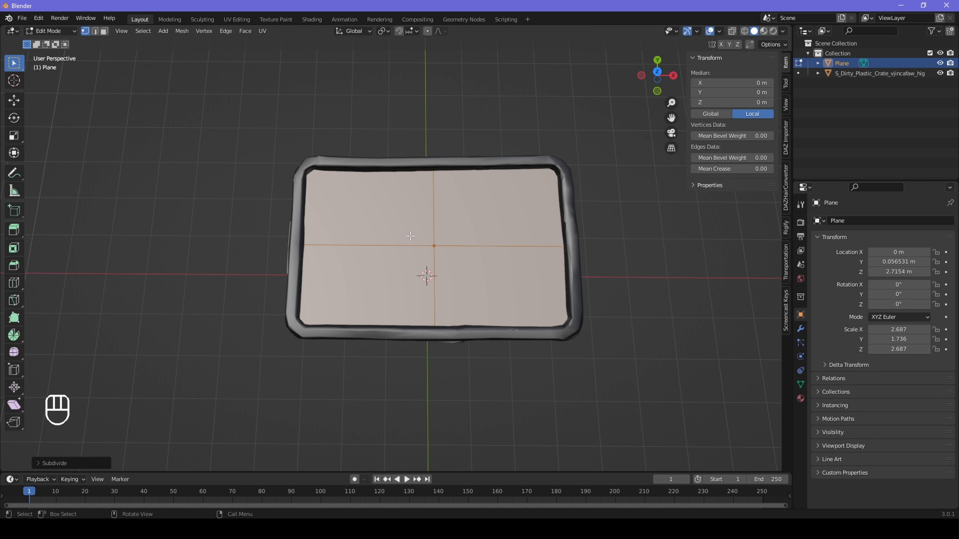
{"action": "left_click", "coordinate": [41, 463]}
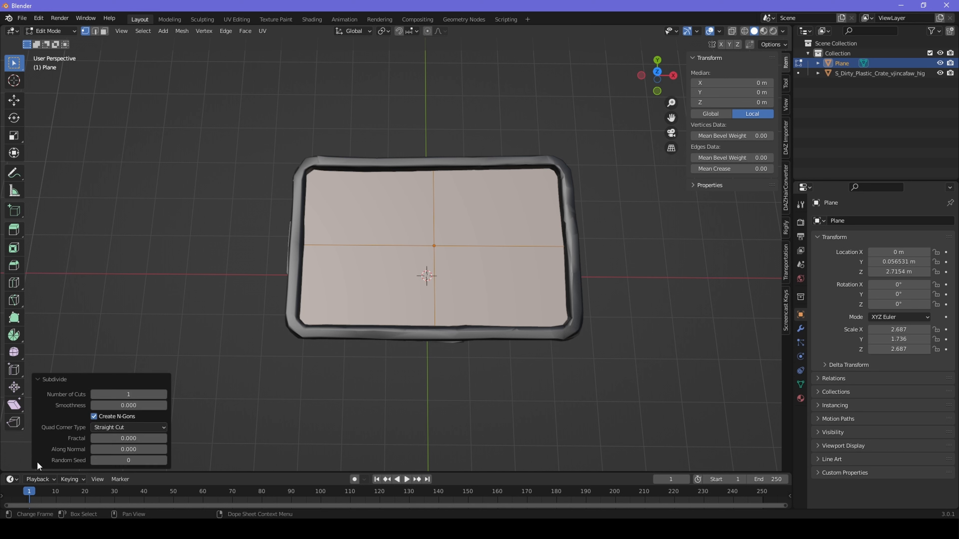
{"action": "left_click", "coordinate": [135, 395]}
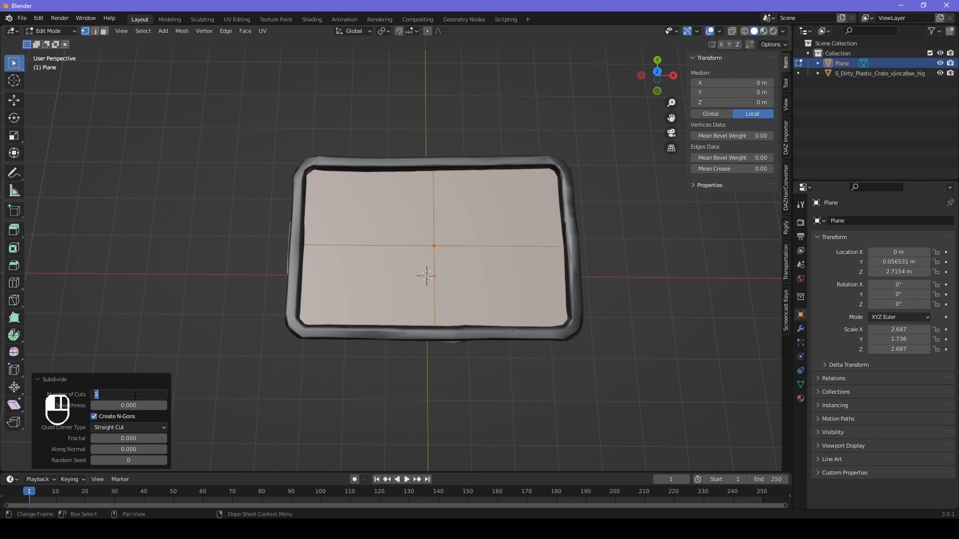
{"action": "key", "text": "BackSpace"}
{"action": "type", "text": "128"}
{"action": "key", "text": "Return"}
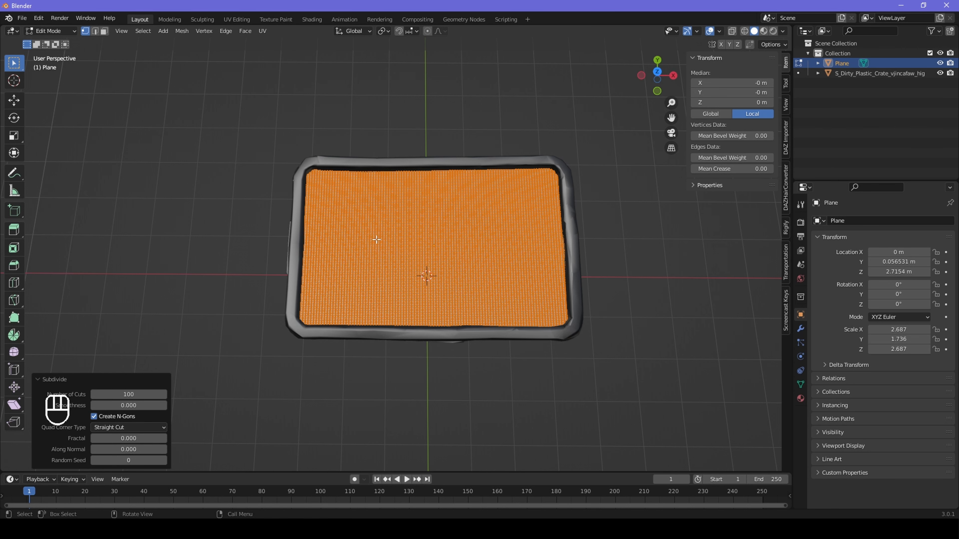
Triangulate all faces of the subdivided plane and return to Object Mode.
{"action": "left_click_drag", "start_coordinate": [666, 77], "coordinate": [587, 126]}
{"action": "key", "text": "alt+a"}
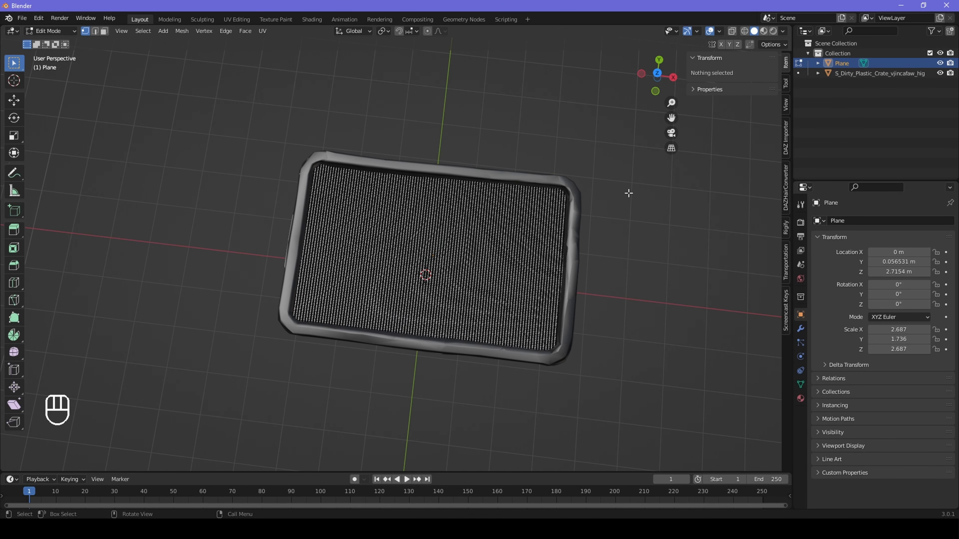
{"action": "key", "text": "a"}
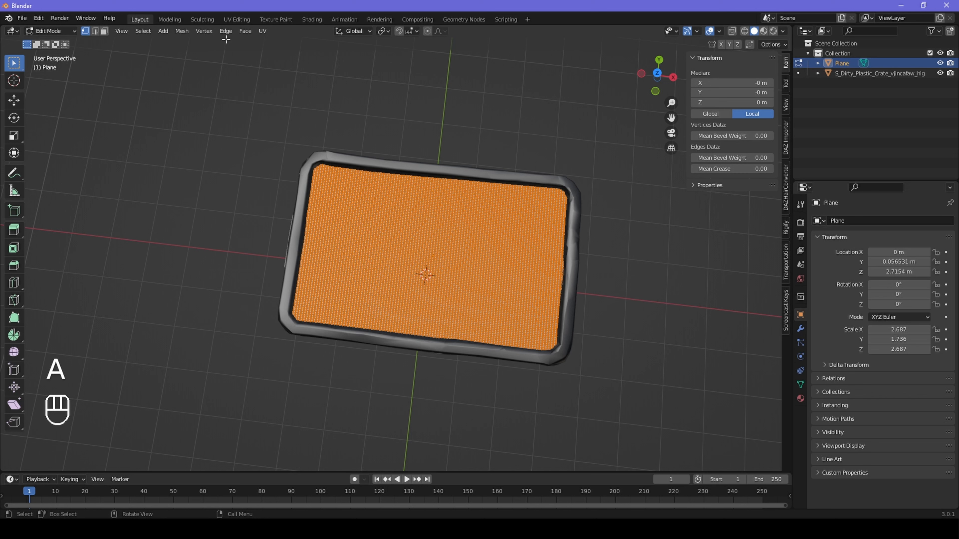
{"action": "left_click", "coordinate": [244, 33]}
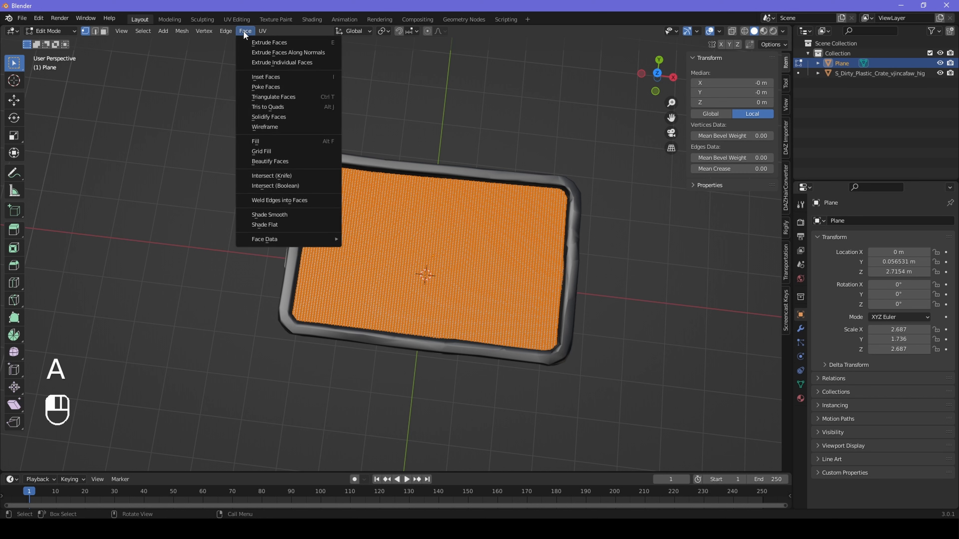
{"action": "left_click", "coordinate": [265, 98]}
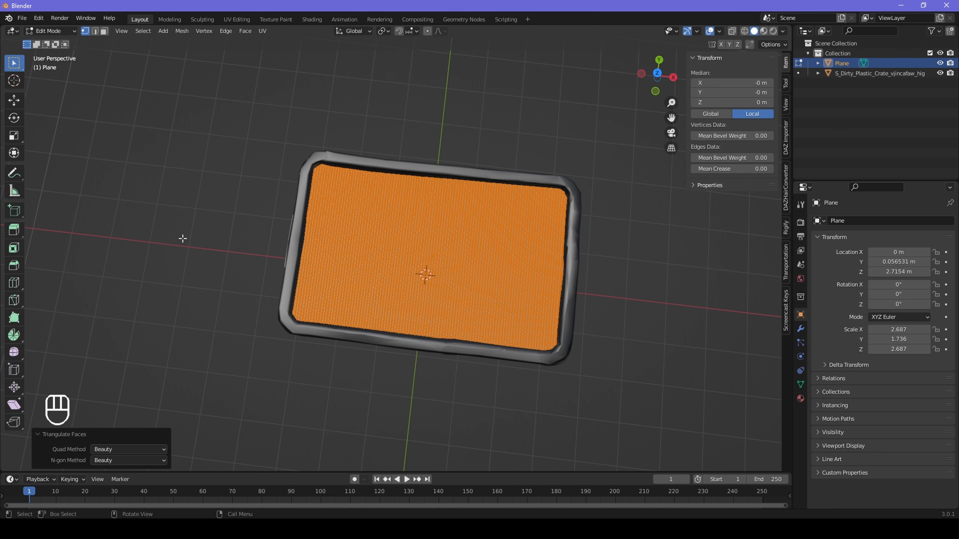
{"action": "key", "text": "Escape"}
{"action": "key", "text": "Tab"}
Apply smooth shading to the triangulated plane.
{"action": "left_click_drag", "start_coordinate": [657, 76], "coordinate": [658, 84]}
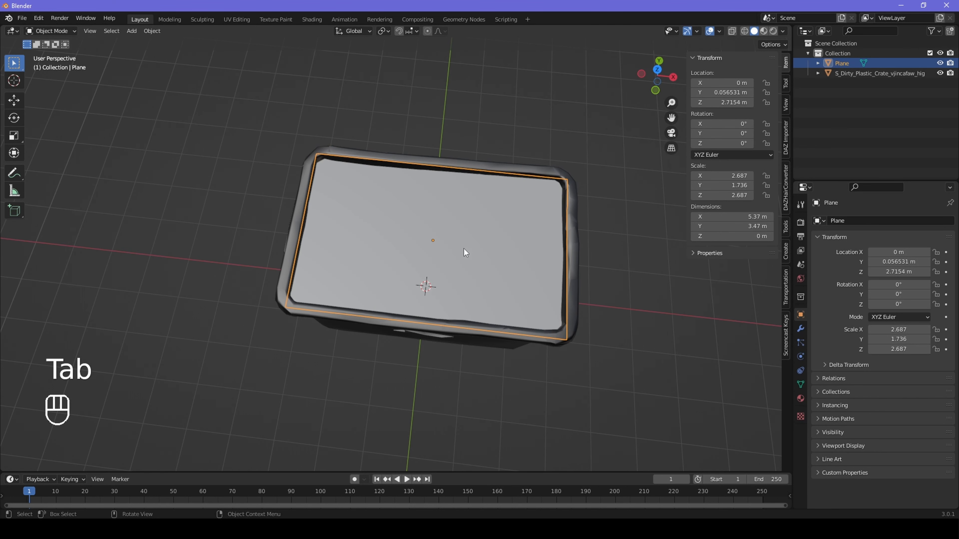
{"action": "right_click", "coordinate": [464, 220]}
{"action": "left_click", "coordinate": [421, 219]}
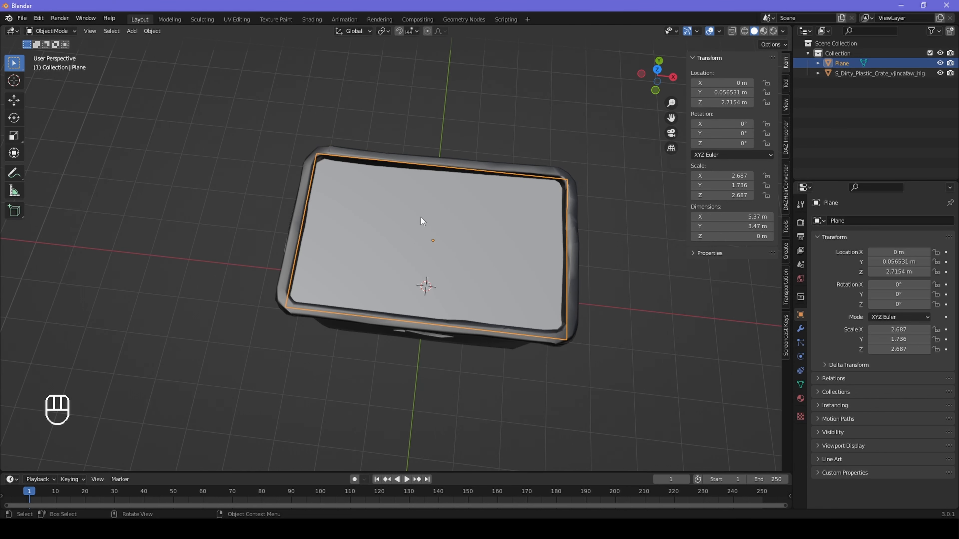
Duplicate the water-surface plane, leaving the copy in the same position.
{"action": "mouse_move", "coordinate": [672, 86]}
{"action": "left_mouse_down"}
{"action": "mouse_move", "coordinate": [669, 107]}
{"action": "mouse_move", "coordinate": [665, 85]}
{"action": "left_mouse_up"}
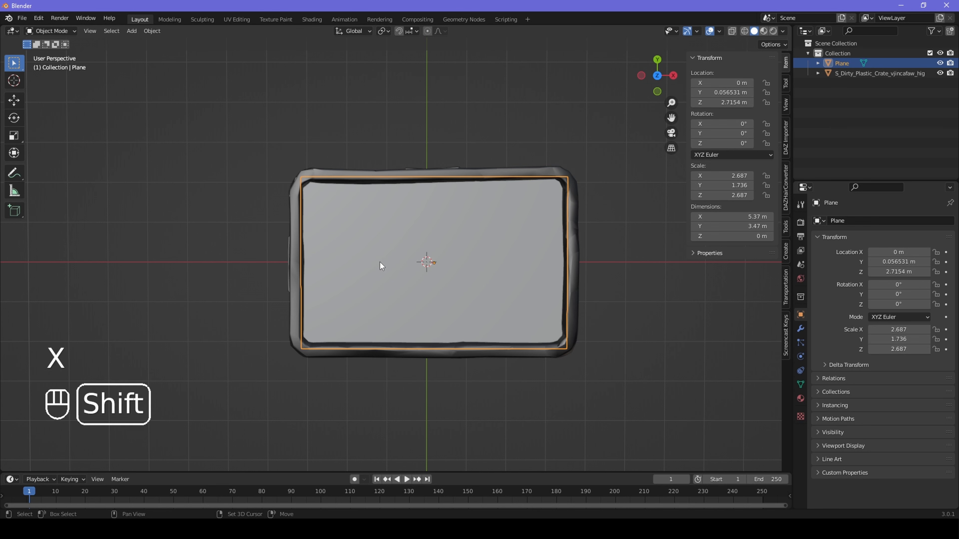
{"action": "key", "text": "shift+d"}
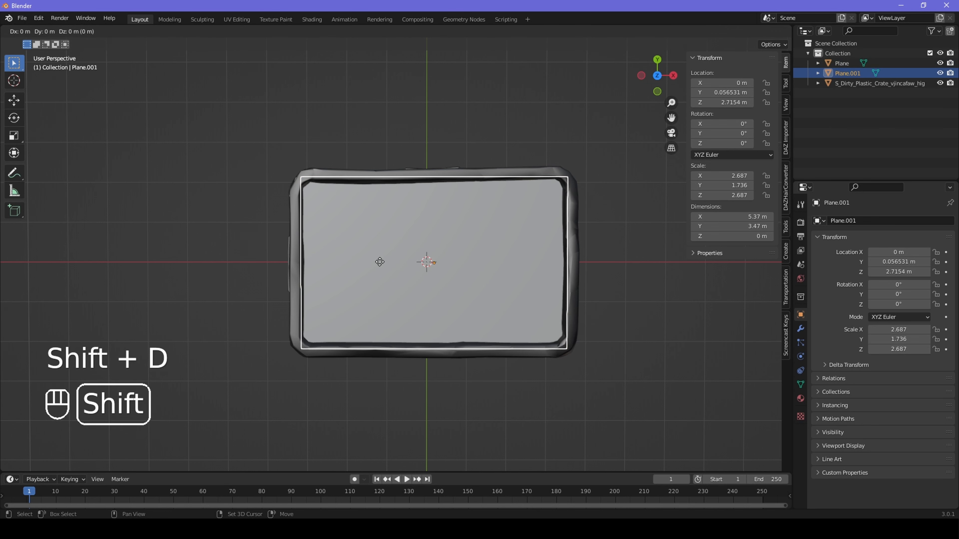
{"action": "left_click", "coordinate": [380, 262]}
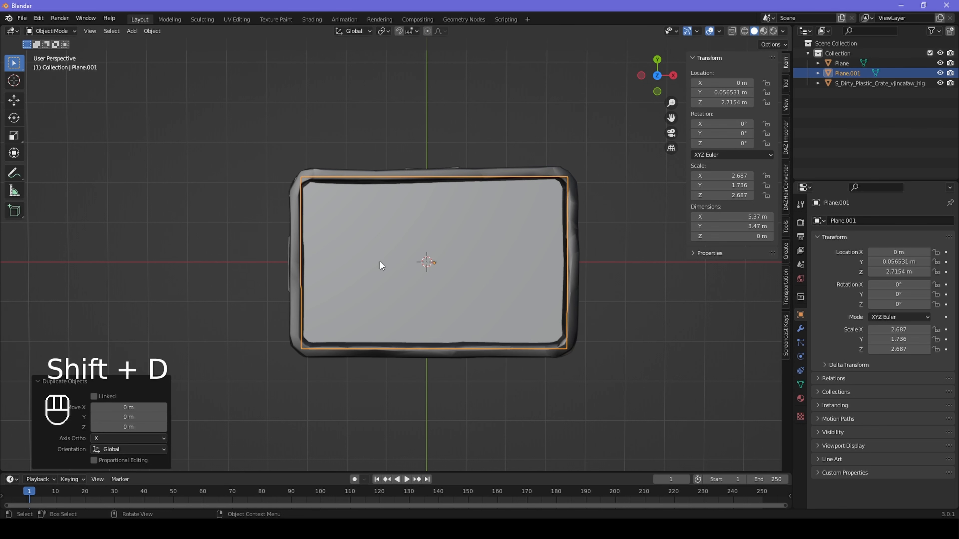
Raise the duplicate plane about 1.4 m along Z above the crate and scale it down by a factor of about 0.865.
{"action": "mouse_move", "coordinate": [666, 74]}
{"action": "left_mouse_down"}
{"action": "mouse_move", "coordinate": [665, 59]}
{"action": "mouse_move", "coordinate": [658, 63]}
{"action": "left_mouse_up"}
{"action": "key", "text": "g"}
{"action": "key", "text": "z"}
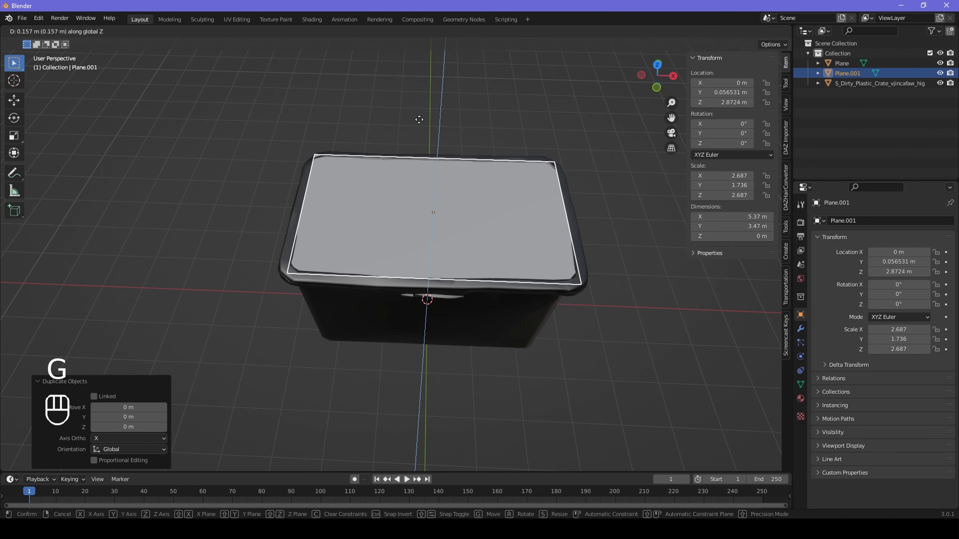
{"action": "left_click", "coordinate": [415, 77]}
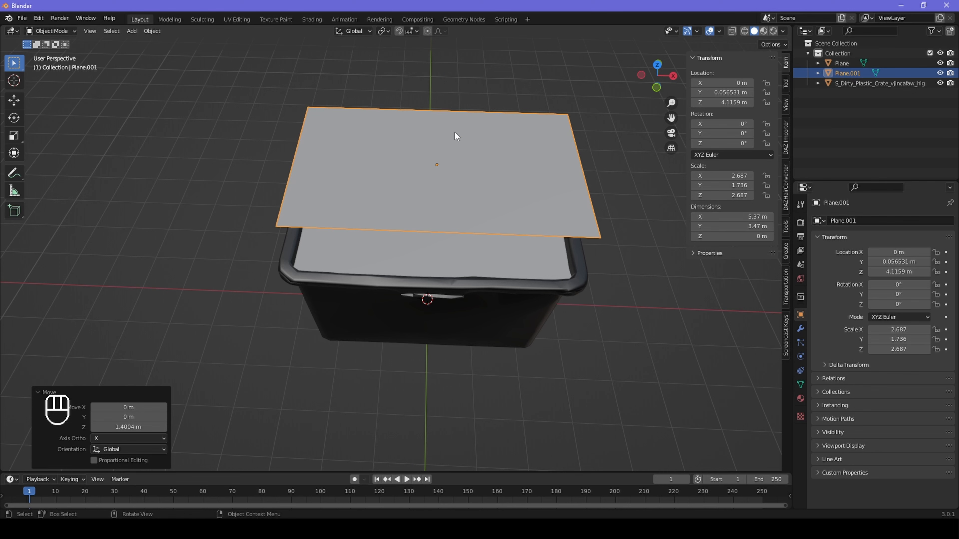
{"action": "key", "text": "s"}
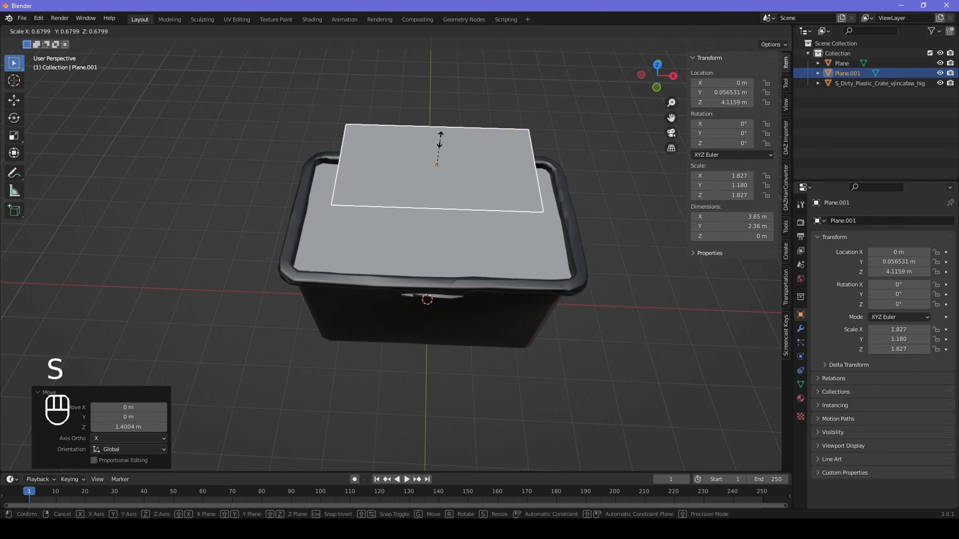
{"action": "left_click", "coordinate": [439, 138]}
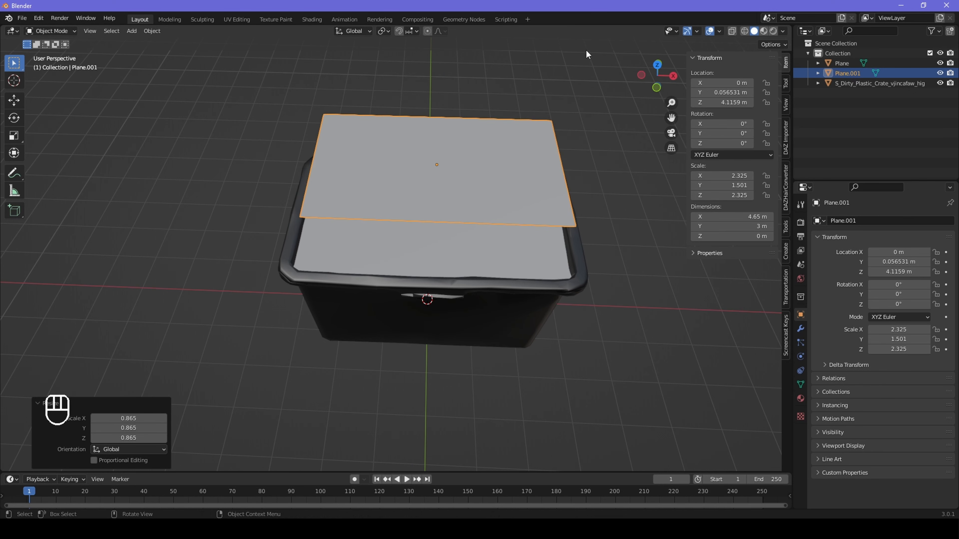
Raise the duplicate plane by about another 0.71 m along Z so that it sits well clear of the crate.
{"action": "left_click_drag", "start_coordinate": [646, 71], "coordinate": [651, 85]}
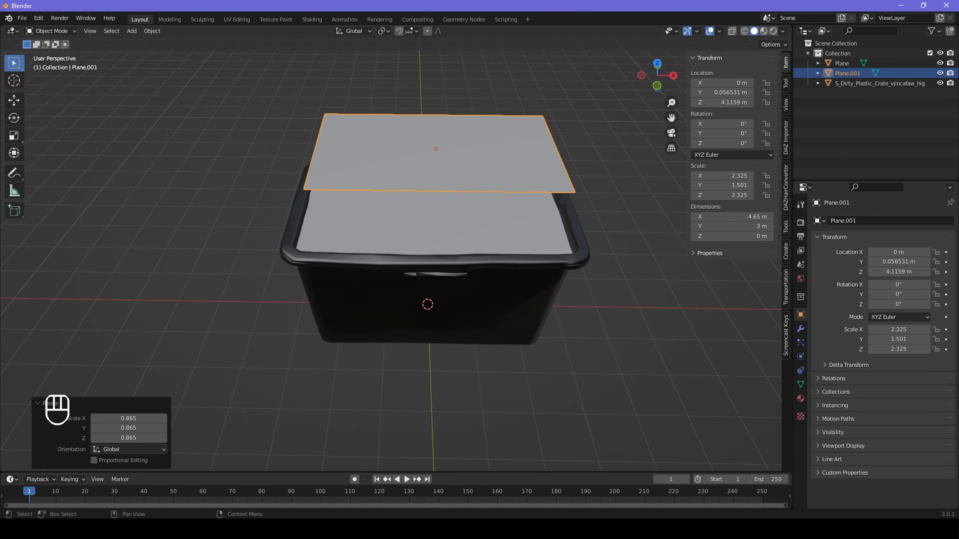
{"action": "left_click", "coordinate": [400, 150]}
{"action": "key", "text": "g"}
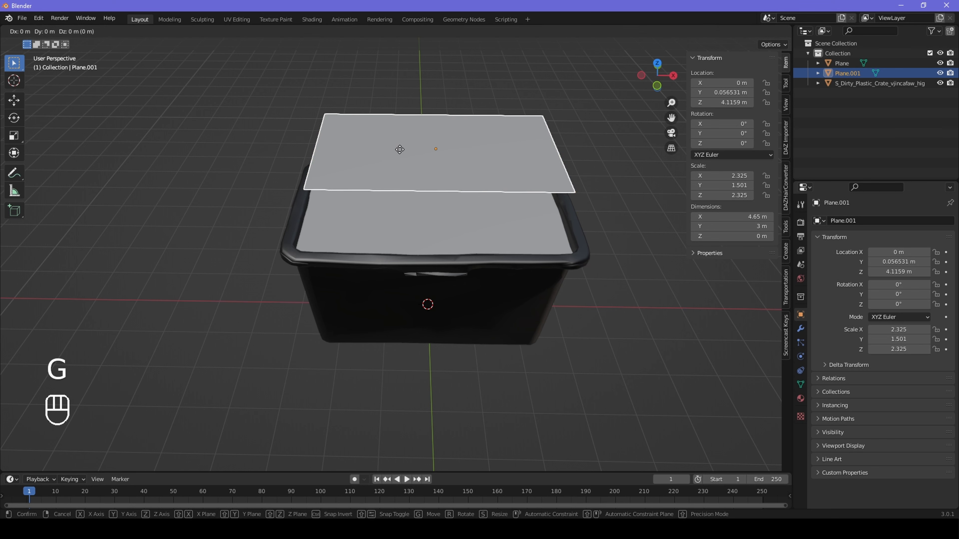
{"action": "key", "text": "z"}
{"action": "left_click", "coordinate": [397, 114]}
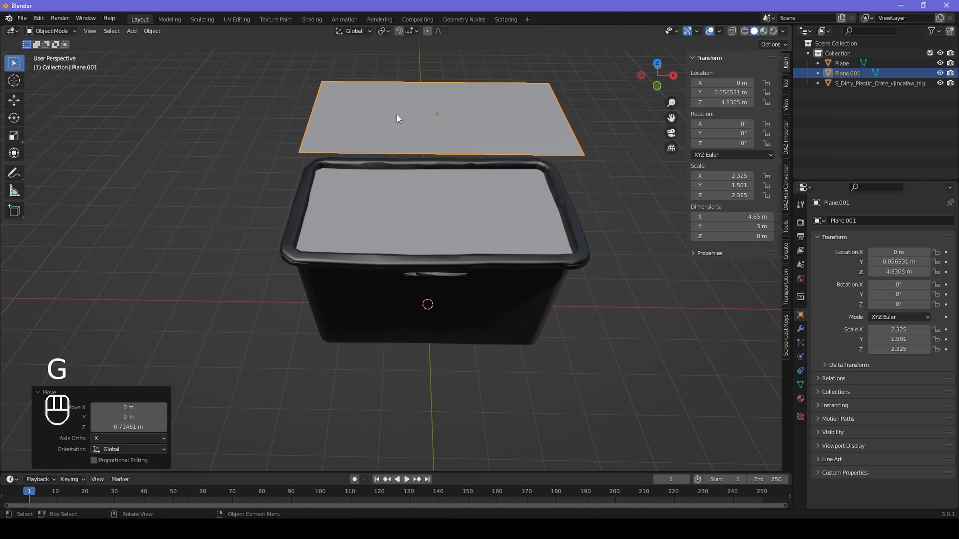
Give the water-surface plane inside the crate a new material named "water" with a saturated blue base color.
{"action": "left_click", "coordinate": [405, 225]}
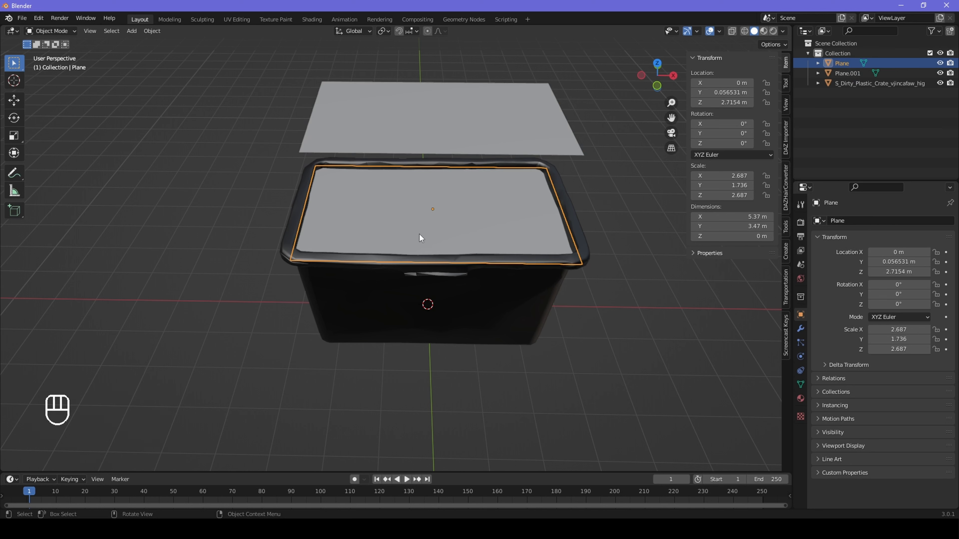
{"action": "left_click", "coordinate": [801, 400]}
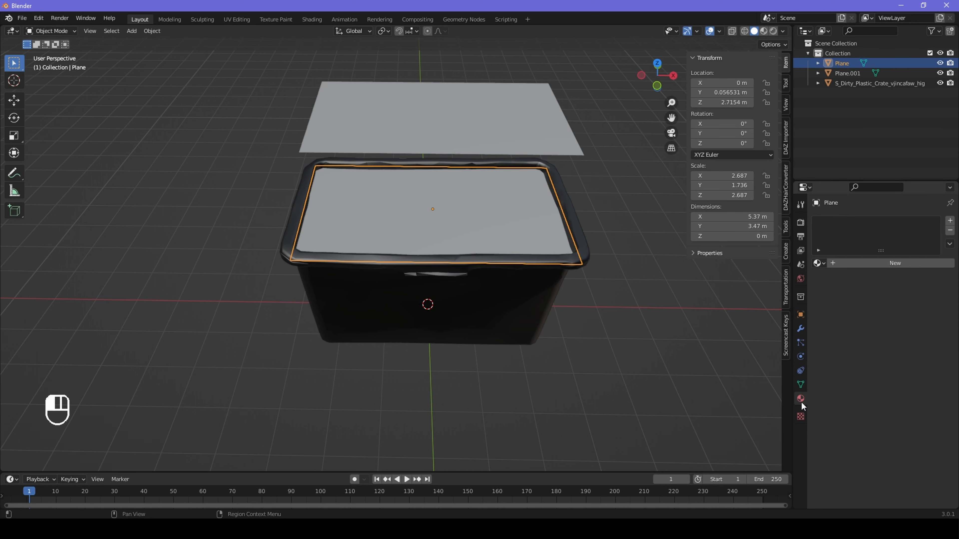
{"action": "left_click", "coordinate": [870, 262]}
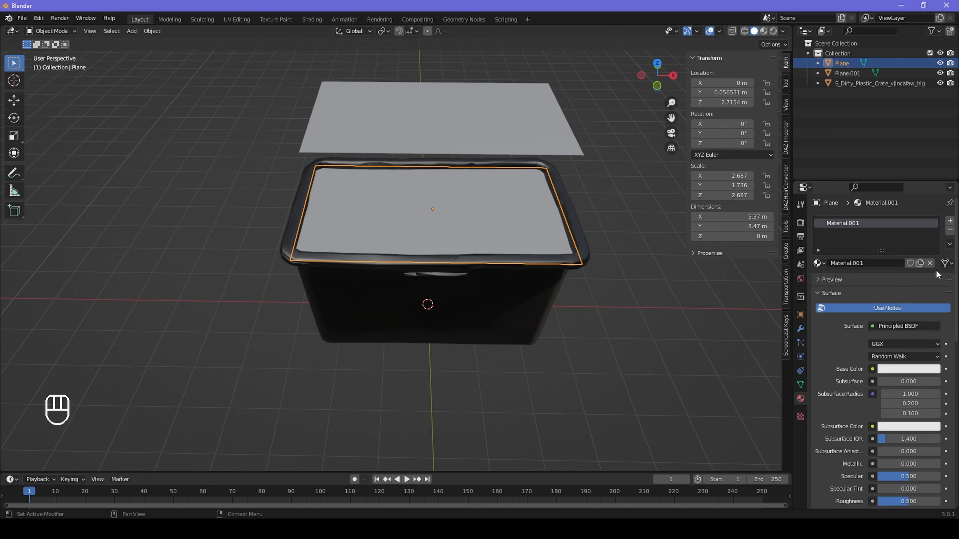
{"action": "double_click", "coordinate": [852, 223]}
{"action": "type", "text": "water"}
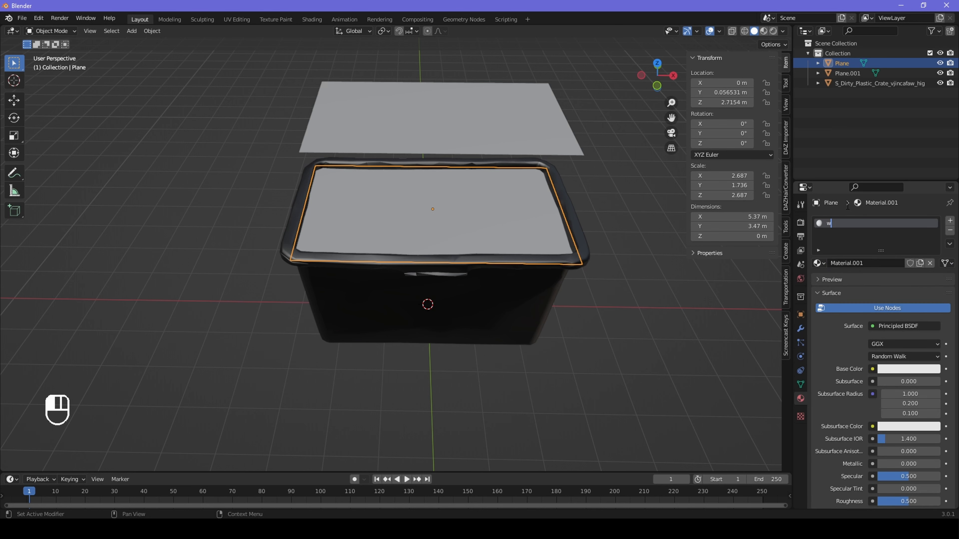
{"action": "key", "text": "Return"}
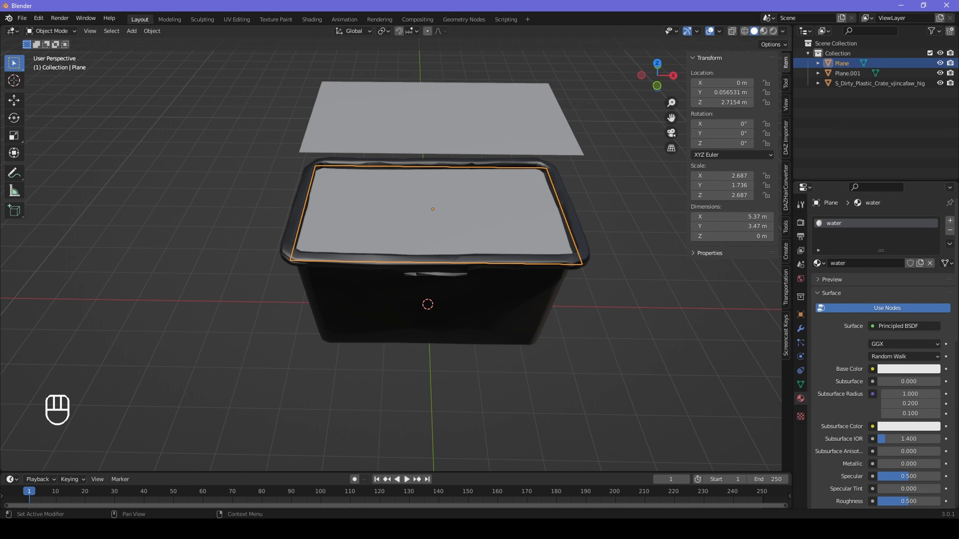
{"action": "left_click", "coordinate": [893, 370]}
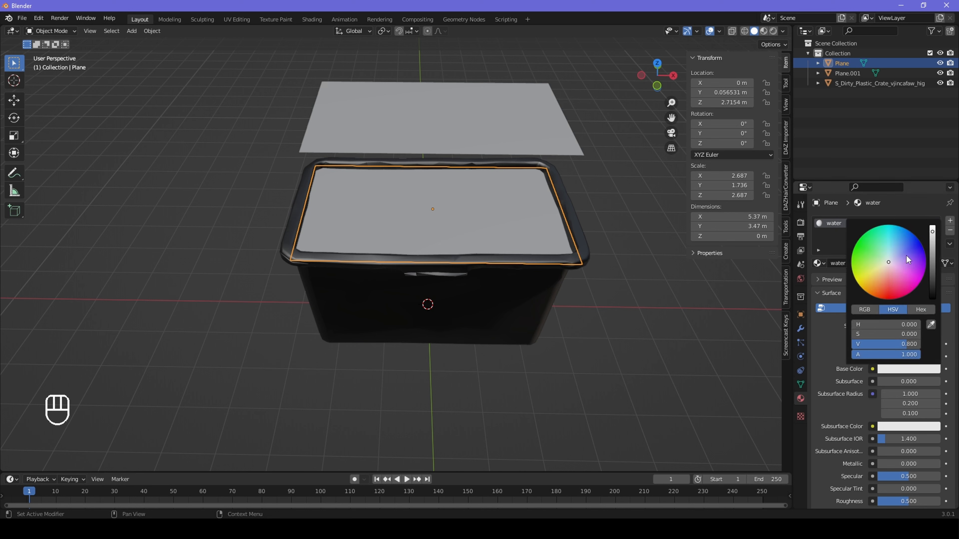
{"action": "left_click_drag", "start_coordinate": [908, 260], "coordinate": [914, 235]}
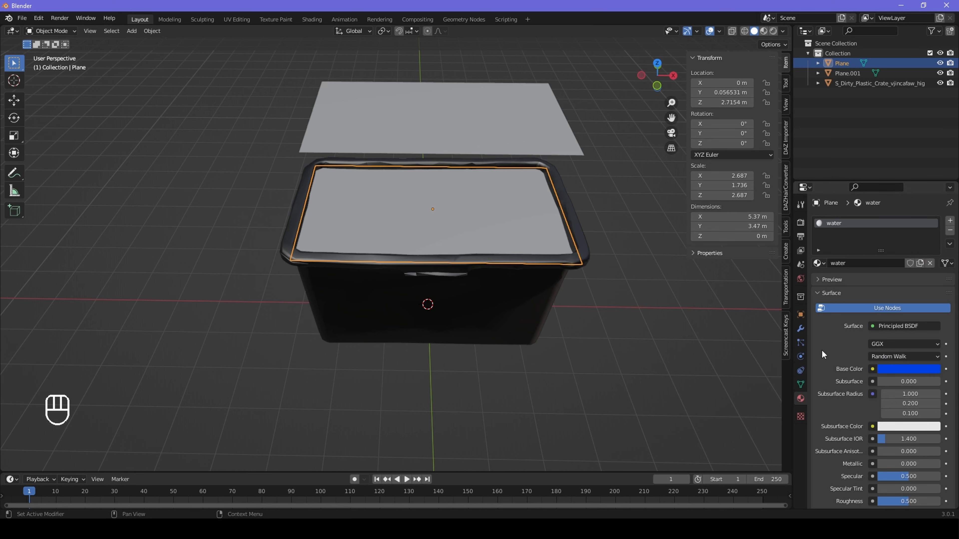
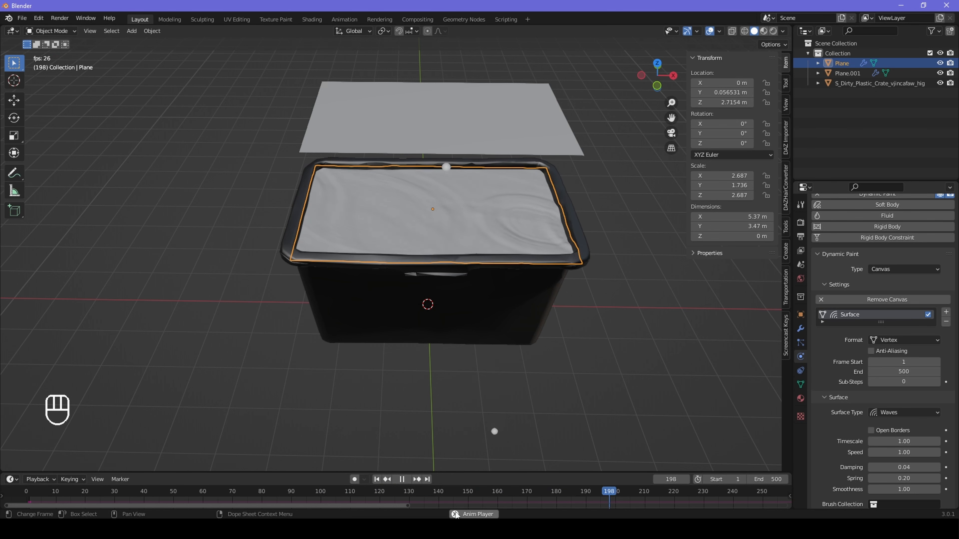
Stop the animation, return to frame 1, and save the project as makeitrain3.blend in the rain folder.
{"action": "key", "text": "space"}
{"action": "left_click", "coordinate": [377, 480]}
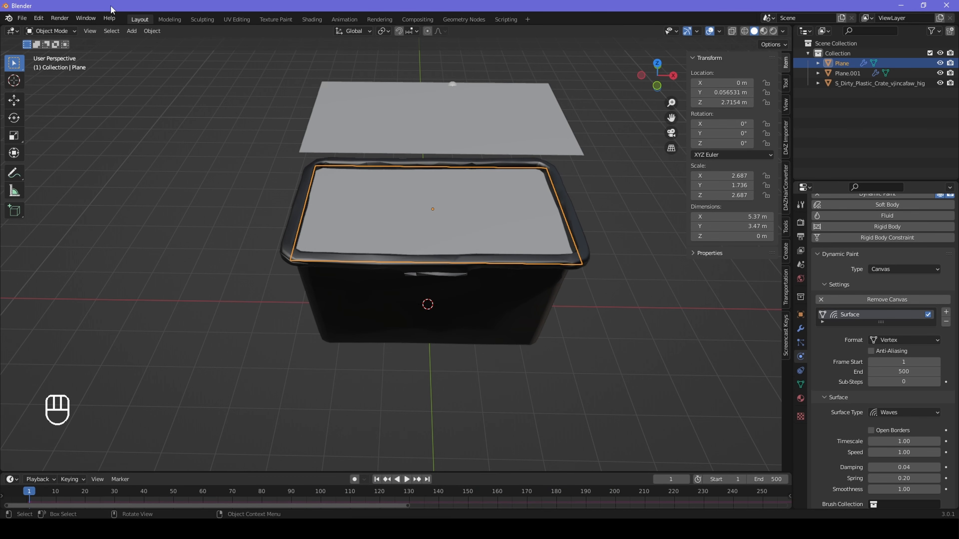
{"action": "left_click", "coordinate": [19, 19]}
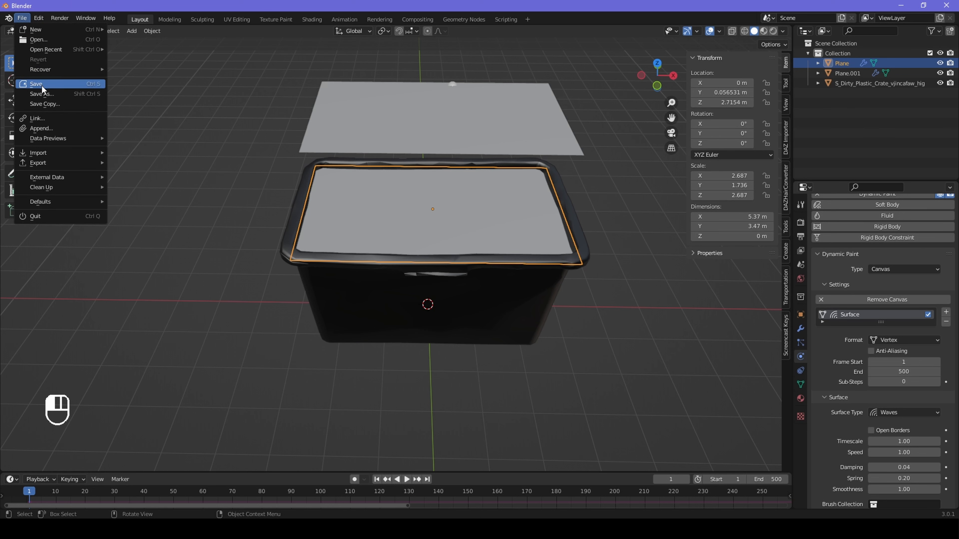
{"action": "left_click", "coordinate": [44, 93]}
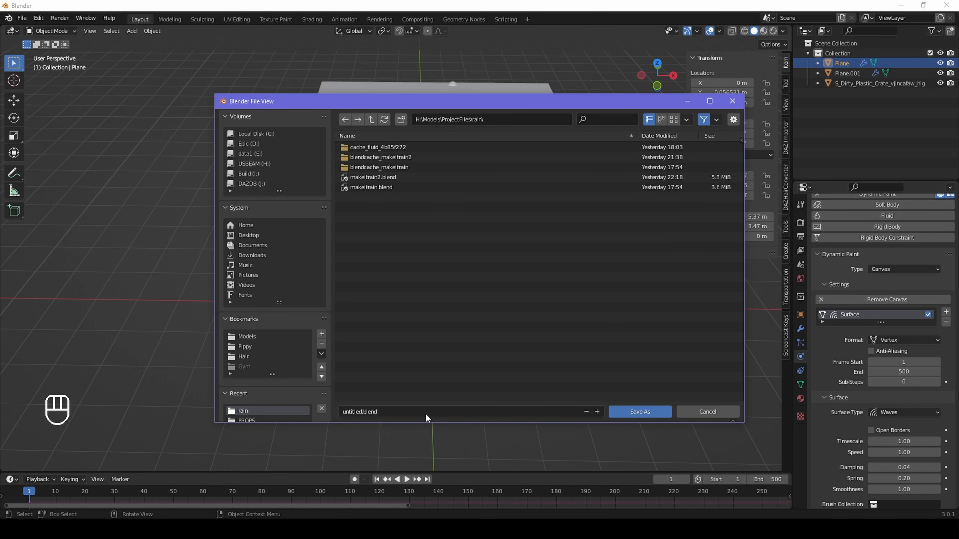
{"action": "left_click", "coordinate": [374, 177]}
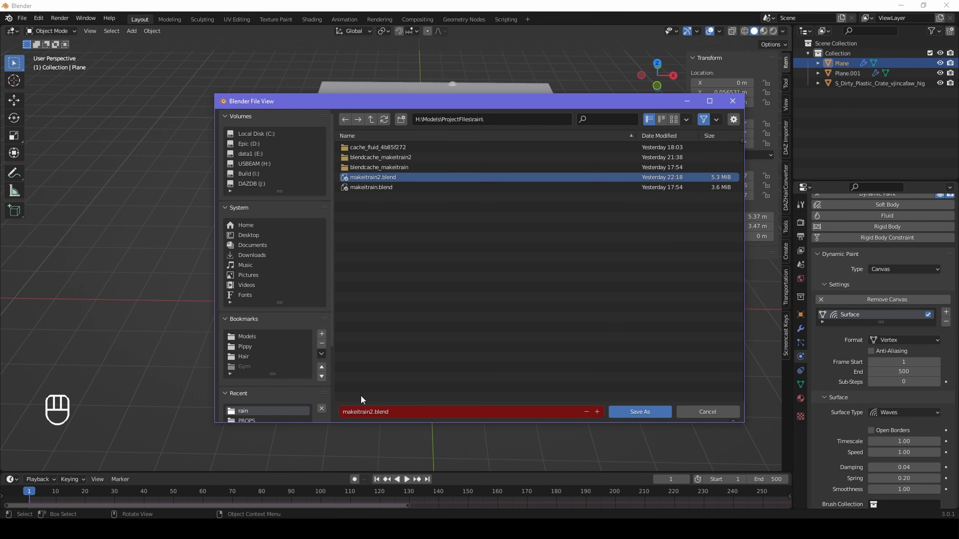
{"action": "left_click", "coordinate": [373, 411]}
{"action": "left_click", "coordinate": [373, 411]}
{"action": "key", "text": "BackSpace"}
{"action": "type", "text": "3"}
{"action": "left_click", "coordinate": [640, 411]}
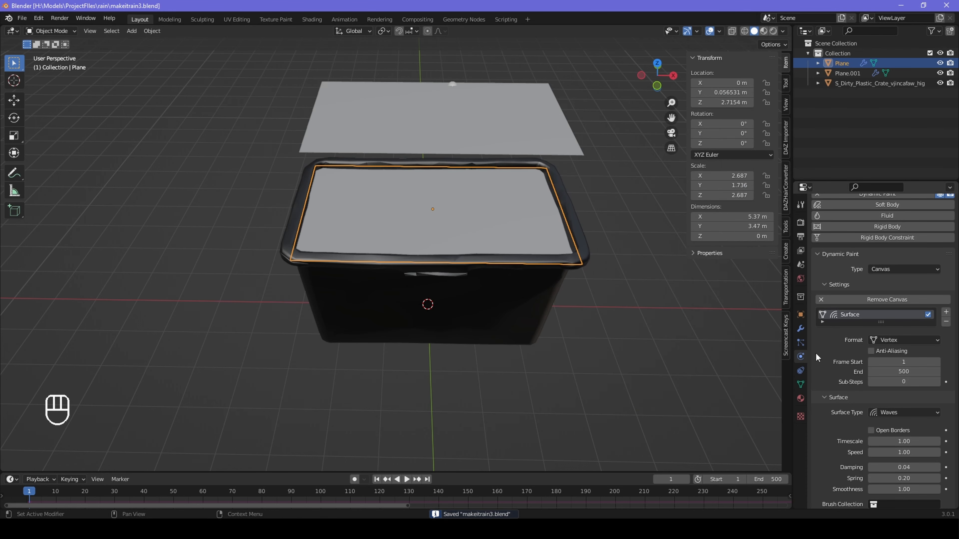
Bake the Dynamic Paint wave cache of the water-surface plane.
{"action": "scroll", "coordinate": [860, 391], "scroll_direction": "down", "scroll_amount": 2}
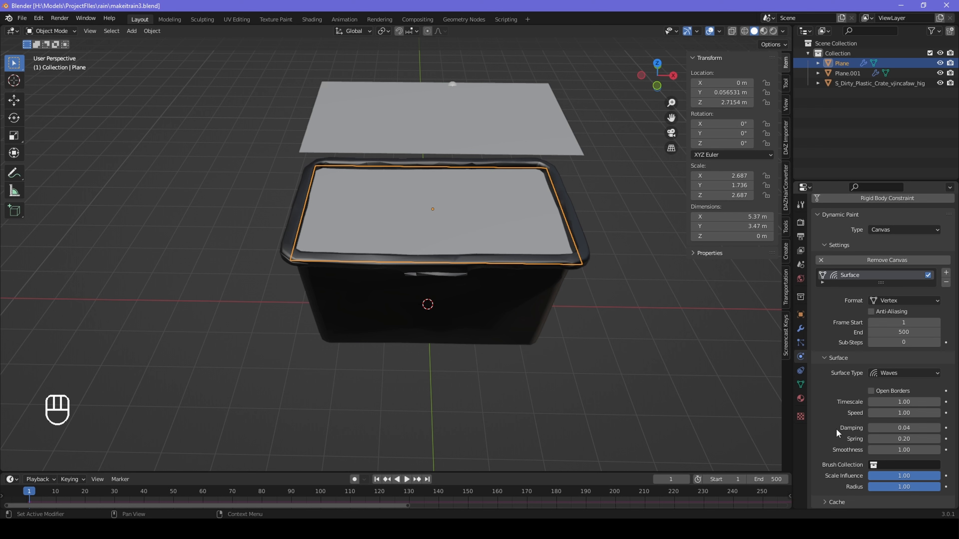
{"action": "left_click", "coordinate": [828, 358]}
{"action": "left_click", "coordinate": [837, 390]}
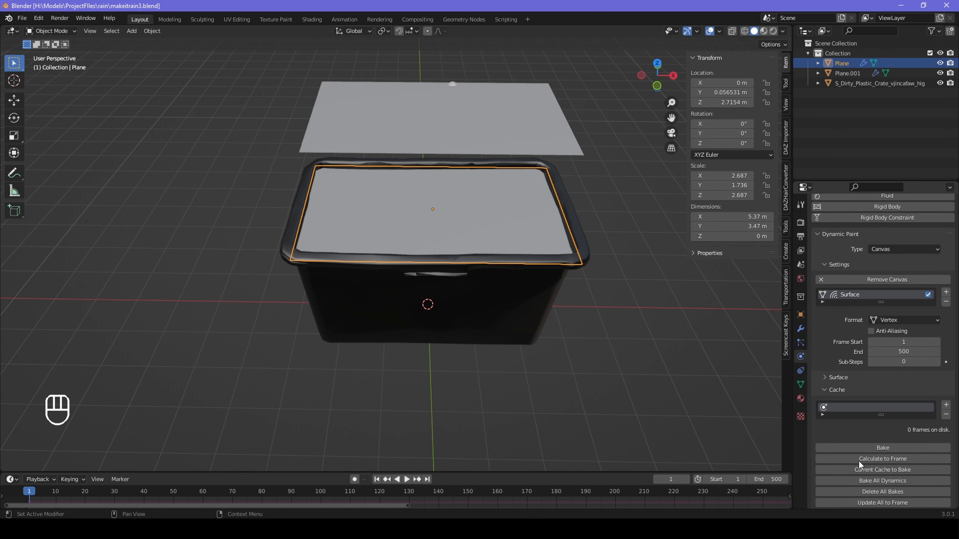
{"action": "left_click", "coordinate": [889, 445]}
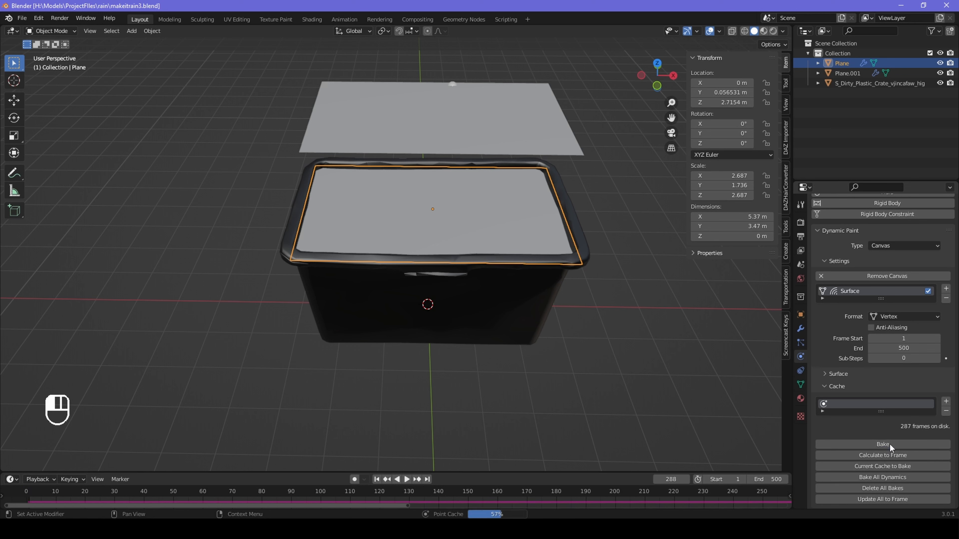
Play back the baked wave simulation and return to frame 1.
{"action": "left_click", "coordinate": [407, 480]}
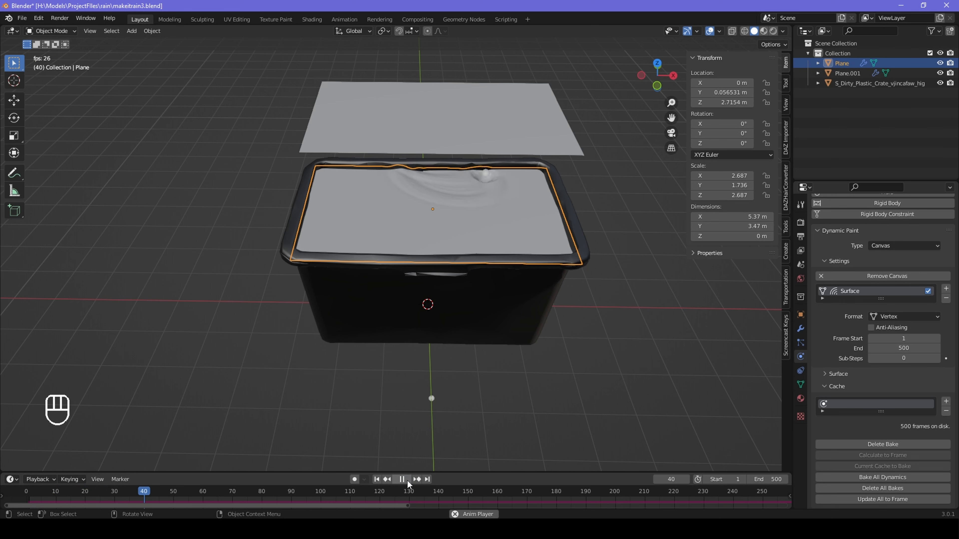
{"action": "left_click", "coordinate": [405, 481]}
{"action": "left_click", "coordinate": [378, 481]}
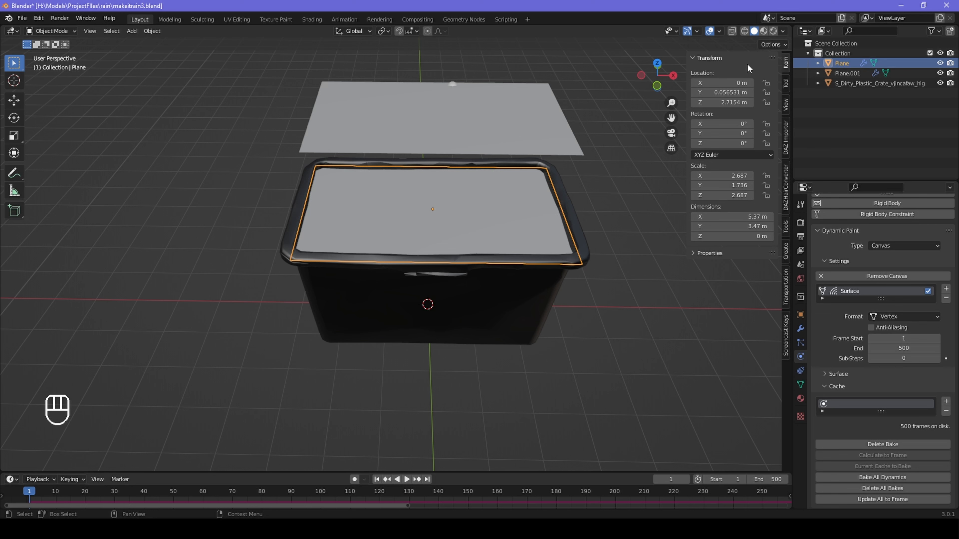
Export only the selected water-surface plane as the Alembic file makeitrain3.abc at scale 1, with hair and particle export disabled.
{"action": "left_click", "coordinate": [22, 18]}
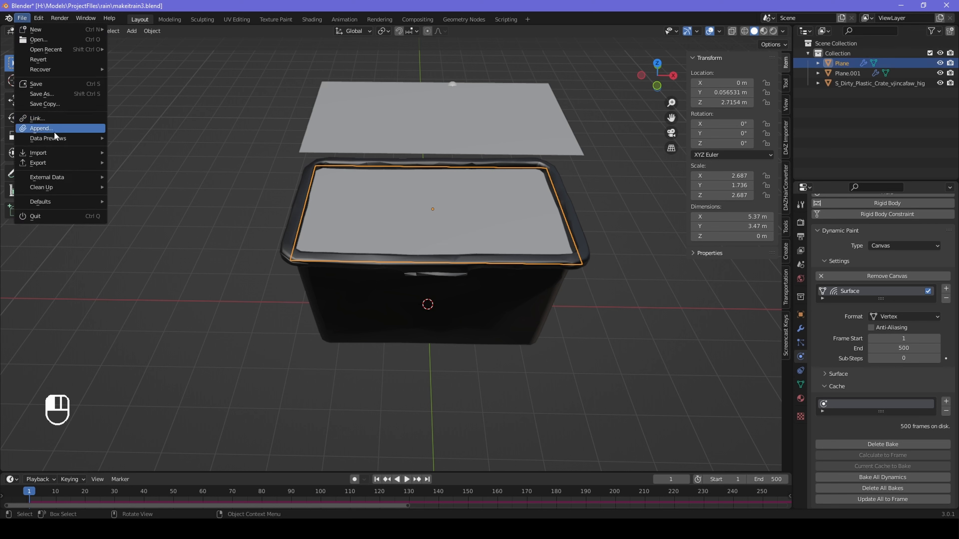
{"action": "mouse_move", "coordinate": [71, 163]}
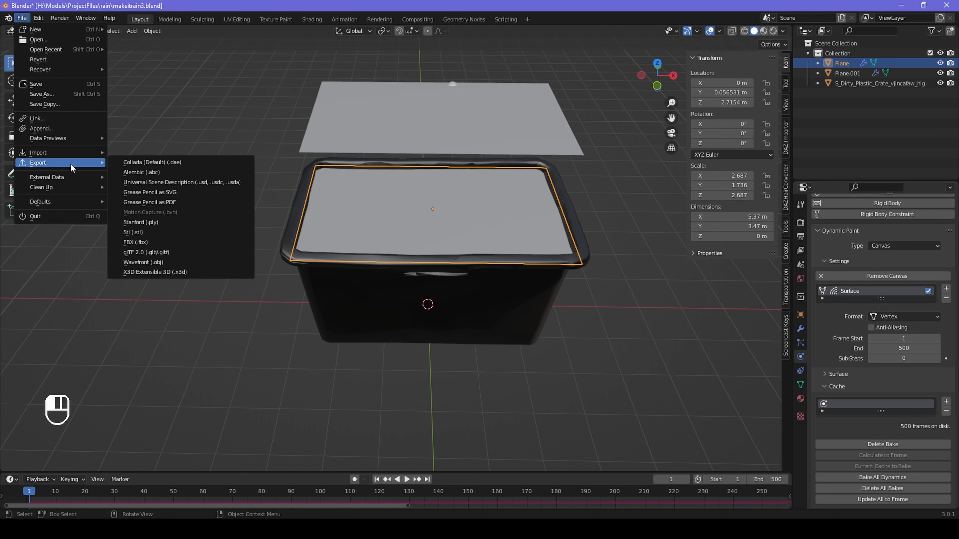
{"action": "left_click", "coordinate": [155, 172]}
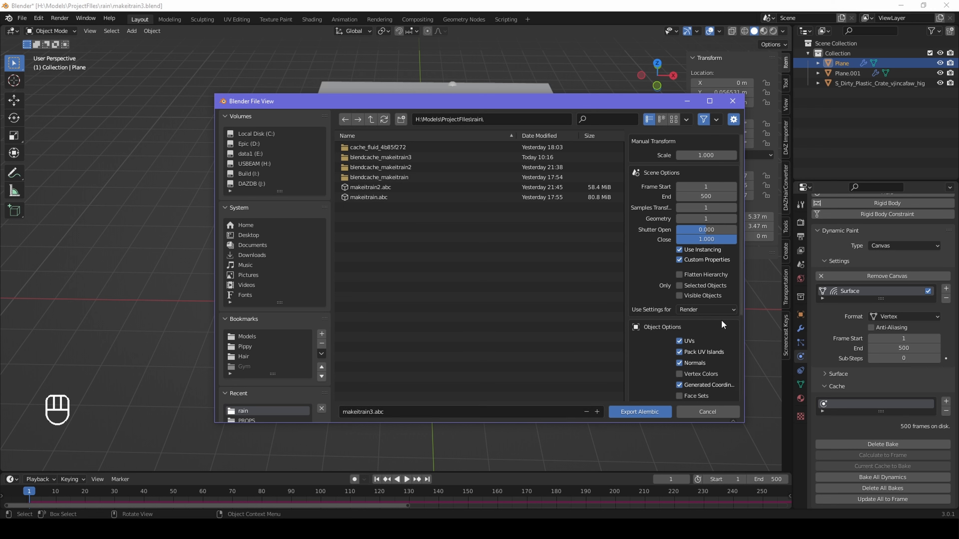
{"action": "left_click", "coordinate": [716, 156]}
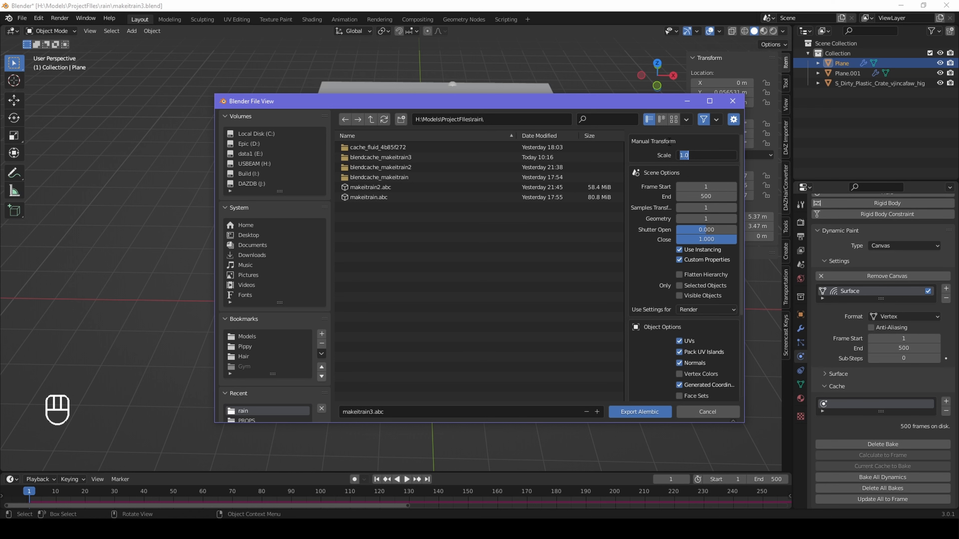
{"action": "key", "text": "BackSpace"}
{"action": "type", "text": "10"}
{"action": "key", "text": "BackSpace"}
{"action": "key", "text": "Return"}
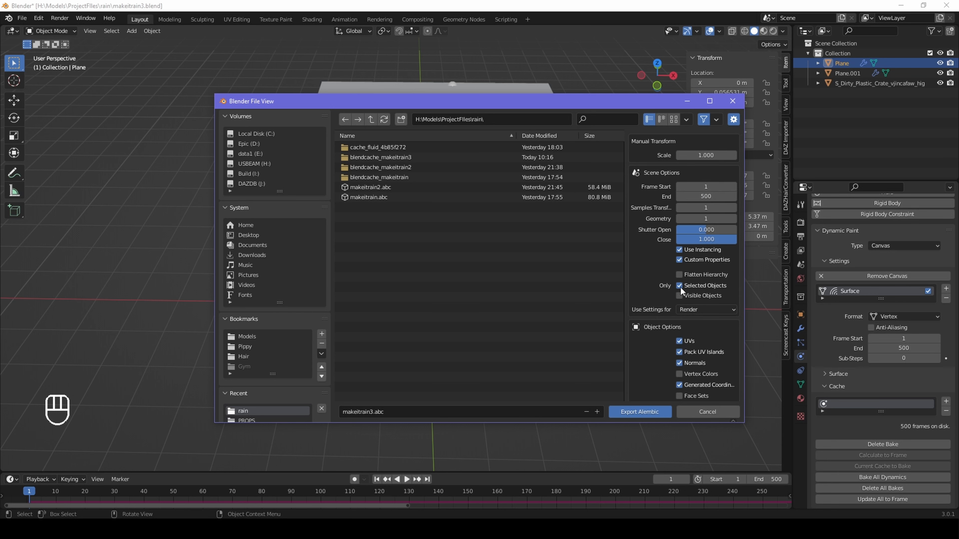
{"action": "scroll", "coordinate": [712, 327], "scroll_direction": "down", "scroll_amount": 6}
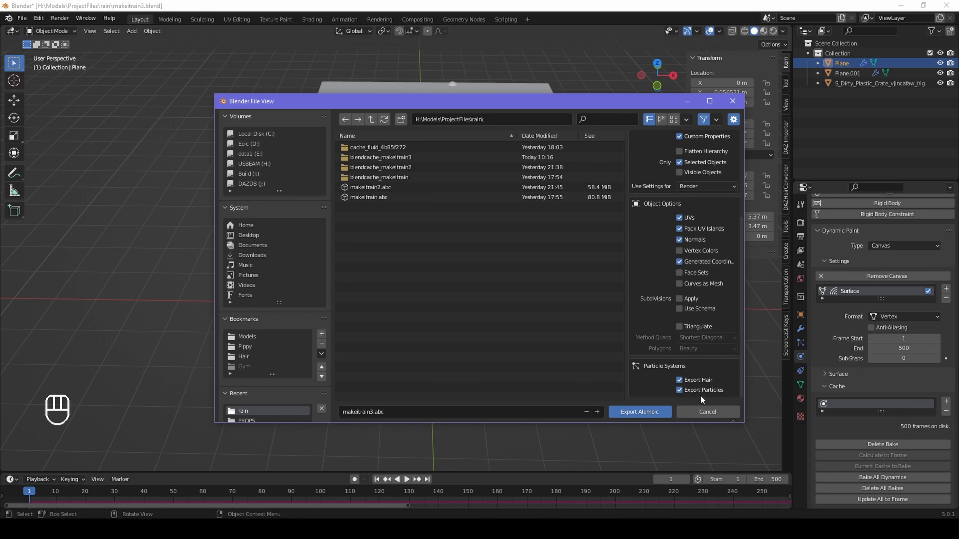
{"action": "left_click", "coordinate": [679, 391]}
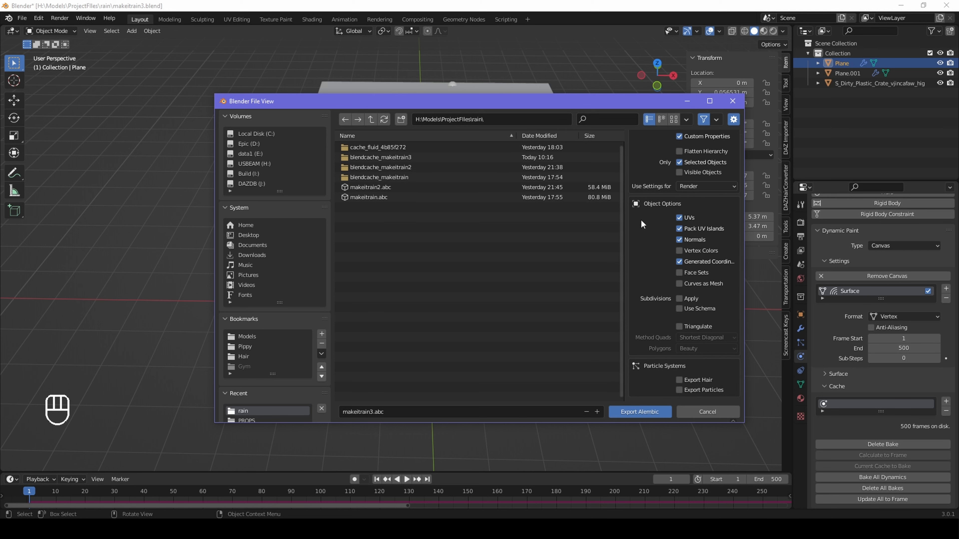
{"action": "left_click", "coordinate": [641, 414]}
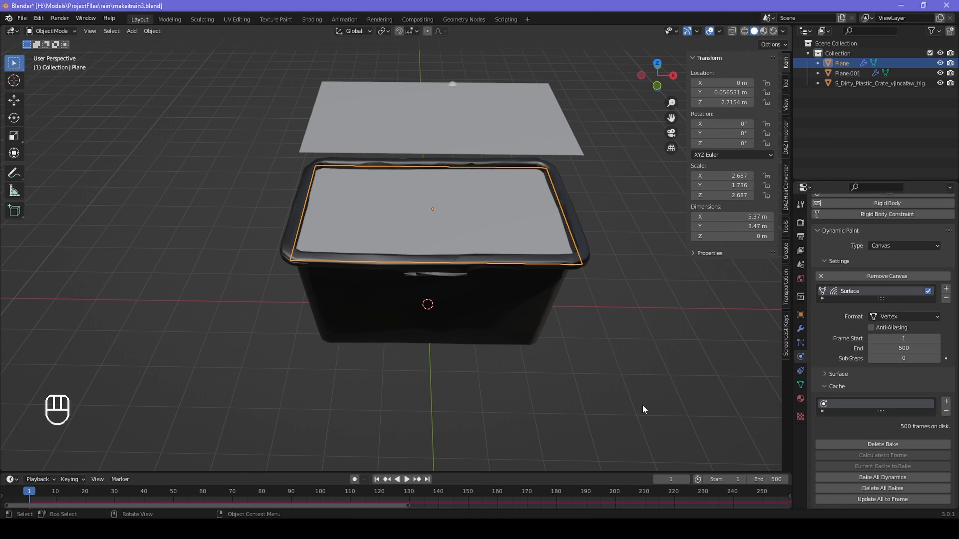
Switch to Unreal Engine and open the Meshes folder in the project content.
{"action": "mouse_move", "coordinate": [356, 529]}
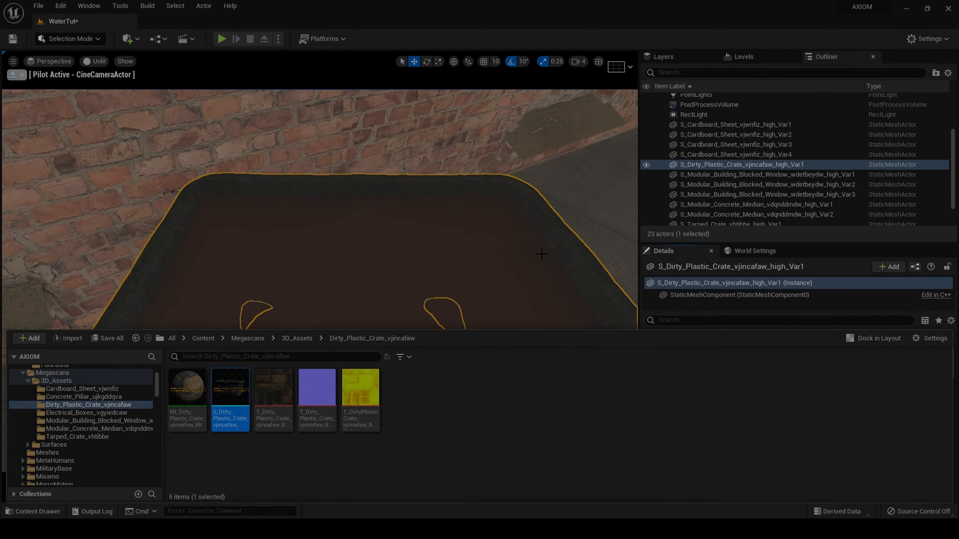
{"action": "left_click", "coordinate": [203, 338]}
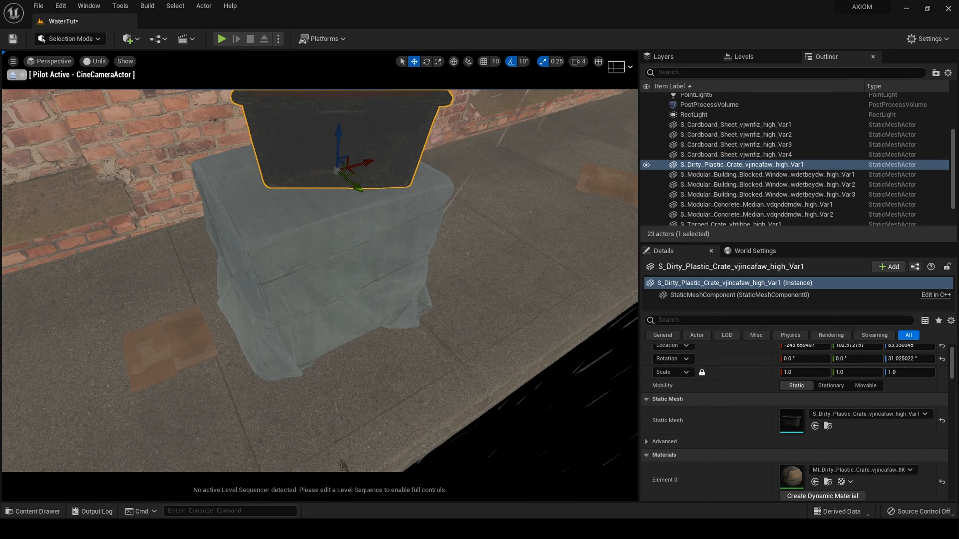
{"action": "left_click", "coordinate": [50, 511]}
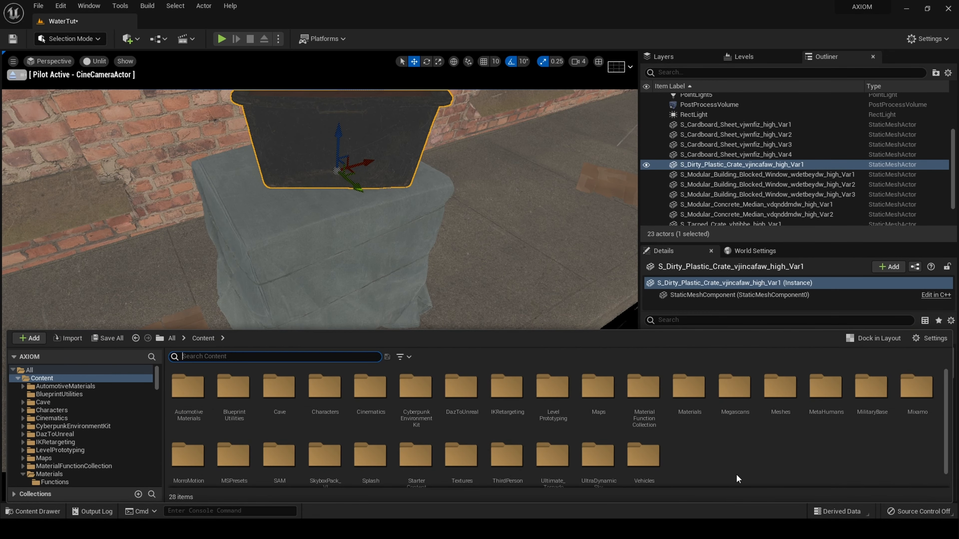
{"action": "double_click", "coordinate": [780, 387]}
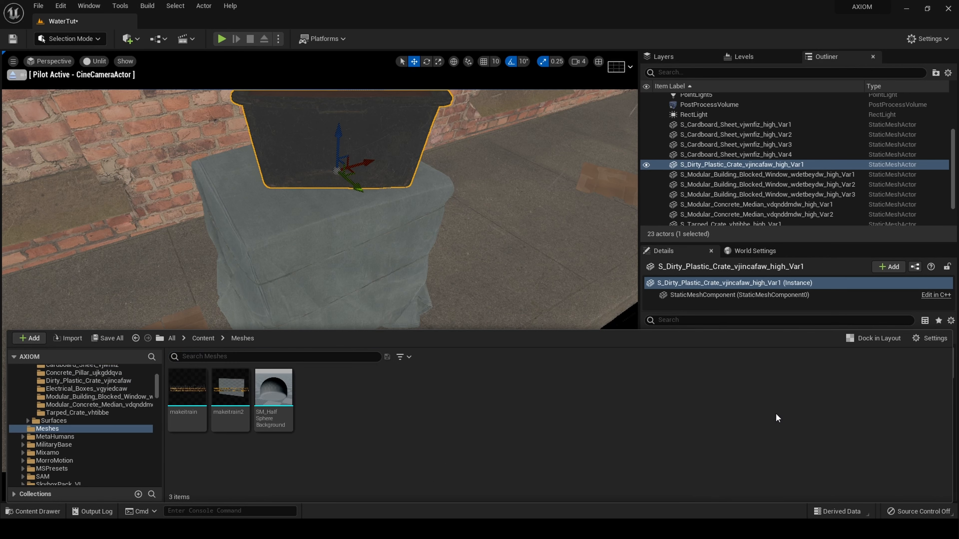
Import makeitrain3.abc from the rain folder as a Geometry Cache and place it in the scene beside the tub.
{"action": "right_click", "coordinate": [387, 416]}
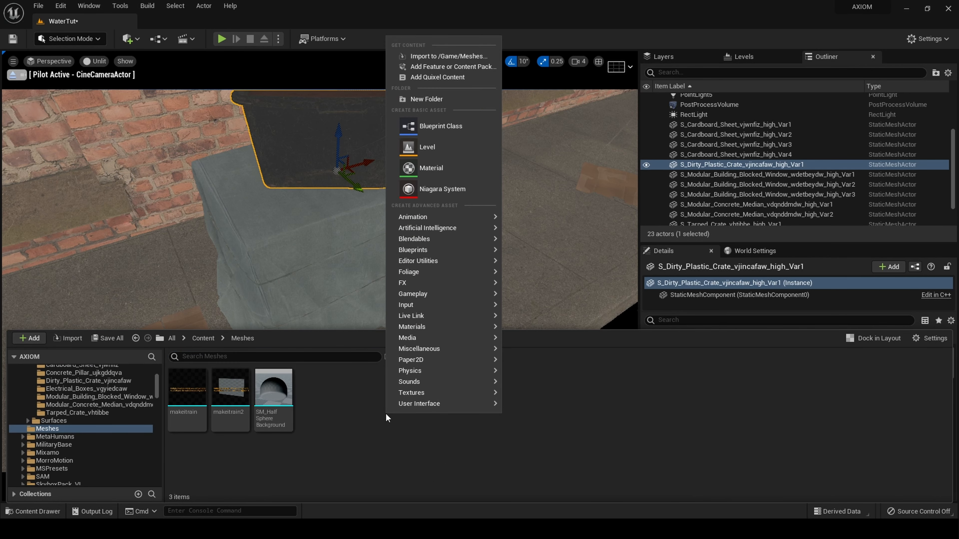
{"action": "left_click", "coordinate": [467, 56]}
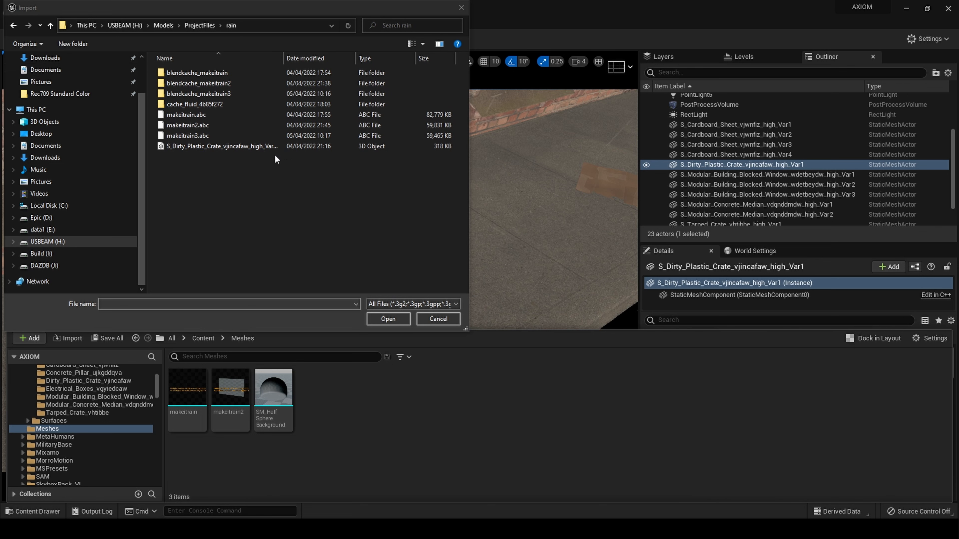
{"action": "left_click", "coordinate": [192, 137]}
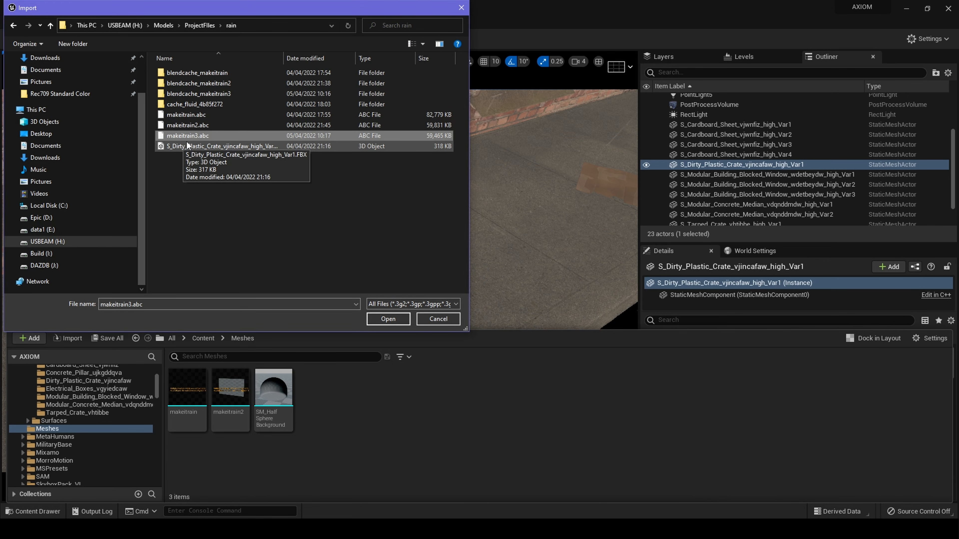
{"action": "left_click", "coordinate": [401, 319]}
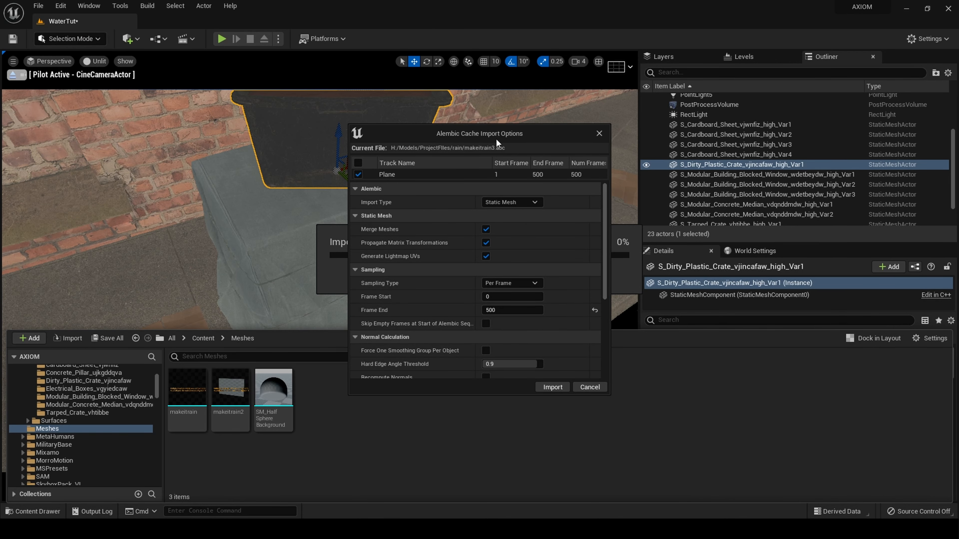
{"action": "left_click", "coordinate": [516, 201]}
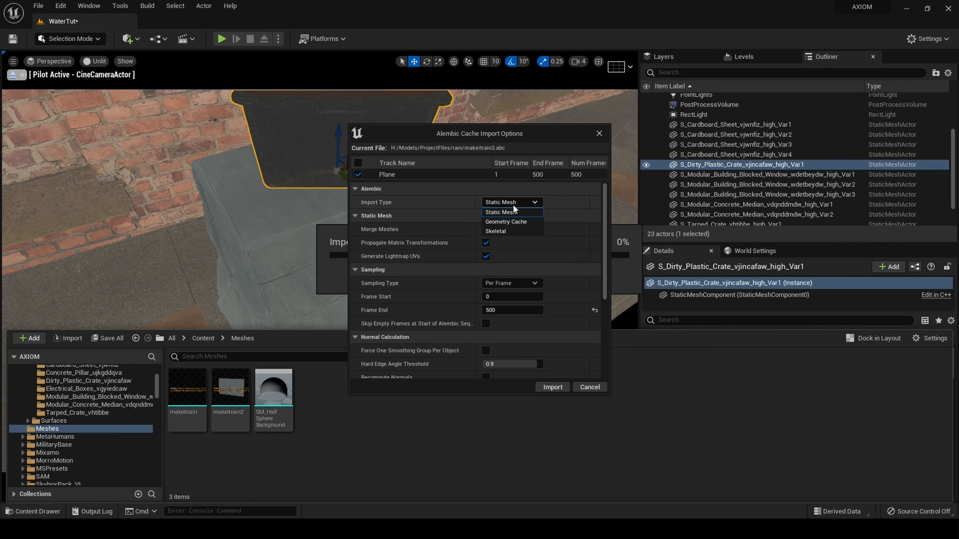
{"action": "left_click", "coordinate": [509, 223]}
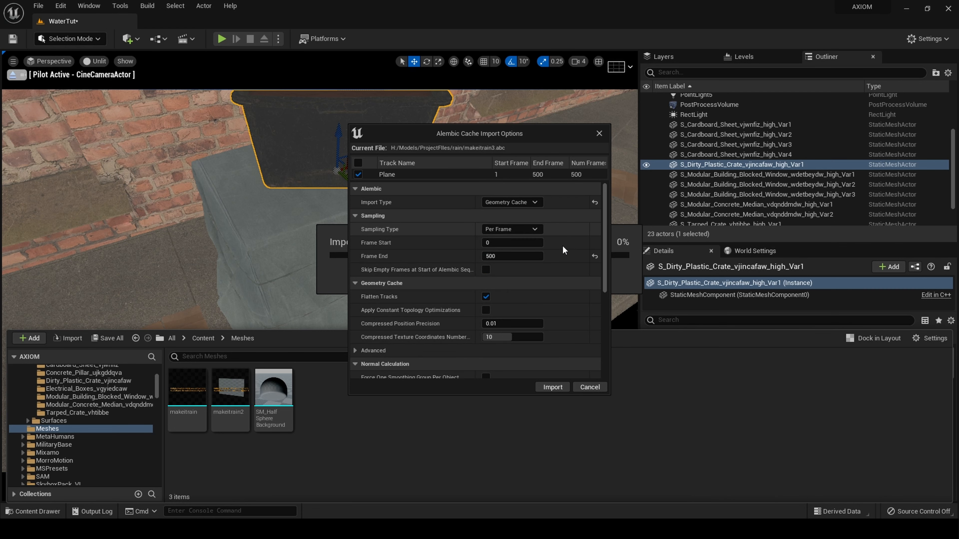
{"action": "left_click_drag", "start_coordinate": [604, 232], "coordinate": [604, 317]}
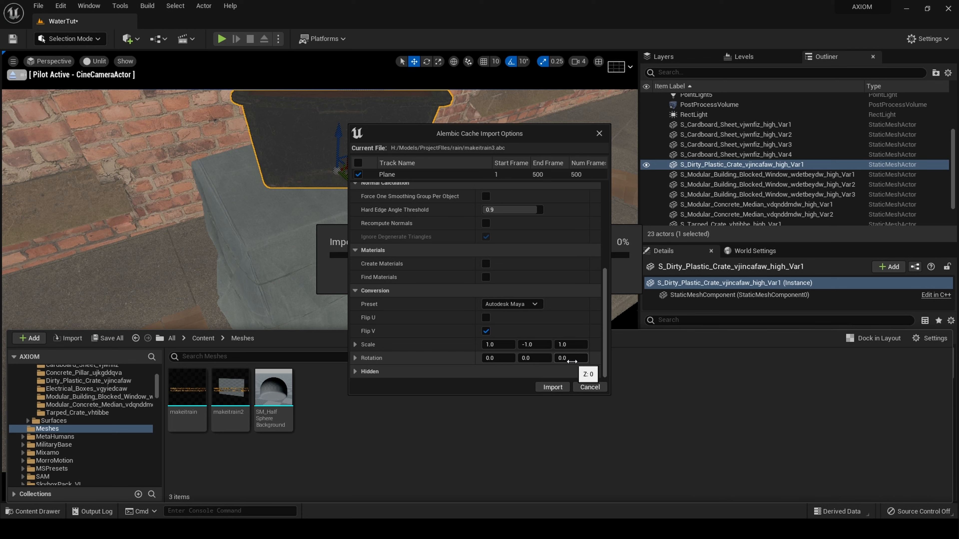
{"action": "left_click", "coordinate": [552, 388]}
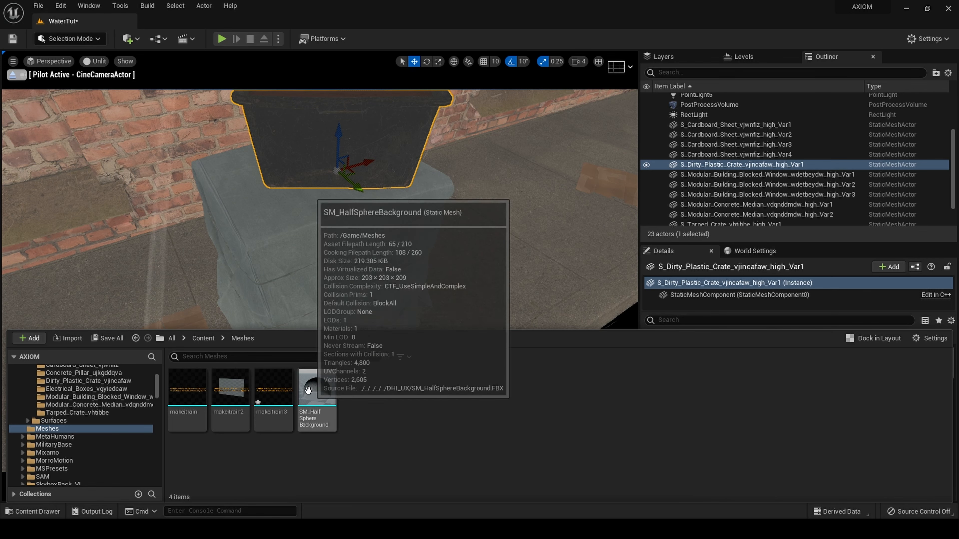
{"action": "left_click_drag", "start_coordinate": [469, 307], "coordinate": [561, 200]}
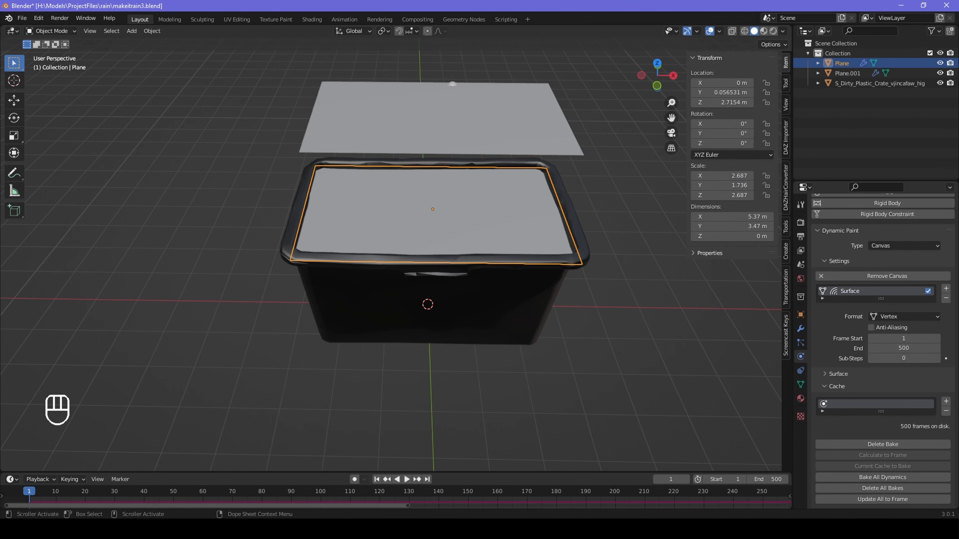
Switch to Blender and export the selected water plane as Alembic at scale 10, overwriting makeitrain3.abc.
{"action": "left_click", "coordinate": [22, 17]}
{"action": "mouse_move", "coordinate": [60, 160]}
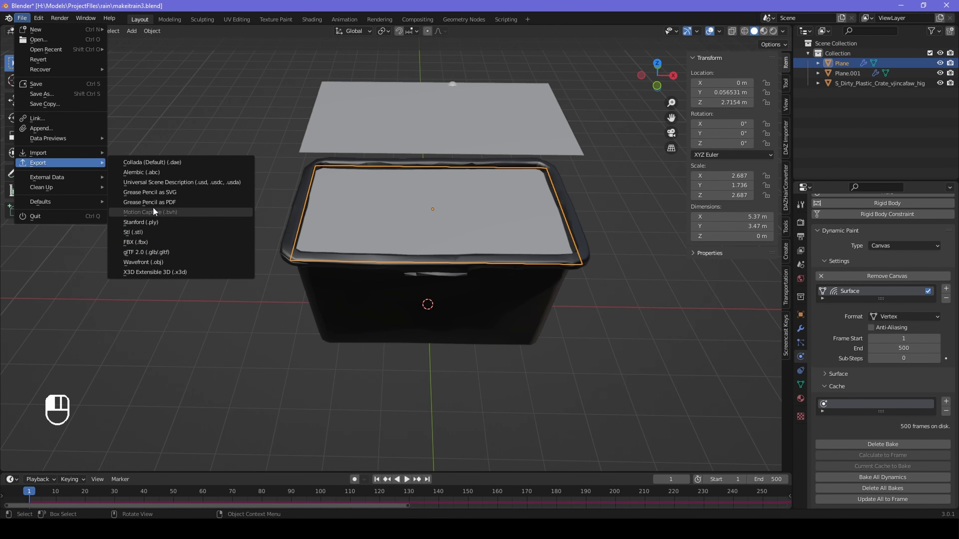
{"action": "left_click", "coordinate": [157, 173]}
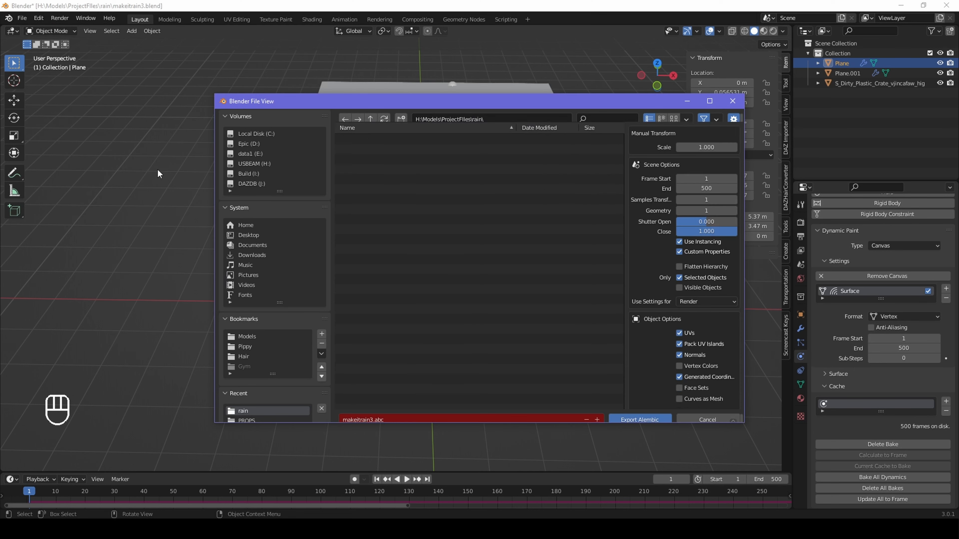
{"action": "left_click", "coordinate": [376, 187]}
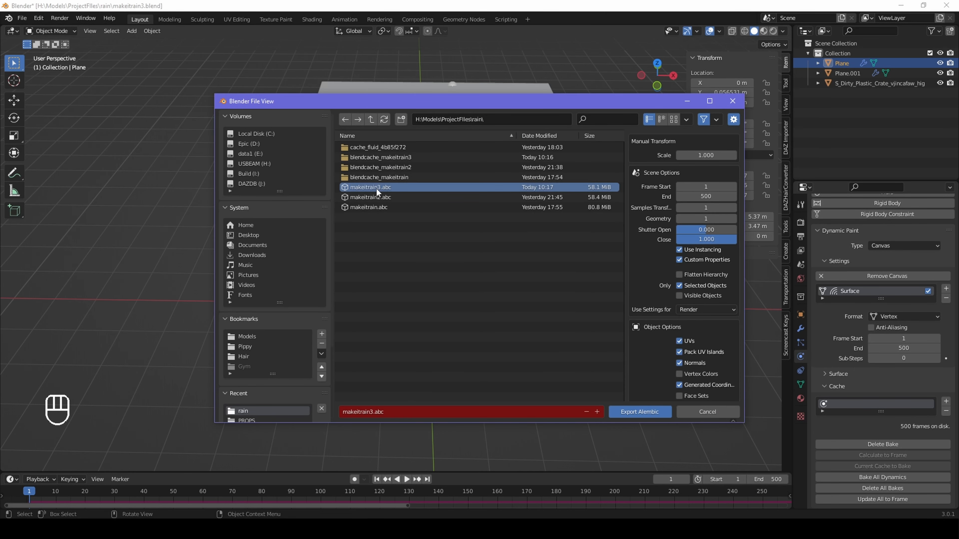
{"action": "left_click", "coordinate": [708, 157]}
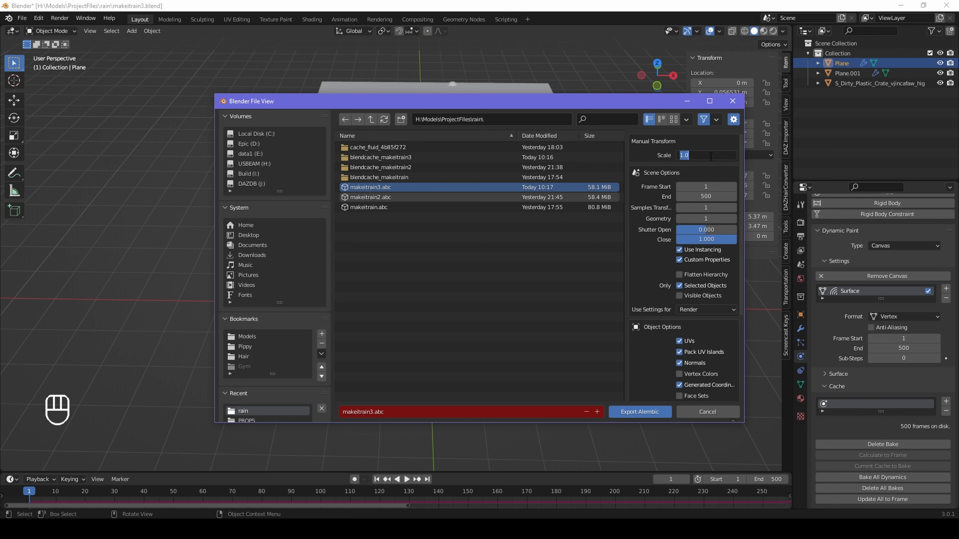
{"action": "type", "text": "10"}
{"action": "key", "text": "Return"}
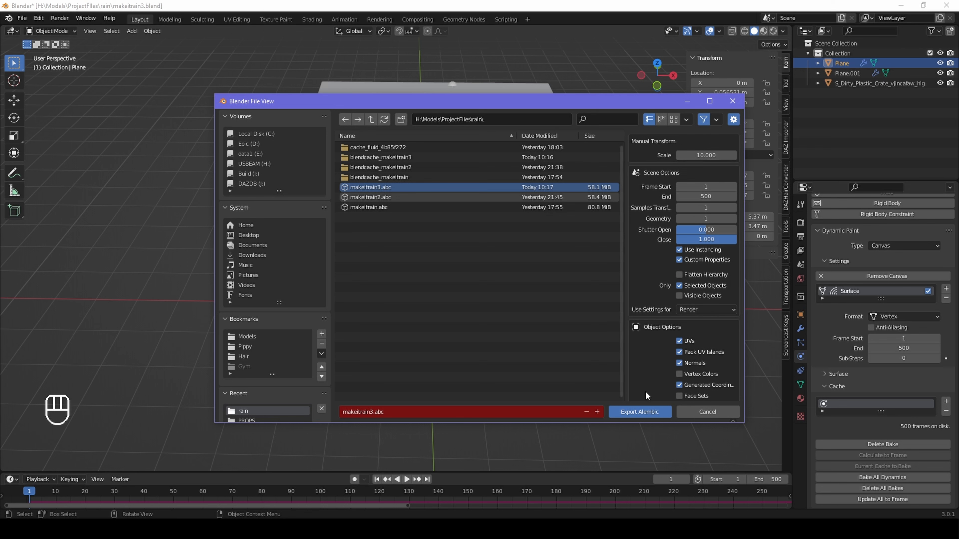
{"action": "left_click", "coordinate": [643, 410]}
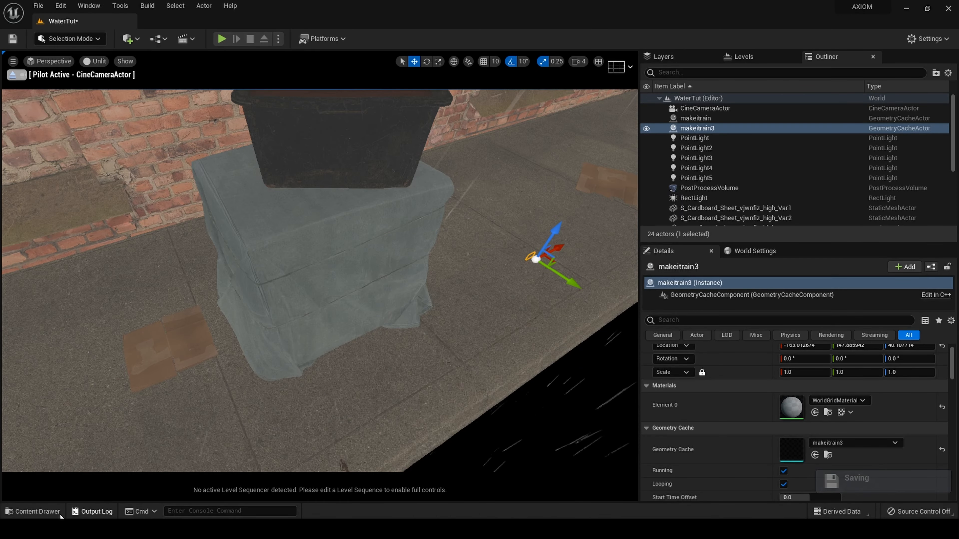
Switch to Unreal Engine and reimport the makeitrain3 geometry cache using makeitrain3.abc from the rain folder as its new source file.
{"action": "left_click", "coordinate": [53, 512]}
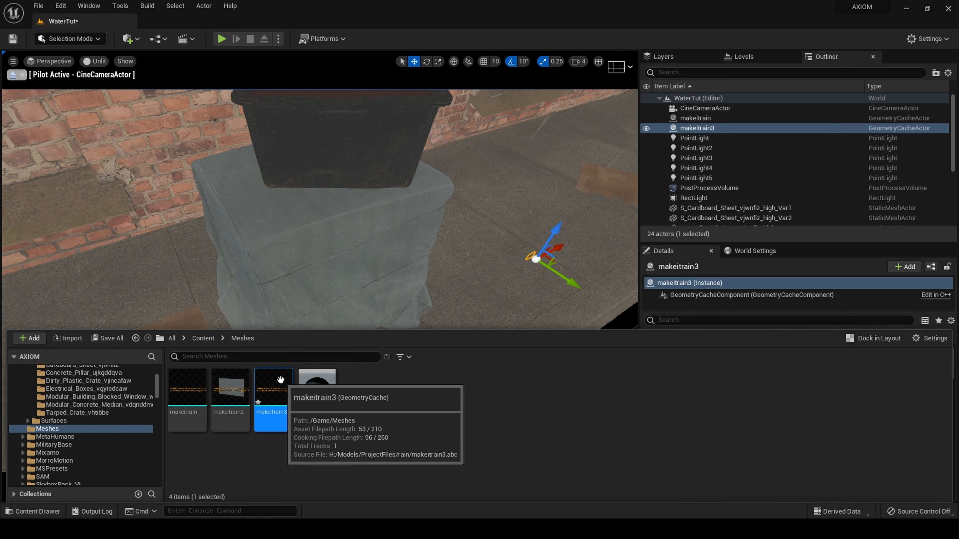
{"action": "right_click", "coordinate": [280, 379]}
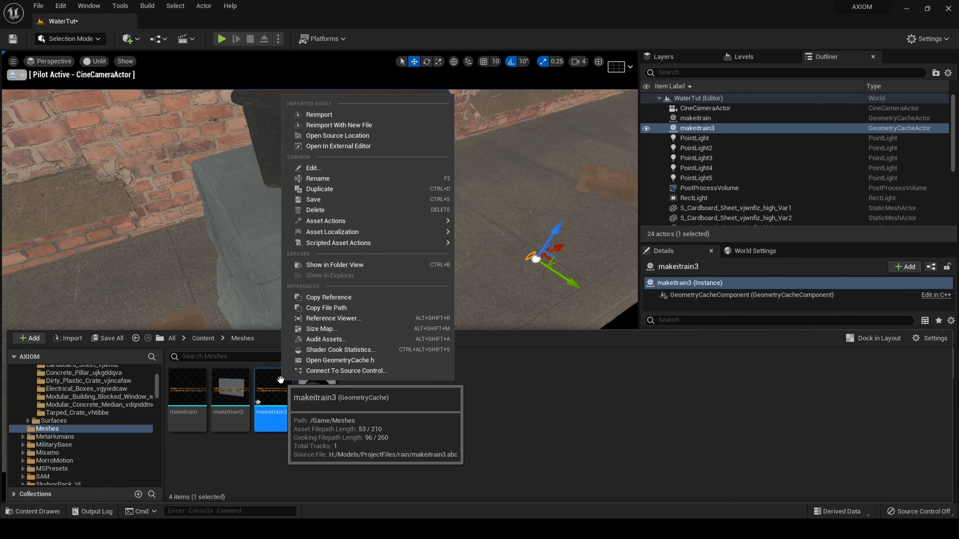
{"action": "left_click", "coordinate": [348, 125]}
{"action": "left_click", "coordinate": [201, 137]}
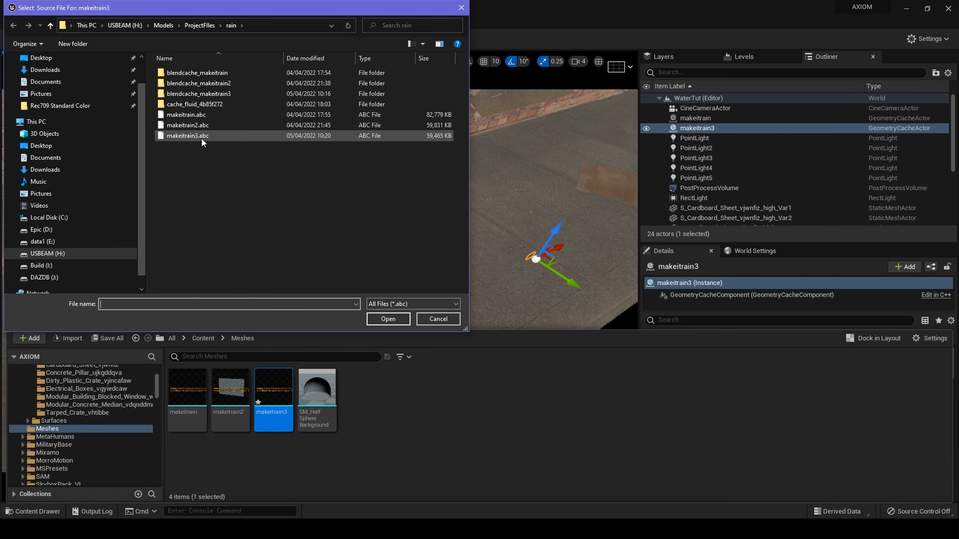
{"action": "left_click", "coordinate": [389, 319]}
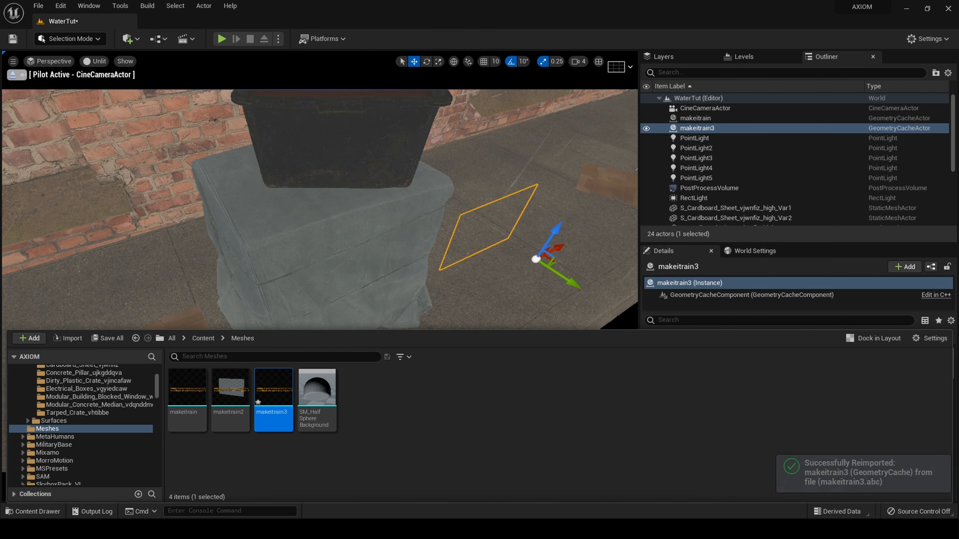
Raise the makeitrain3 plane to a Z location of about 66.5 and set its X rotation to 90°.
{"action": "left_click_drag", "start_coordinate": [558, 228], "coordinate": [582, 180]}
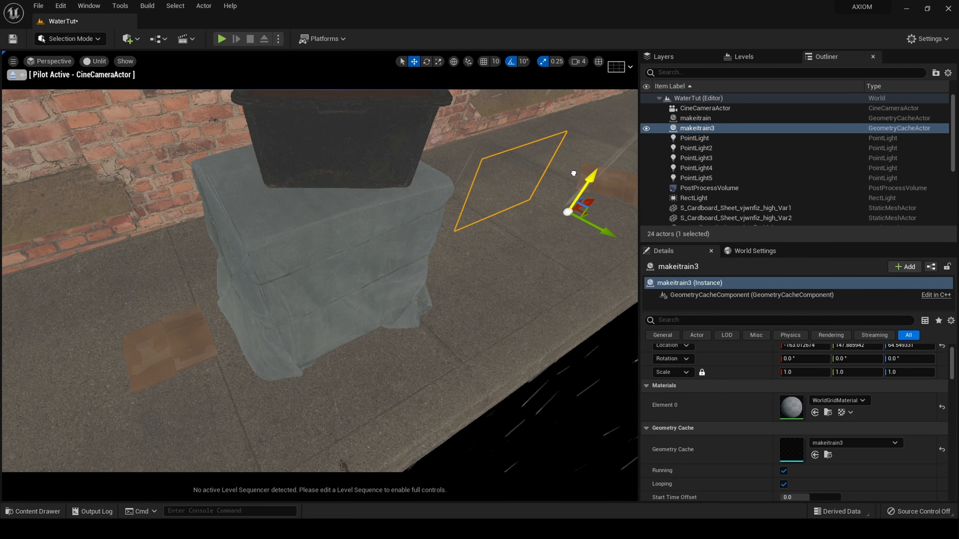
{"action": "mouse_move", "coordinate": [494, 275]}
{"action": "right_mouse_down"}
{"action": "mouse_move", "coordinate": [589, 279]}
{"action": "mouse_move", "coordinate": [453, 272]}
{"action": "mouse_move", "coordinate": [479, 279]}
{"action": "mouse_move", "coordinate": [477, 231]}
{"action": "mouse_move", "coordinate": [485, 289]}
{"action": "right_mouse_up"}
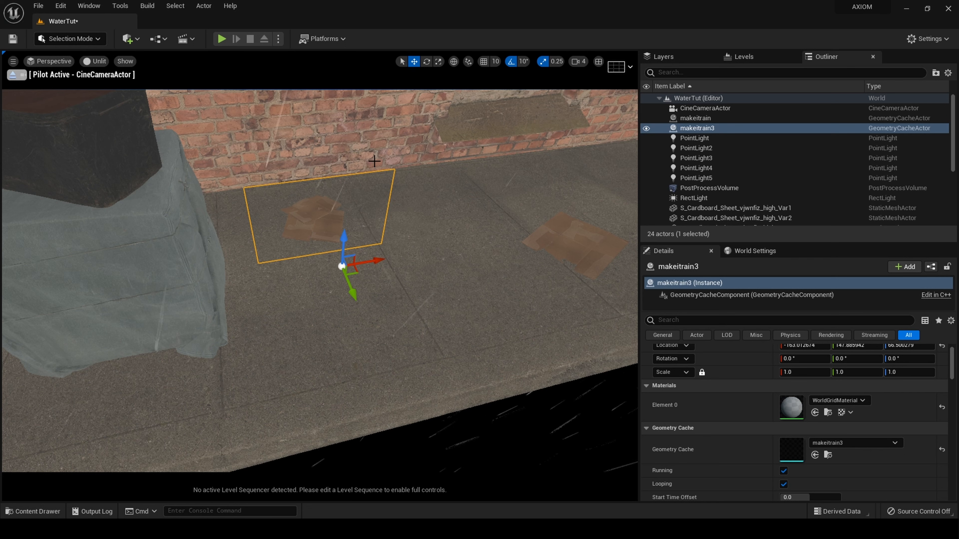
{"action": "left_click", "coordinate": [426, 61]}
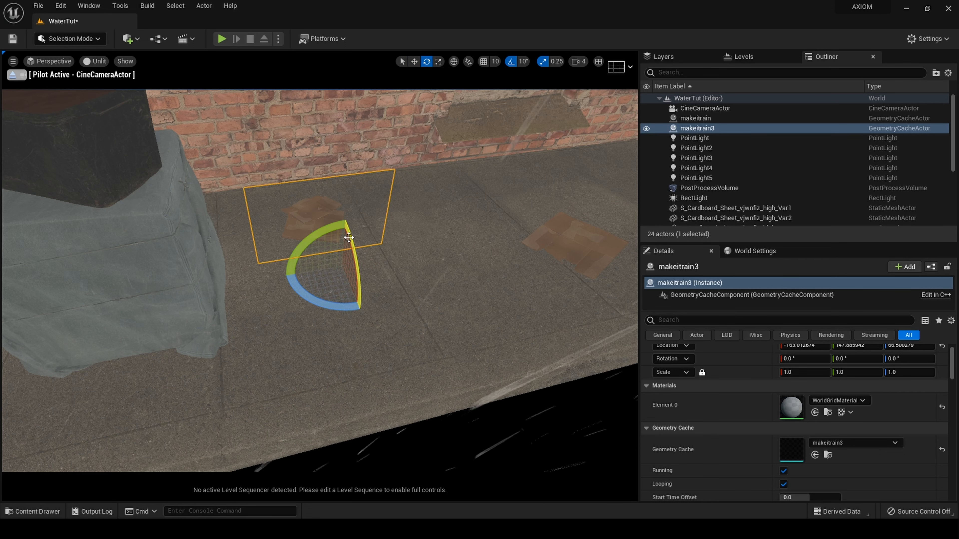
{"action": "left_click_drag", "start_coordinate": [351, 243], "coordinate": [355, 330]}
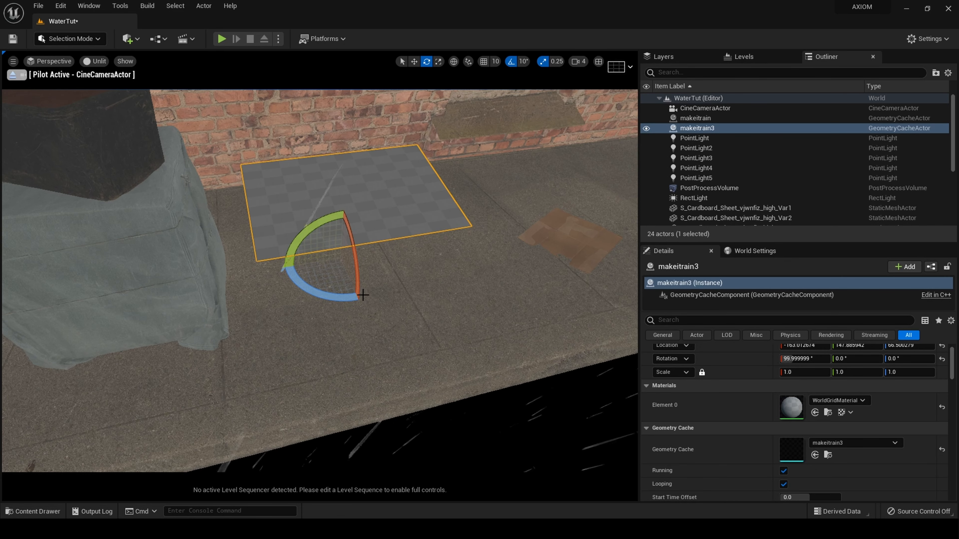
{"action": "mouse_move", "coordinate": [359, 294]}
{"action": "left_mouse_down"}
{"action": "mouse_move", "coordinate": [357, 284]}
{"action": "mouse_move", "coordinate": [357, 293]}
{"action": "left_mouse_up"}
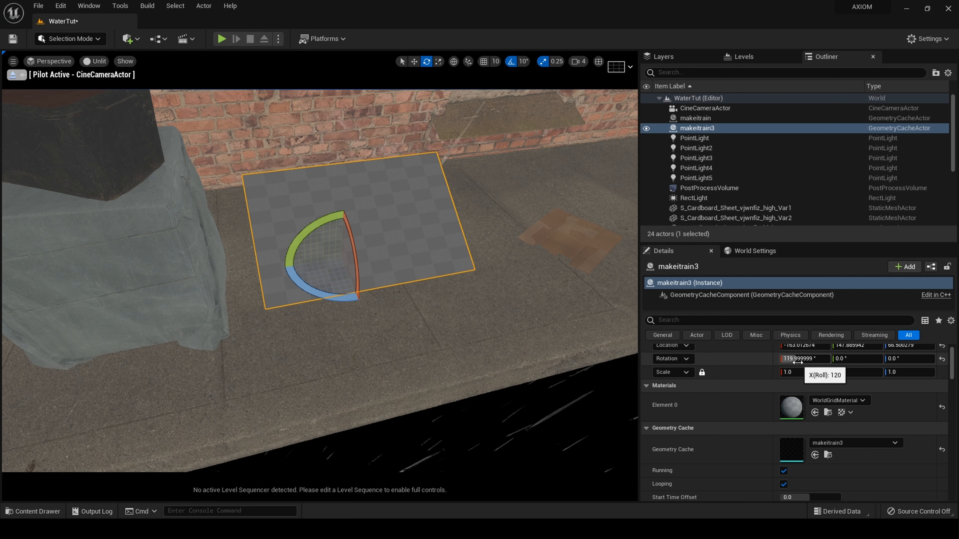
{"action": "left_click_drag", "start_coordinate": [354, 250], "coordinate": [354, 258]}
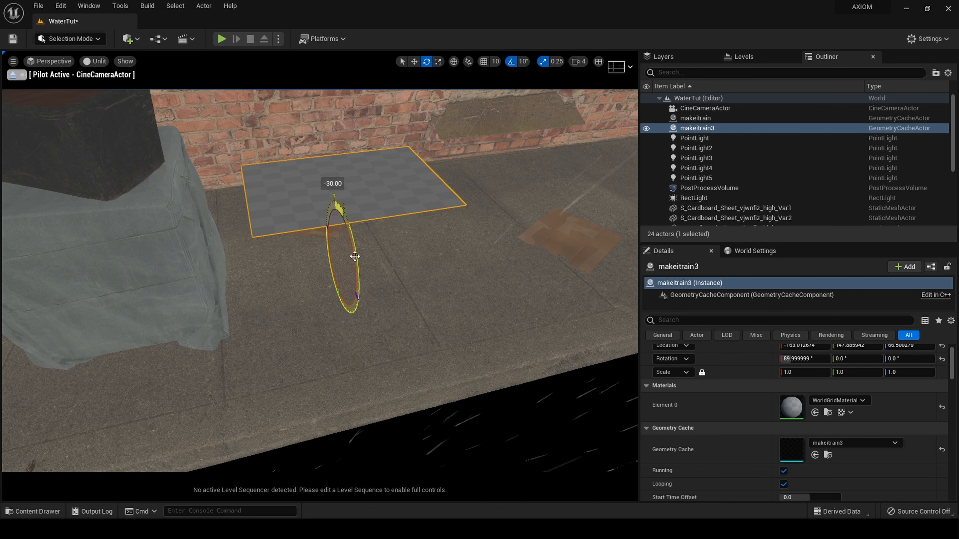
{"action": "left_click", "coordinate": [793, 358]}
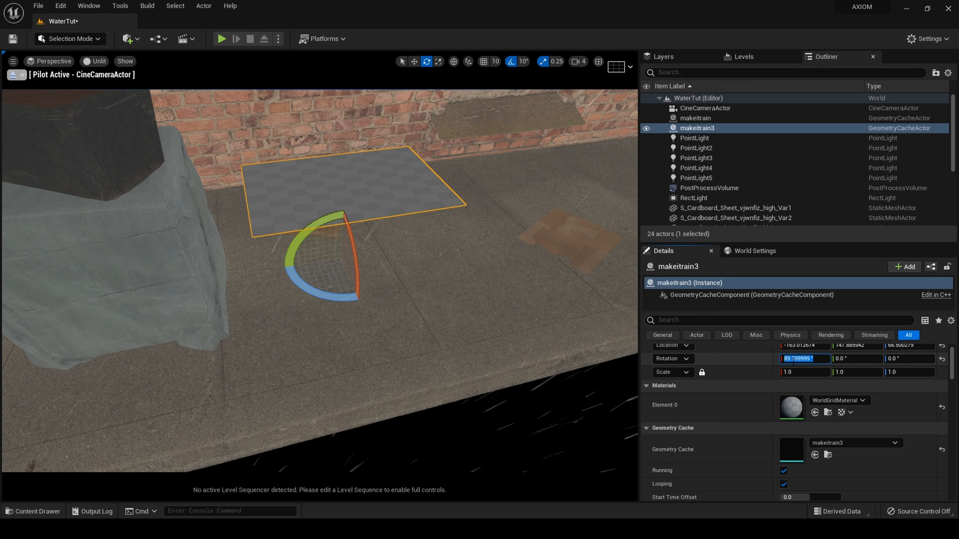
{"action": "key", "text": "Return"}
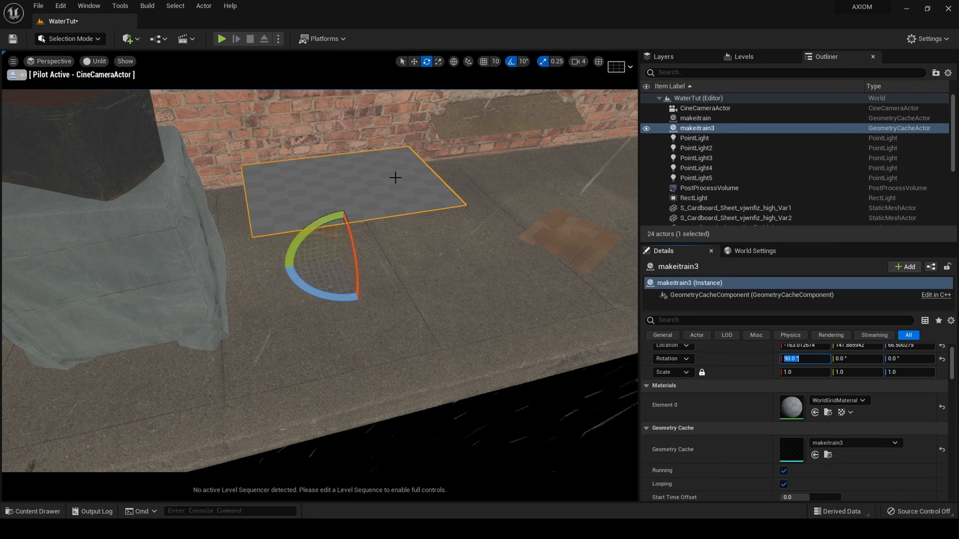
Move the makeitrain3 plane toward the tub to about X -206.7 and Z 105.5, and rotate it 30° around Z.
{"action": "right_click_drag", "start_coordinate": [461, 254], "coordinate": [461, 242]}
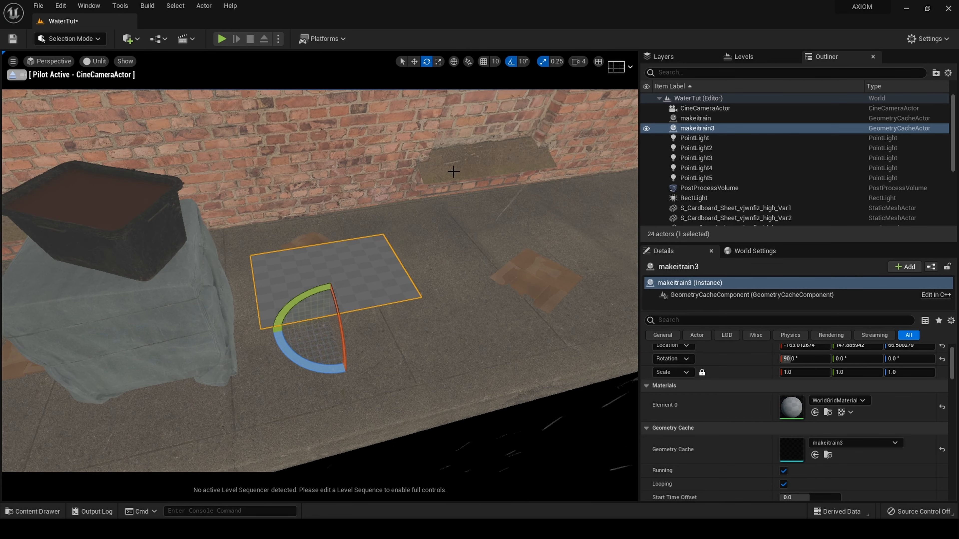
{"action": "left_click", "coordinate": [415, 62]}
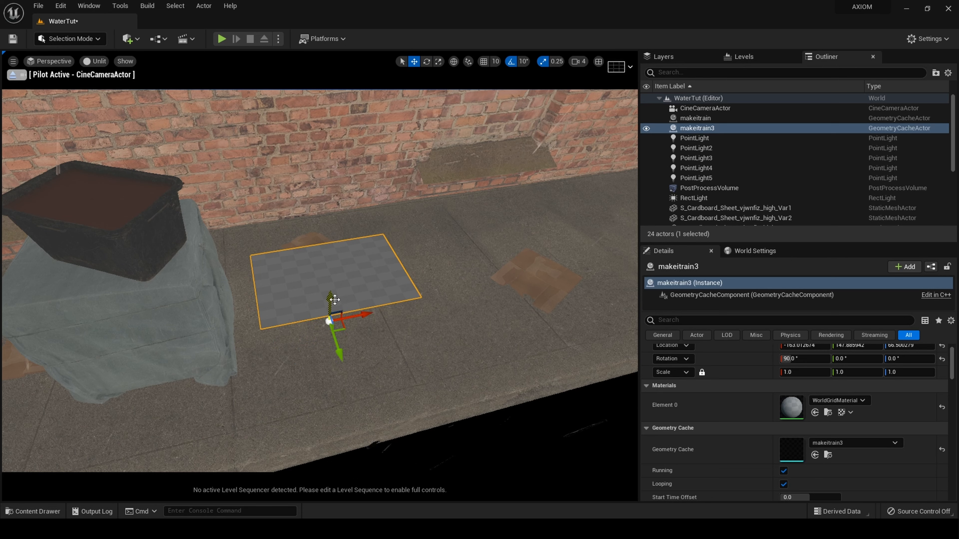
{"action": "left_click_drag", "start_coordinate": [332, 299], "coordinate": [319, 214]}
{"action": "left_click_drag", "start_coordinate": [361, 246], "coordinate": [205, 309]}
{"action": "left_click", "coordinate": [427, 62]}
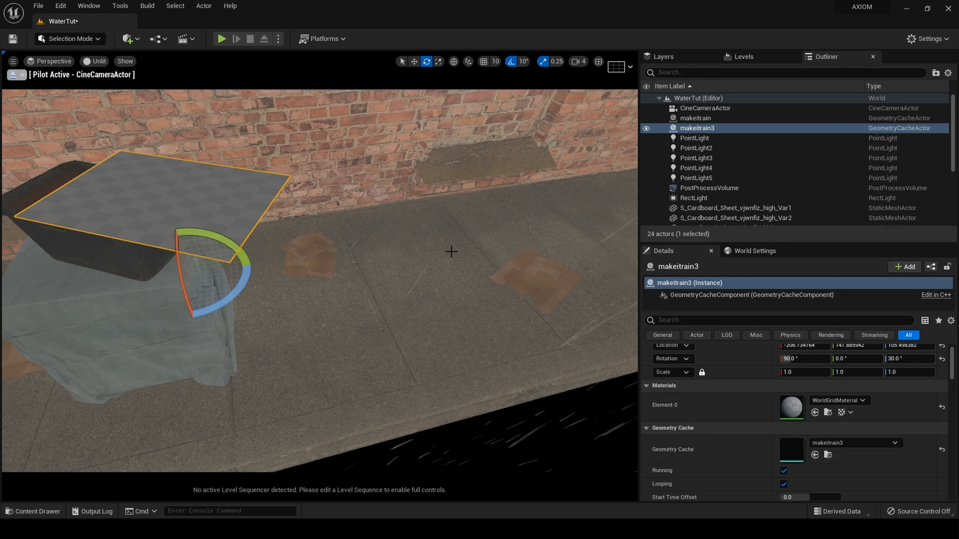
{"action": "mouse_move", "coordinate": [452, 251]}
{"action": "right_mouse_down"}
{"action": "mouse_move", "coordinate": [411, 247]}
{"action": "mouse_move", "coordinate": [438, 255]}
{"action": "right_mouse_up"}
{"action": "key", "text": "a"}
{"action": "key", "text": "d"}
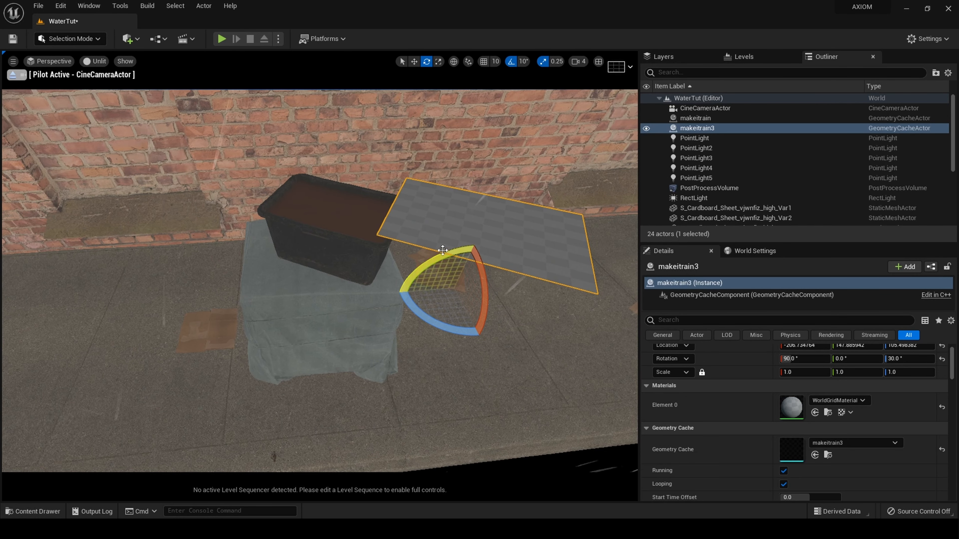
Move the old makeitrain plane out of the tub toward the foreground, to about X -234.9 and Y 200.6.
{"action": "left_click", "coordinate": [311, 204]}
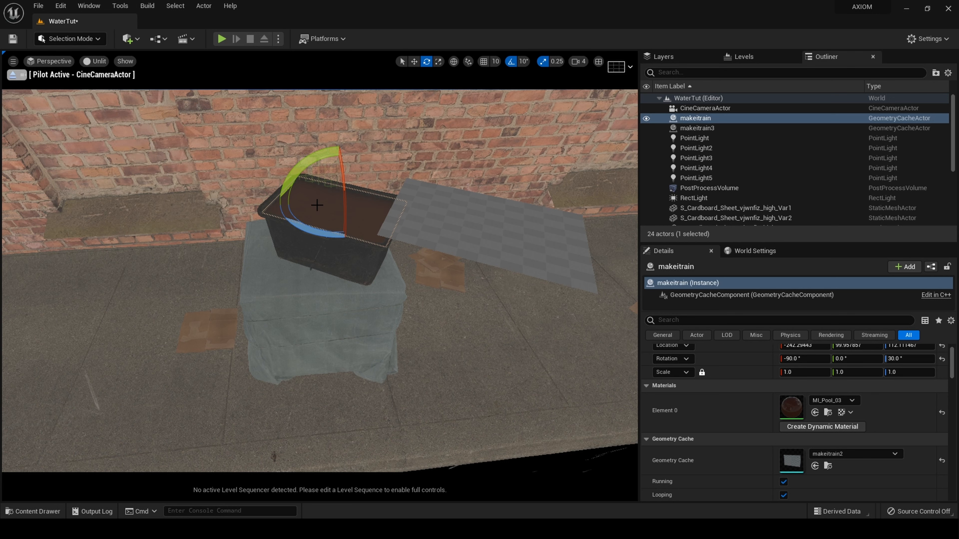
{"action": "key", "text": "w"}
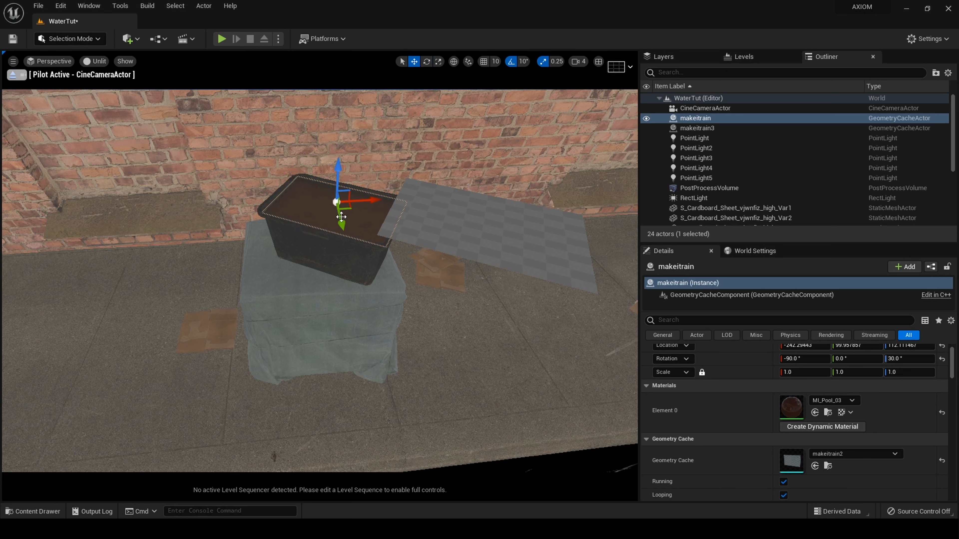
{"action": "left_click_drag", "start_coordinate": [341, 217], "coordinate": [433, 457]}
{"action": "left_click", "coordinate": [543, 463]}
{"action": "left_click", "coordinate": [392, 425]}
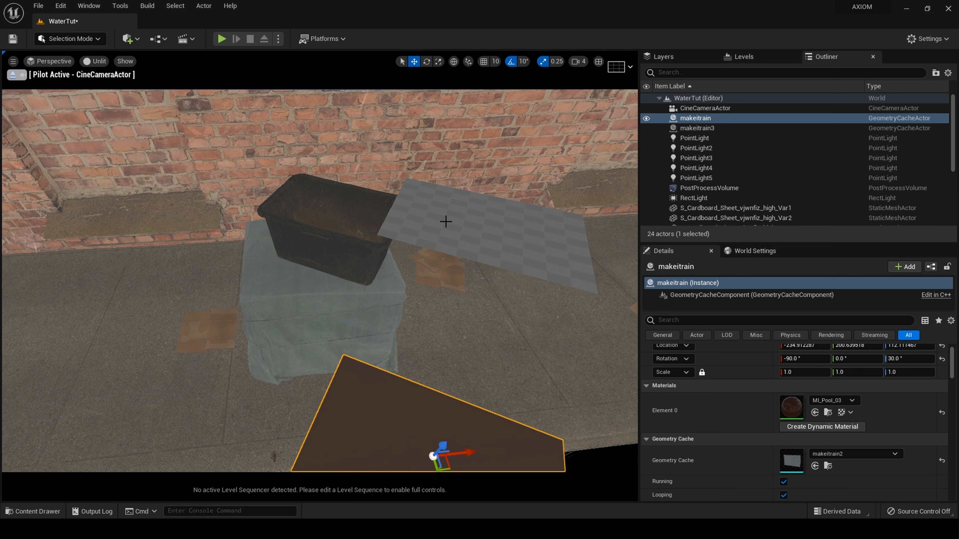
Move the makeitrain3 plane into the tub opening, to about X -243.2, Y 102.5 and Z 82.6.
{"action": "left_click", "coordinate": [453, 219]}
{"action": "left_click_drag", "start_coordinate": [482, 284], "coordinate": [341, 270]}
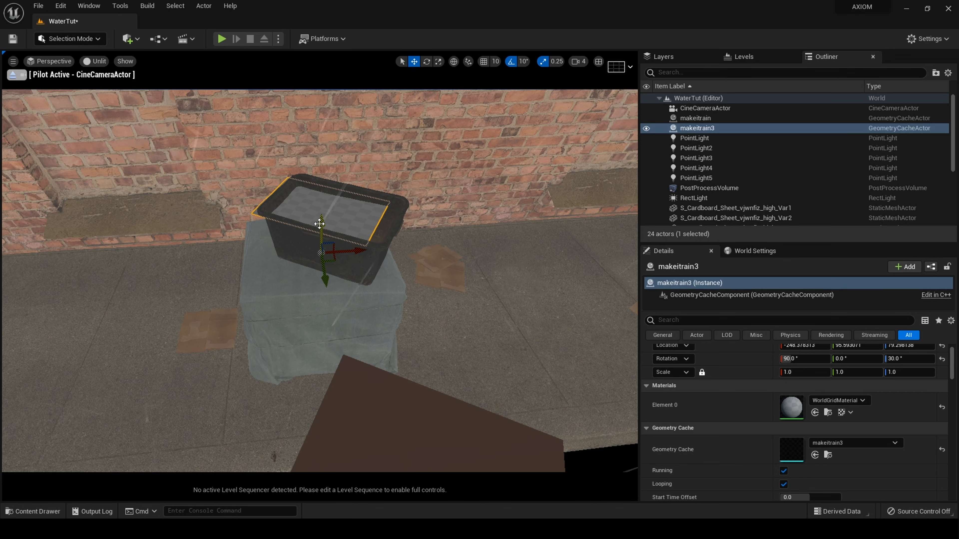
{"action": "left_click_drag", "start_coordinate": [321, 222], "coordinate": [321, 216]}
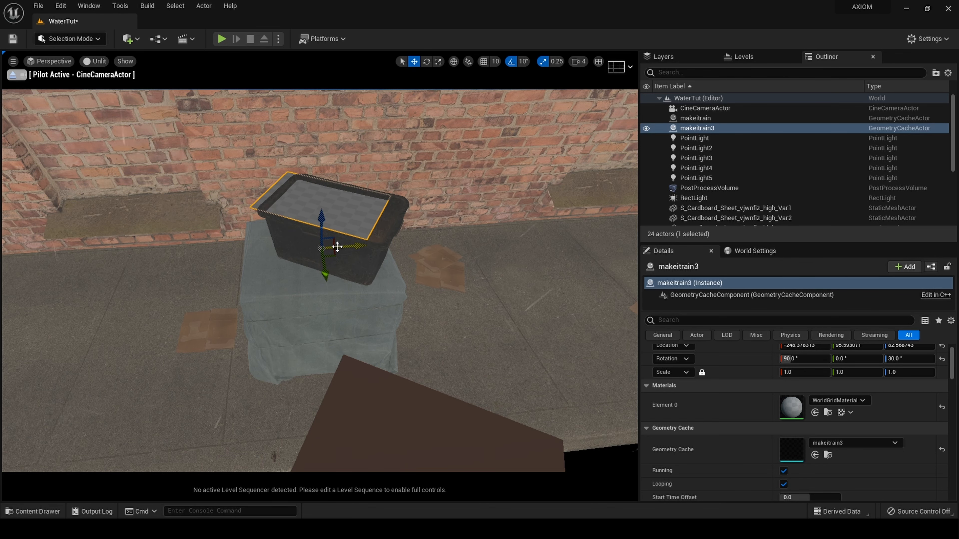
{"action": "left_click_drag", "start_coordinate": [339, 247], "coordinate": [350, 248]}
{"action": "key", "text": "w"}
{"action": "mouse_move", "coordinate": [375, 280]}
{"action": "right_mouse_down"}
{"action": "mouse_move", "coordinate": [374, 252]}
{"action": "mouse_move", "coordinate": [374, 289]}
{"action": "right_mouse_up"}
{"action": "left_click_drag", "start_coordinate": [336, 343], "coordinate": [339, 367]}
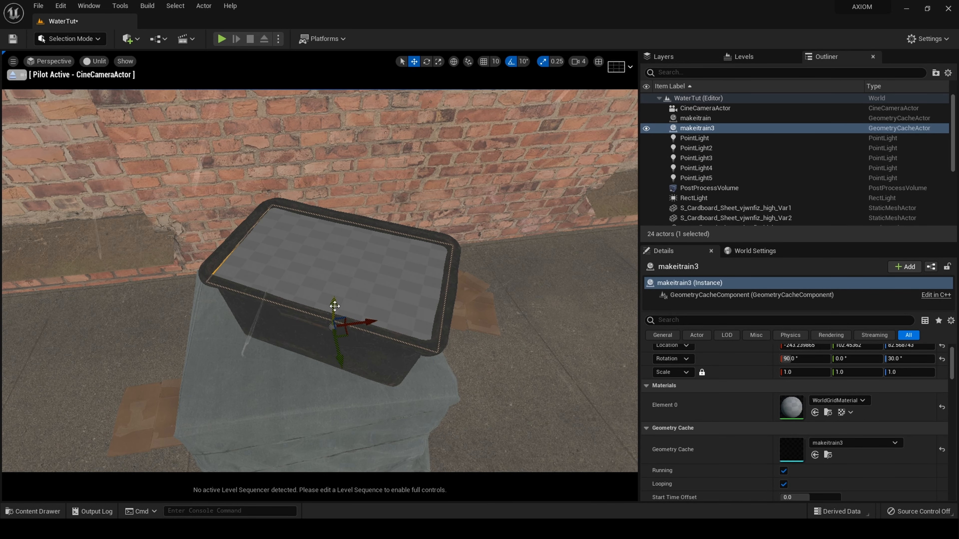
Fine-tune the makeitrain3 plane's fit inside the tub rim to about X -243.6, Y 102.3 and Z 82.5.
{"action": "left_click_drag", "start_coordinate": [334, 304], "coordinate": [336, 304]}
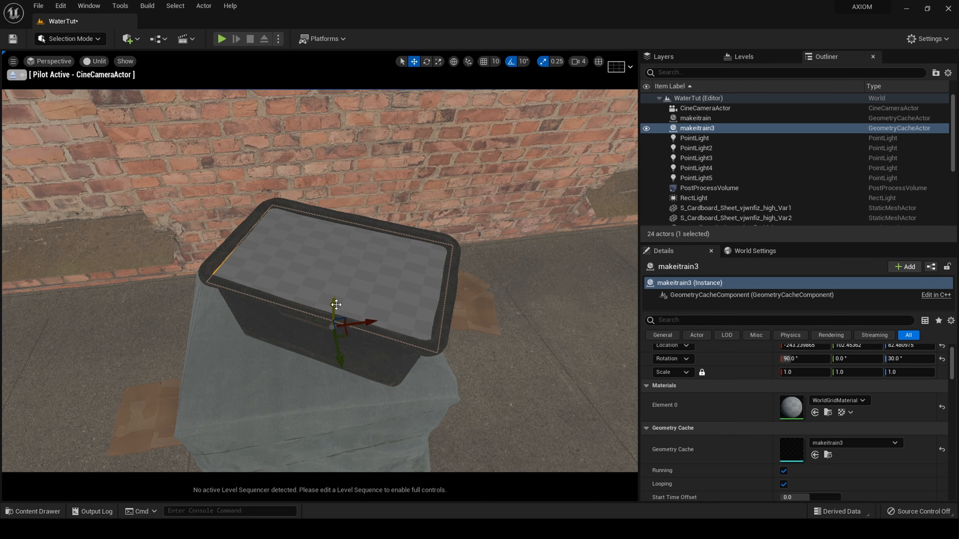
{"action": "left_click_drag", "start_coordinate": [428, 321], "coordinate": [428, 291]}
{"action": "mouse_move", "coordinate": [429, 321]}
{"action": "right_mouse_down"}
{"action": "mouse_move", "coordinate": [428, 359]}
{"action": "mouse_move", "coordinate": [430, 317]}
{"action": "right_mouse_up"}
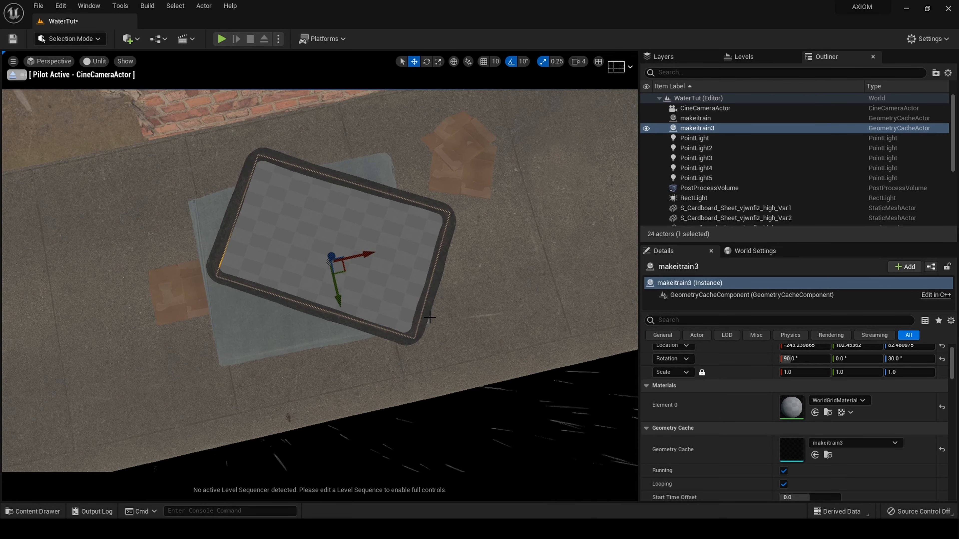
{"action": "left_click_drag", "start_coordinate": [336, 299], "coordinate": [337, 298]}
{"action": "left_click_drag", "start_coordinate": [370, 256], "coordinate": [367, 256]}
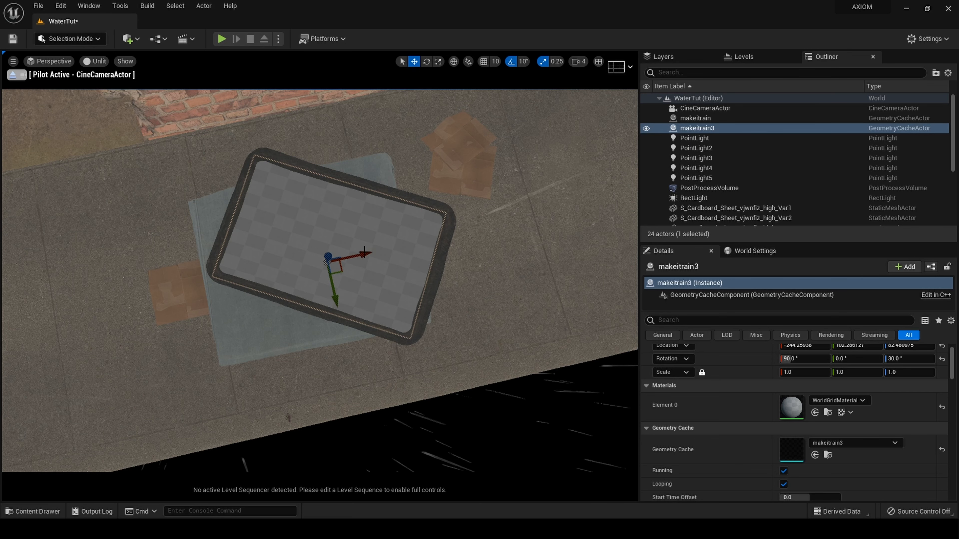
{"action": "left_click_drag", "start_coordinate": [356, 255], "coordinate": [358, 254]}
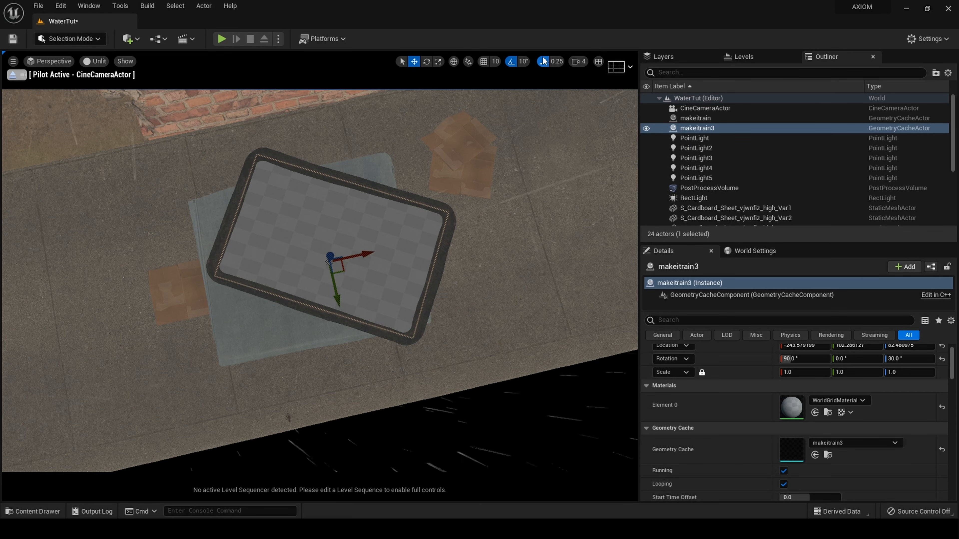
Check the plastic crate's rotation and set the makeitrain3 plane's Z rotation to 31° to match it.
{"action": "left_click", "coordinate": [427, 61]}
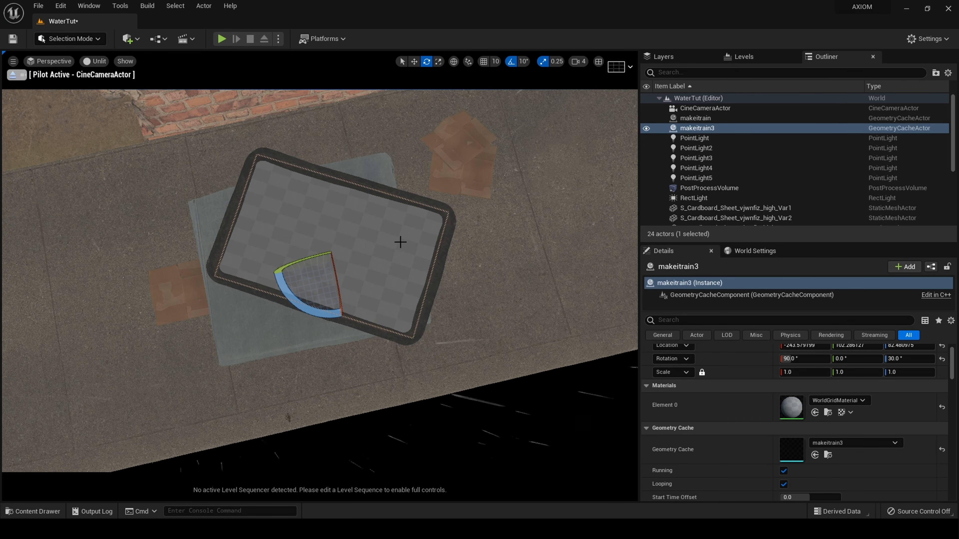
{"action": "left_click", "coordinate": [407, 268]}
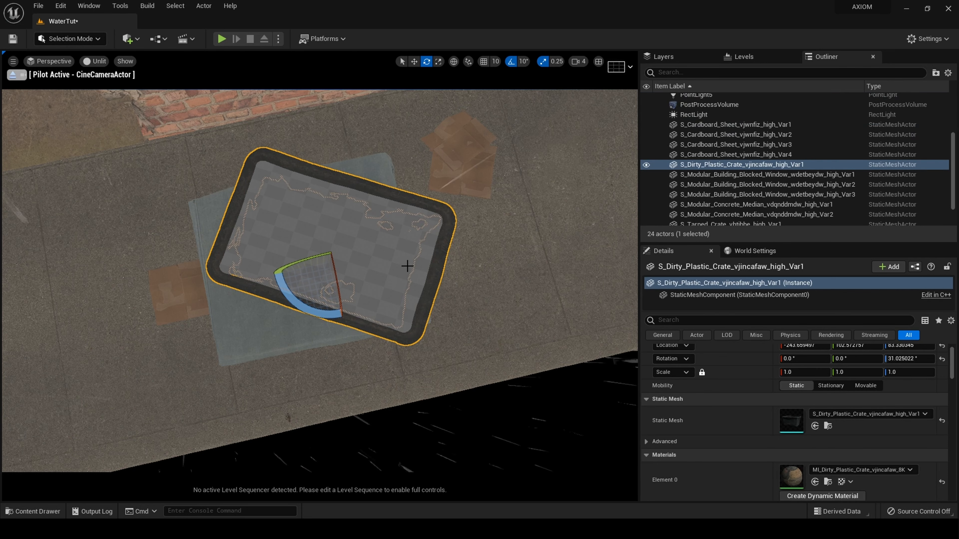
{"action": "left_click", "coordinate": [351, 265]}
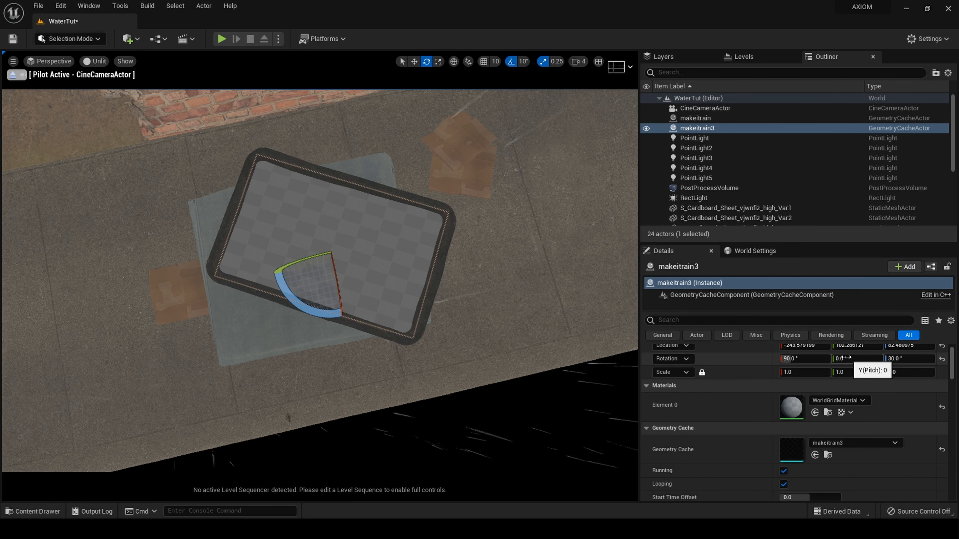
{"action": "left_click_drag", "start_coordinate": [895, 358], "coordinate": [898, 359]}
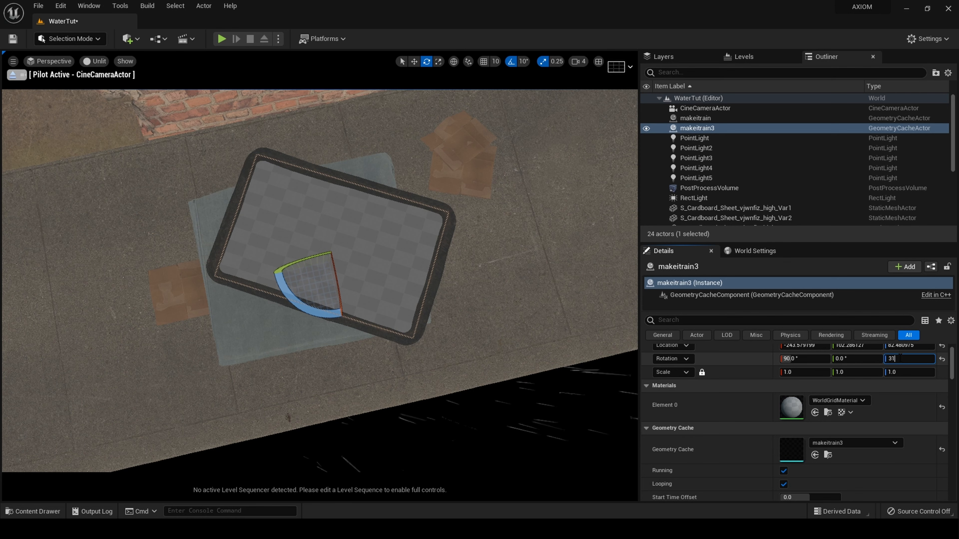
{"action": "key", "text": "Return"}
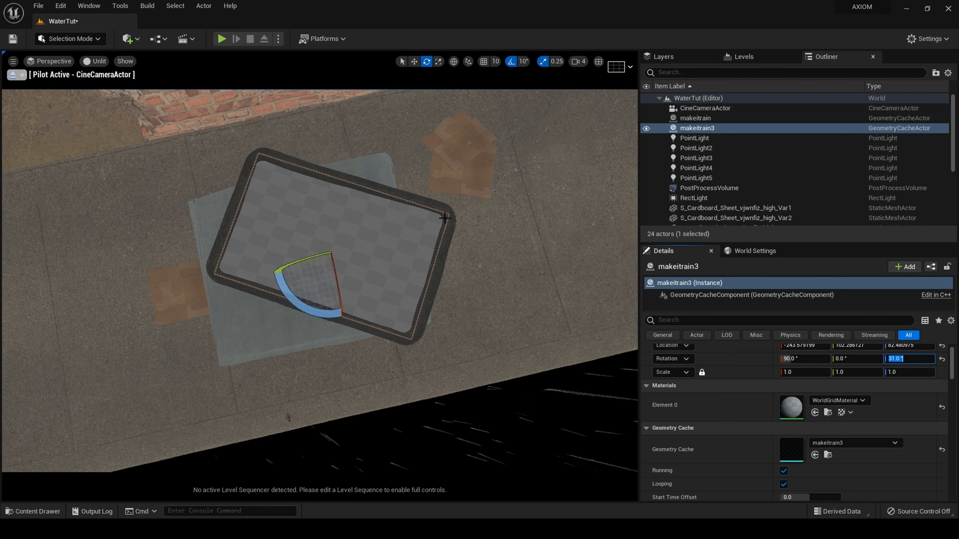
Assign the MI_Pool_03 water material to Element 0 of the makeitrain3 plane.
{"action": "key", "text": "w"}
{"action": "mouse_move", "coordinate": [498, 219]}
{"action": "right_mouse_down"}
{"action": "mouse_move", "coordinate": [497, 229]}
{"action": "mouse_move", "coordinate": [497, 174]}
{"action": "mouse_move", "coordinate": [499, 222]}
{"action": "right_mouse_up"}
{"action": "key", "text": "s"}
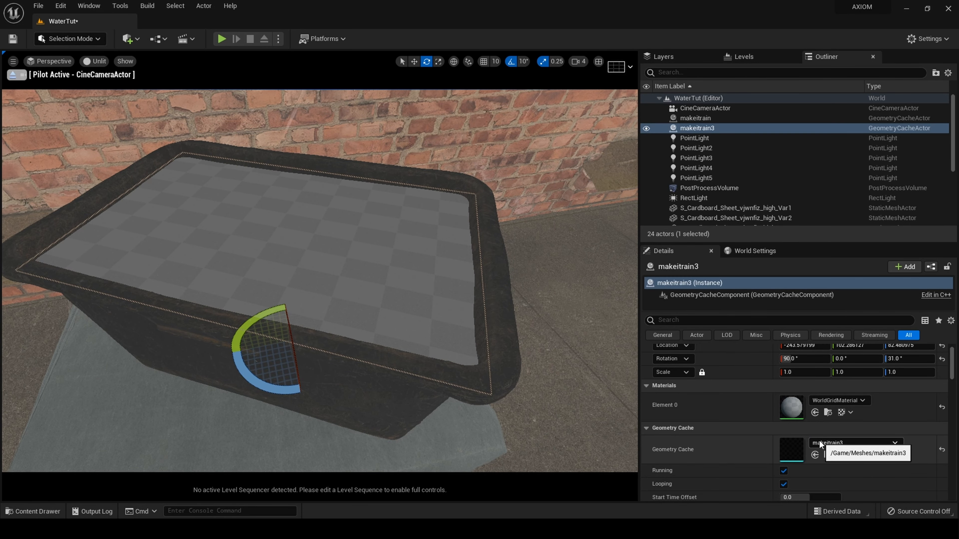
{"action": "left_click", "coordinate": [821, 401]}
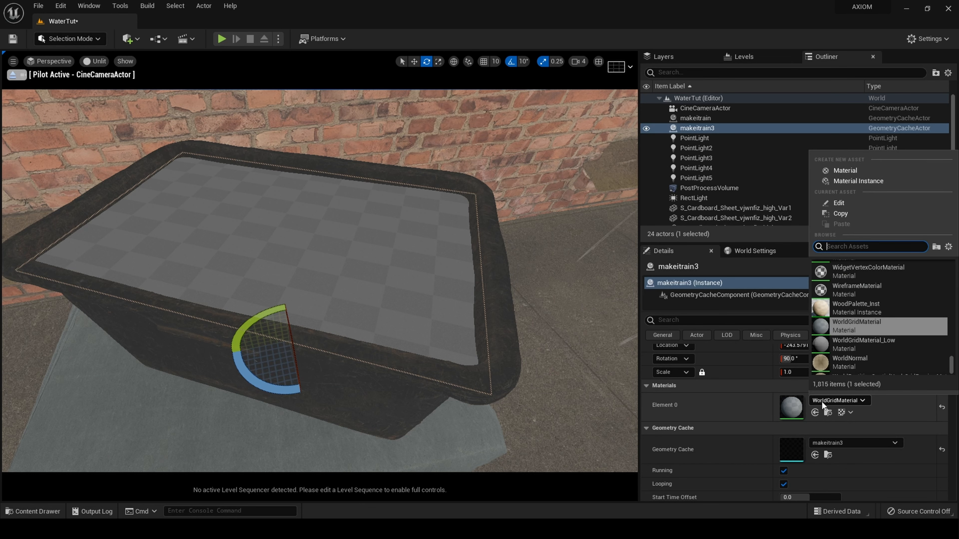
{"action": "type", "text": "mi"}
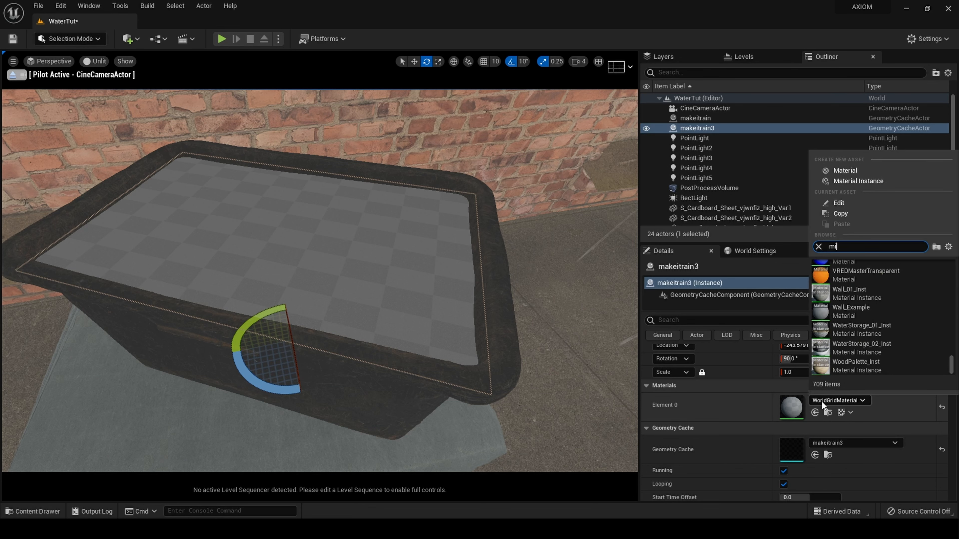
{"action": "type", "text": "_poo"}
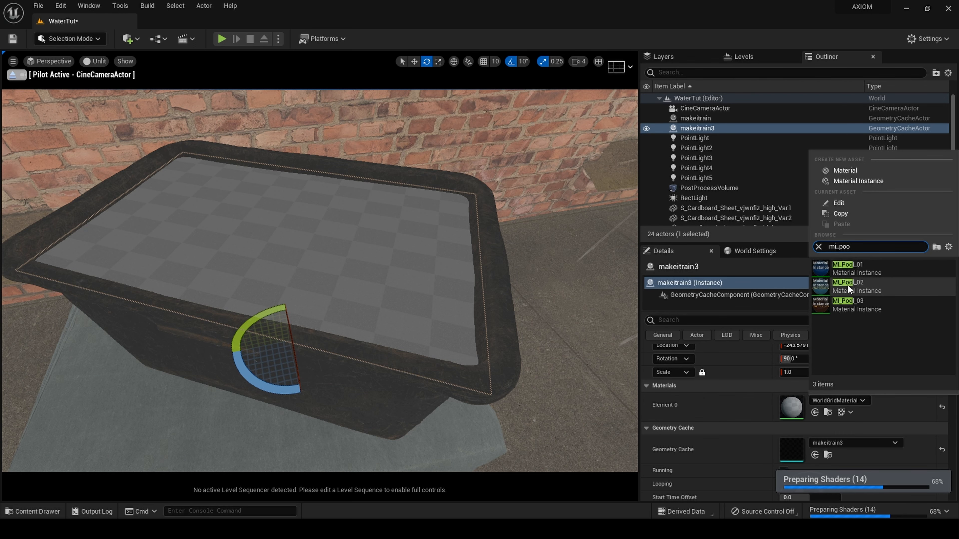
{"action": "left_click", "coordinate": [948, 247]}
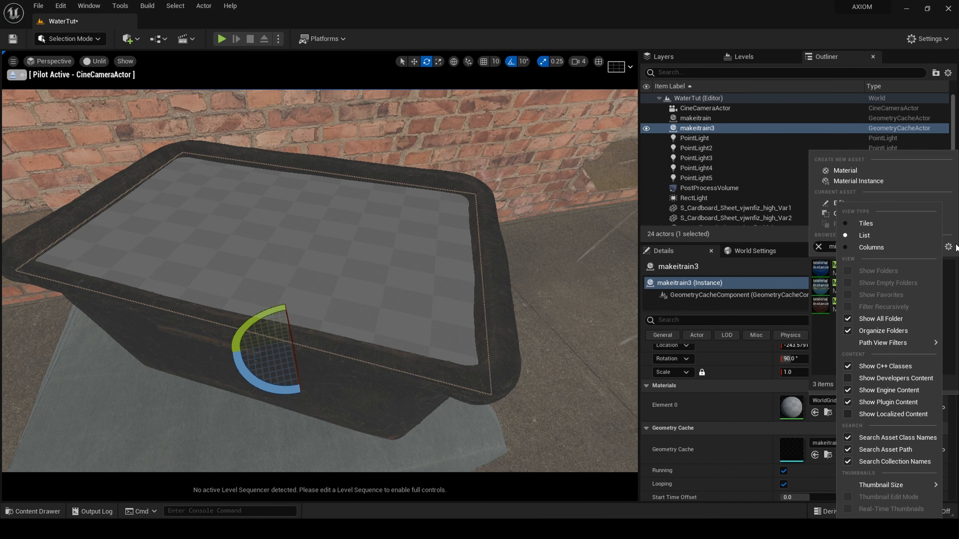
{"action": "left_click", "coordinate": [948, 247]}
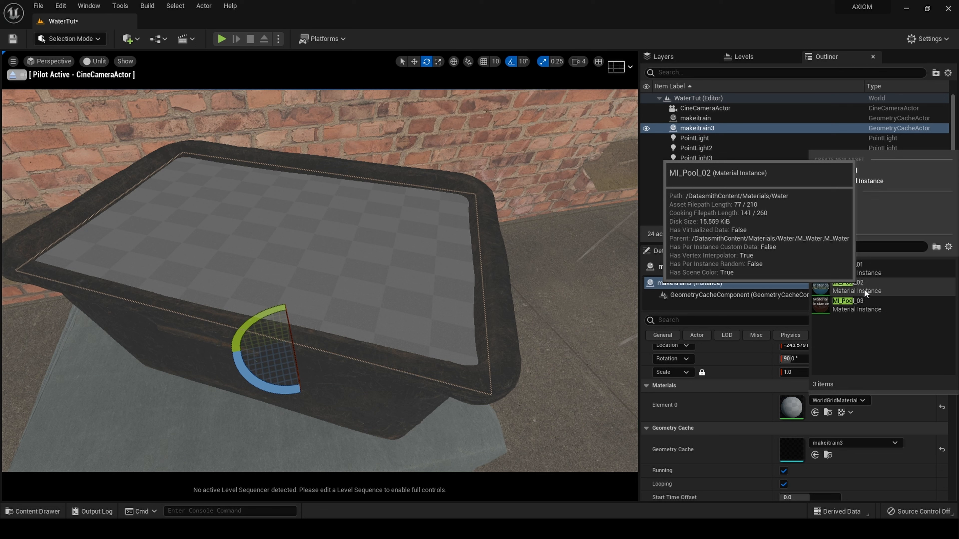
{"action": "left_click", "coordinate": [861, 311]}
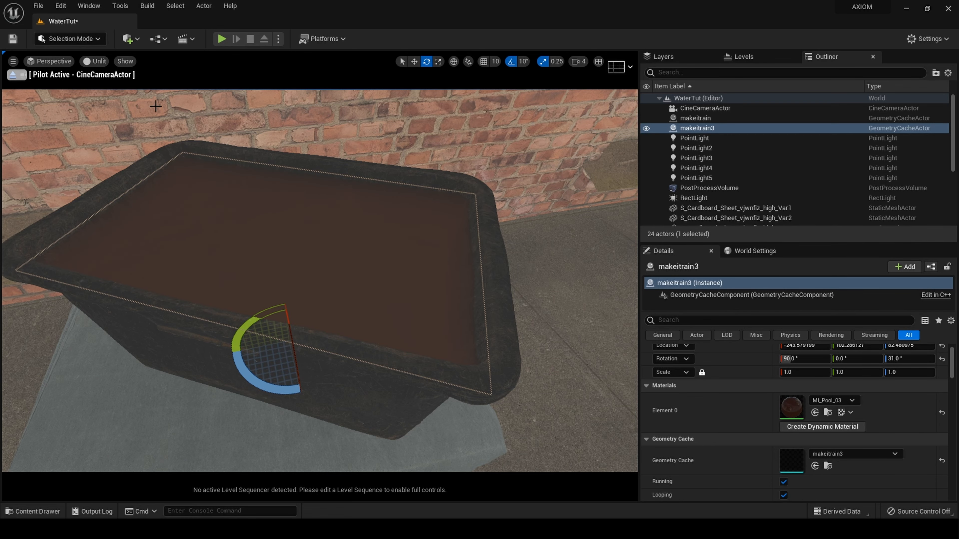
Switch the viewport from unlit to lit shading and frame the water surface in the tub.
{"action": "left_click", "coordinate": [87, 62]}
{"action": "left_click", "coordinate": [109, 84]}
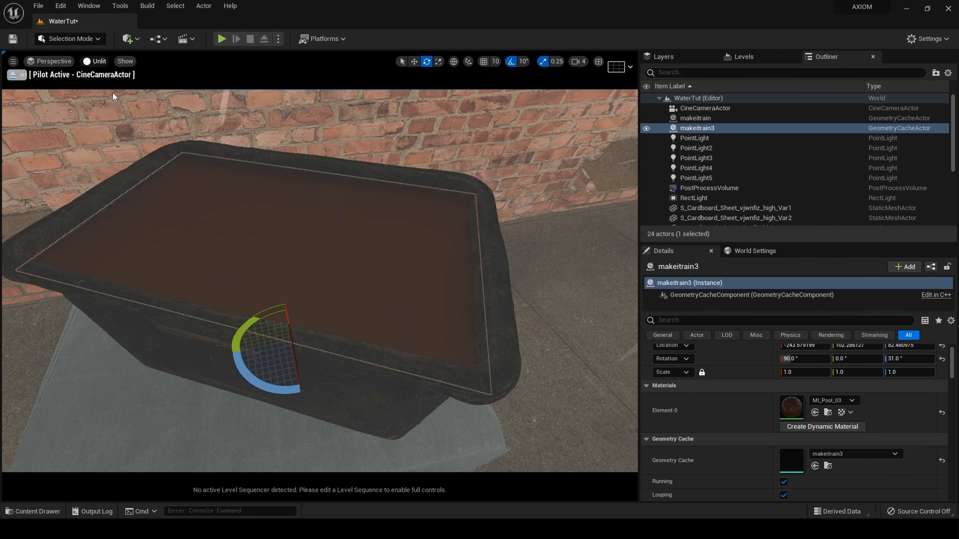
{"action": "key", "text": "w"}
{"action": "mouse_move", "coordinate": [320, 281]}
{"action": "right_mouse_down"}
{"action": "mouse_move", "coordinate": [320, 265]}
{"action": "mouse_move", "coordinate": [320, 297]}
{"action": "right_mouse_up"}
{"action": "key", "text": "s"}
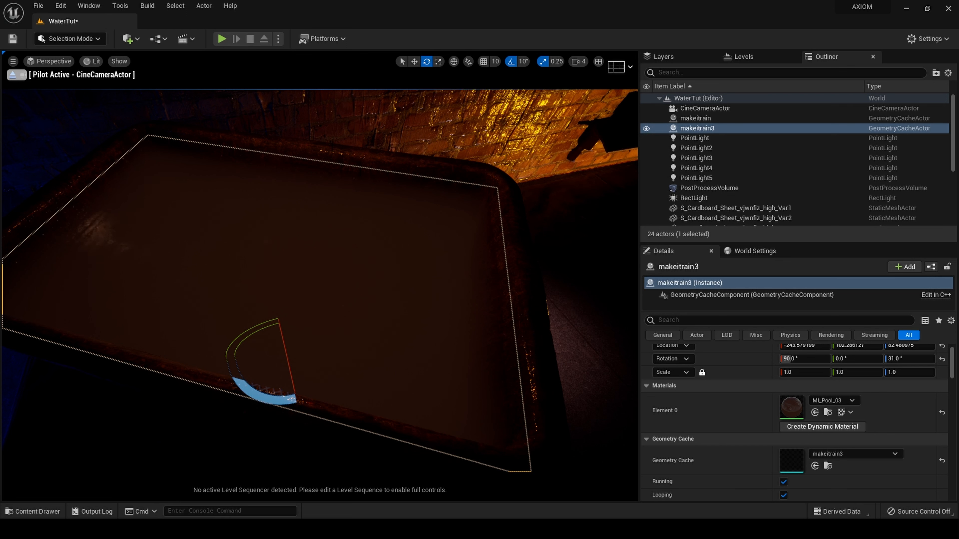
Play the level twice to examine the rain waves on the water surface, stopping after each run.
{"action": "left_click", "coordinate": [222, 38]}
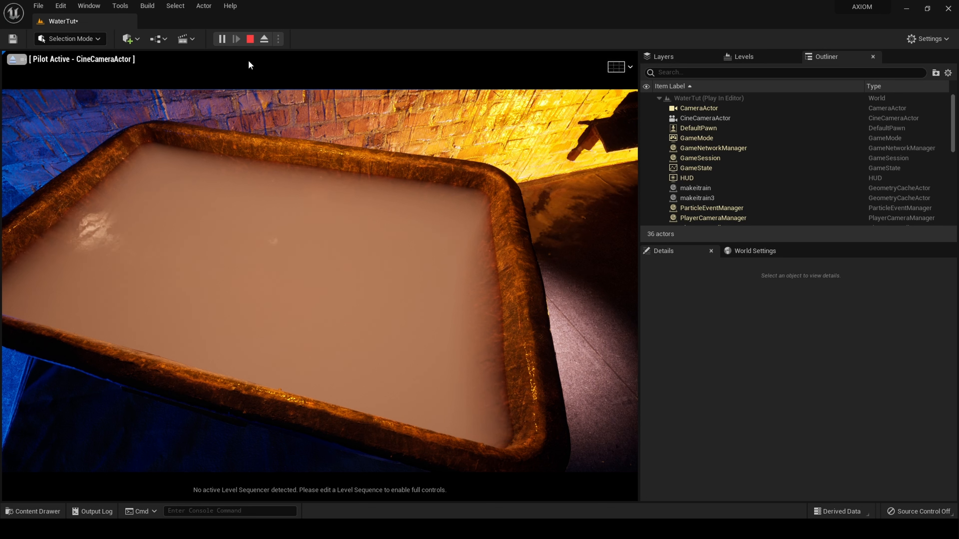
{"action": "left_click", "coordinate": [255, 40]}
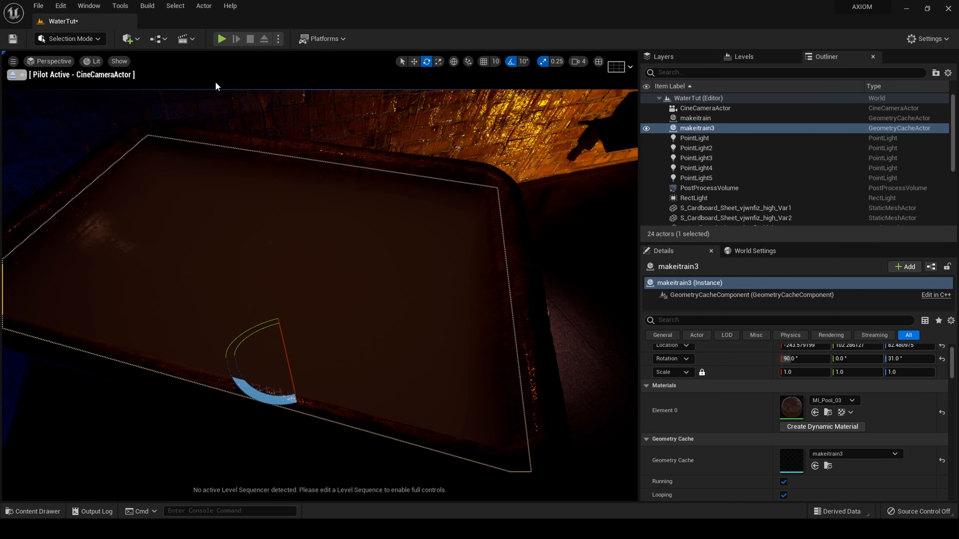
{"action": "left_click", "coordinate": [221, 38]}
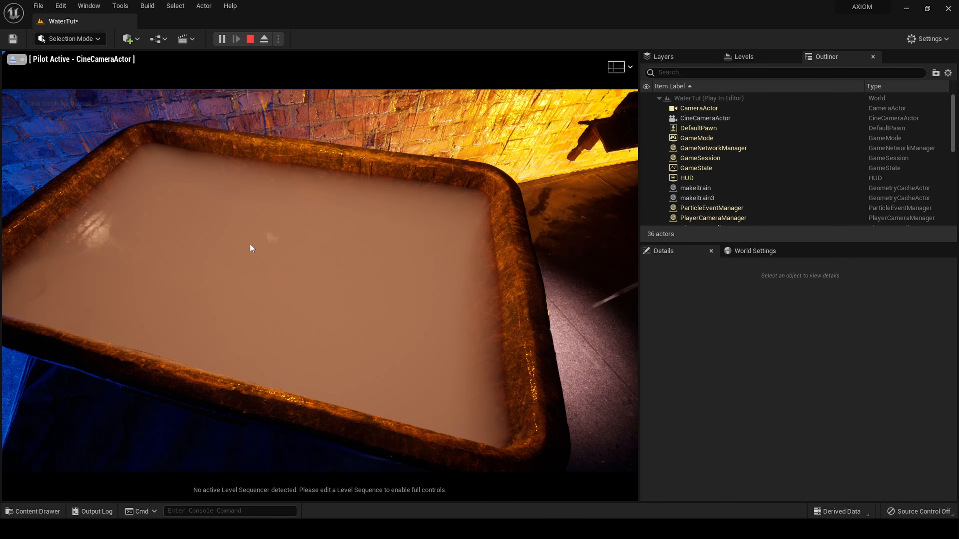
{"action": "left_click", "coordinate": [249, 40]}
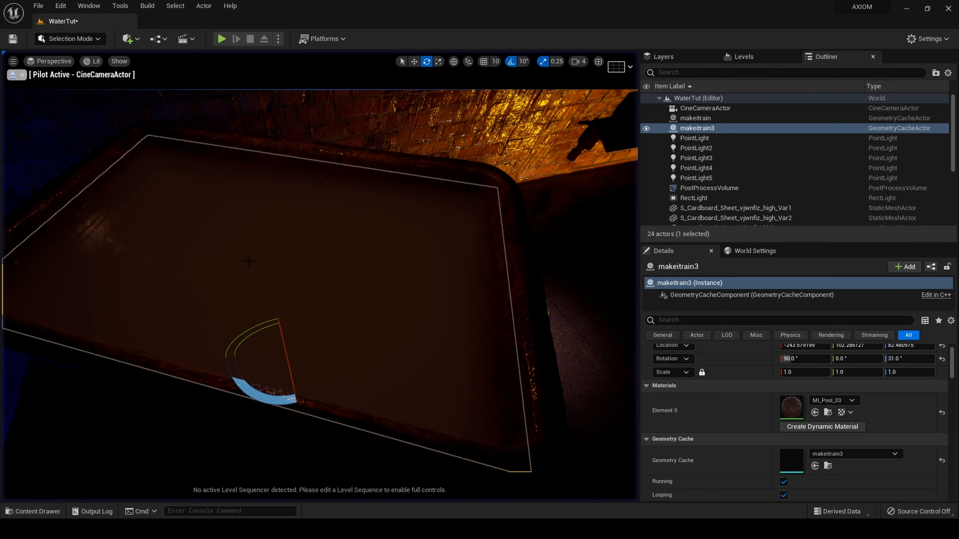
Open the MI_Pool_03 material instance and copy the sRGB hex value of its WaterColor.
{"action": "double_click", "coordinate": [787, 406]}
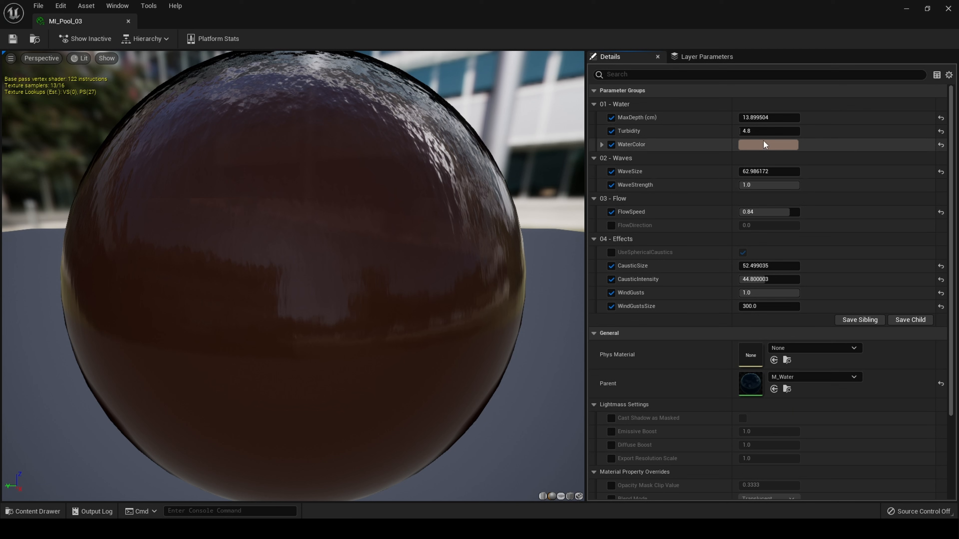
{"action": "left_click", "coordinate": [763, 143]}
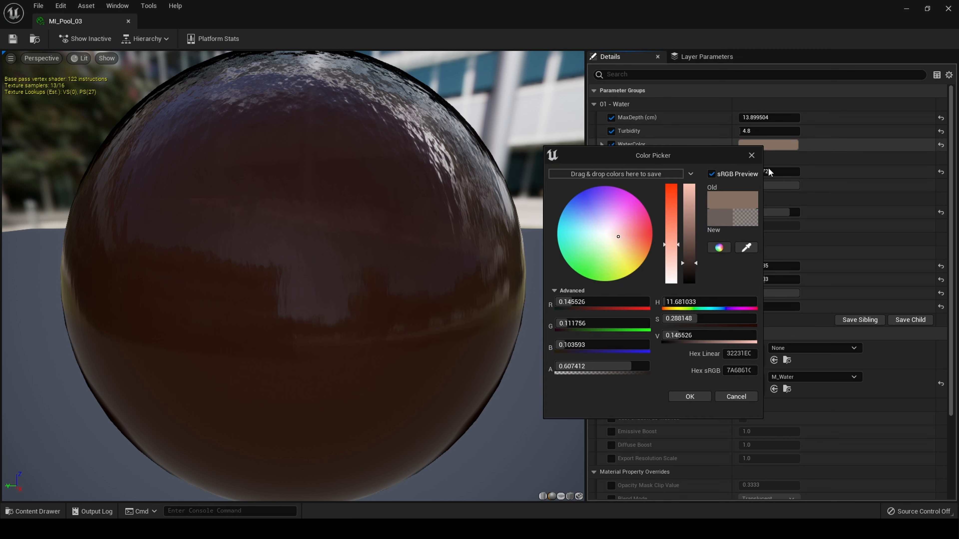
{"action": "right_click", "coordinate": [740, 371]}
{"action": "left_click", "coordinate": [756, 413]}
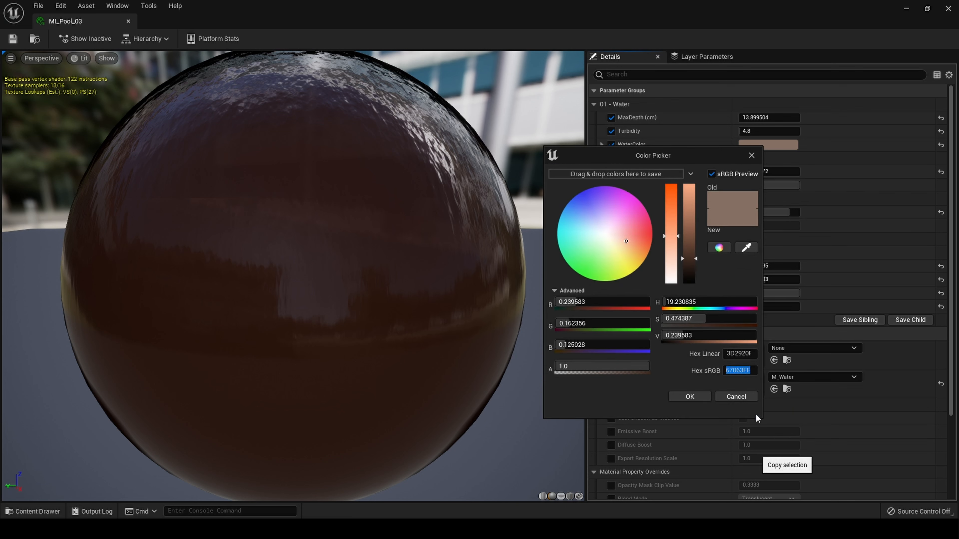
{"action": "left_click", "coordinate": [699, 397]}
Change MI_Pool_03's WaterColor to a dark blue of about R 0.062, G 0.120, B 0.238 and uncover the level viewport behind the material editor.
{"action": "left_click", "coordinate": [768, 145]}
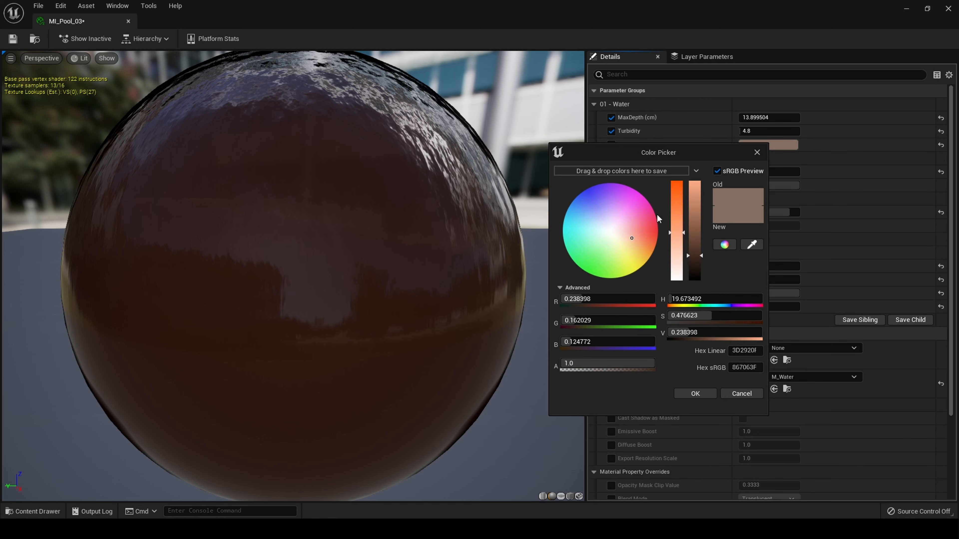
{"action": "left_click", "coordinate": [617, 214]}
{"action": "left_click_drag", "start_coordinate": [616, 212], "coordinate": [583, 208]}
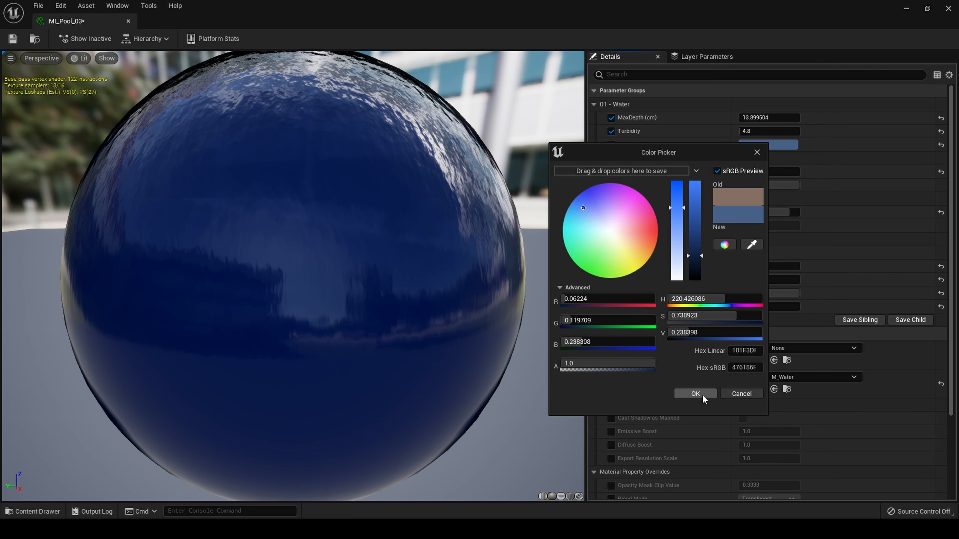
{"action": "left_click", "coordinate": [694, 394]}
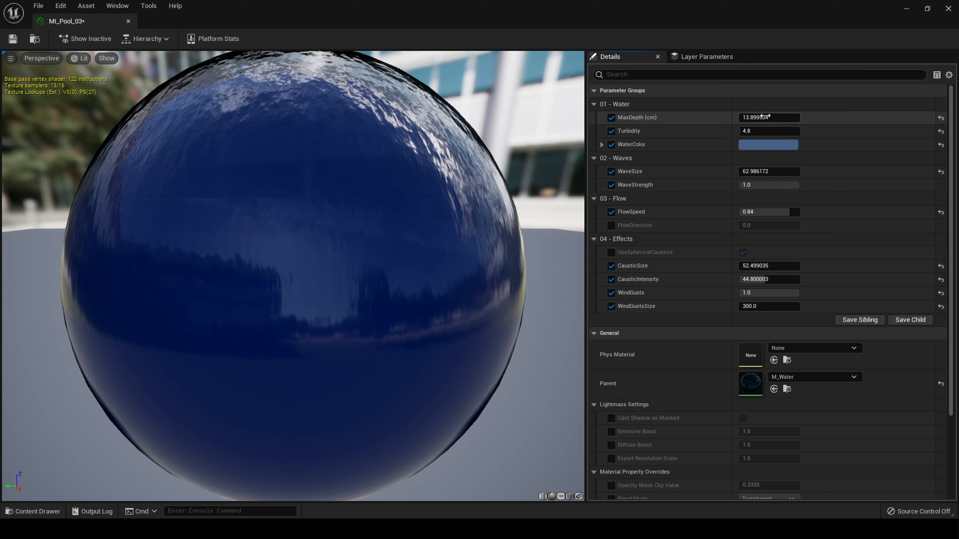
{"action": "left_click", "coordinate": [765, 117]}
{"action": "left_click_drag", "start_coordinate": [631, 26], "coordinate": [628, 87]}
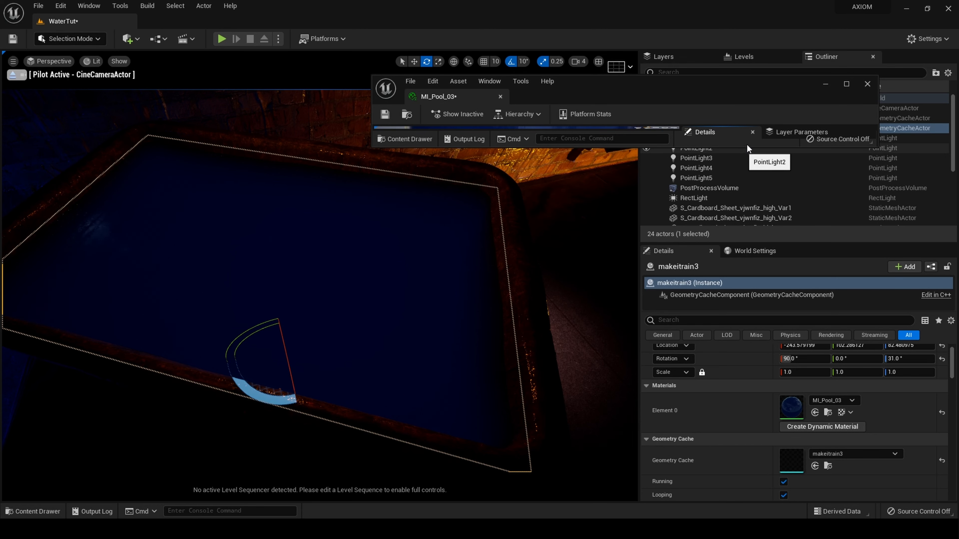
Uncover the MI_Pool_03 material parameters, set MaxDepth to about 120.02 cm, and play the level to check the water.
{"action": "left_click_drag", "start_coordinate": [867, 149], "coordinate": [871, 365]}
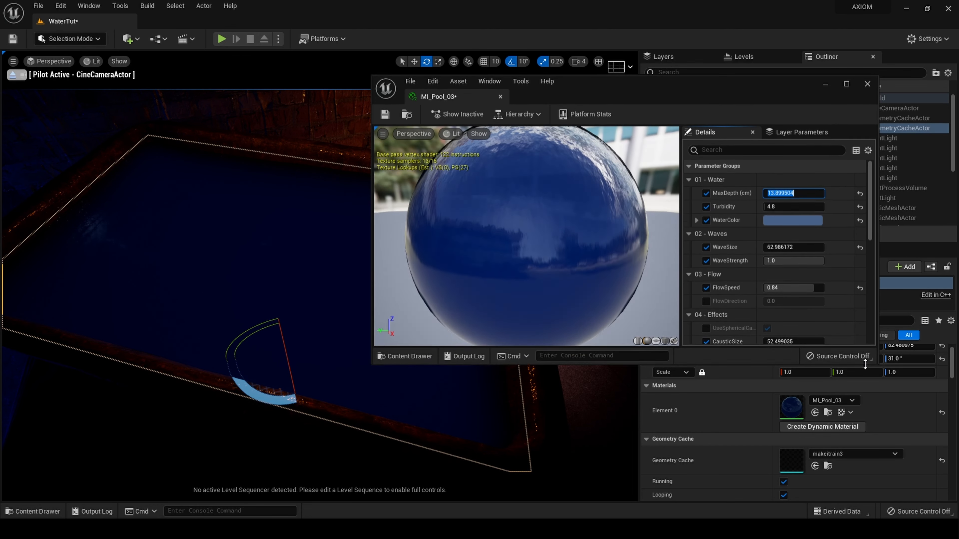
{"action": "left_click_drag", "start_coordinate": [740, 90], "coordinate": [777, 95]}
{"action": "left_click", "coordinate": [872, 190]}
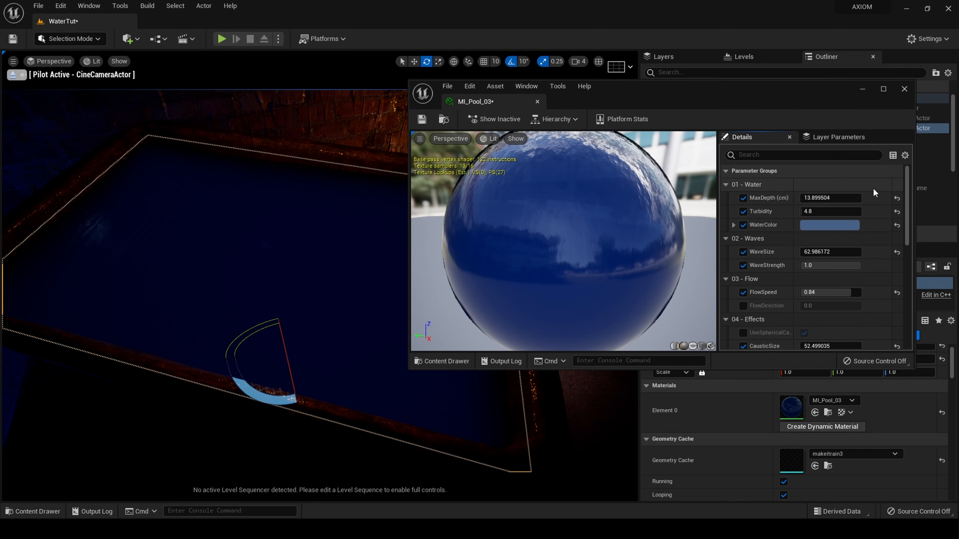
{"action": "left_click_drag", "start_coordinate": [830, 198], "coordinate": [856, 198]}
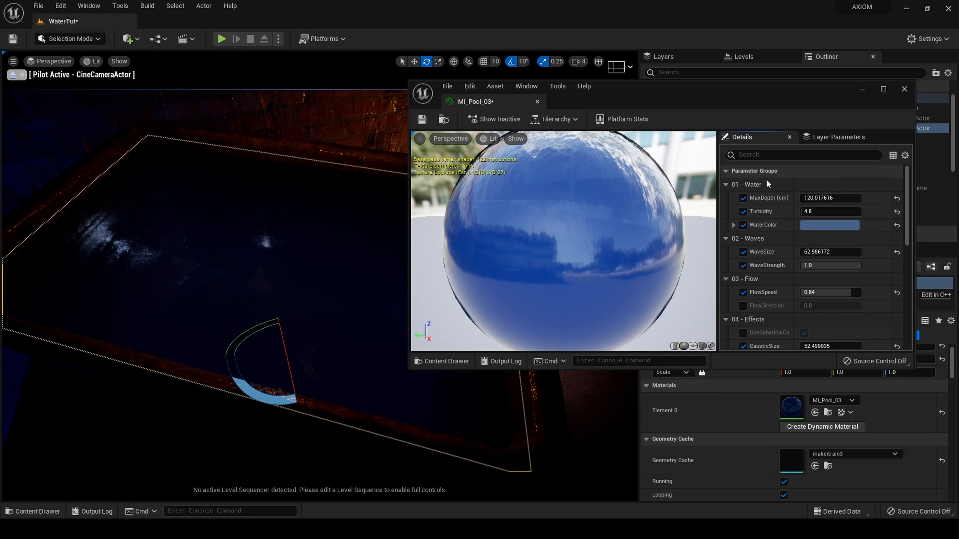
{"action": "left_click", "coordinate": [222, 39]}
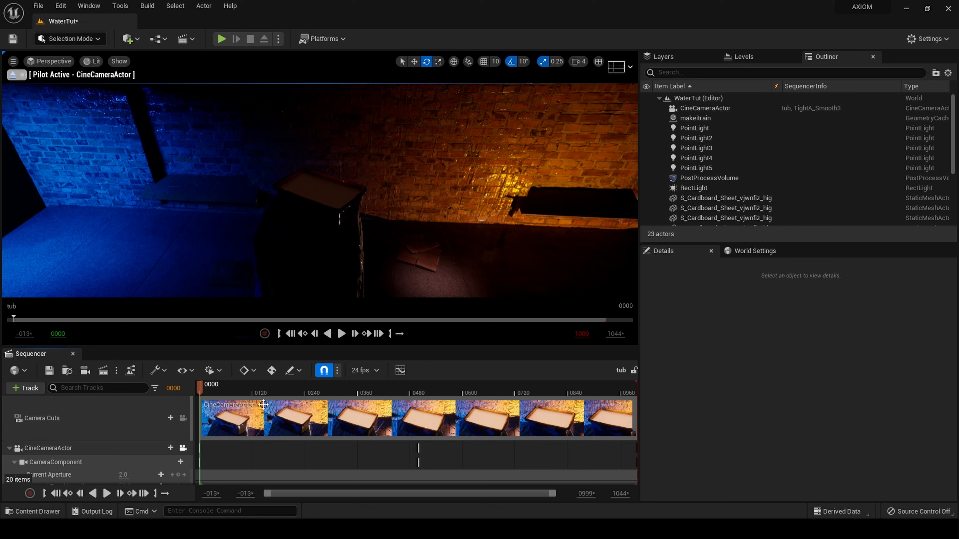
Examine the CineCameraActor's component, focal length and focus distance tracks in the tub sequence.
{"action": "scroll", "coordinate": [149, 426], "scroll_direction": "down", "scroll_amount": 3}
{"action": "scroll", "coordinate": [150, 423], "scroll_direction": "up", "scroll_amount": 2}
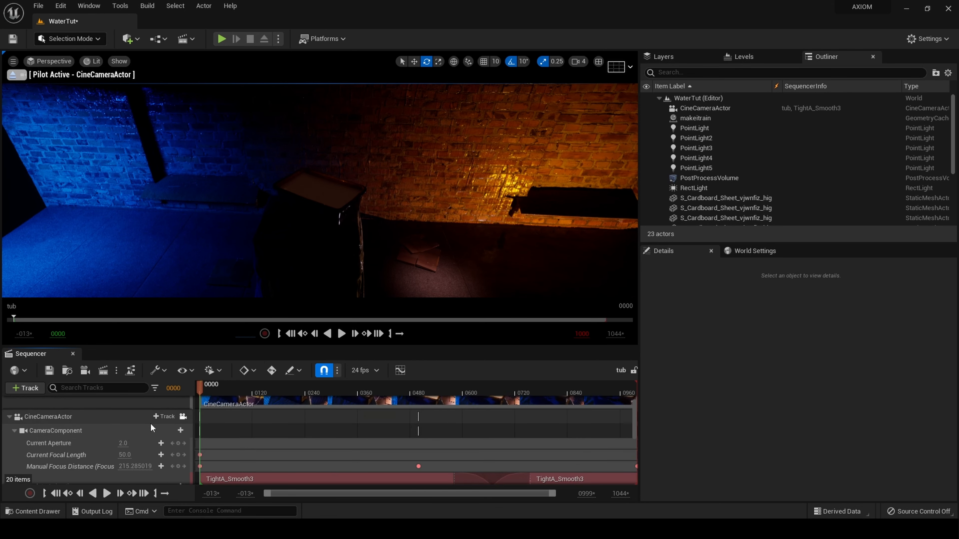
{"action": "left_click", "coordinate": [12, 433]}
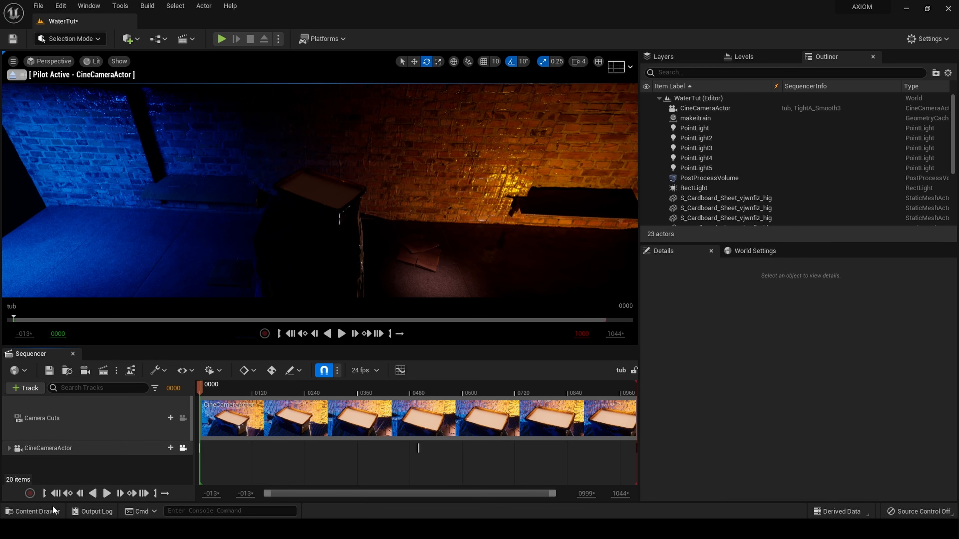
{"action": "left_click", "coordinate": [719, 109]}
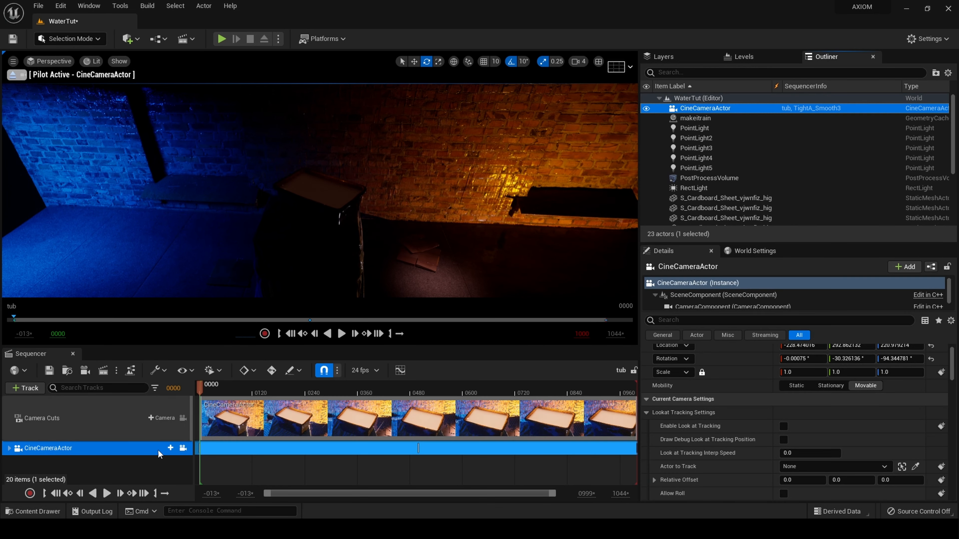
{"action": "left_click", "coordinate": [9, 448]}
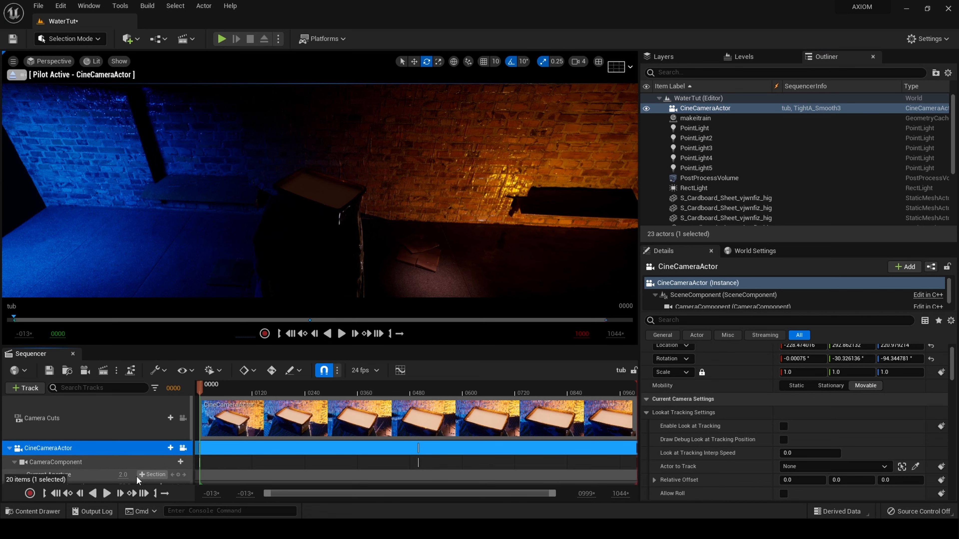
{"action": "scroll", "coordinate": [125, 462], "scroll_direction": "down", "scroll_amount": 2}
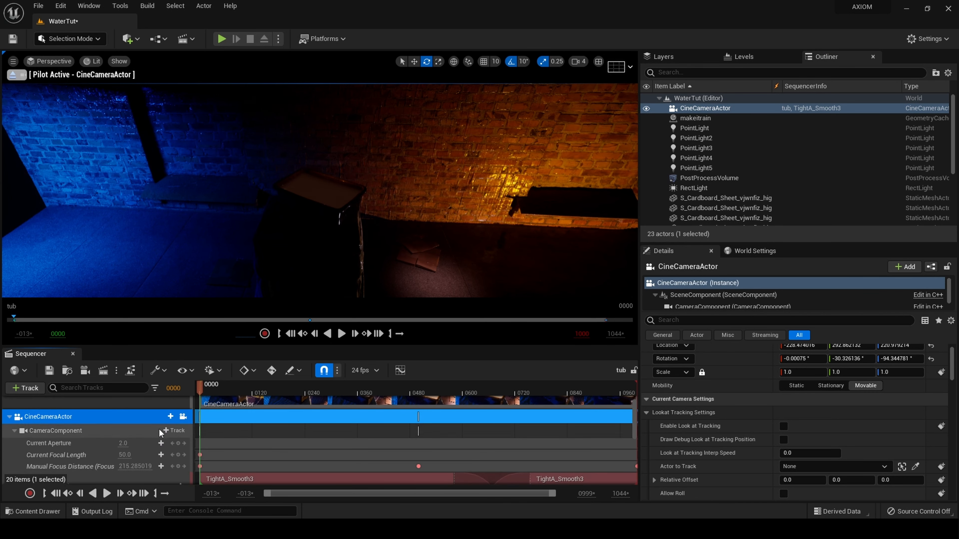
{"action": "scroll", "coordinate": [161, 433], "scroll_direction": "up", "scroll_amount": 2}
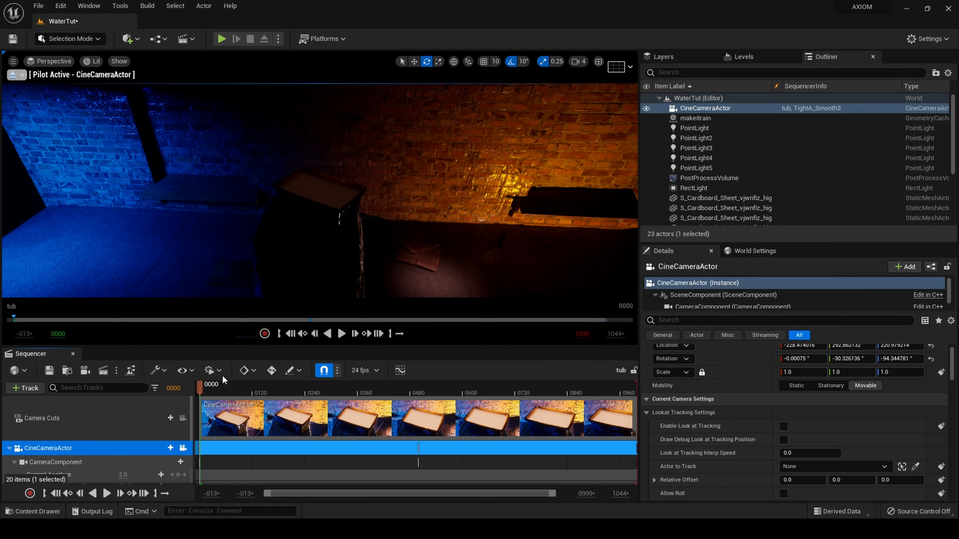
Scrub the tub sequence to frame 927 to review the camera move and its TightA_Smooth3 template animation sections.
{"action": "left_click_drag", "start_coordinate": [251, 396], "coordinate": [597, 402]}
{"action": "scroll", "coordinate": [104, 437], "scroll_direction": "down", "scroll_amount": 3}
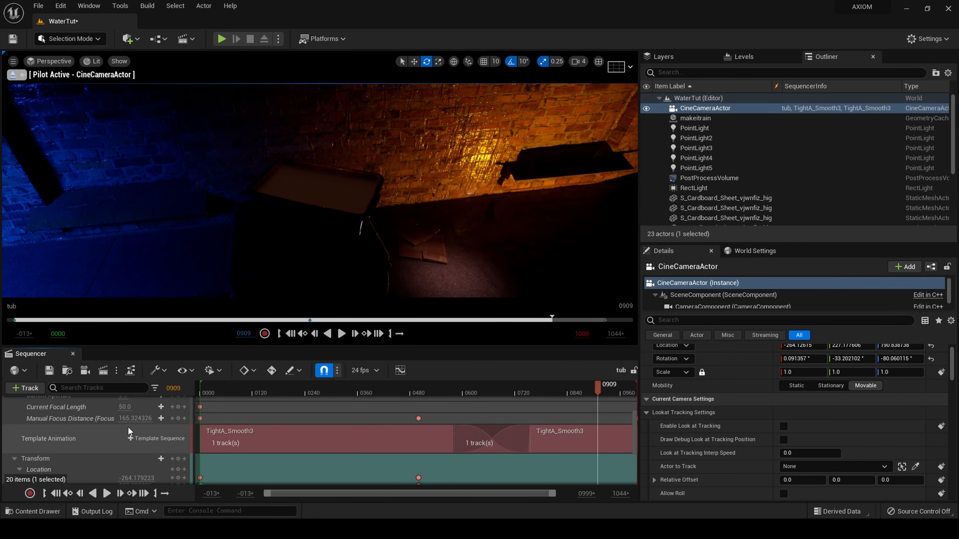
{"action": "mouse_move", "coordinate": [598, 387]}
{"action": "left_mouse_down"}
{"action": "mouse_move", "coordinate": [628, 389]}
{"action": "mouse_move", "coordinate": [301, 389]}
{"action": "mouse_move", "coordinate": [433, 415]}
{"action": "mouse_move", "coordinate": [612, 419]}
{"action": "mouse_move", "coordinate": [252, 425]}
{"action": "mouse_move", "coordinate": [242, 408]}
{"action": "mouse_move", "coordinate": [428, 391]}
{"action": "mouse_move", "coordinate": [605, 391]}
{"action": "left_mouse_up"}
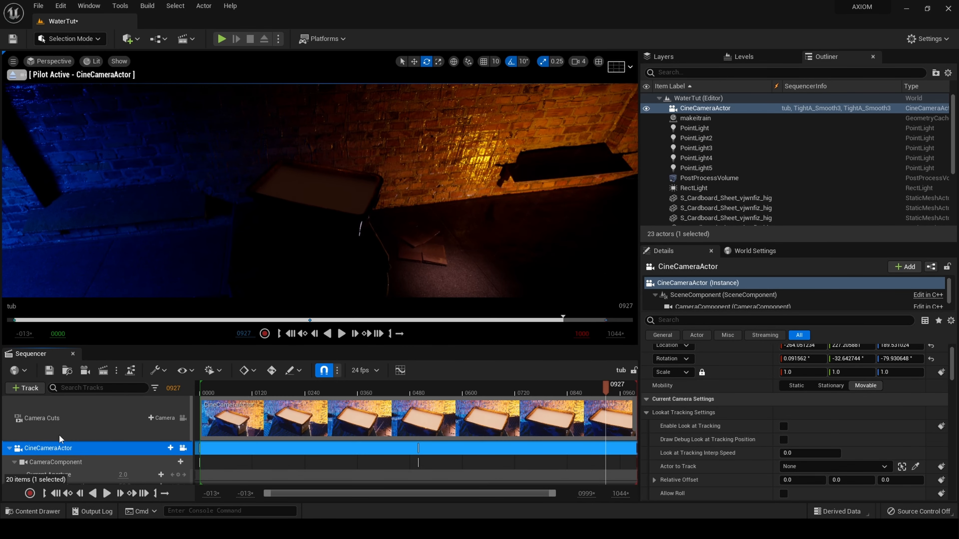
{"action": "left_click", "coordinate": [31, 445]}
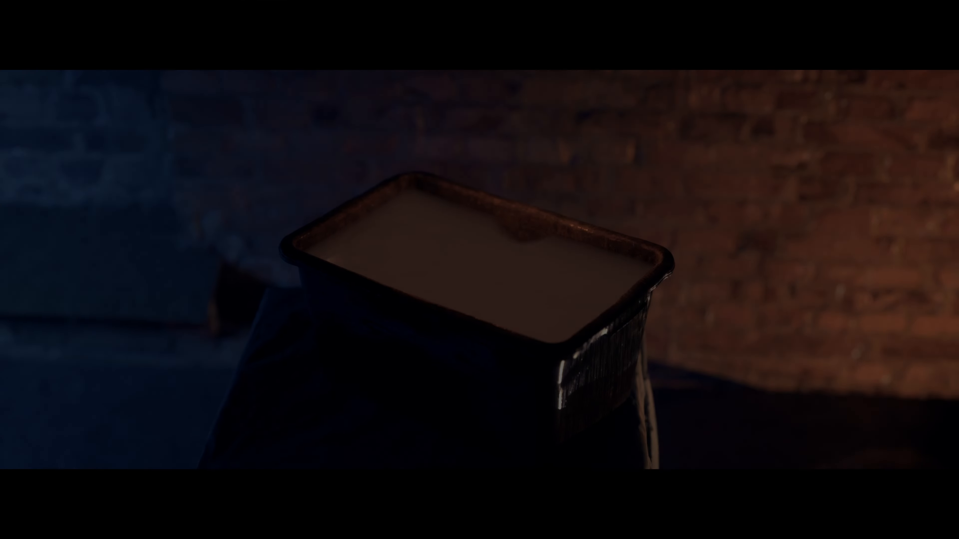